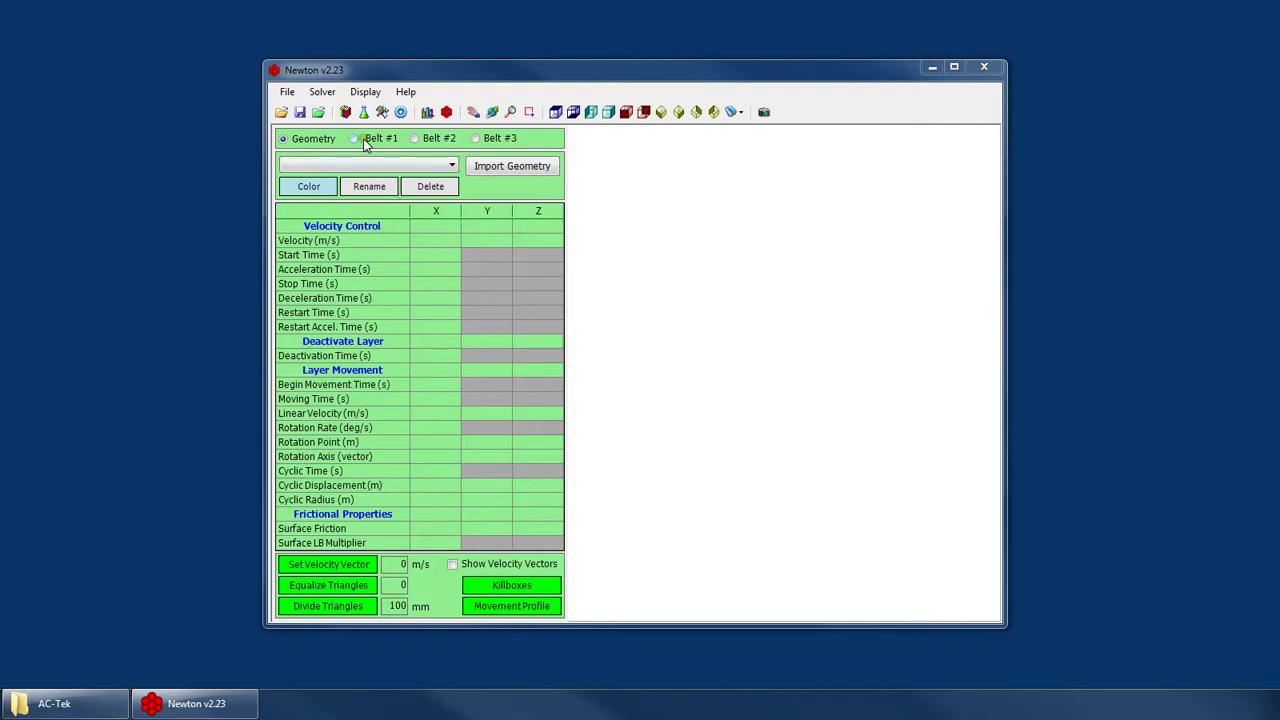
Set Belt #1's width to 1200 mm to generate the conveyor geometry, and maximize the program window
click(373, 139)
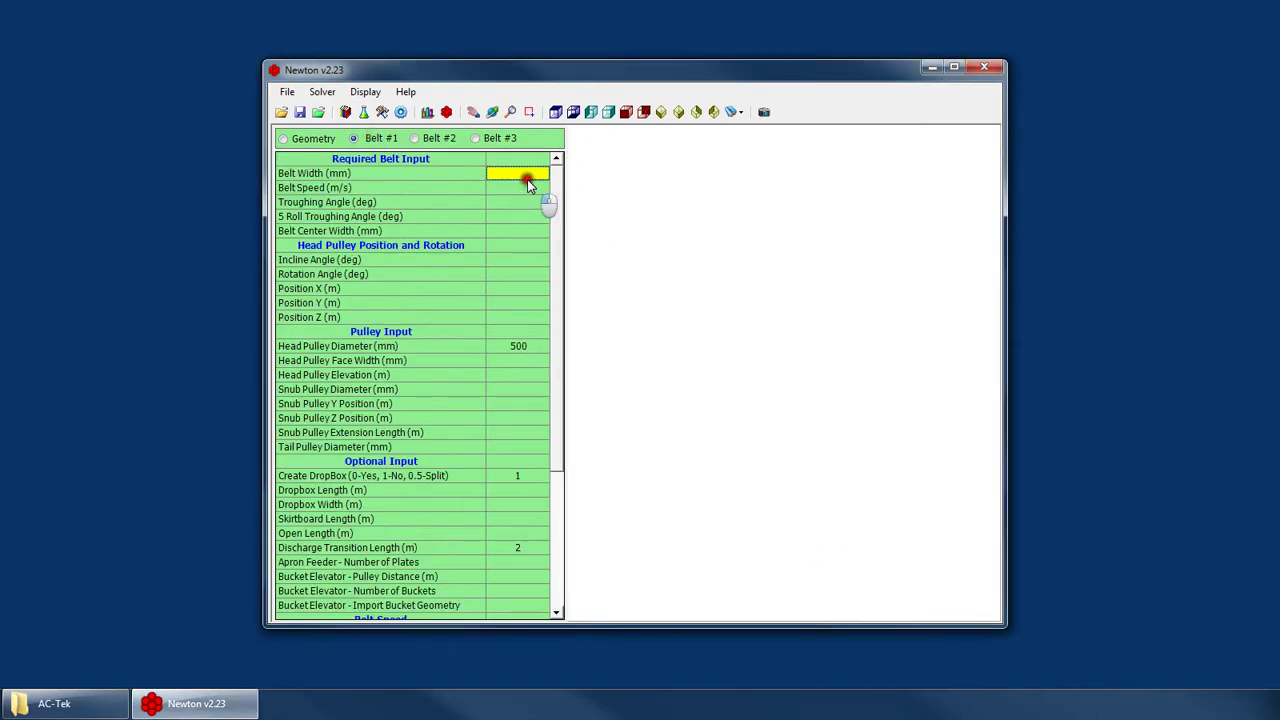
text(1200)
key(Return)
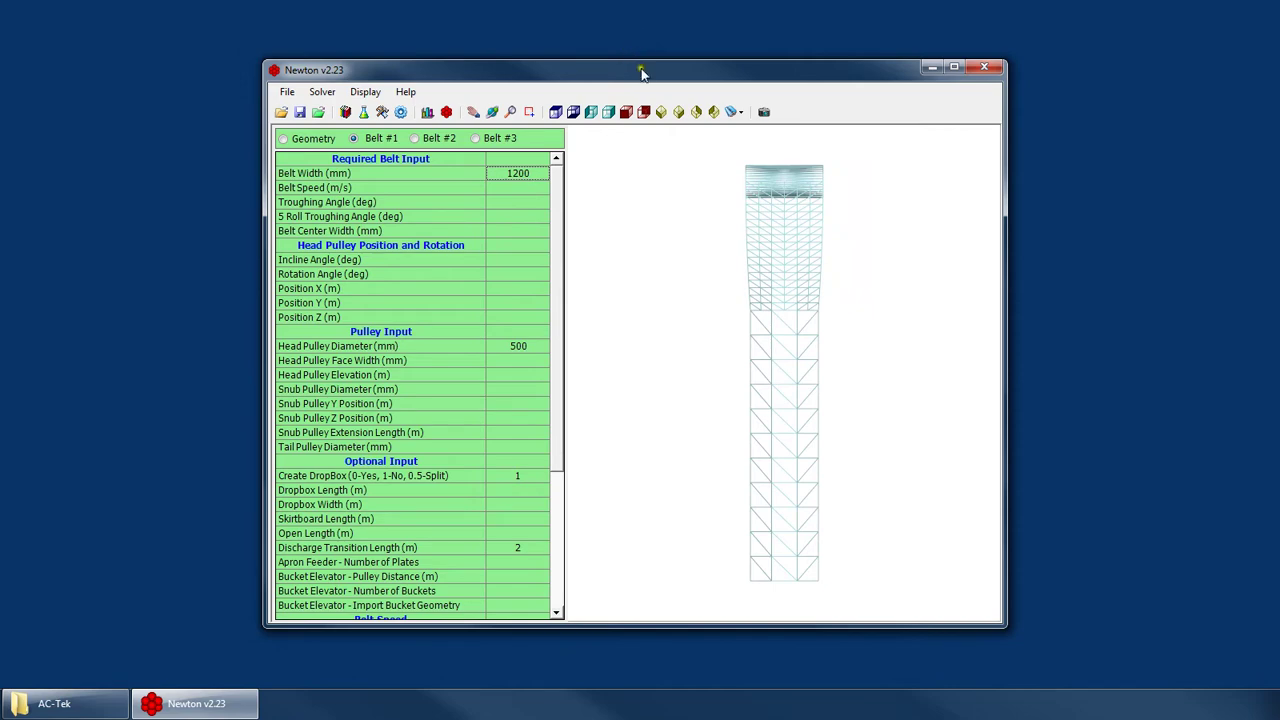
double_click(640, 68)
click(250, 411)
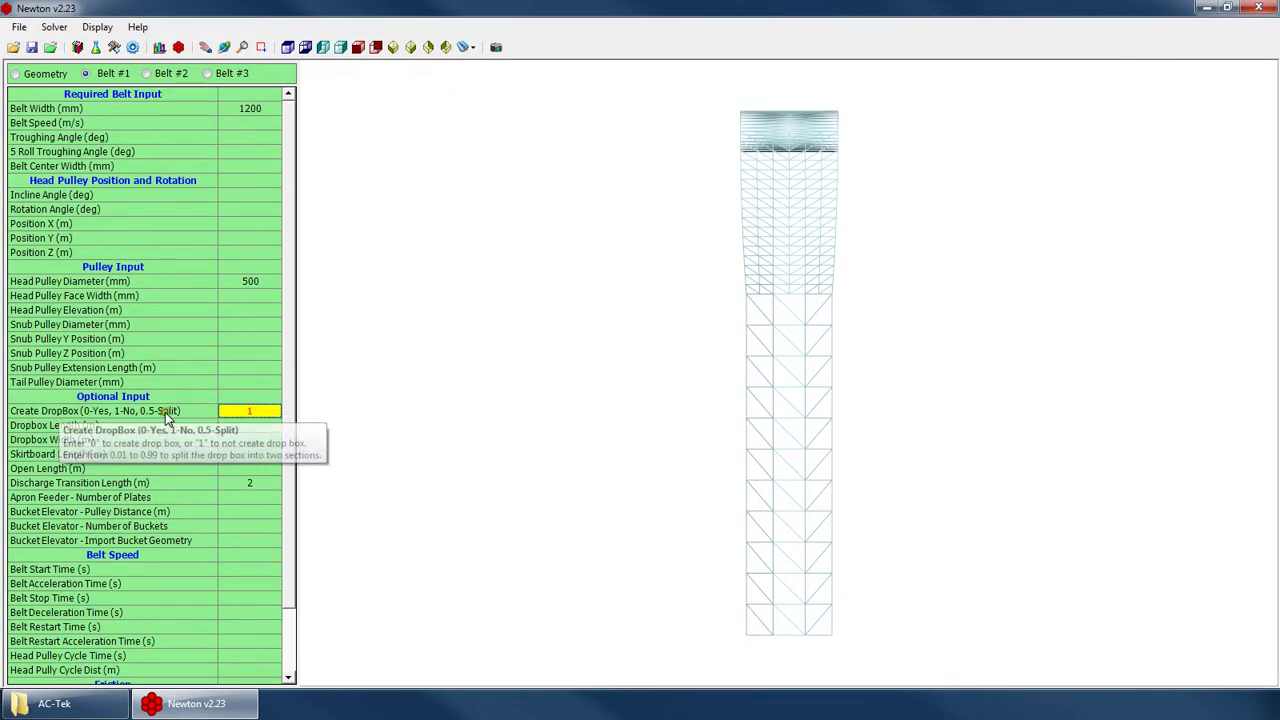
Show the belt in an isometric view and activate Orbit to examine its triangle mesh
click(410, 47)
right_click(788, 278)
click(829, 305)
drag(895, 418, 814, 512)
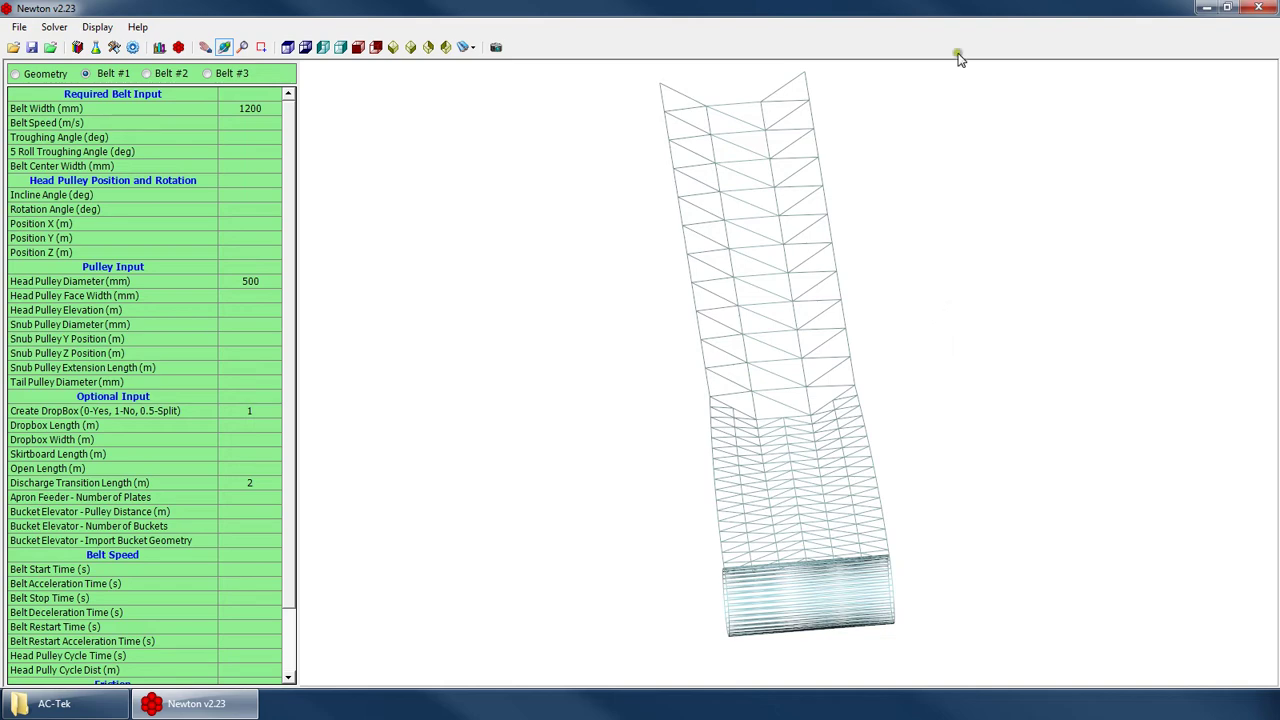
drag(804, 394, 746, 340)
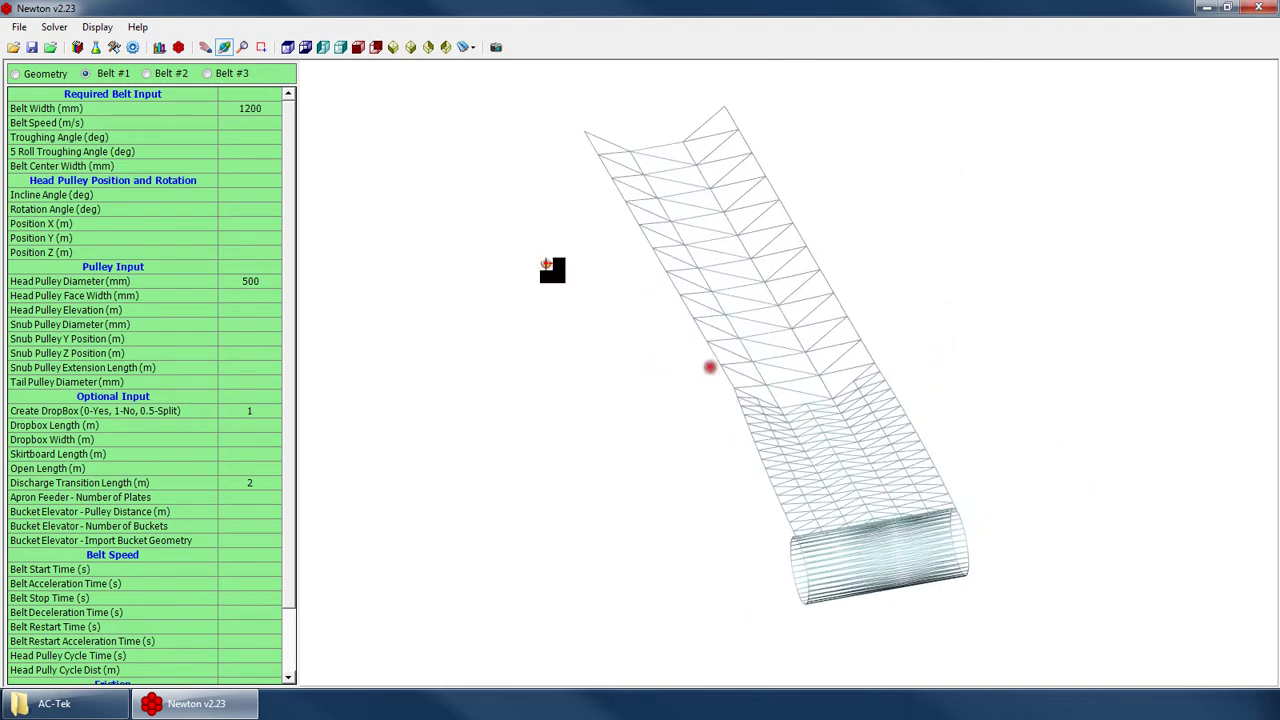
Check the Save Triangle Force & Work Data option in the solver settings
click(77, 47)
click(226, 376)
click(236, 358)
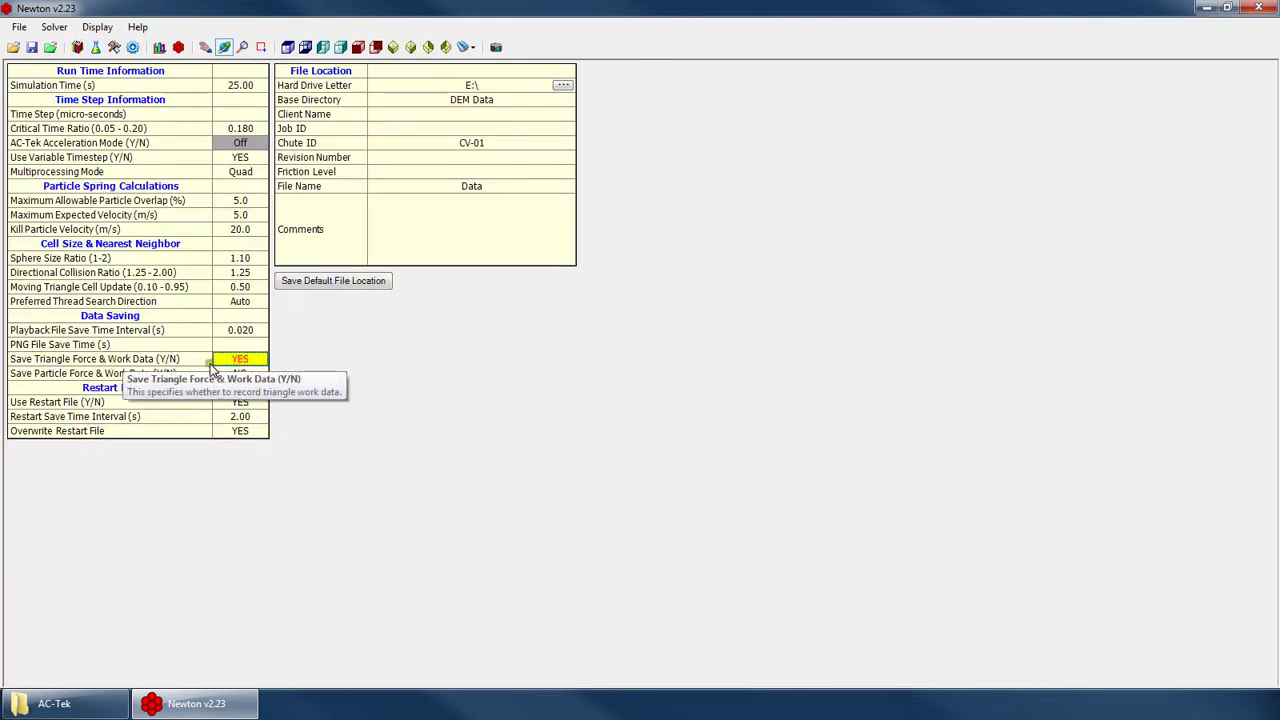
click(254, 360)
click(252, 360)
click(251, 347)
click(250, 358)
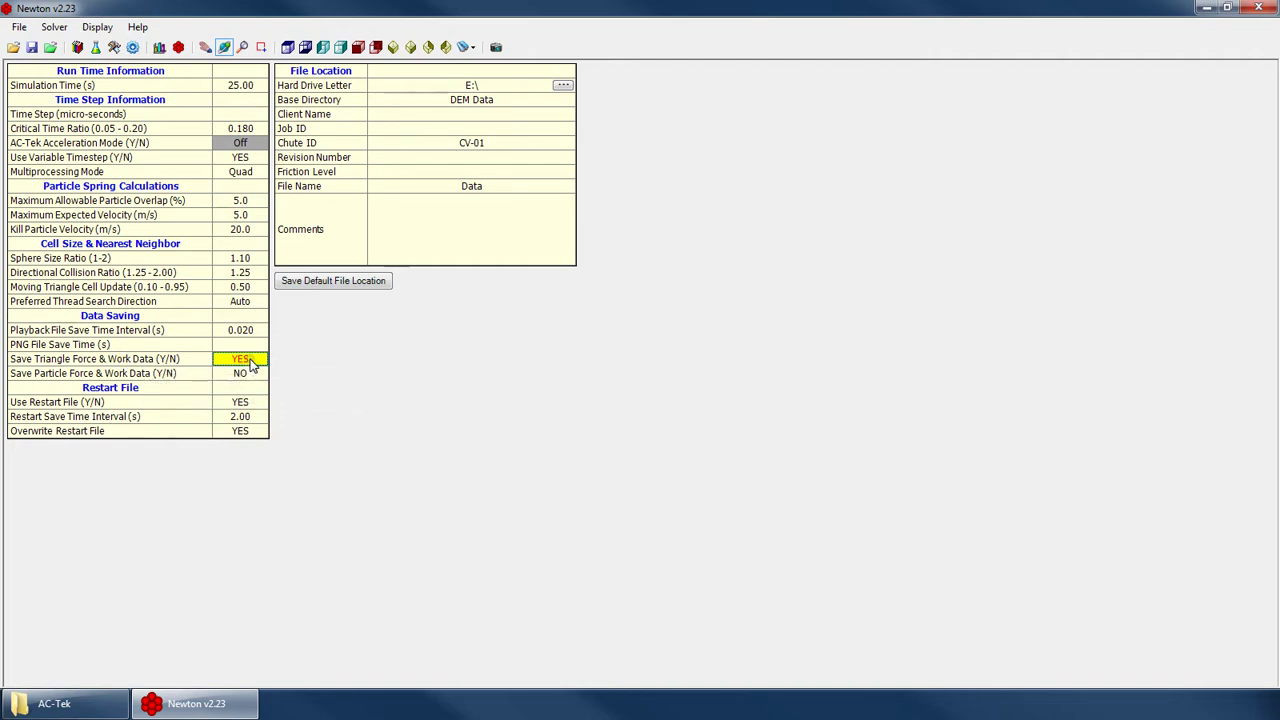
Return to the belt geometry and examine the triangles along the troughed belt, transition section and head pulley
click(114, 47)
right_click(748, 352)
click(771, 363)
drag(774, 368, 766, 411)
drag(729, 346, 608, 503)
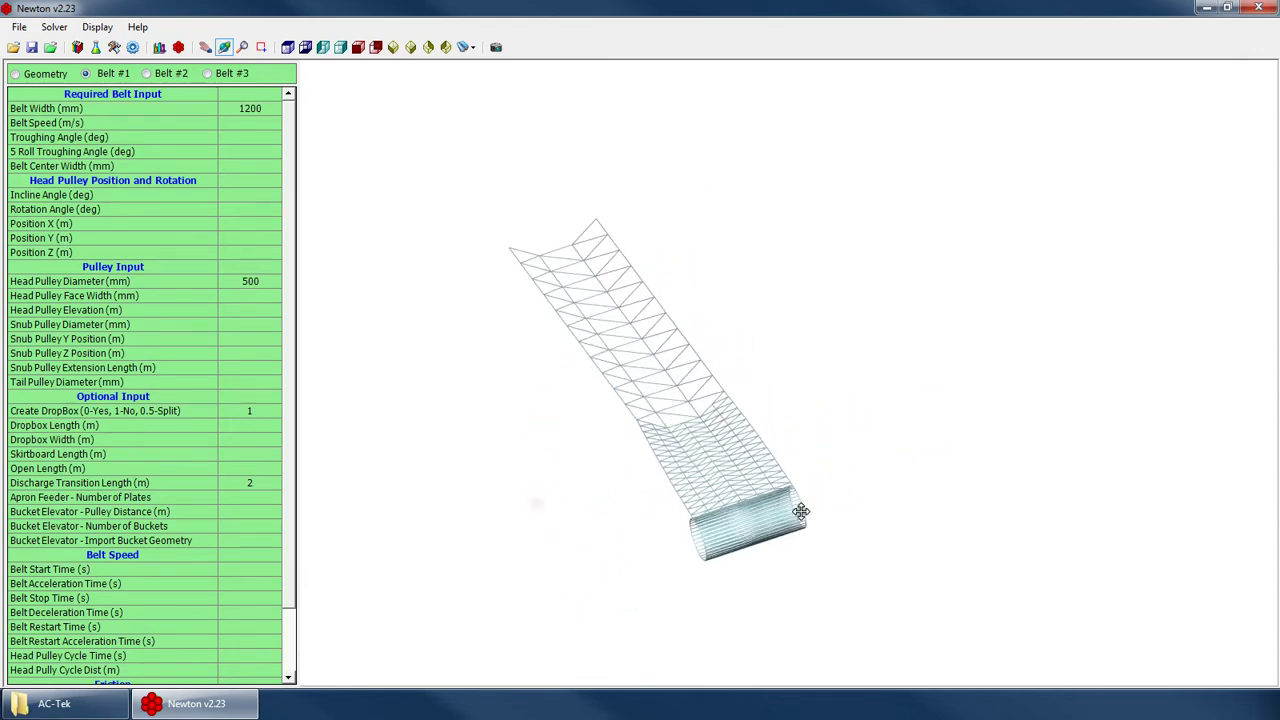
drag(862, 527, 831, 354)
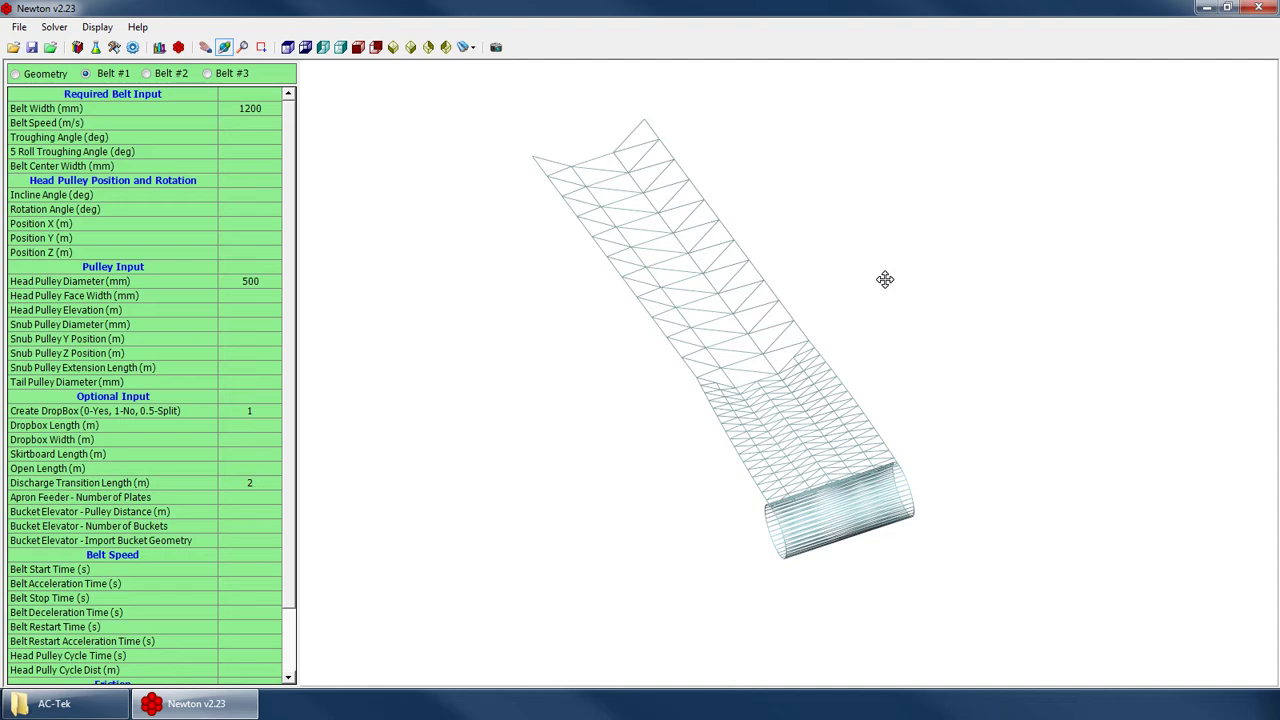
drag(902, 251, 871, 371)
drag(649, 433, 723, 429)
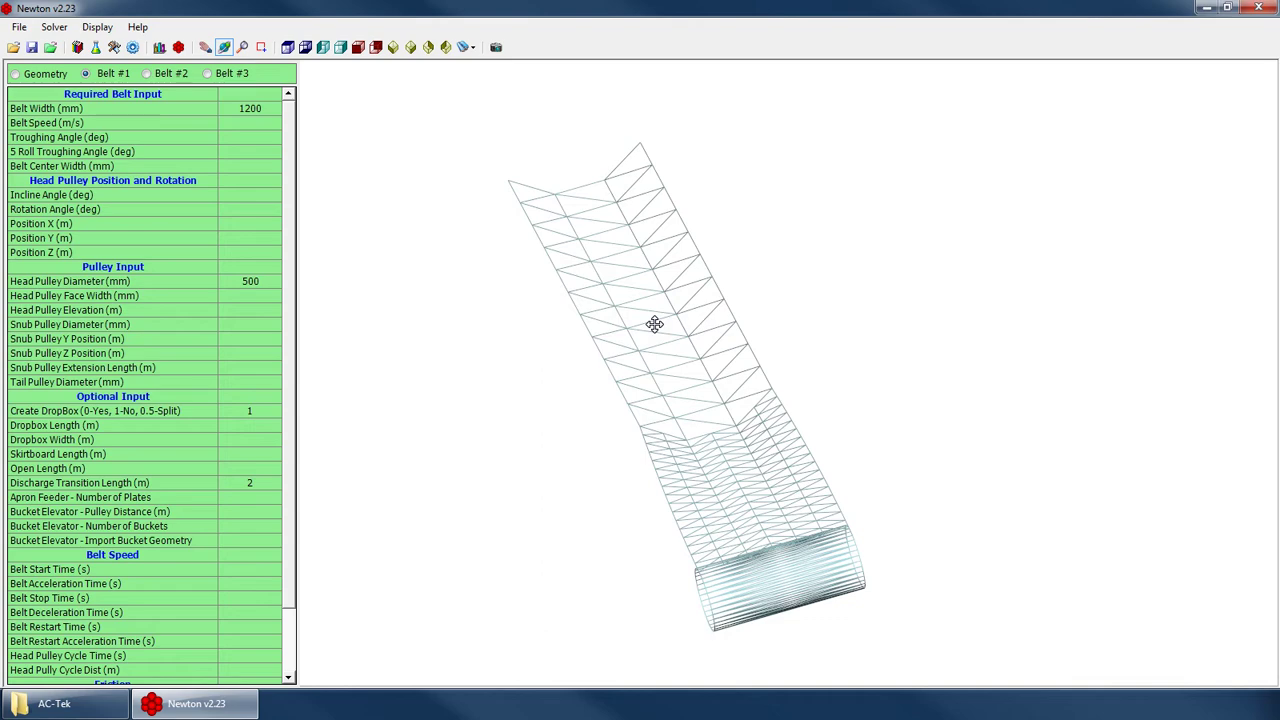
drag(654, 324, 853, 457)
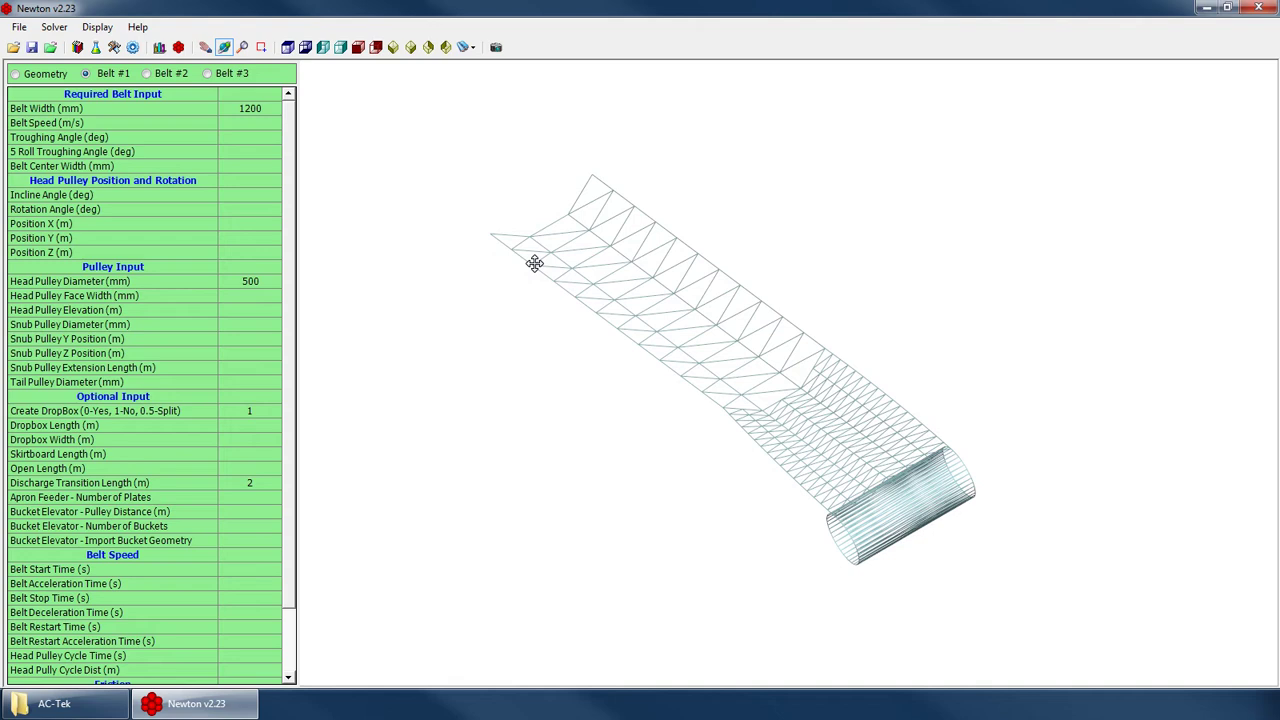
Set Belt #1's speed to 2.5 m/s
click(250, 122)
text(2)
key(Return)
key(BackSpace)
text(2.5)
key(Return)
Go to the Geometry settings and display the velocity vectors on the belt triangles
drag(788, 421, 909, 497)
scroll(909, 497, up, 3)
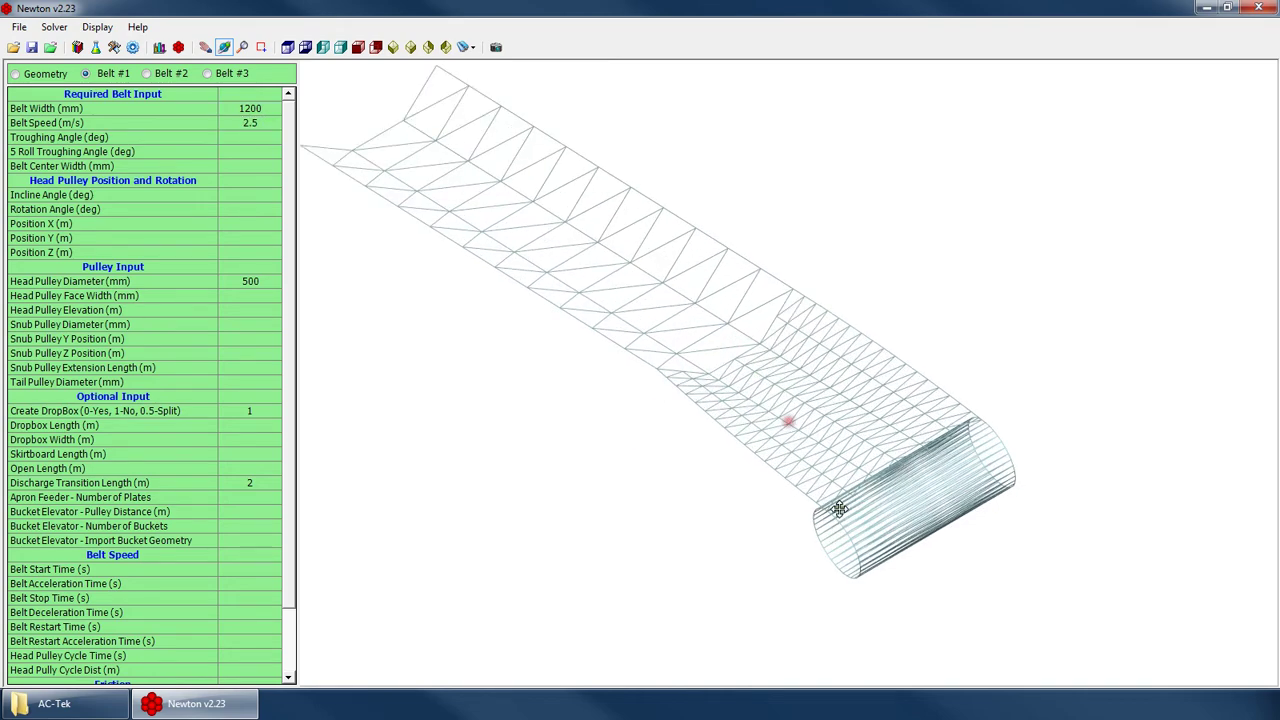
click(70, 76)
click(234, 500)
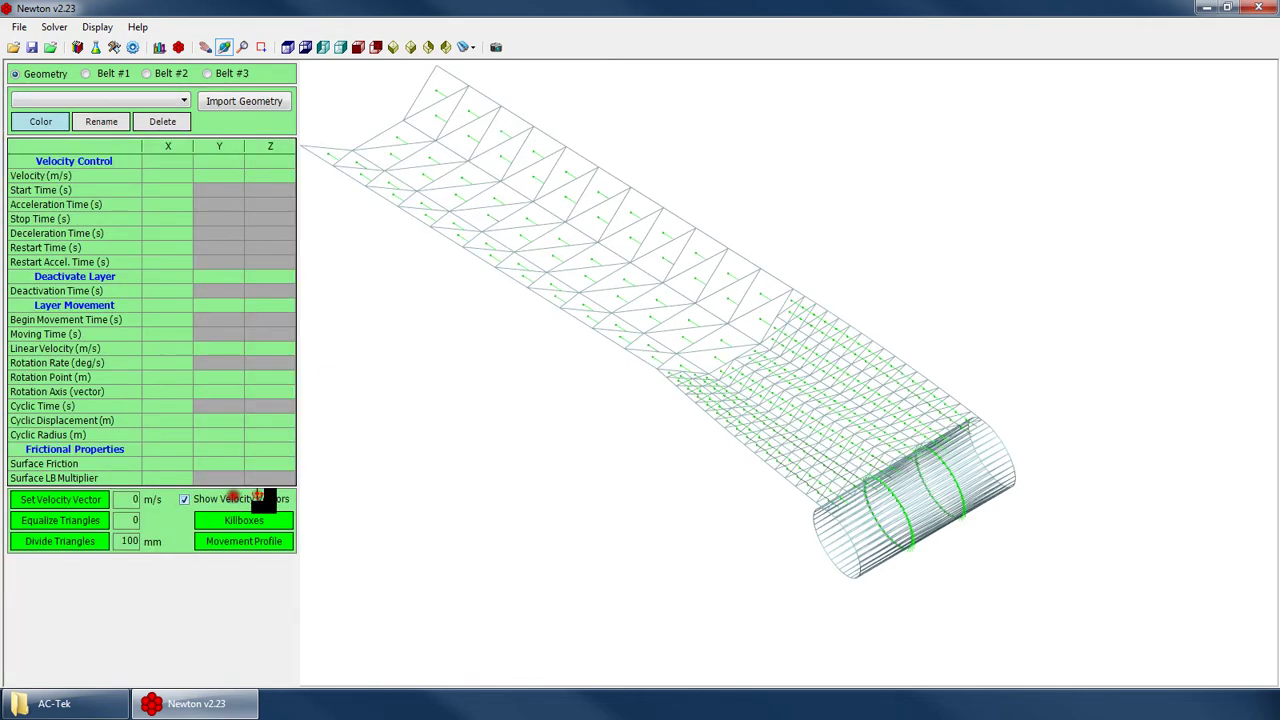
Examine the velocity vector directions along the belt and around the head pulley, from above and from several angles
drag(825, 340, 677, 251)
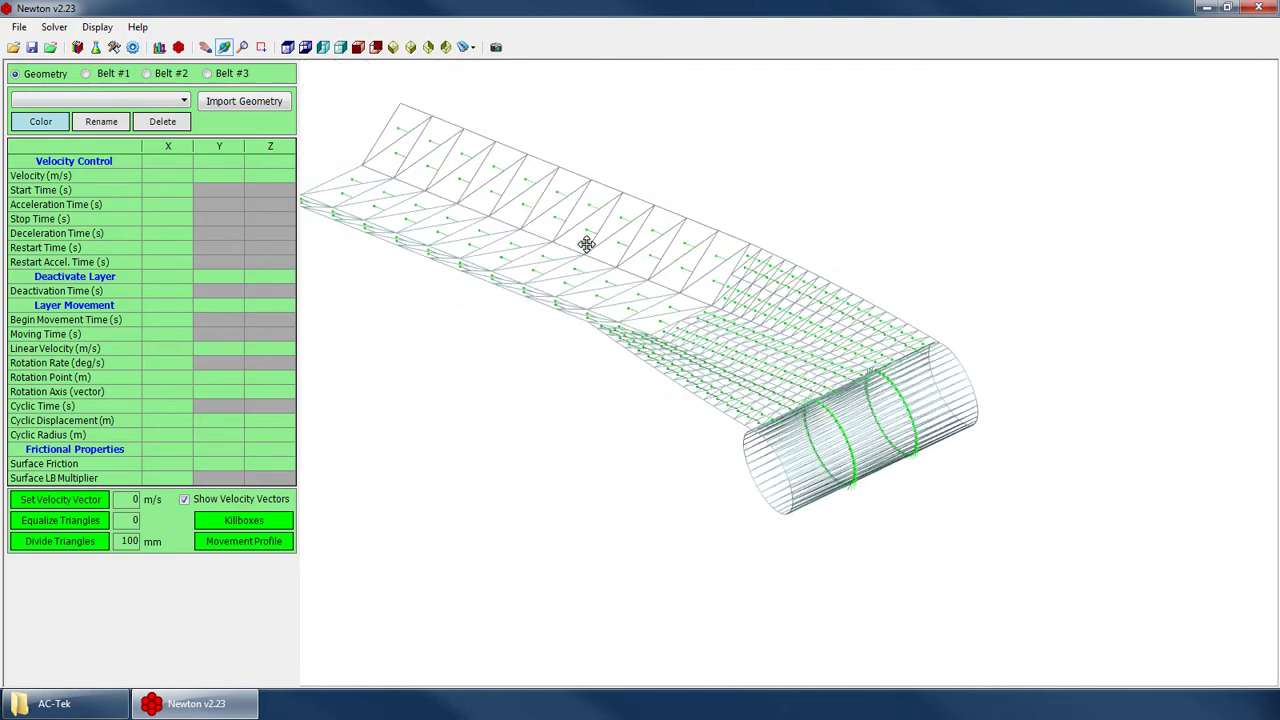
drag(603, 334, 789, 409)
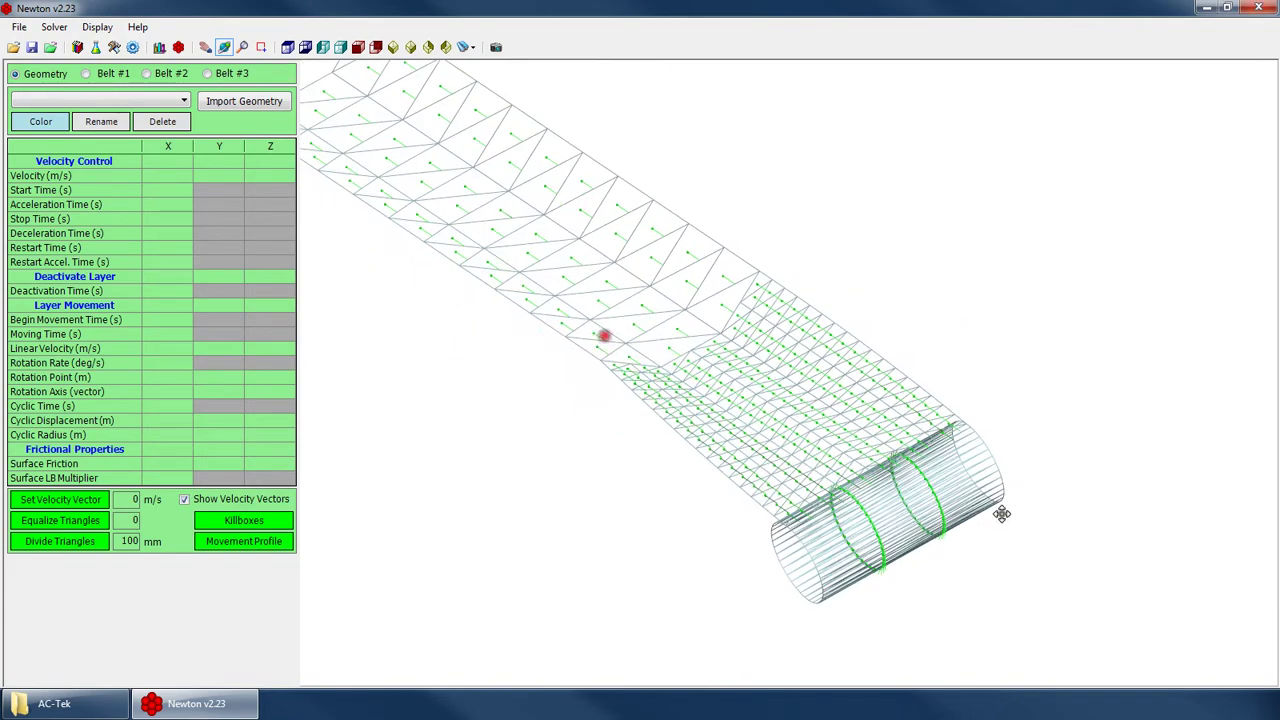
drag(909, 514, 731, 466)
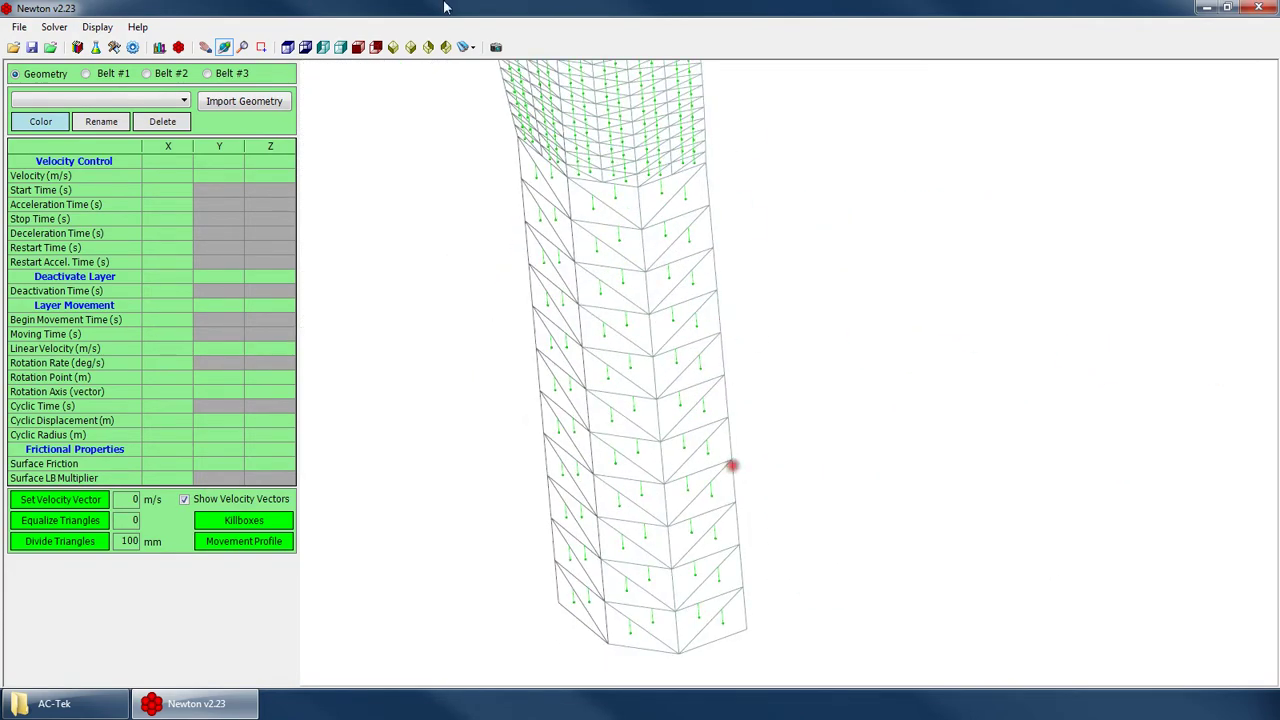
click(289, 50)
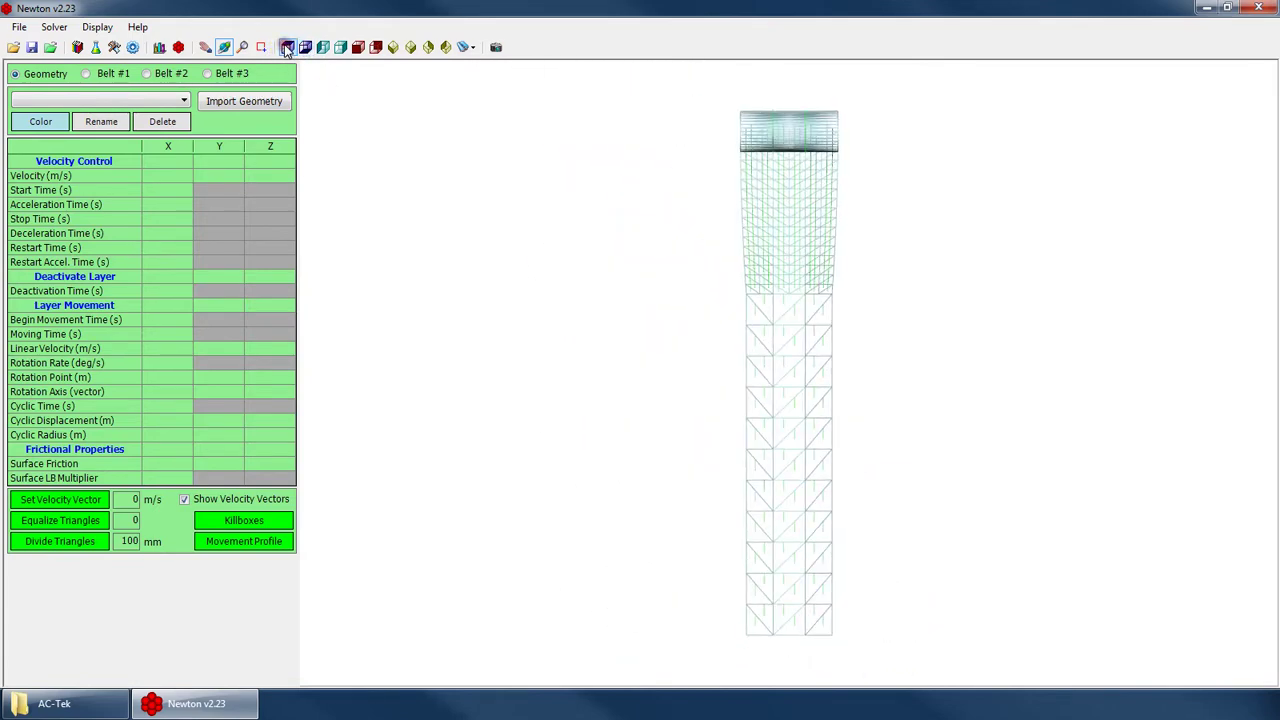
drag(715, 250, 851, 251)
scroll(882, 443, up, 3)
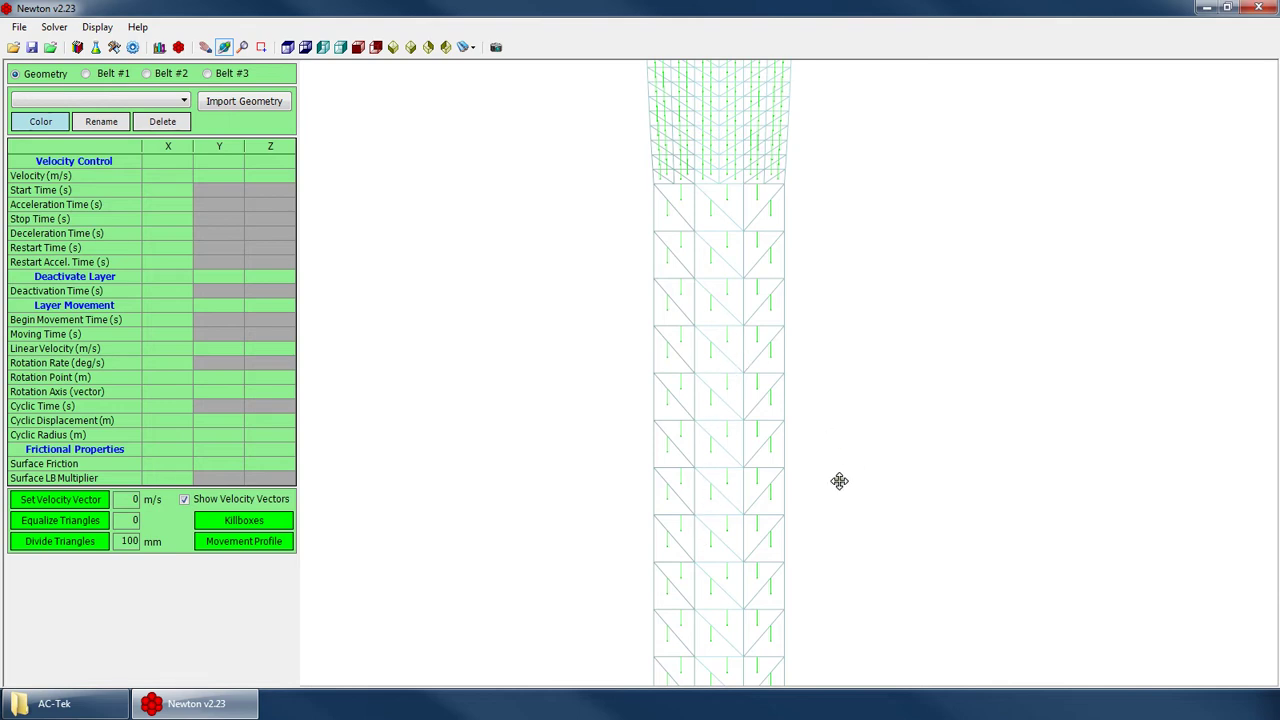
scroll(712, 258, down, 1)
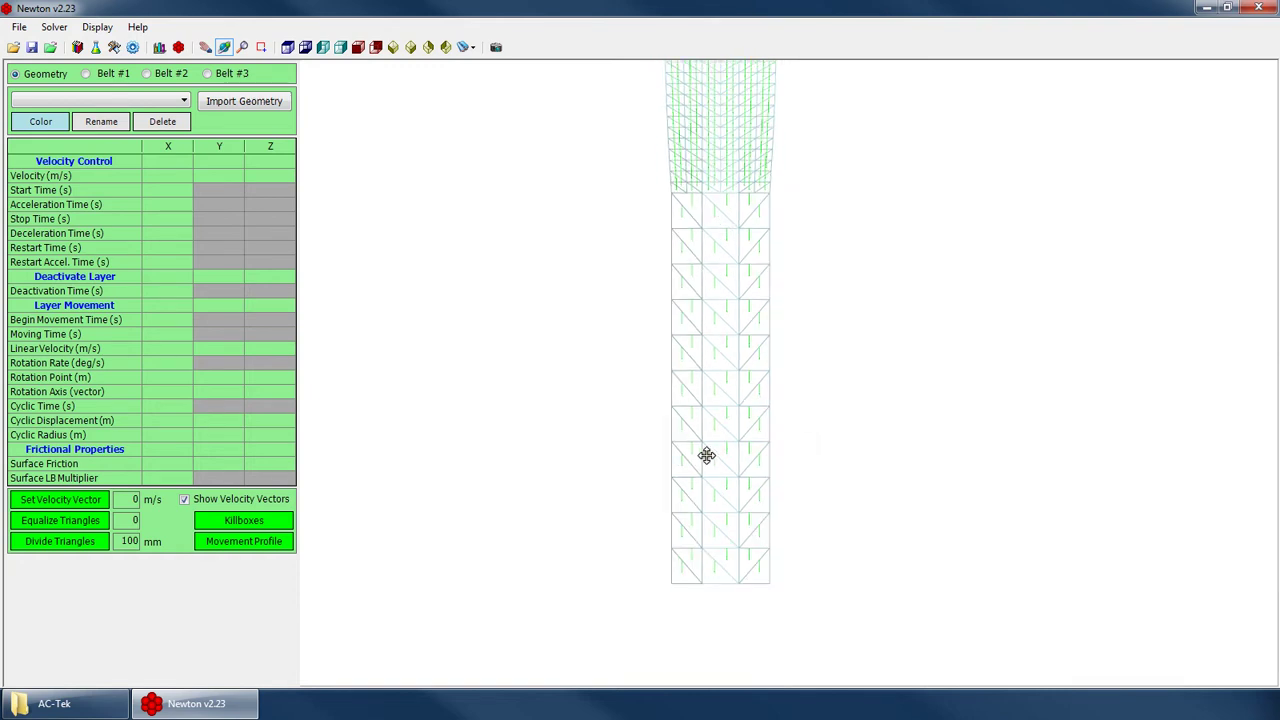
drag(623, 534, 730, 398)
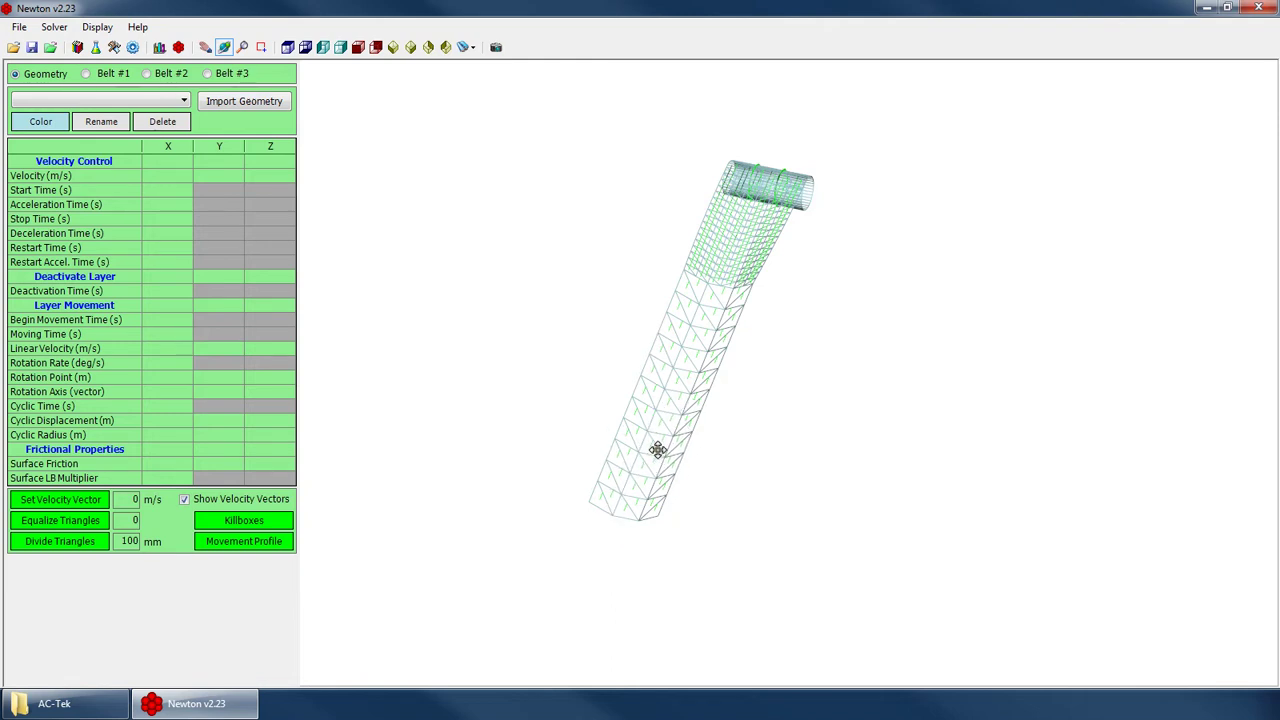
drag(736, 386, 694, 429)
drag(694, 500, 768, 398)
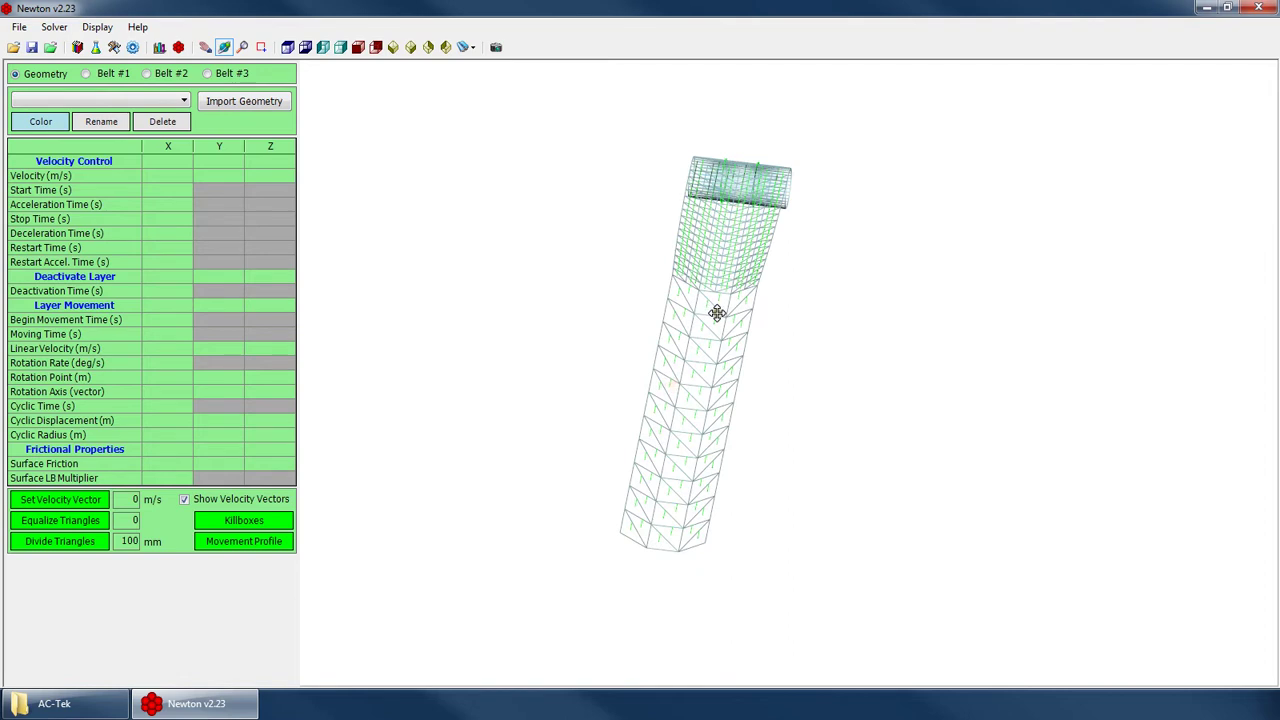
scroll(718, 311, up, 2)
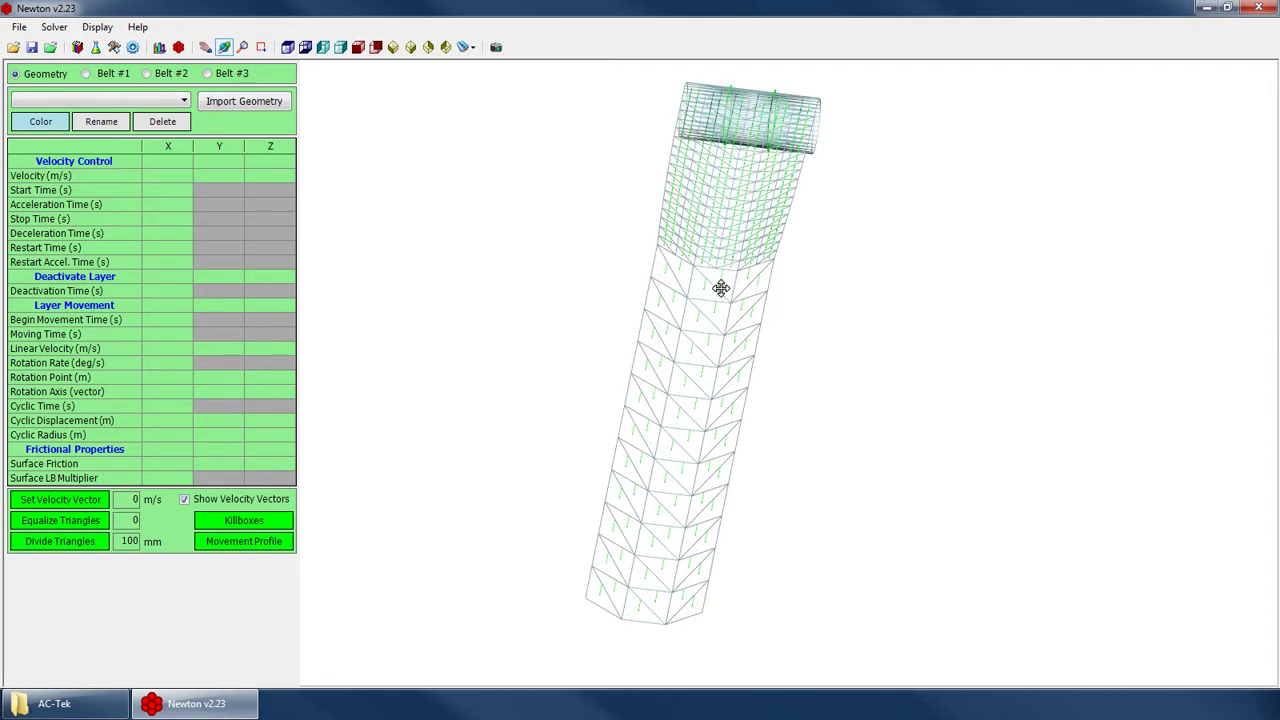
scroll(686, 612, up, 2)
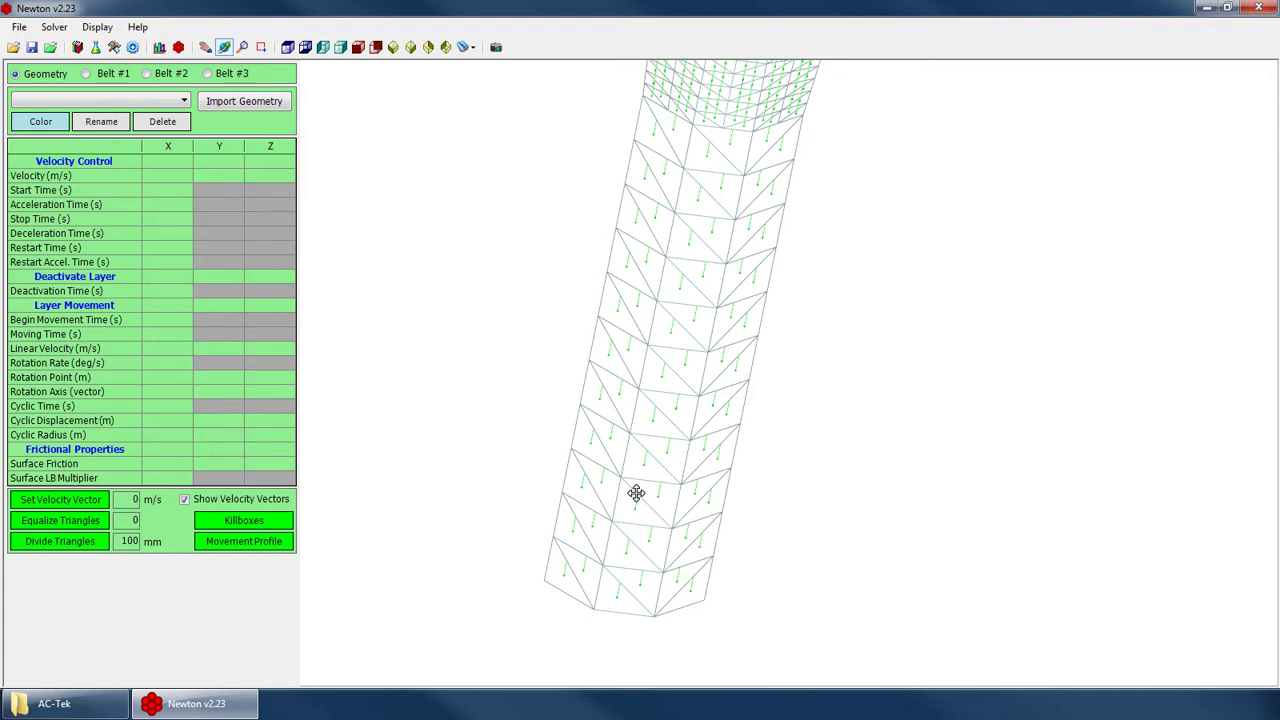
scroll(720, 449, down, 3)
drag(729, 400, 703, 330)
drag(688, 391, 663, 434)
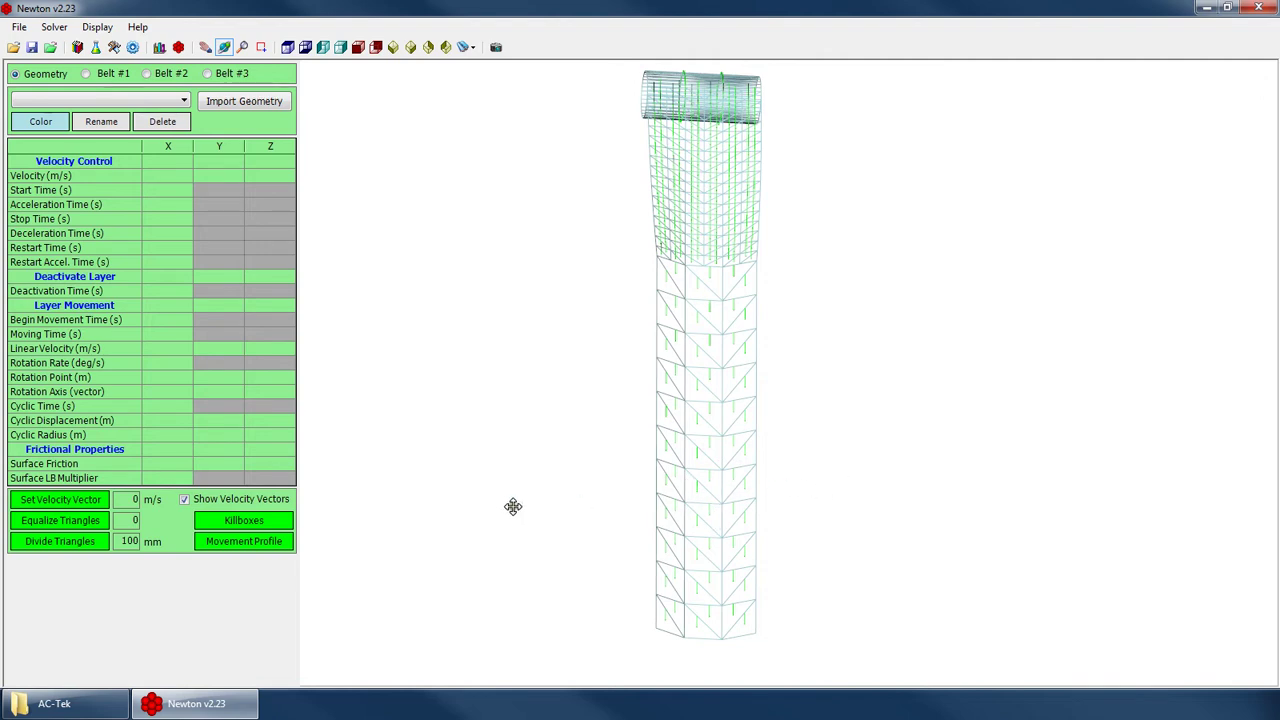
drag(729, 451, 727, 311)
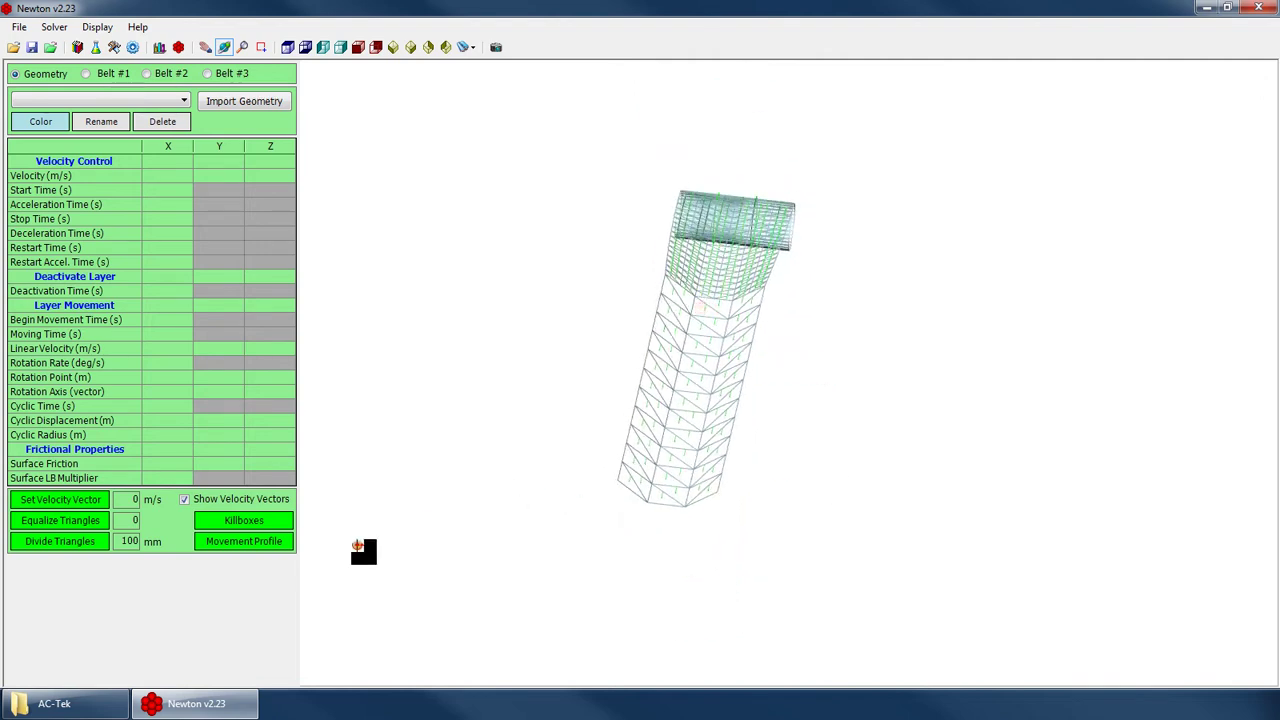
Hide the velocity vectors and display the triangle normal vectors on the belt and head pulley
click(231, 499)
right_click(561, 200)
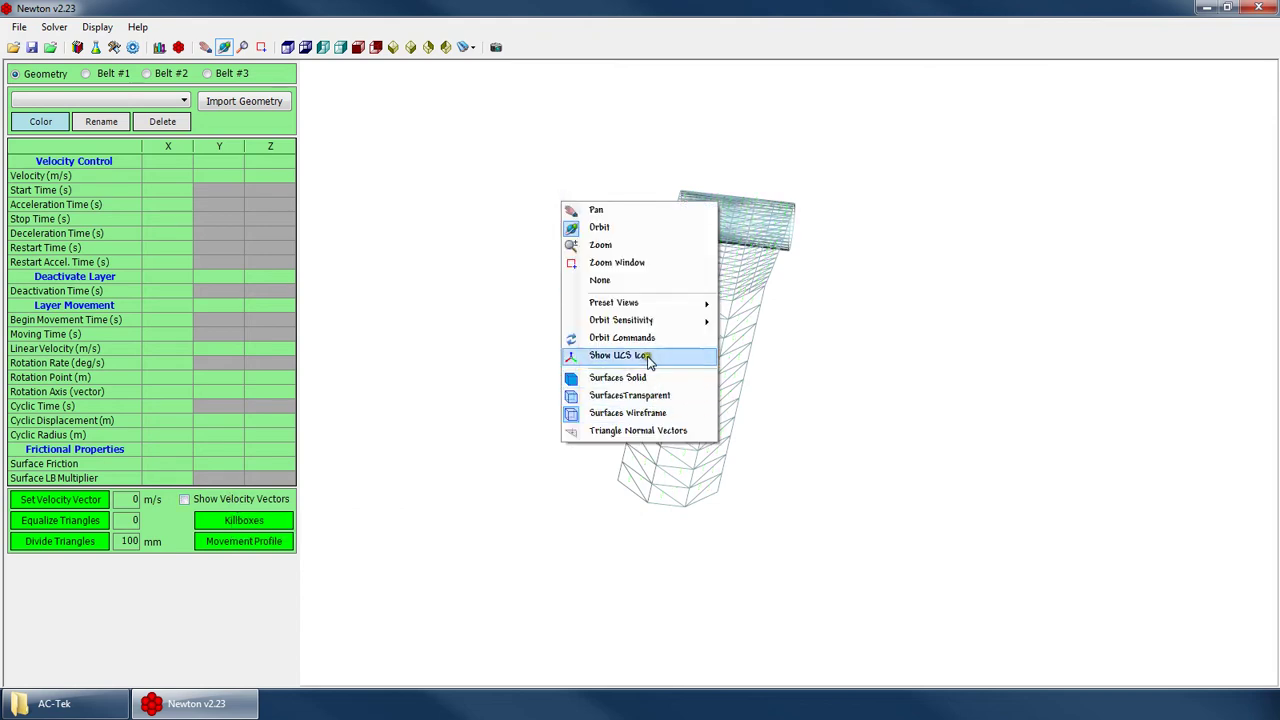
click(690, 431)
mouse_move(690, 425)
mouse_down()
mouse_move(737, 306)
mouse_move(692, 369)
mouse_move(686, 534)
mouse_move(651, 364)
mouse_move(651, 457)
mouse_move(686, 396)
mouse_up()
drag(653, 461, 795, 389)
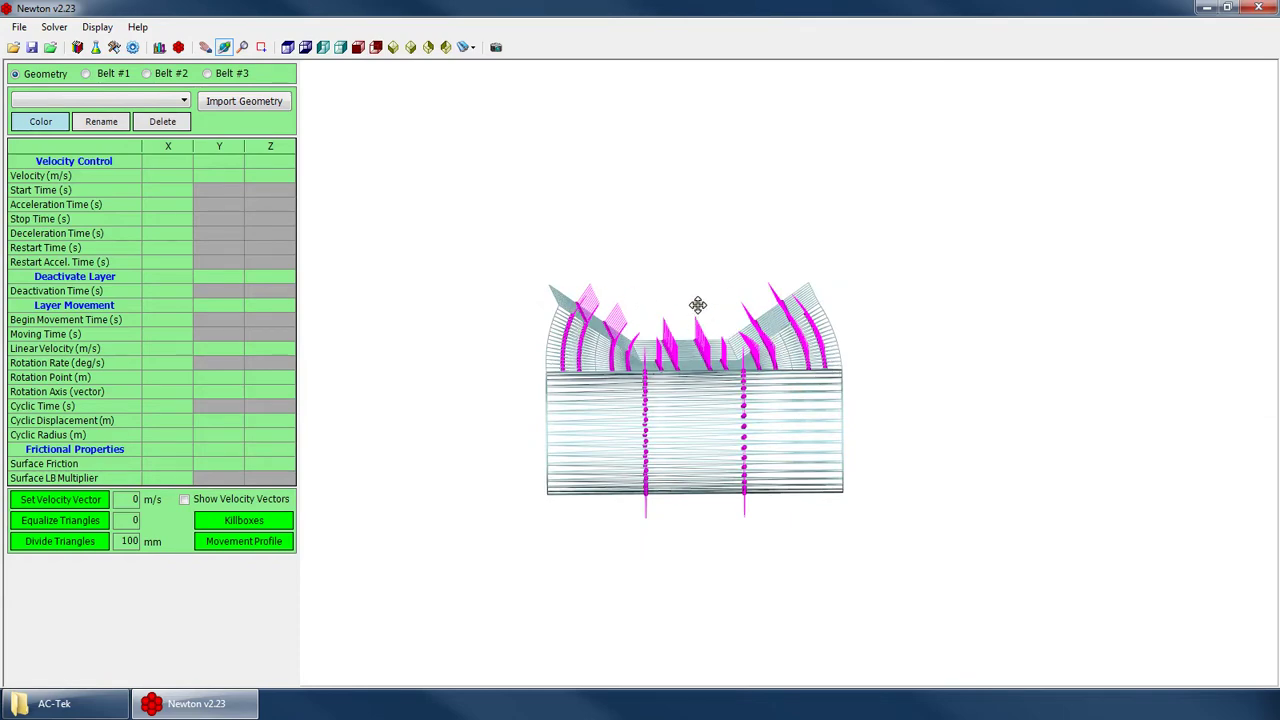
drag(681, 326, 660, 417)
drag(636, 371, 713, 454)
drag(790, 457, 356, 479)
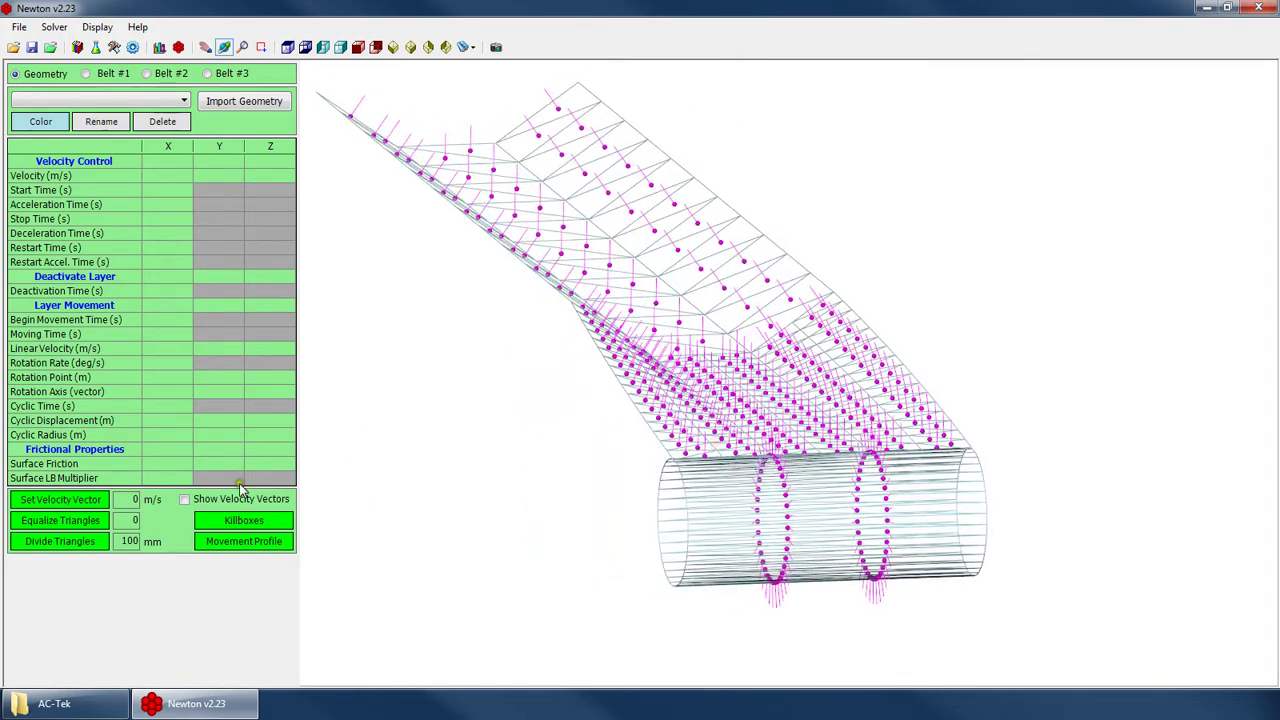
Display the velocity vectors again together with the triangle normal vectors
click(250, 503)
drag(623, 420, 569, 243)
scroll(569, 243, up, 5)
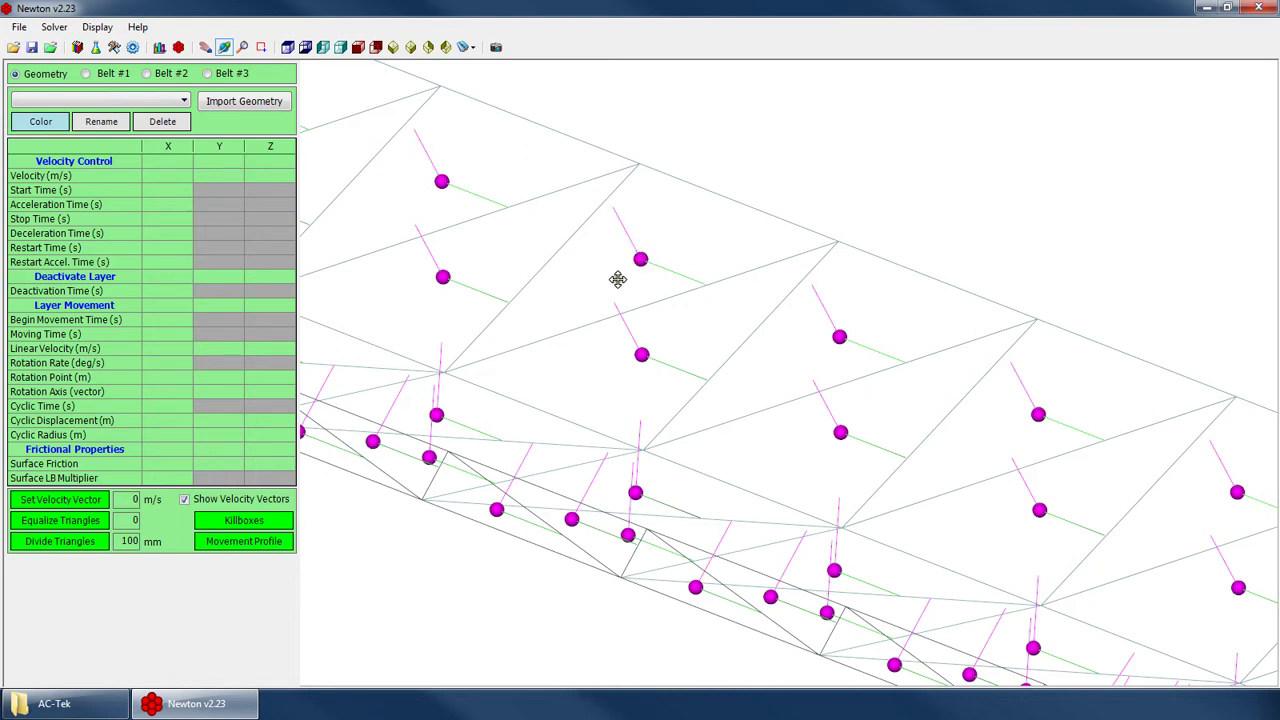
Compare the normal and velocity vectors on individual belt triangles from above and across the whole belt and pulley
click(288, 47)
scroll(843, 535, up, 1)
scroll(843, 535, up, 8)
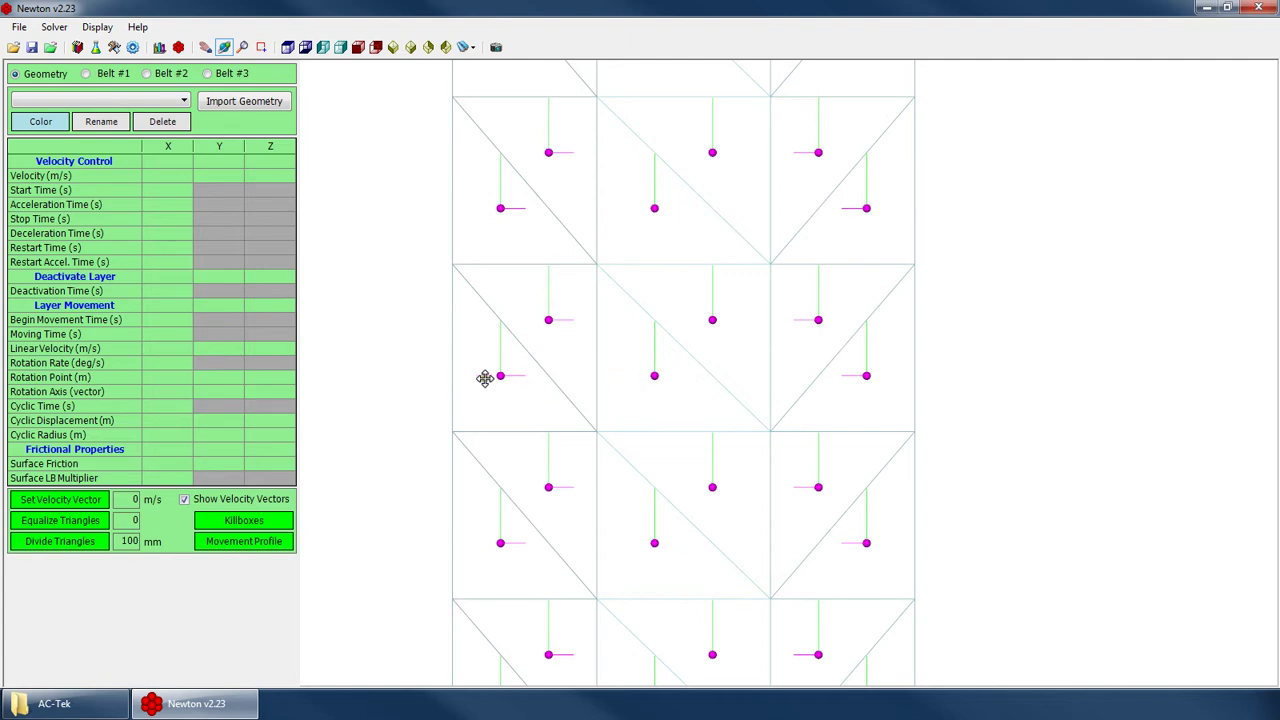
scroll(654, 370, down, 1)
scroll(648, 362, down, 3)
drag(726, 477, 710, 389)
scroll(718, 421, down, 4)
drag(706, 497, 692, 318)
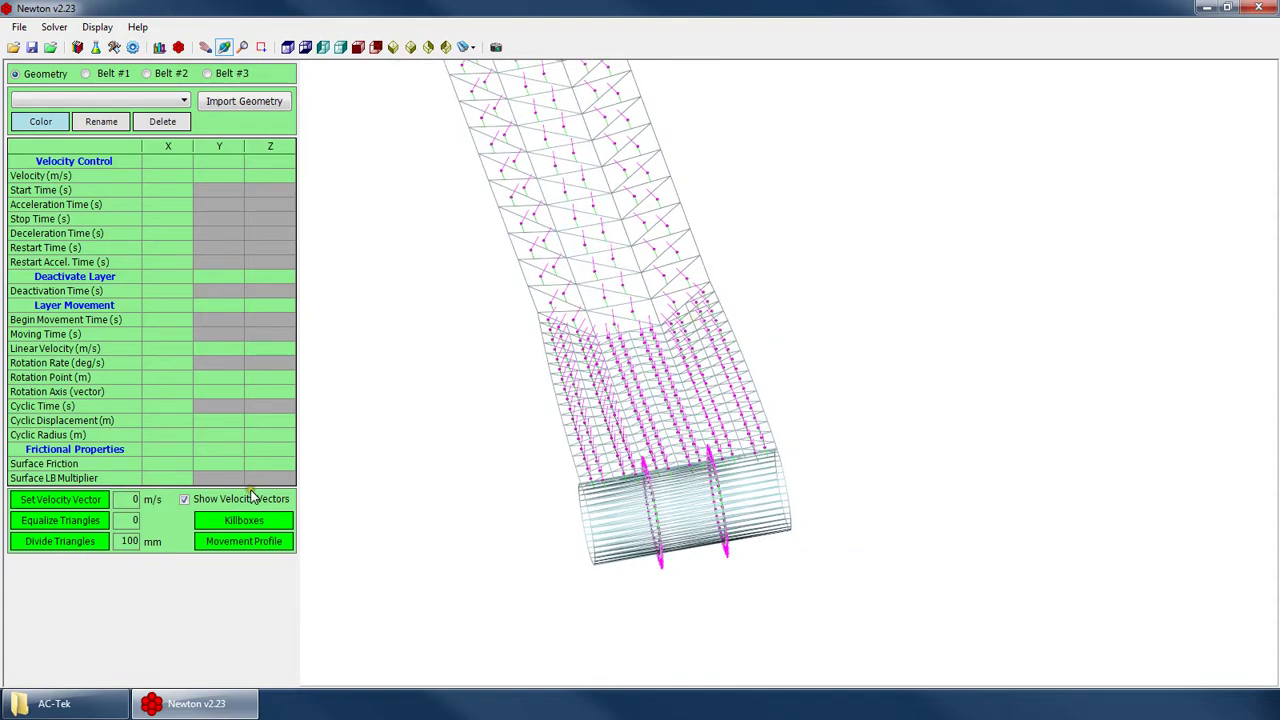
drag(532, 398, 626, 370)
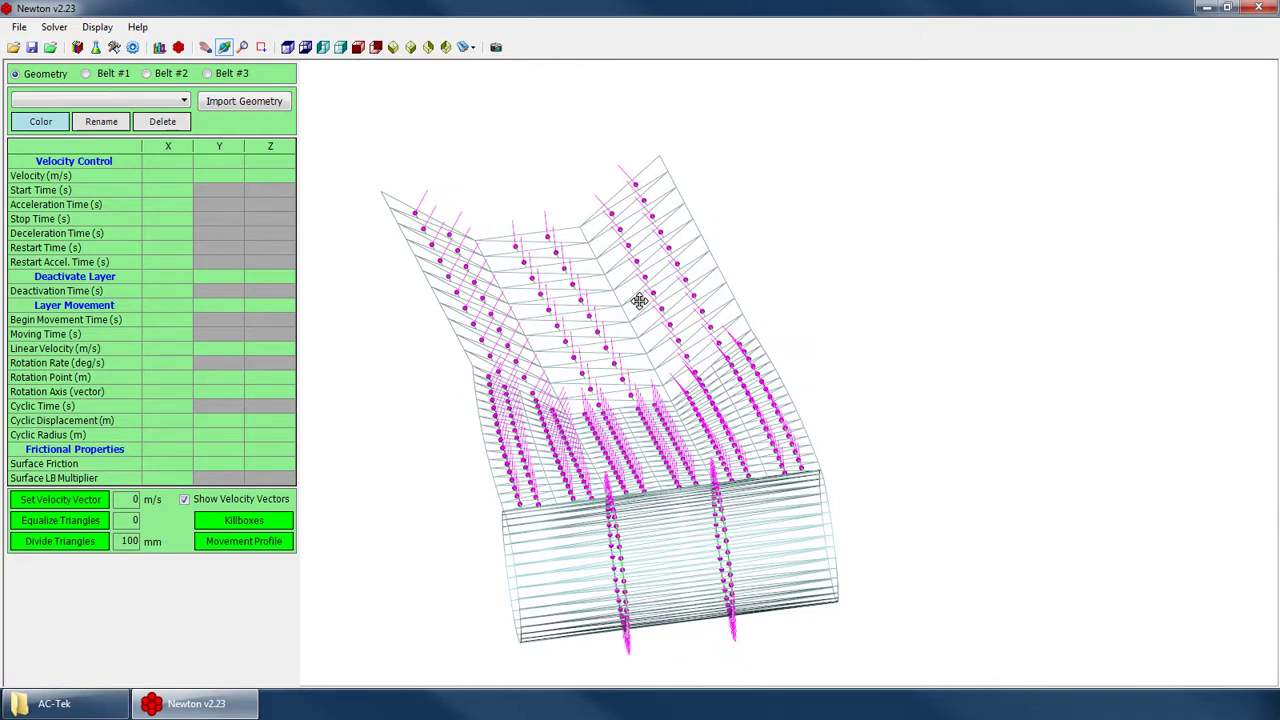
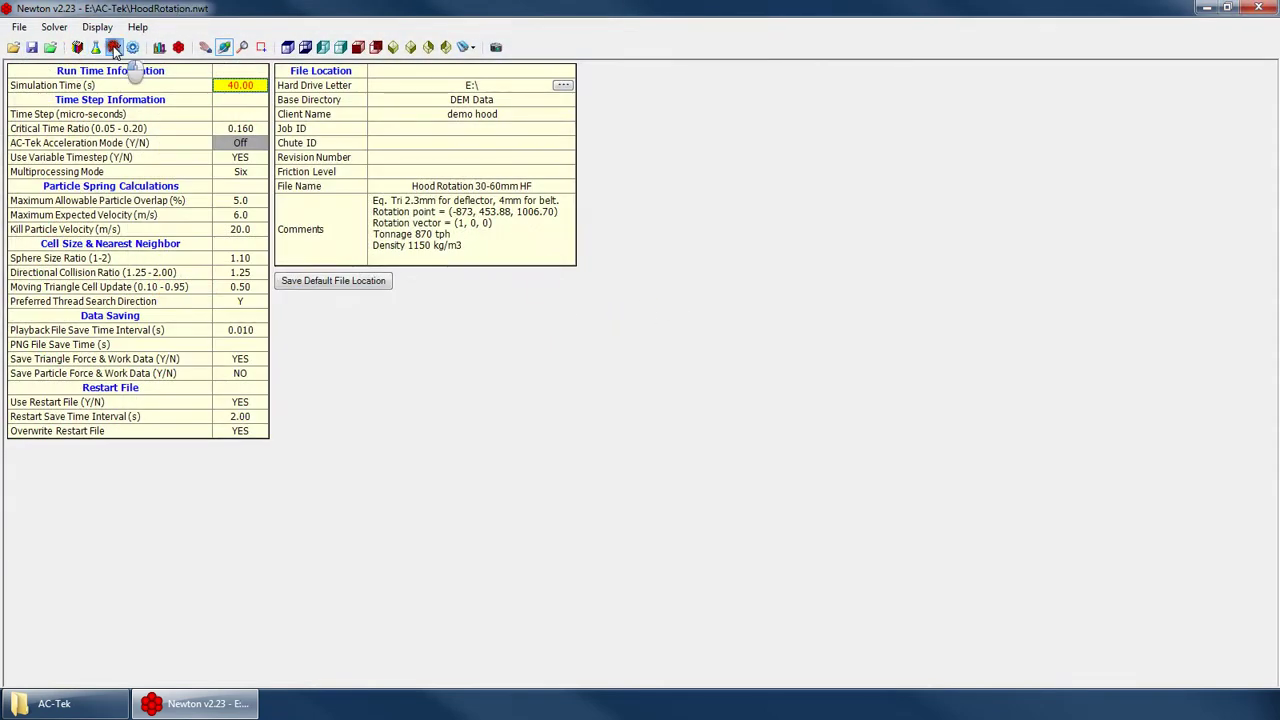
Open the geometry settings and examine the hood, chutes and belts of the HoodRotation model from several angles
click(114, 47)
drag(636, 276, 640, 220)
right_click(749, 201)
click(780, 214)
drag(811, 251, 709, 277)
scroll(777, 388, up, 5)
right_click(763, 289)
click(827, 317)
drag(801, 362, 800, 425)
scroll(813, 402, down, 4)
scroll(830, 410, up, 4)
drag(652, 292, 828, 241)
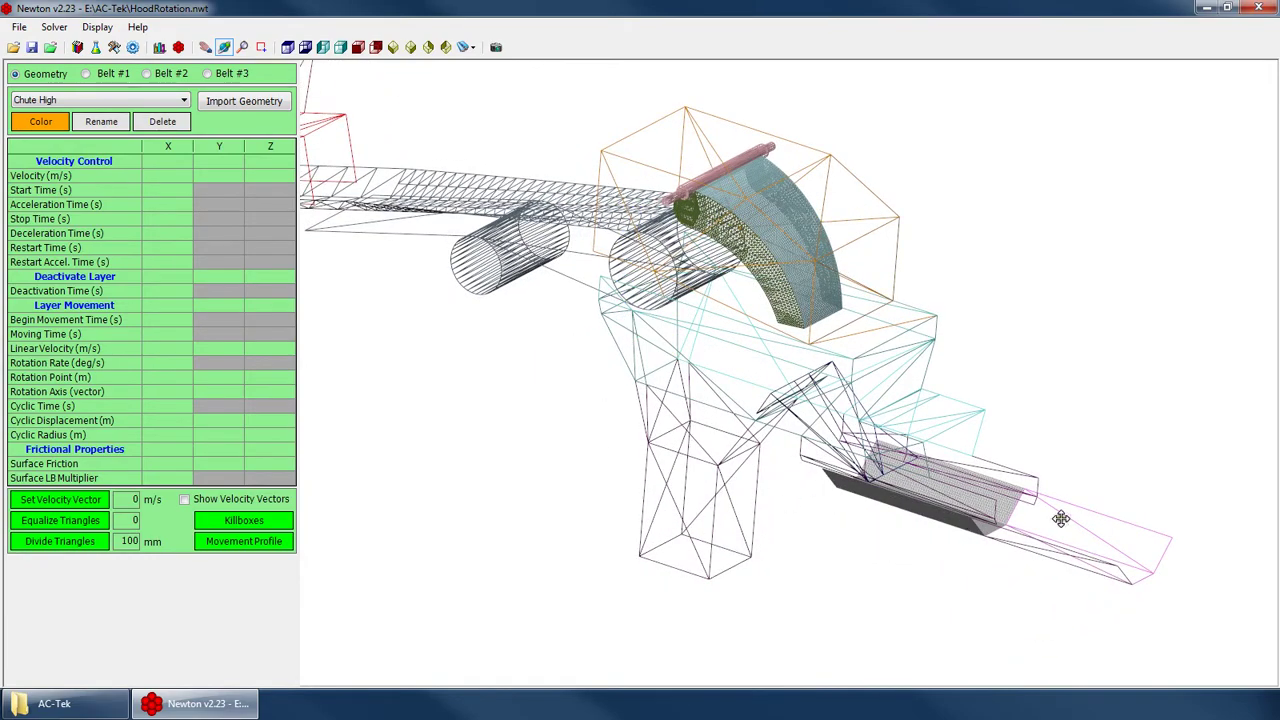
drag(741, 224, 875, 398)
scroll(918, 600, up, 4)
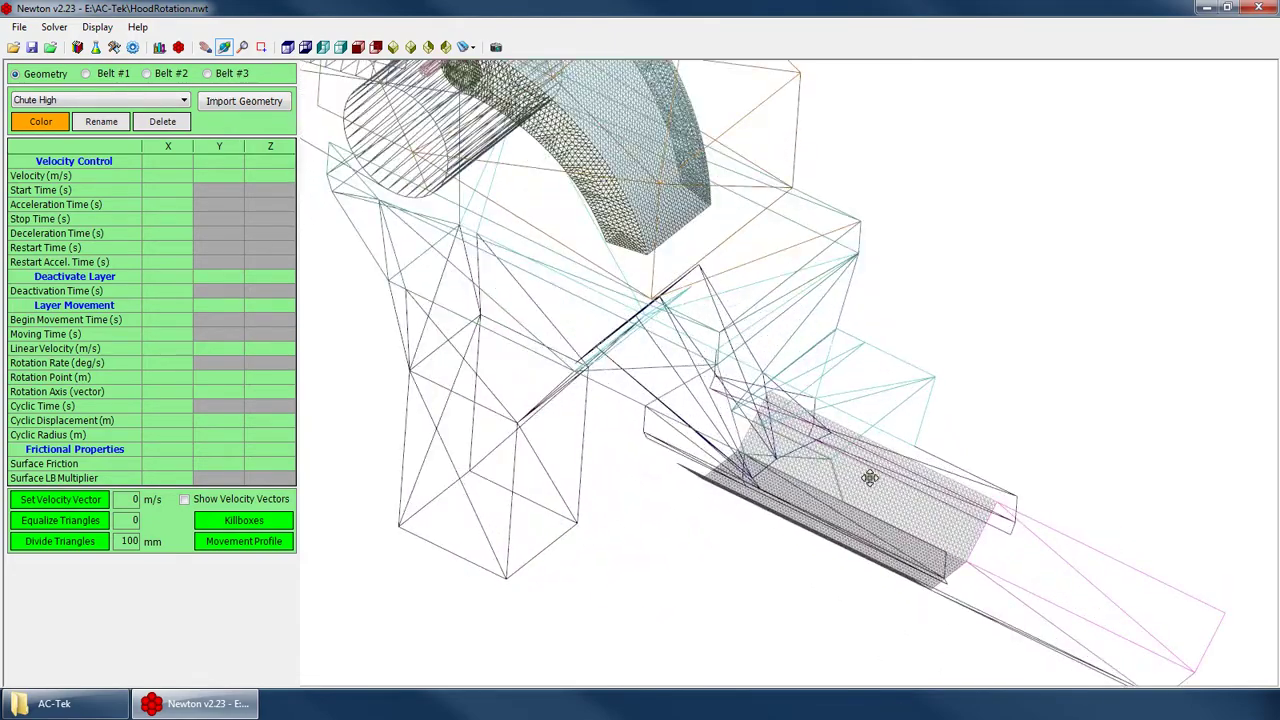
scroll(895, 527, down, 4)
scroll(590, 210, up, 4)
scroll(903, 346, down, 3)
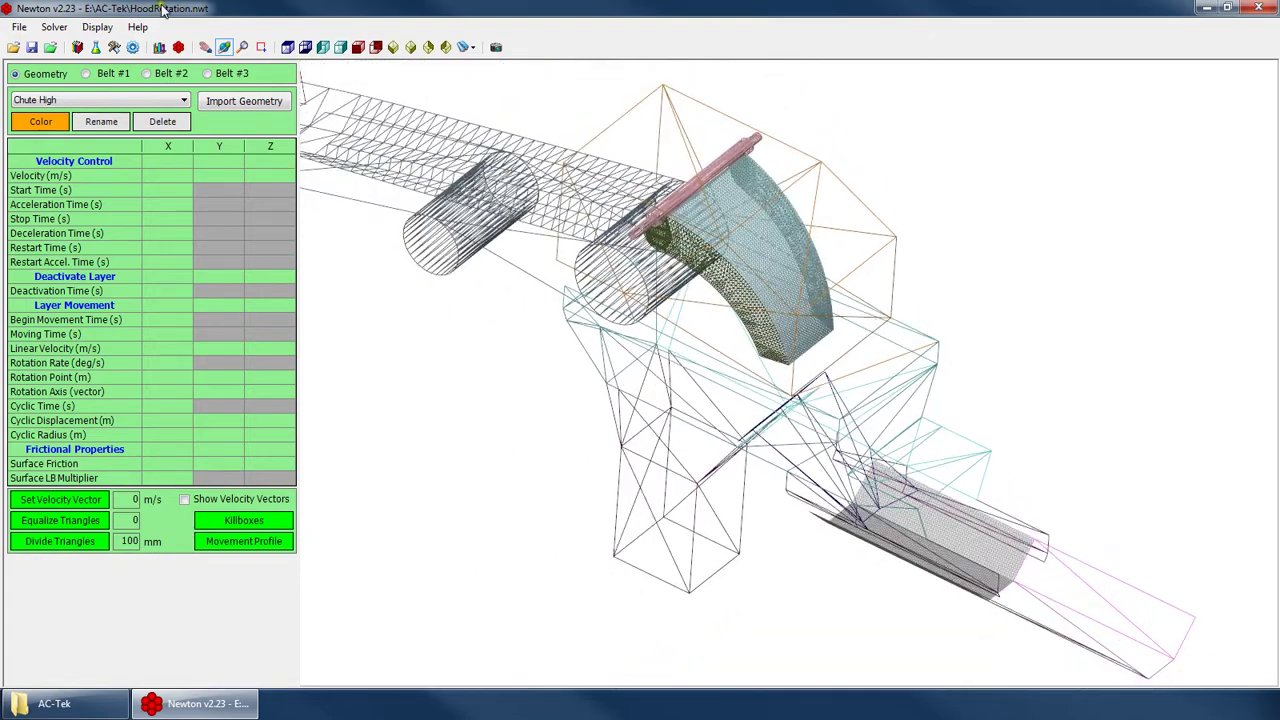
Import the geometry file HoodRot_1Belt.dxf from the AC-Tek folder
click(240, 104)
click(830, 285)
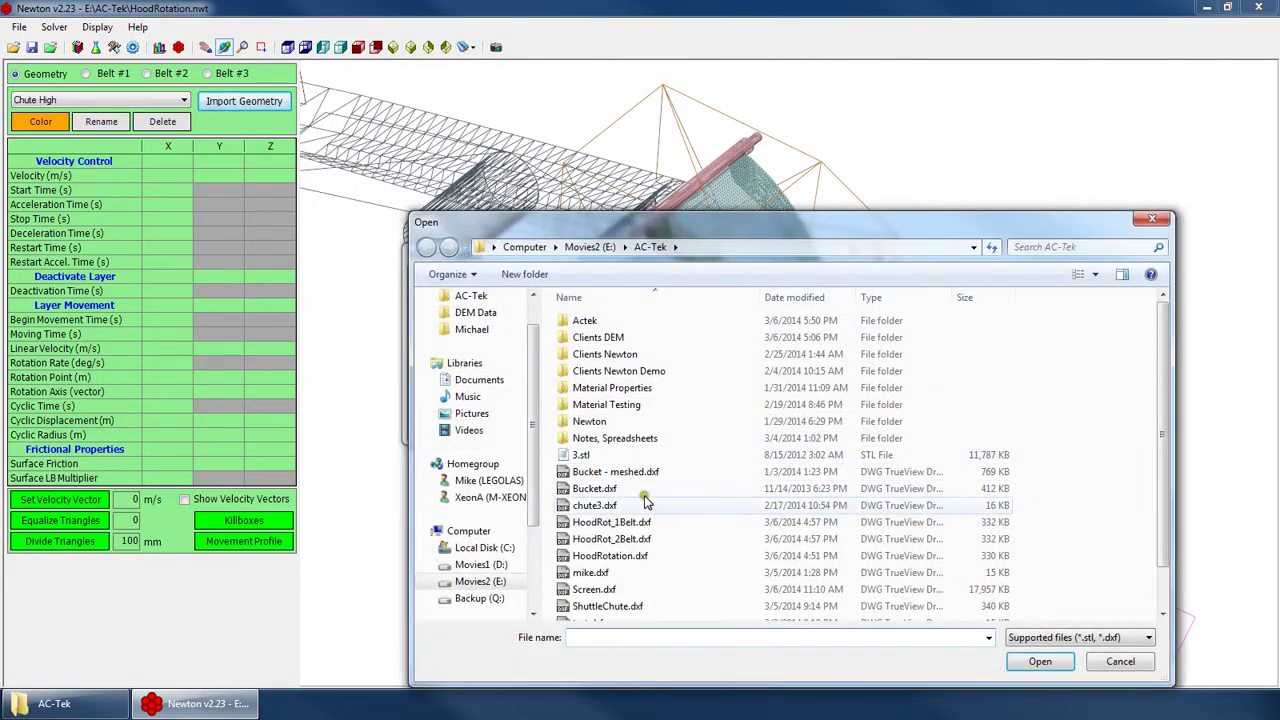
click(628, 521)
double_click(628, 521)
click(818, 422)
click(705, 378)
Examine the imported wireframe geometry around the lower chute and the receive belt from several angles
drag(710, 364, 725, 298)
right_click(725, 298)
drag(601, 308, 818, 340)
scroll(979, 572, up, 3)
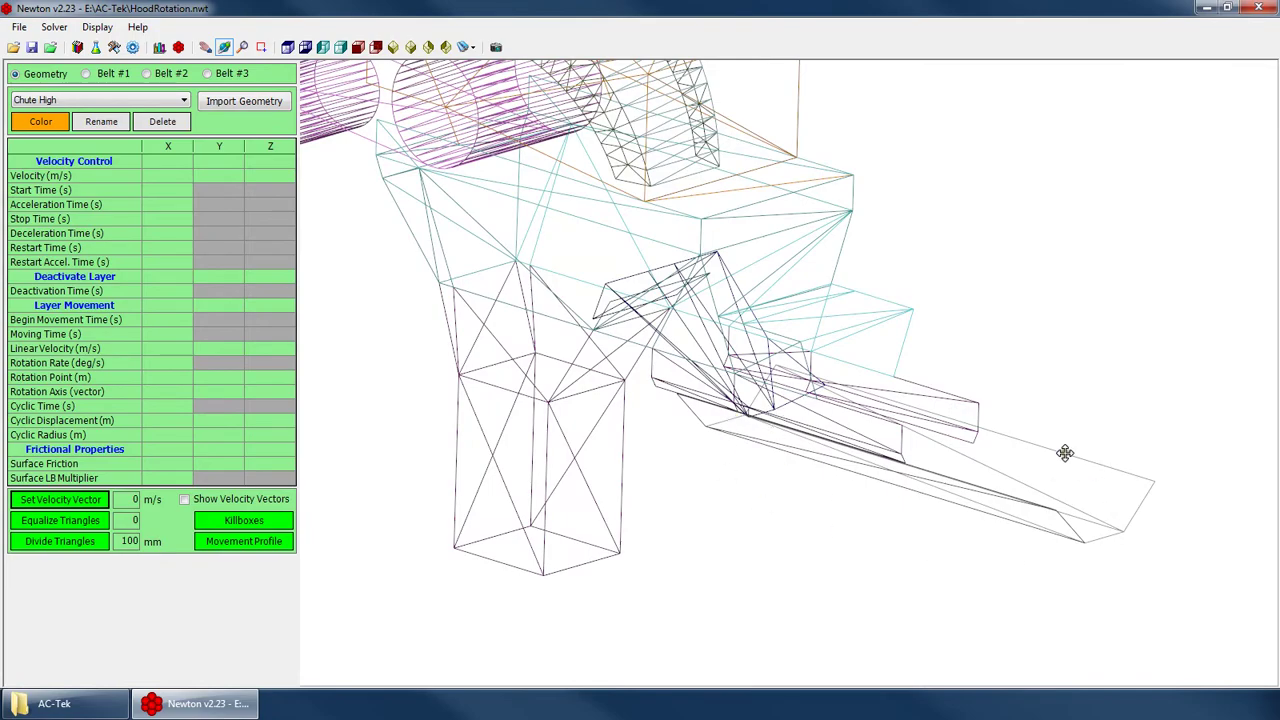
drag(1044, 486, 917, 474)
scroll(943, 451, down, 4)
drag(674, 269, 619, 307)
right_drag(620, 305, 666, 377)
drag(666, 377, 734, 354)
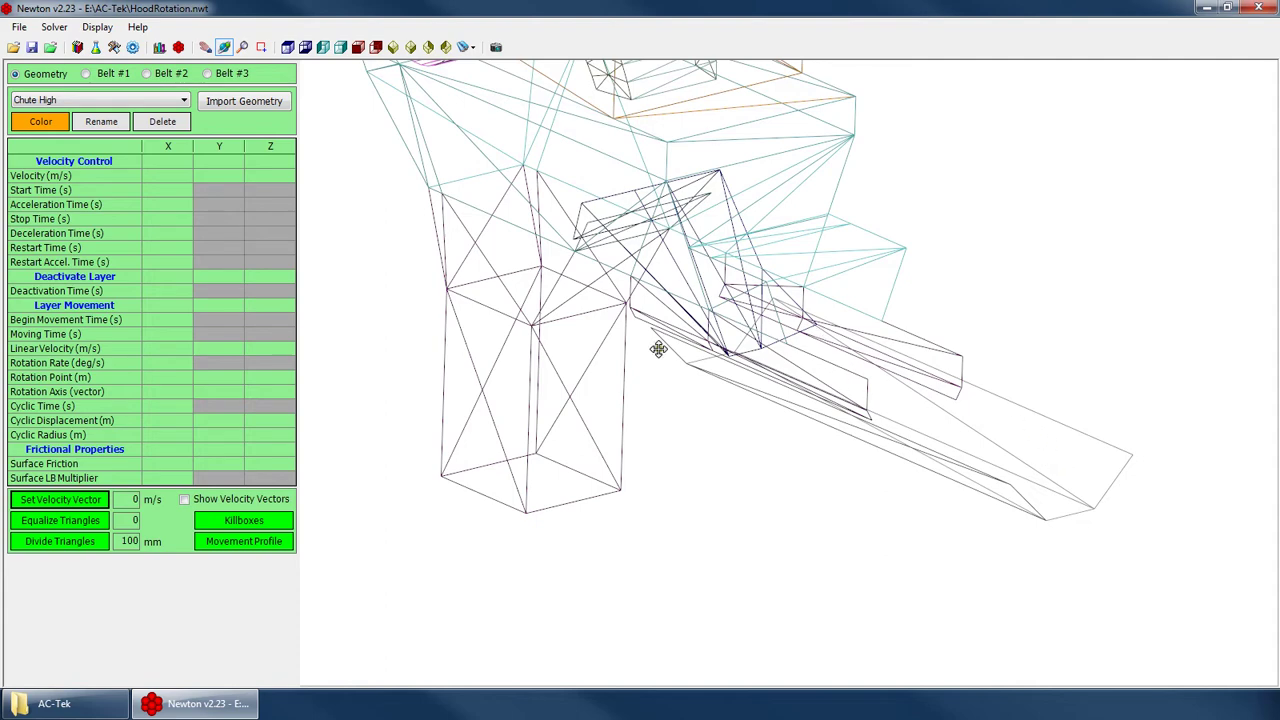
right_click(708, 332)
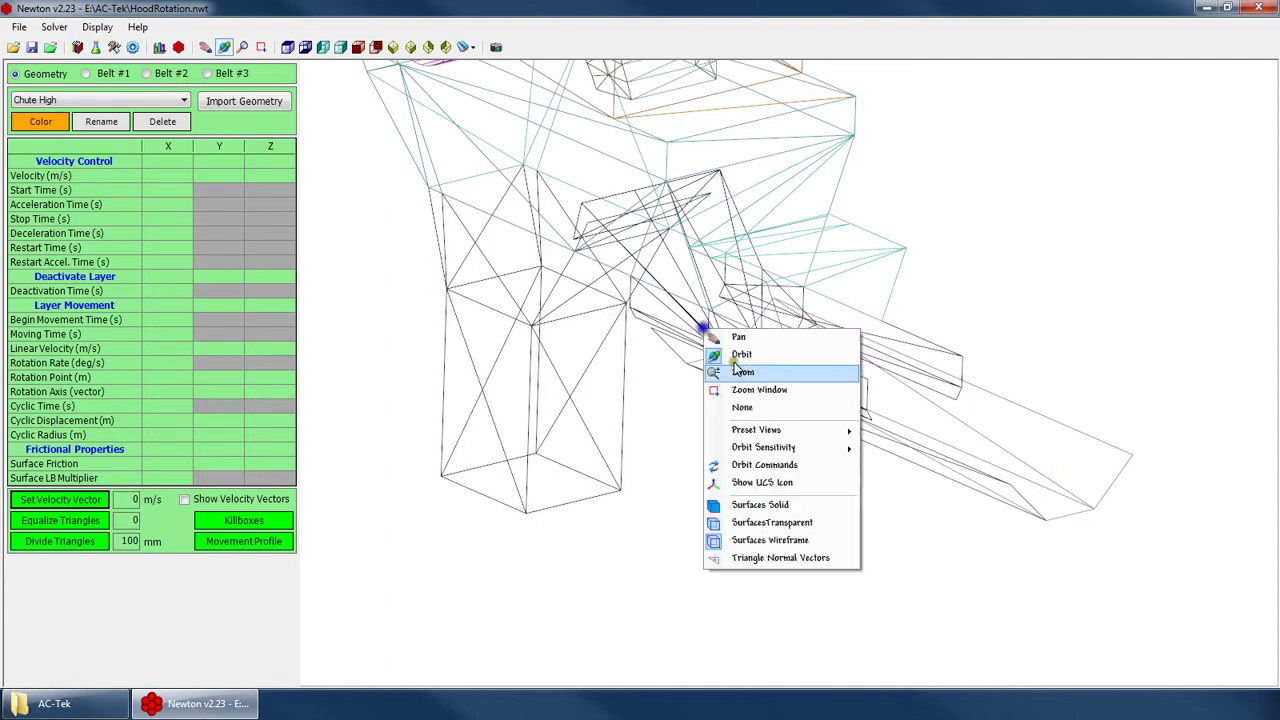
click(1002, 430)
scroll(1002, 430, down, 5)
Display the surfaces as solid and inspect the receive belt beneath the chute
right_click(808, 275)
click(900, 455)
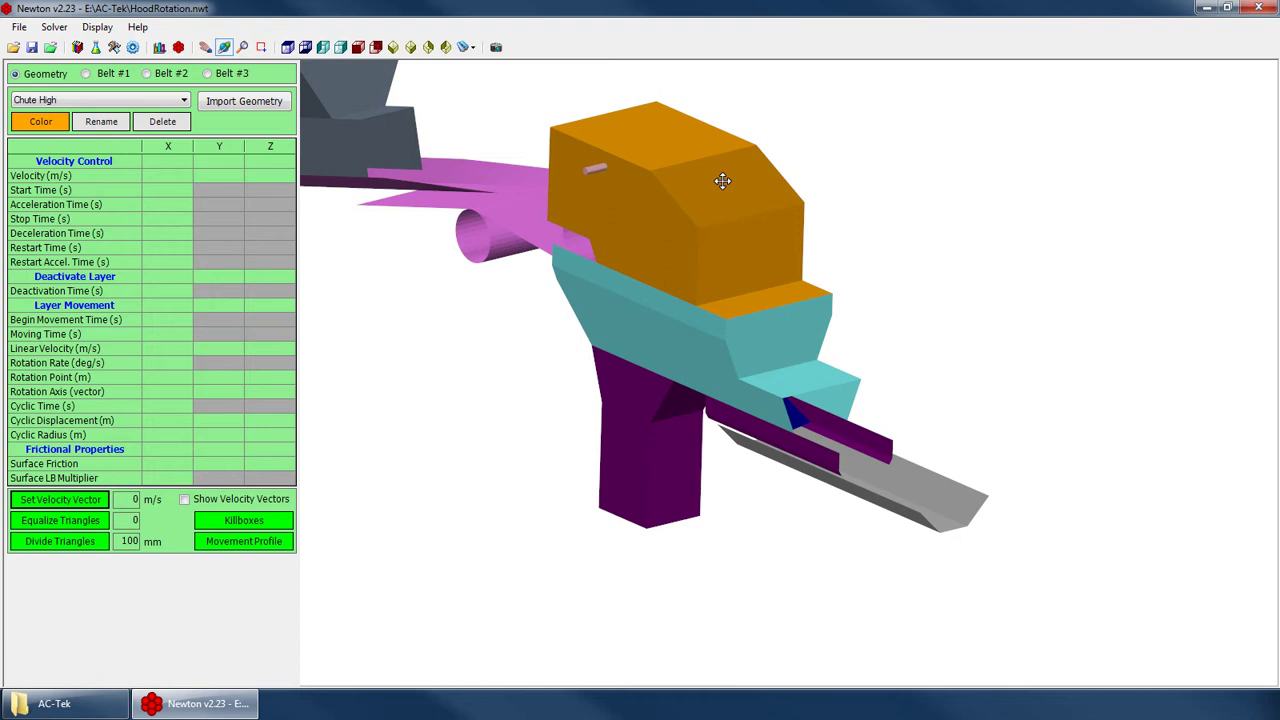
drag(807, 484, 758, 566)
scroll(803, 523, up, 5)
drag(958, 374, 851, 342)
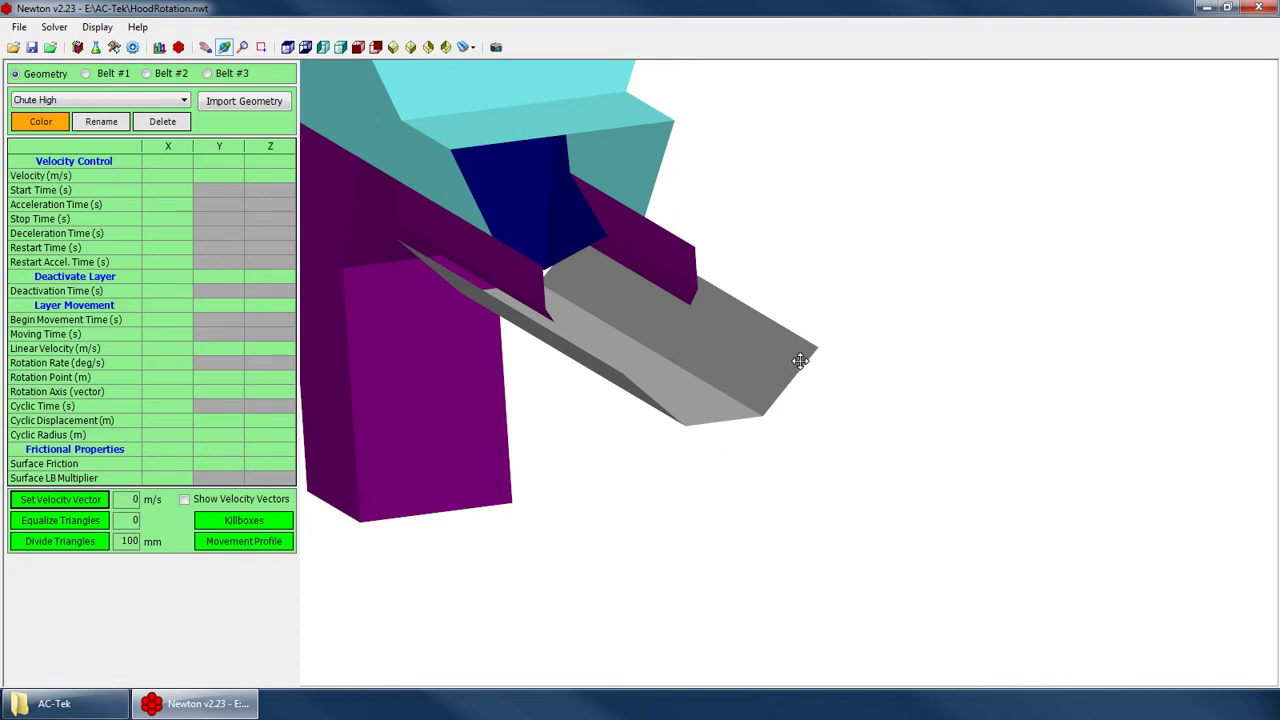
drag(656, 390, 675, 383)
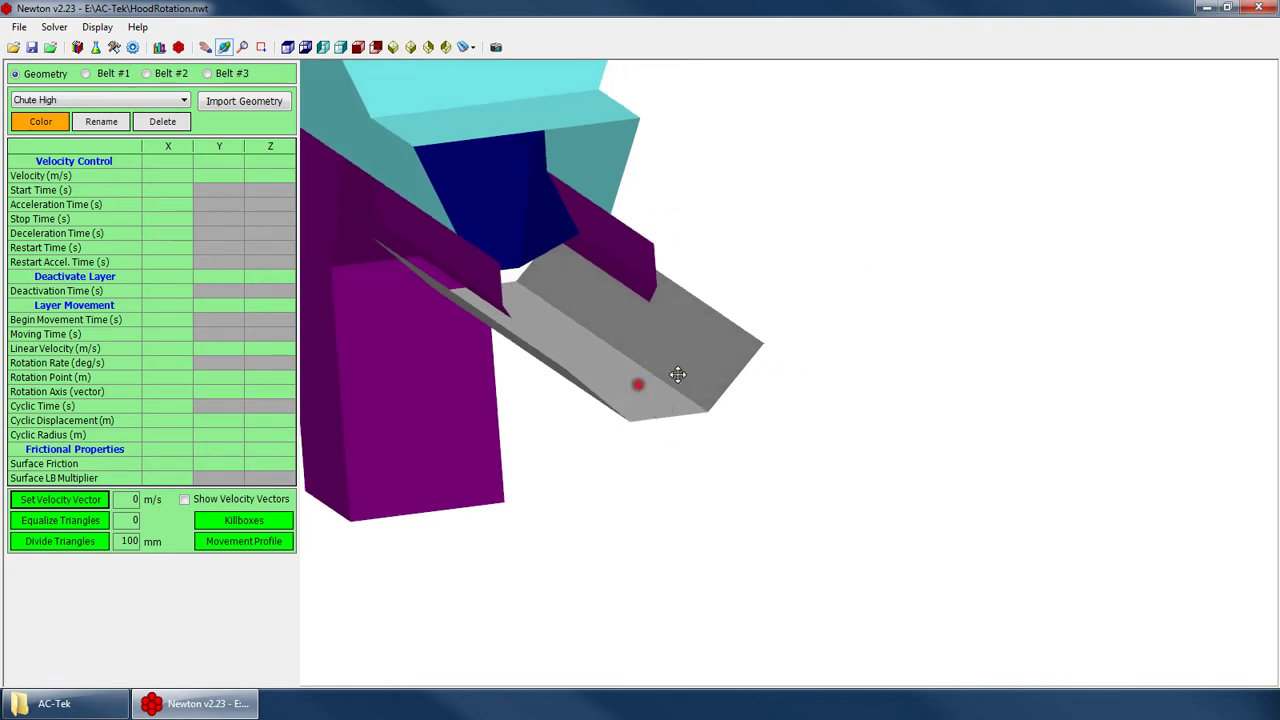
right_click(656, 328)
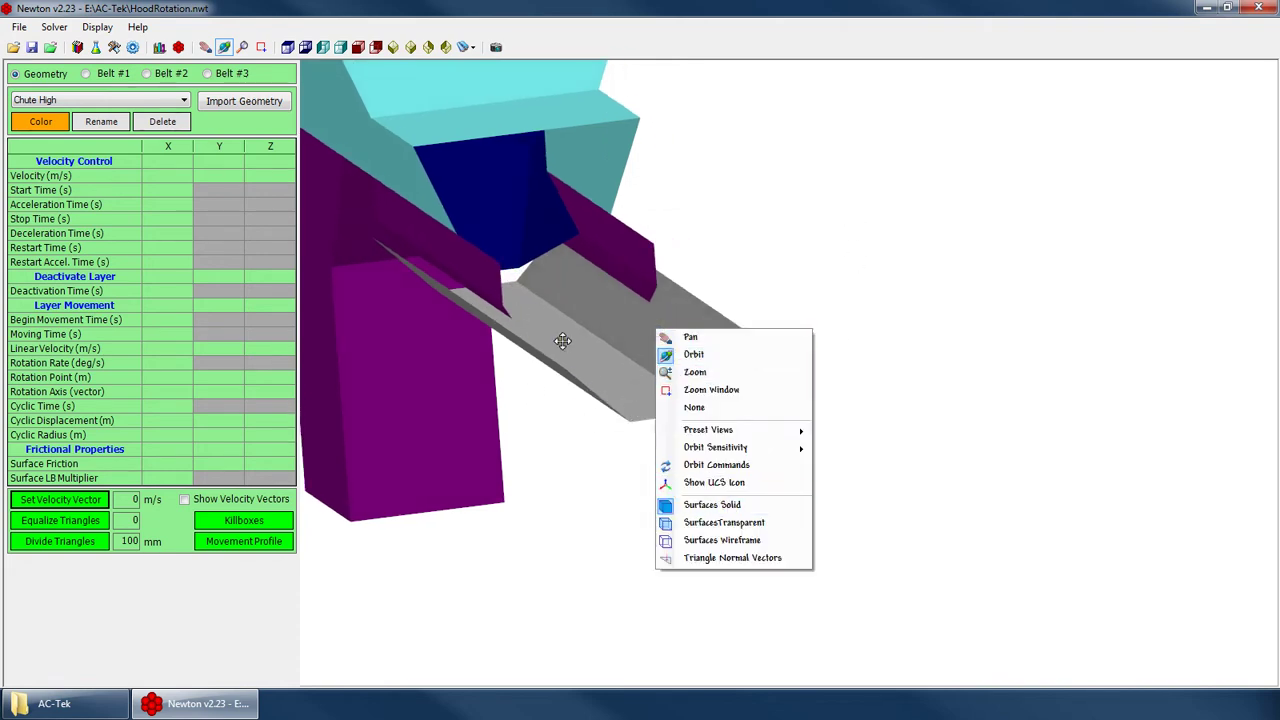
drag(531, 335, 567, 339)
Display the surfaces as wireframe with the triangle normal vectors around the receive belt
right_click(682, 353)
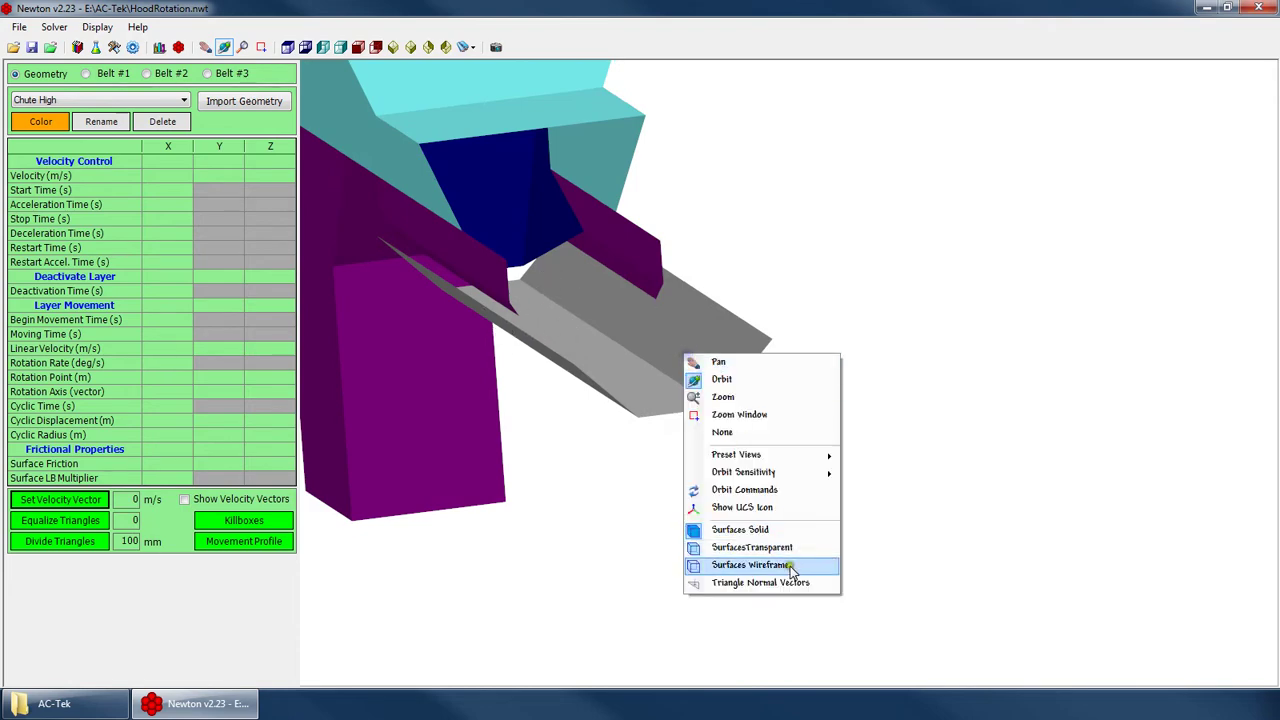
click(750, 565)
mouse_move(766, 537)
mouse_down()
mouse_move(578, 372)
mouse_move(555, 371)
mouse_move(625, 342)
mouse_up()
right_click(627, 340)
click(708, 568)
mouse_move(660, 511)
mouse_down()
mouse_move(603, 349)
mouse_move(630, 354)
mouse_move(597, 357)
mouse_move(614, 357)
mouse_up()
Divide the triangles of the Receive Belt layer at 100 mm
click(97, 103)
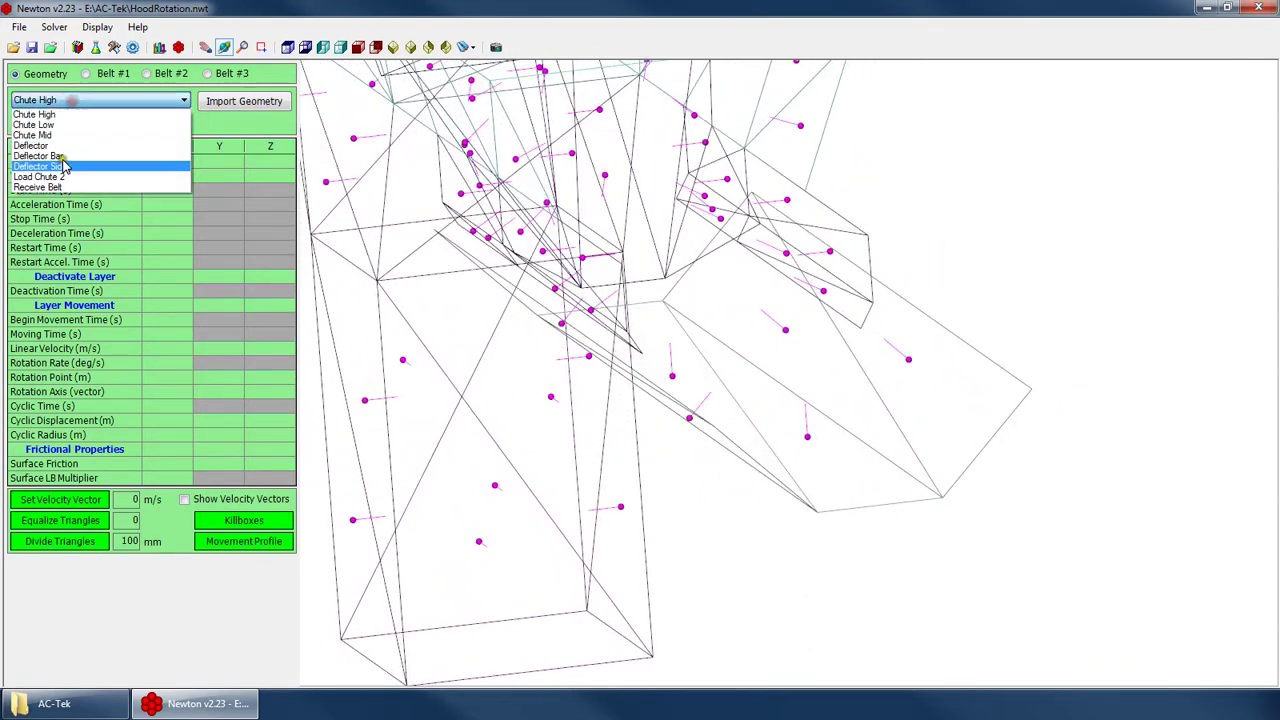
click(75, 186)
click(78, 543)
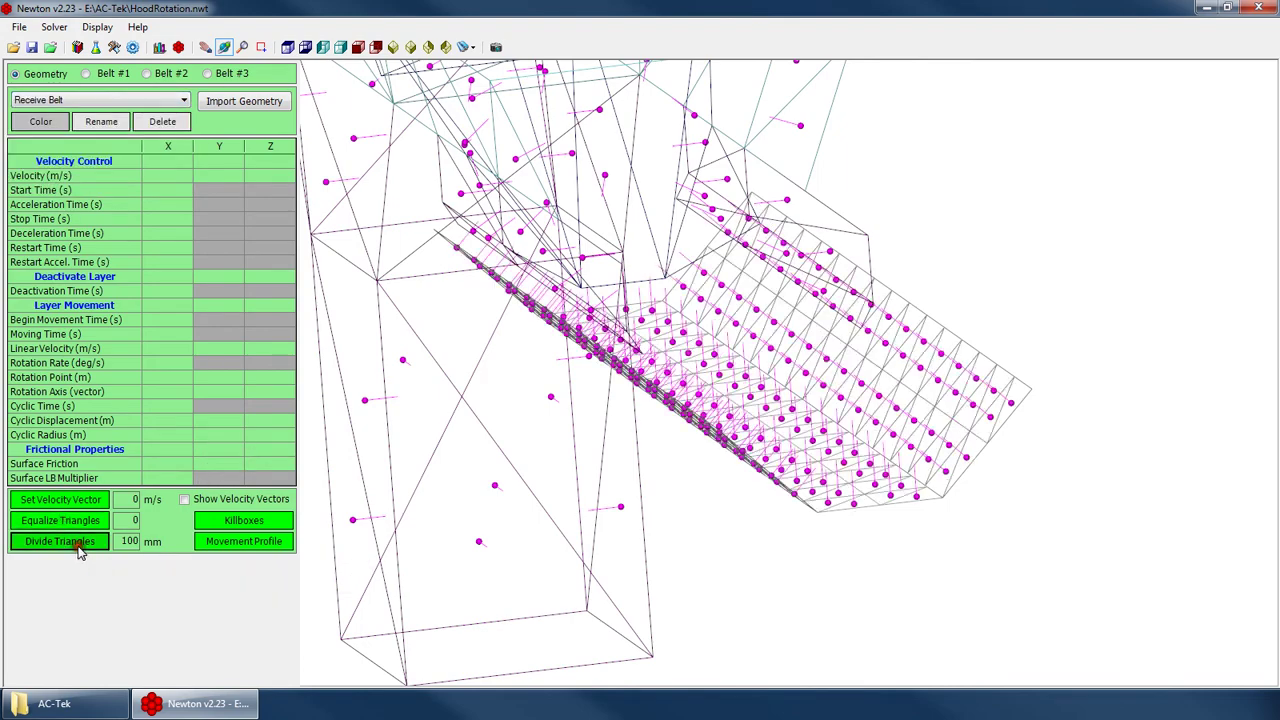
Examine the normal vectors on the divided receive belt and the main belt from above and below
drag(540, 460, 686, 157)
scroll(703, 251, up, 3)
drag(703, 251, 584, 287)
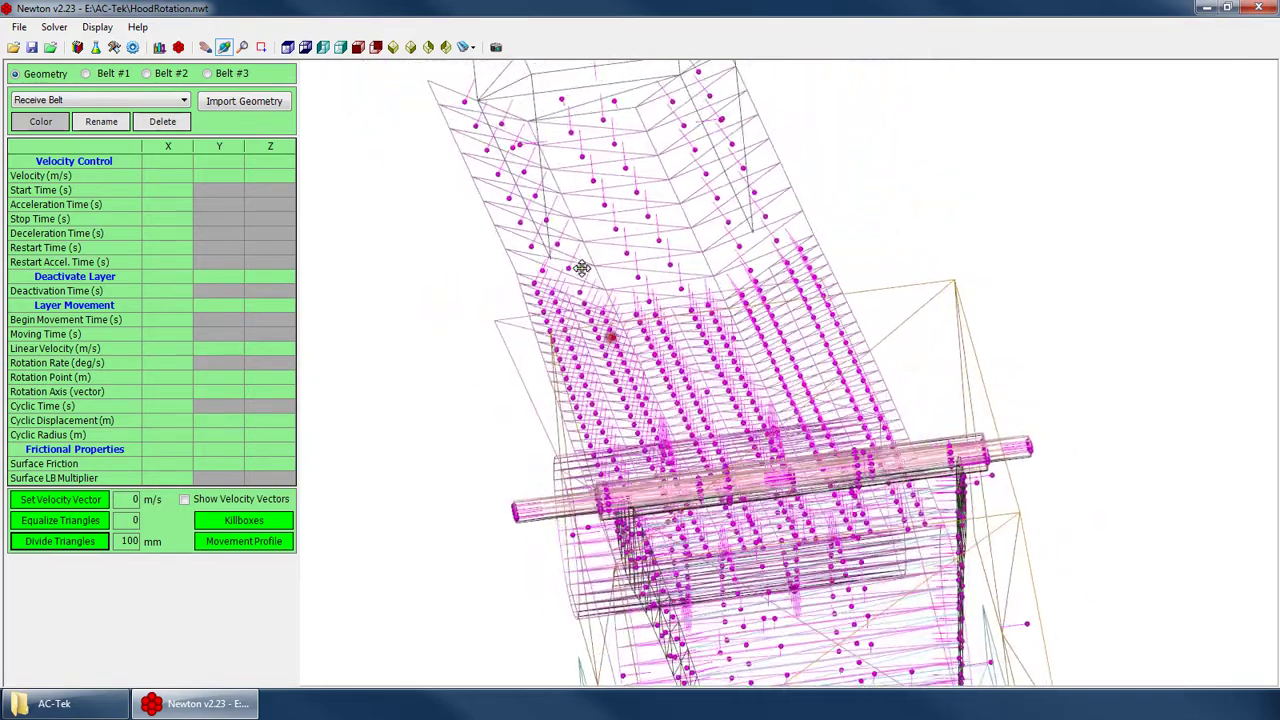
middle_drag(582, 181, 686, 189)
scroll(686, 189, down, 2)
scroll(573, 124, down, 6)
scroll(690, 428, up, 5)
middle_drag(716, 430, 749, 434)
drag(748, 434, 630, 285)
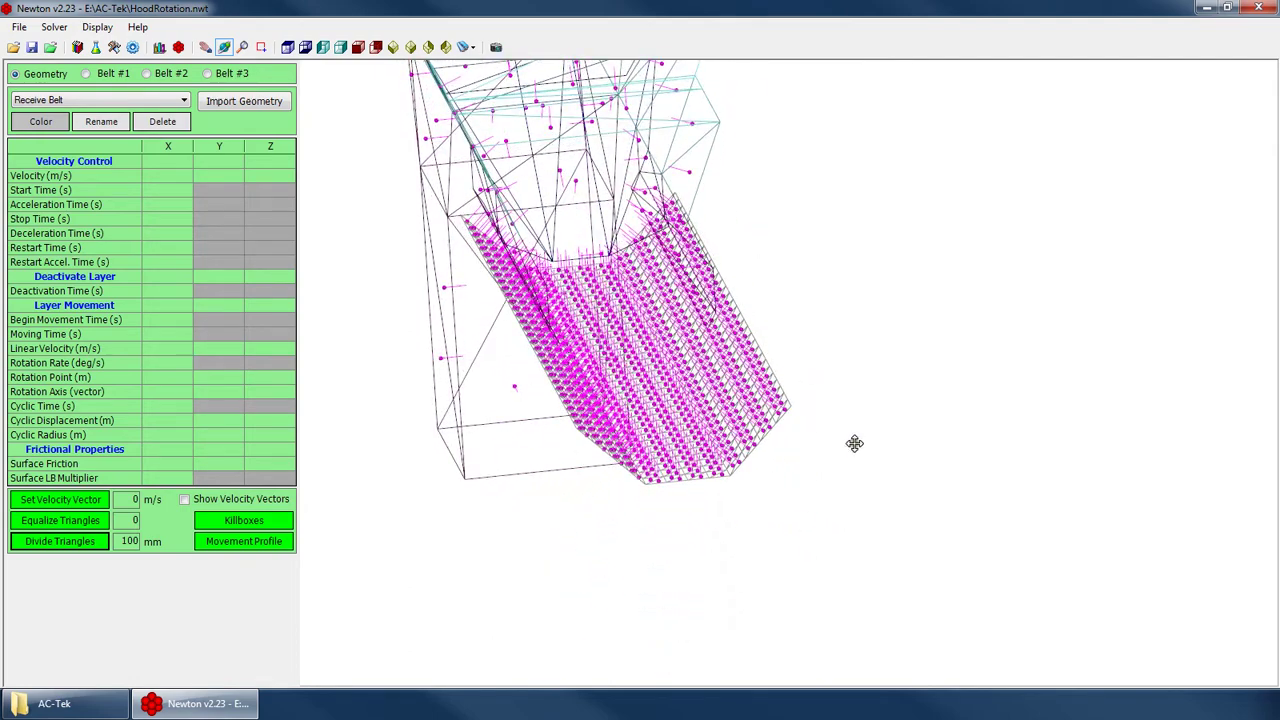
drag(922, 502, 760, 332)
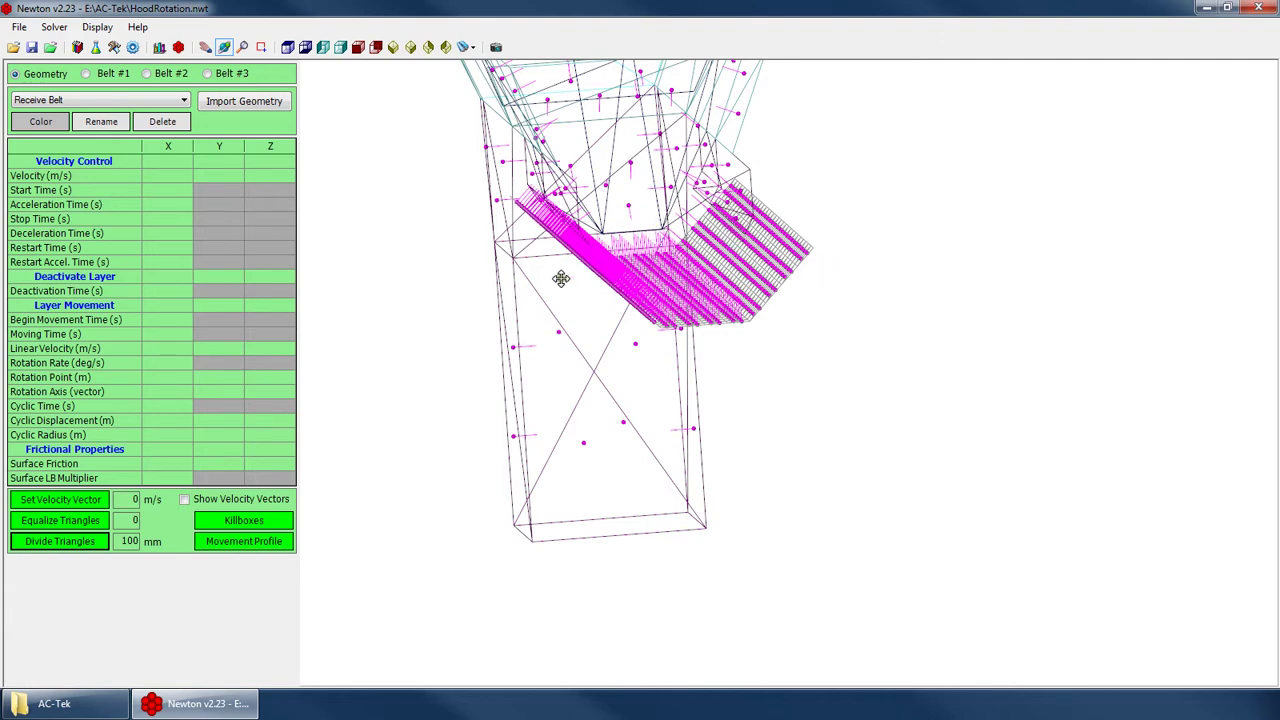
drag(596, 285, 666, 294)
Hide the triangle normal vectors and keep the surfaces displayed as wireframe
right_click(690, 270)
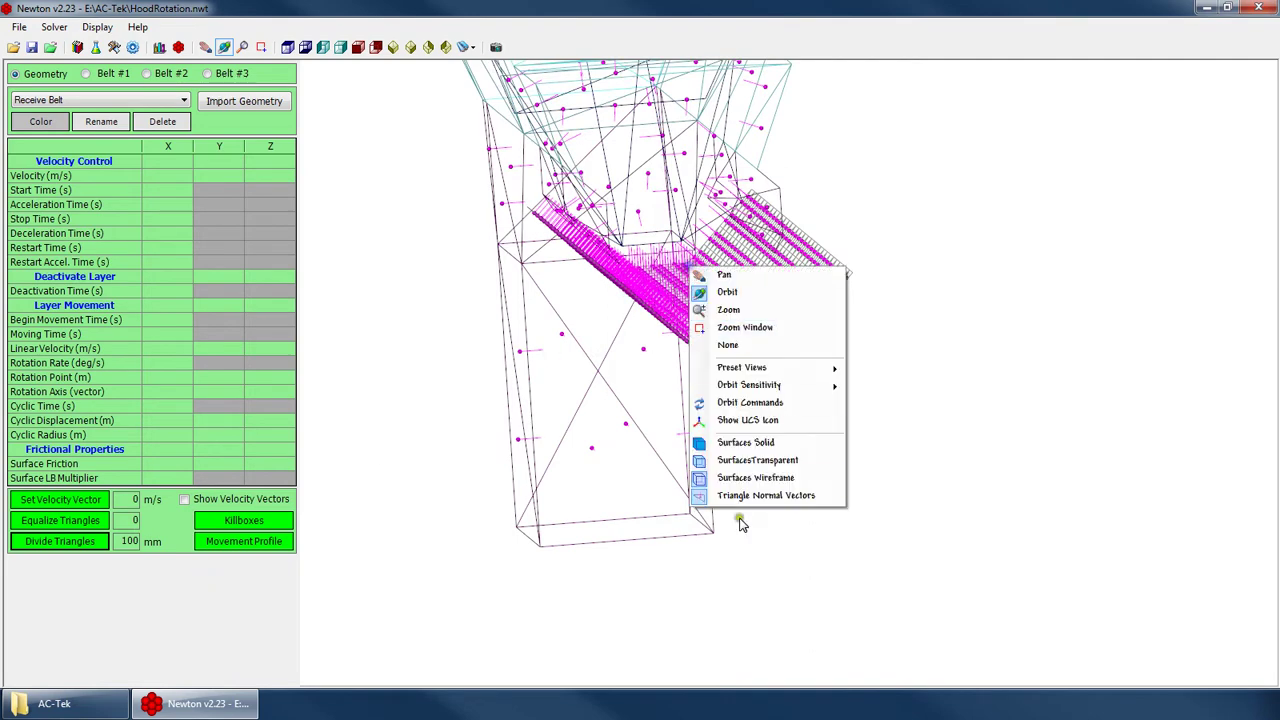
click(740, 495)
click(740, 477)
right_click(709, 300)
click(783, 529)
drag(680, 346, 763, 451)
scroll(763, 451, down, 3)
right_click(762, 347)
click(826, 556)
Examine the triangle mesh of the curved deflector, its sides and bar beside the head pulley from several angles
drag(809, 557, 810, 255)
drag(676, 302, 714, 232)
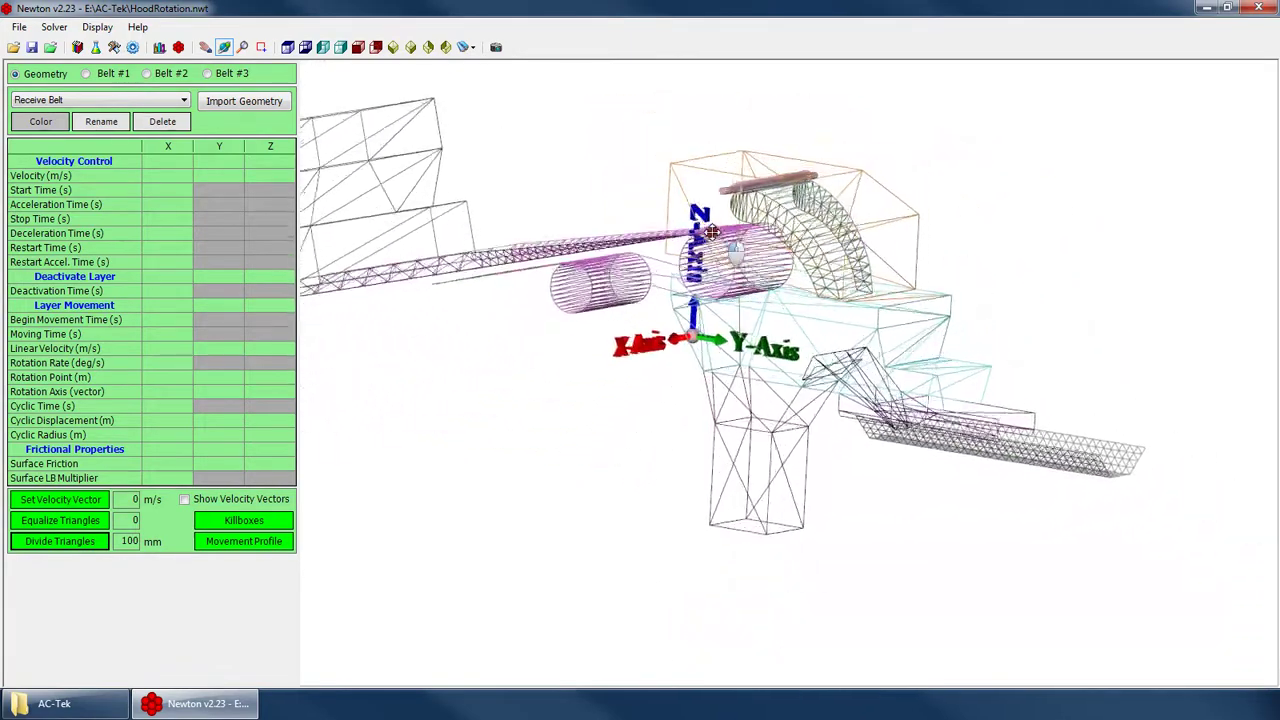
scroll(790, 197, up, 2)
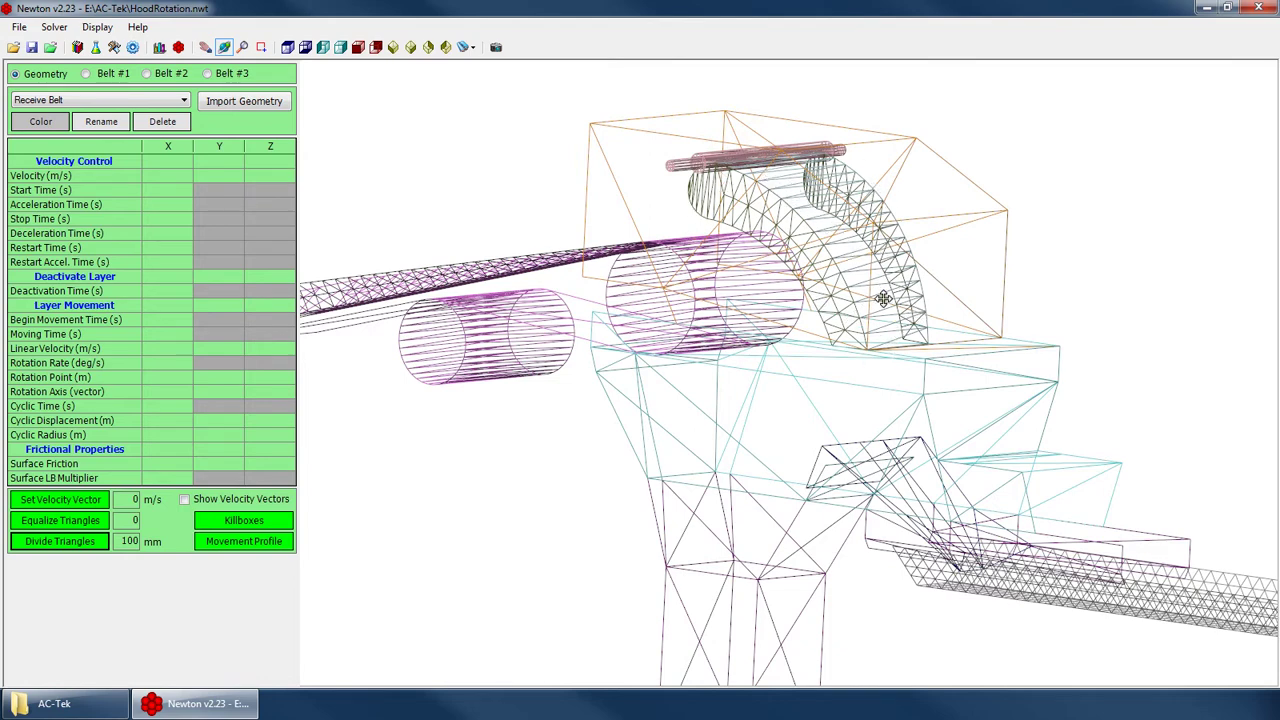
drag(885, 337, 829, 334)
scroll(656, 168, up, 3)
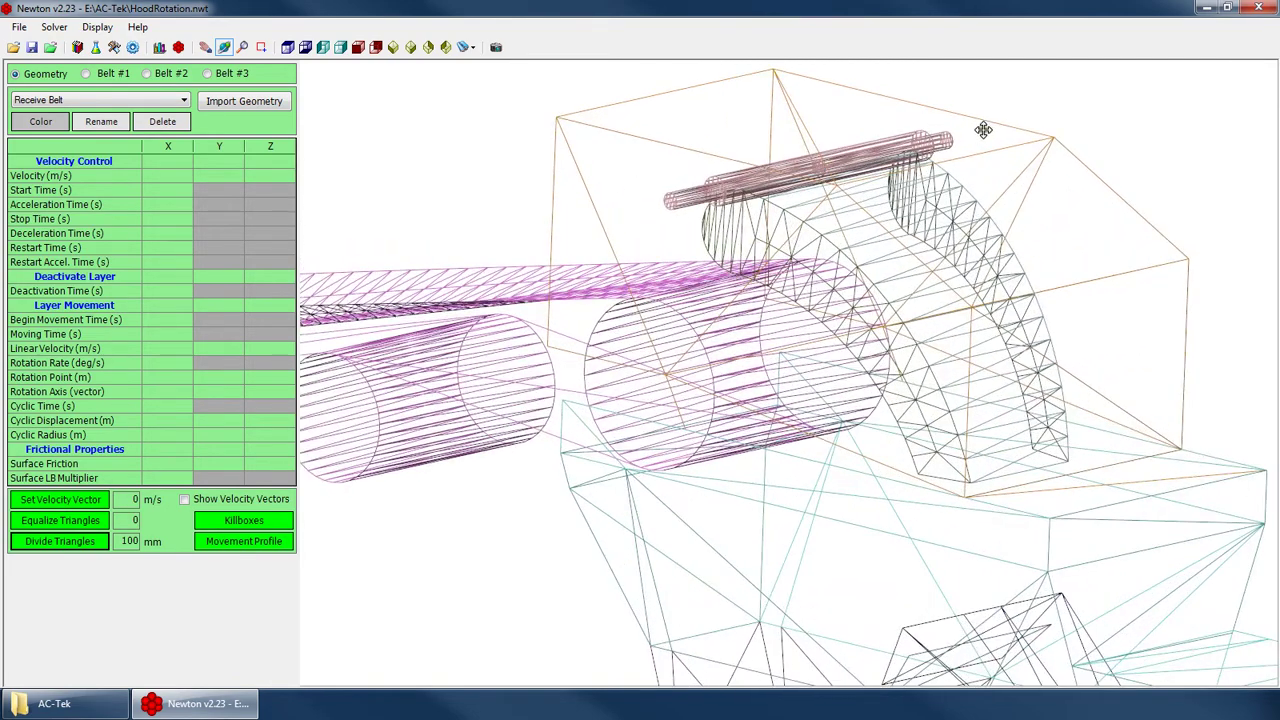
drag(927, 145, 933, 234)
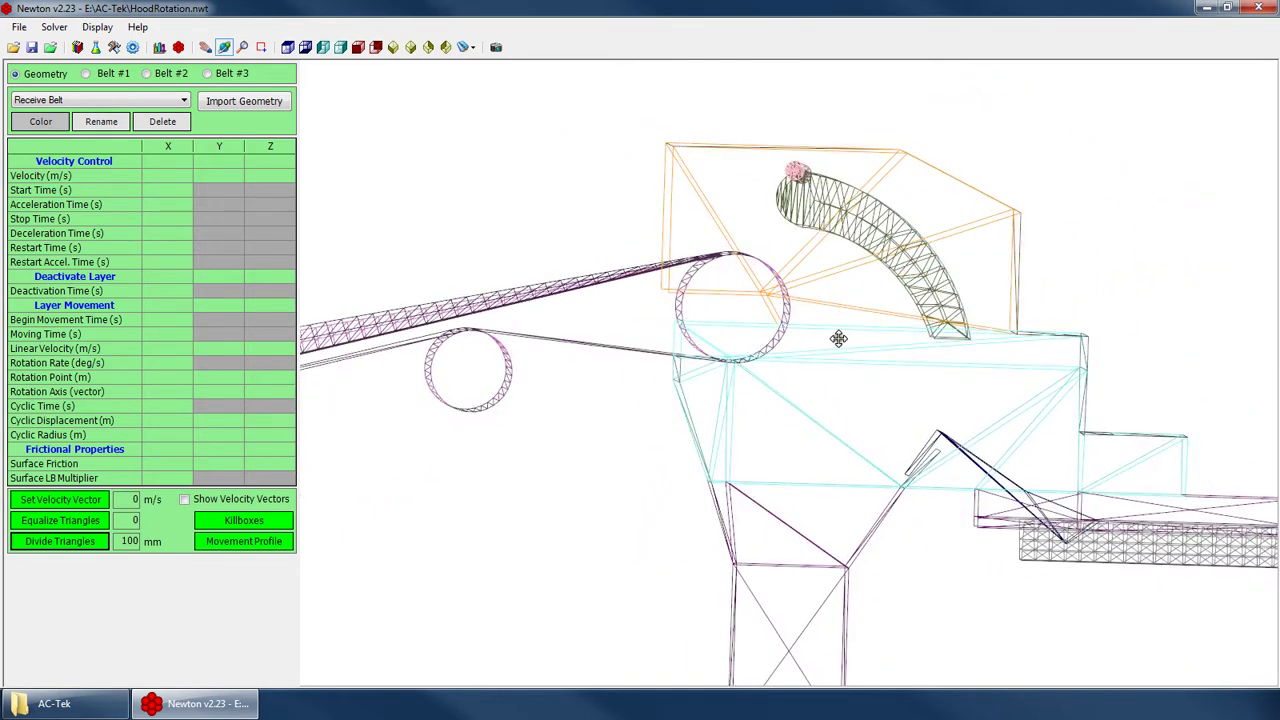
drag(930, 272, 750, 248)
drag(850, 338, 769, 256)
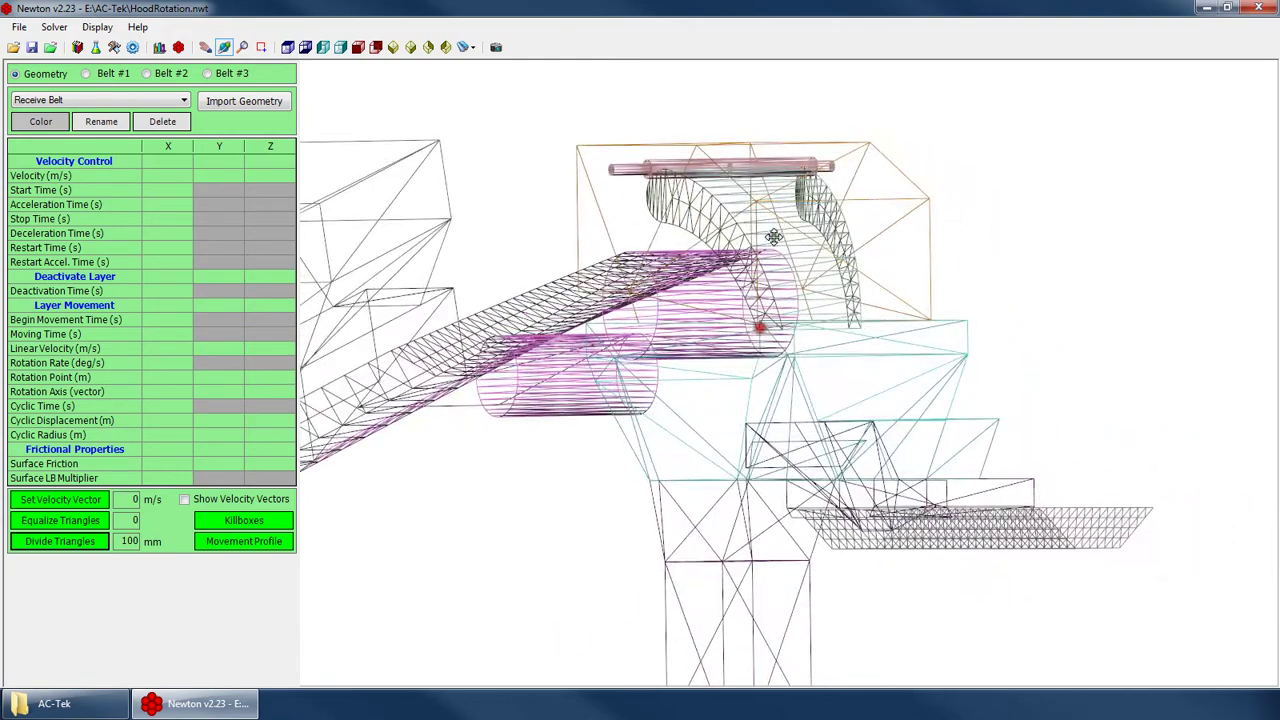
drag(642, 446, 878, 254)
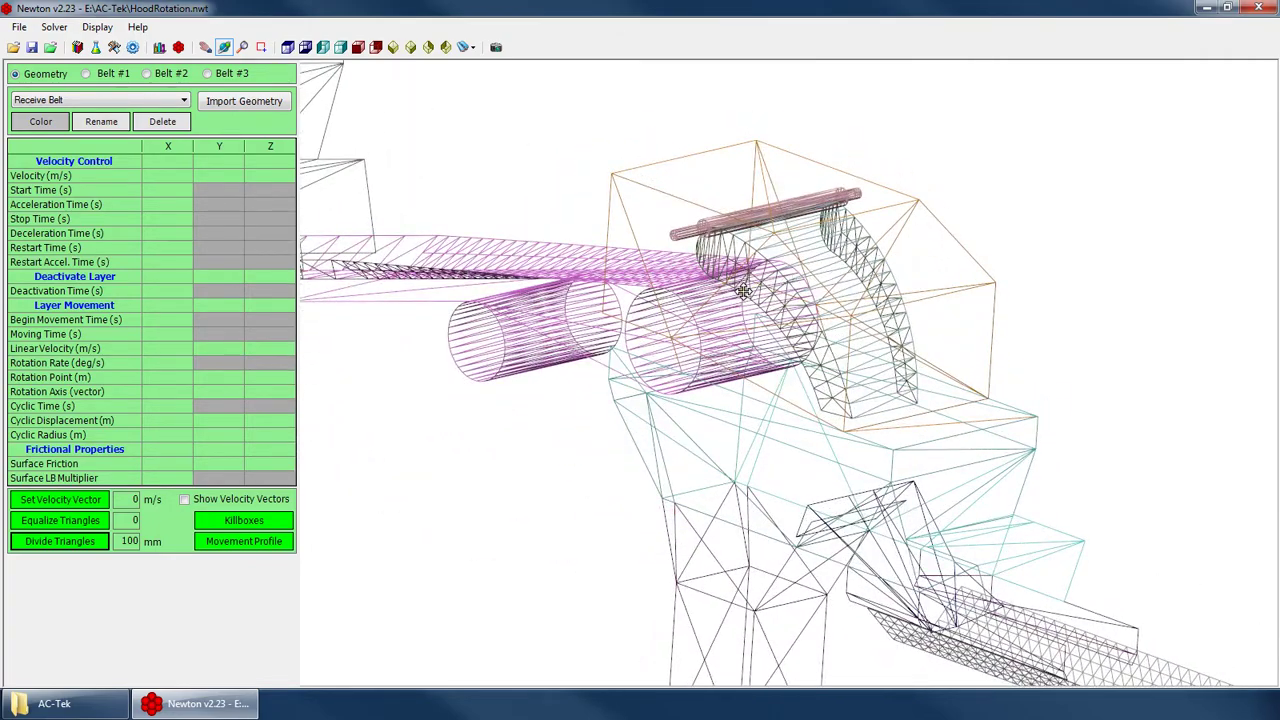
drag(858, 328, 963, 303)
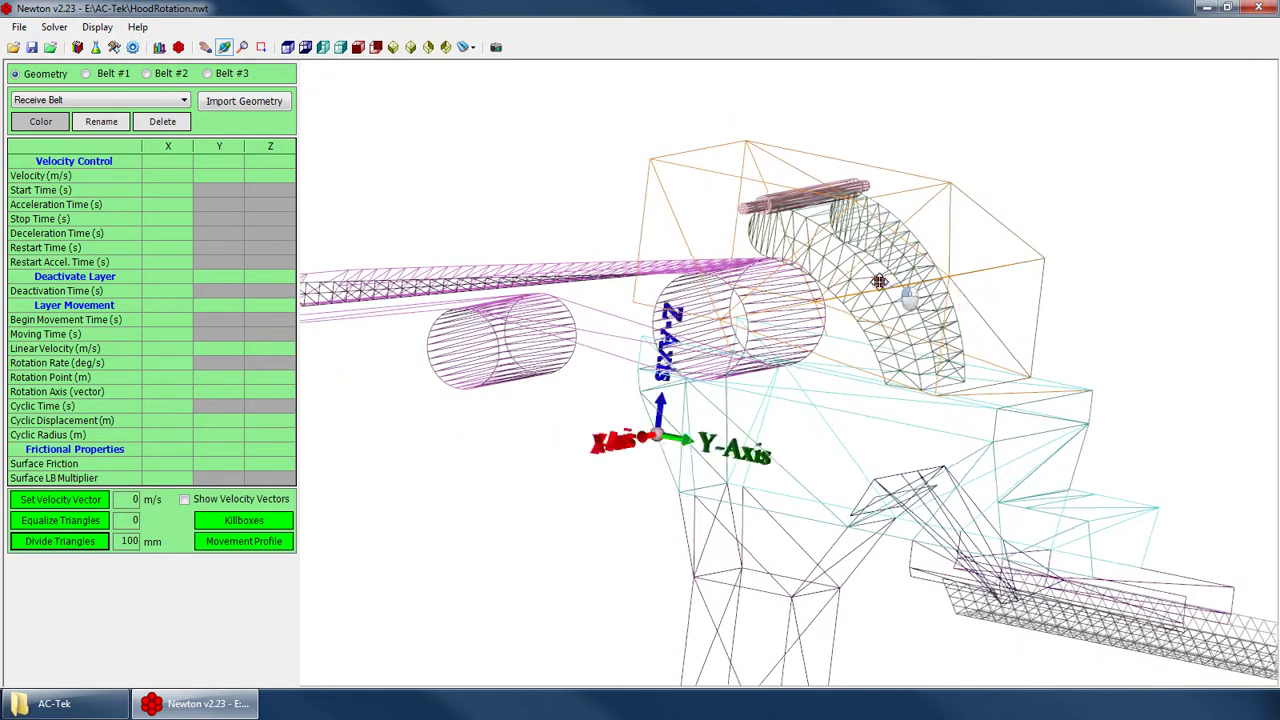
drag(886, 277, 837, 291)
scroll(871, 246, up, 3)
drag(871, 246, 814, 264)
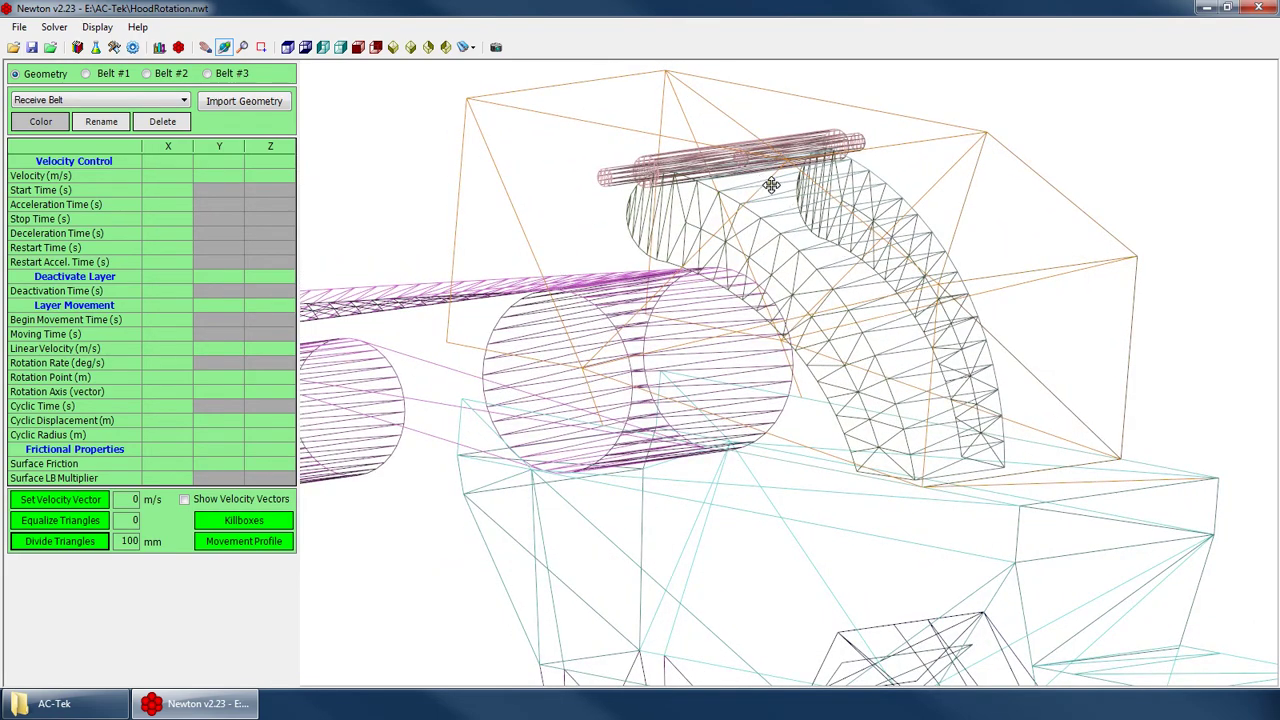
drag(943, 462, 905, 457)
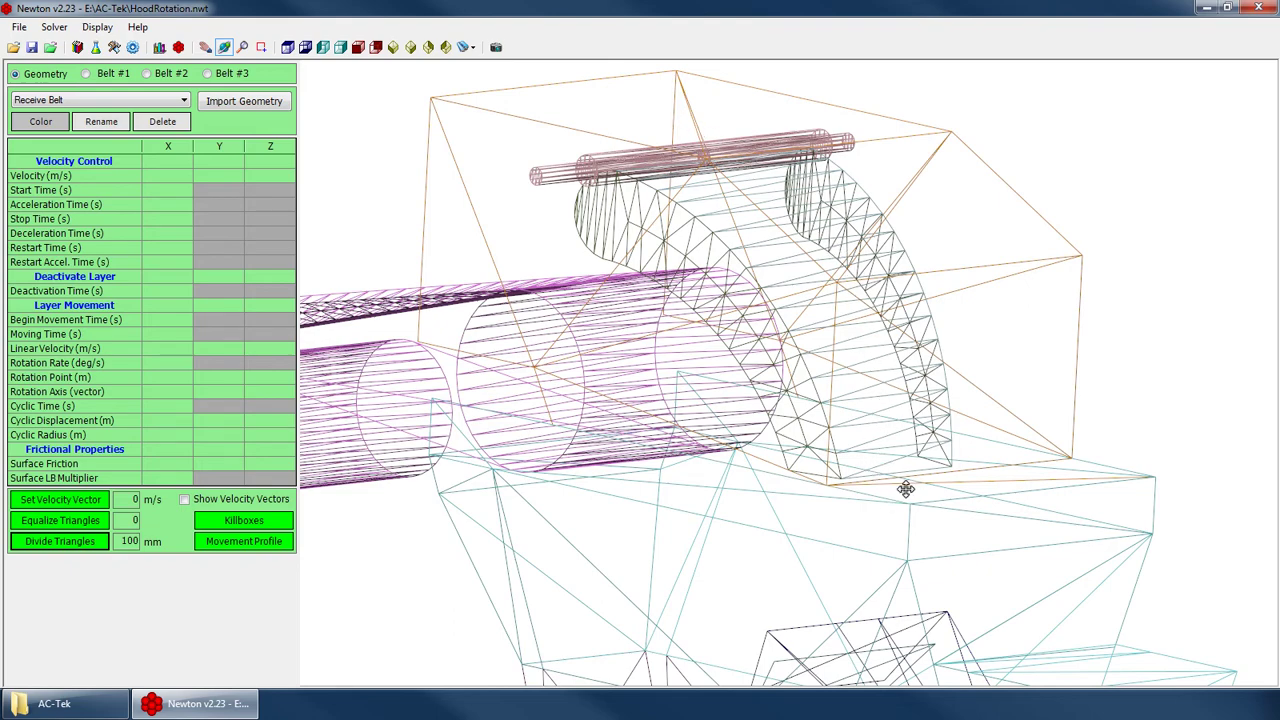
drag(781, 261, 789, 297)
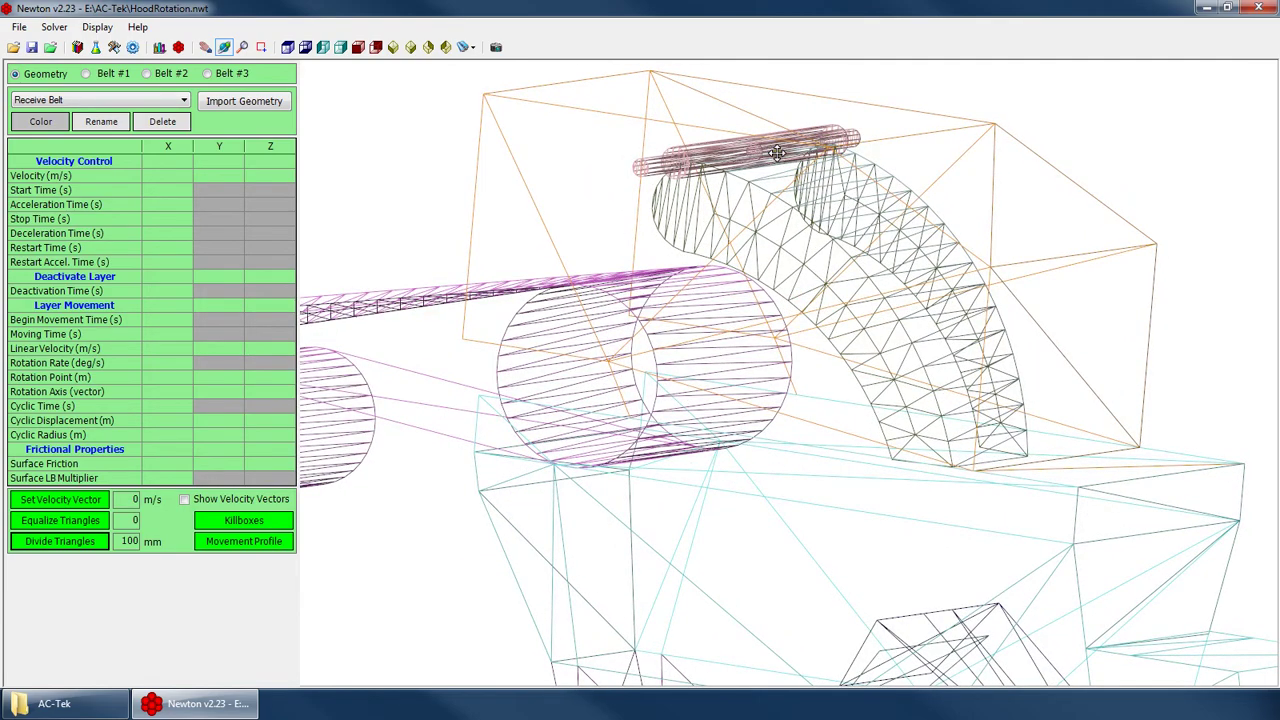
drag(826, 153, 748, 287)
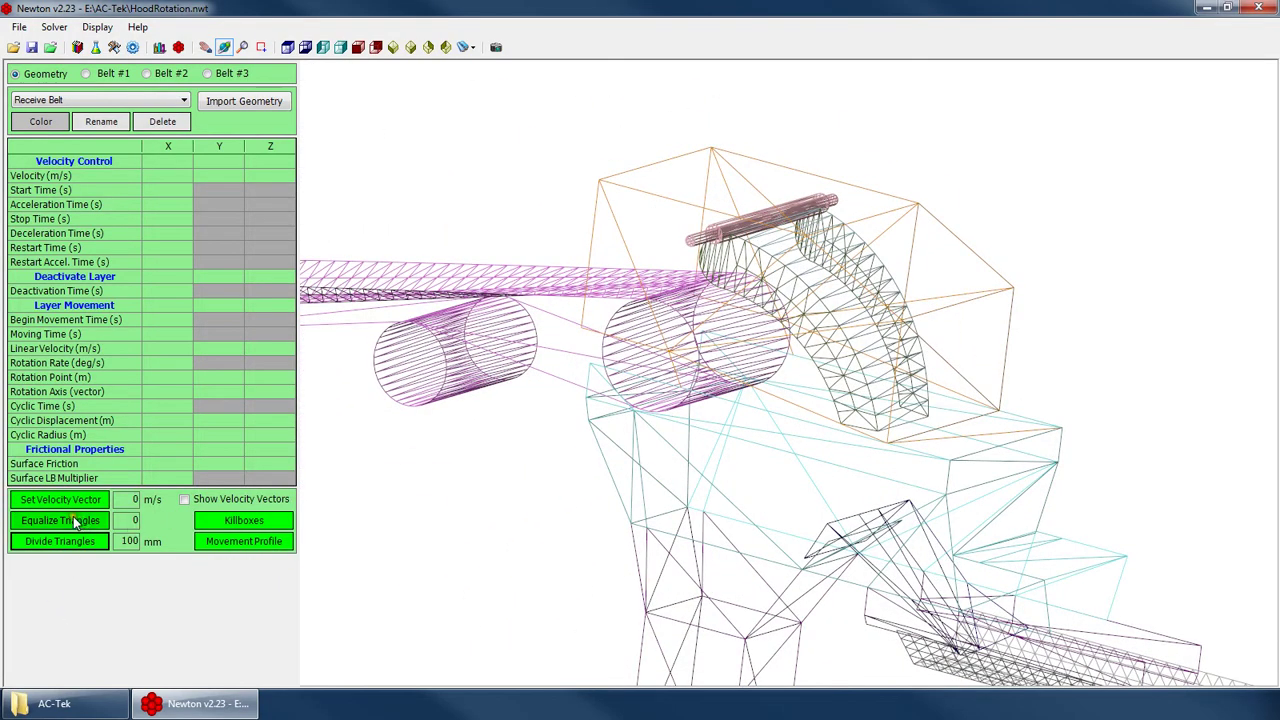
Remove Belt #1 from the model by clearing its belt width
click(88, 101)
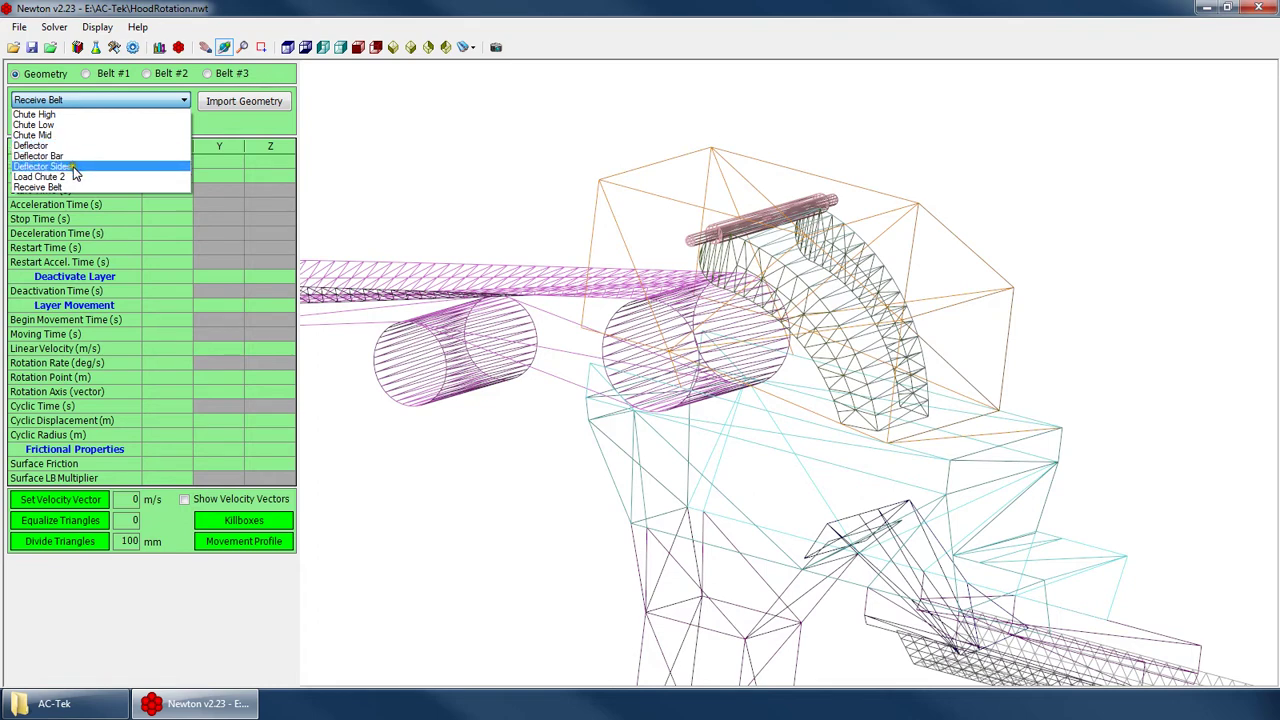
drag(814, 324, 626, 263)
click(119, 74)
click(255, 108)
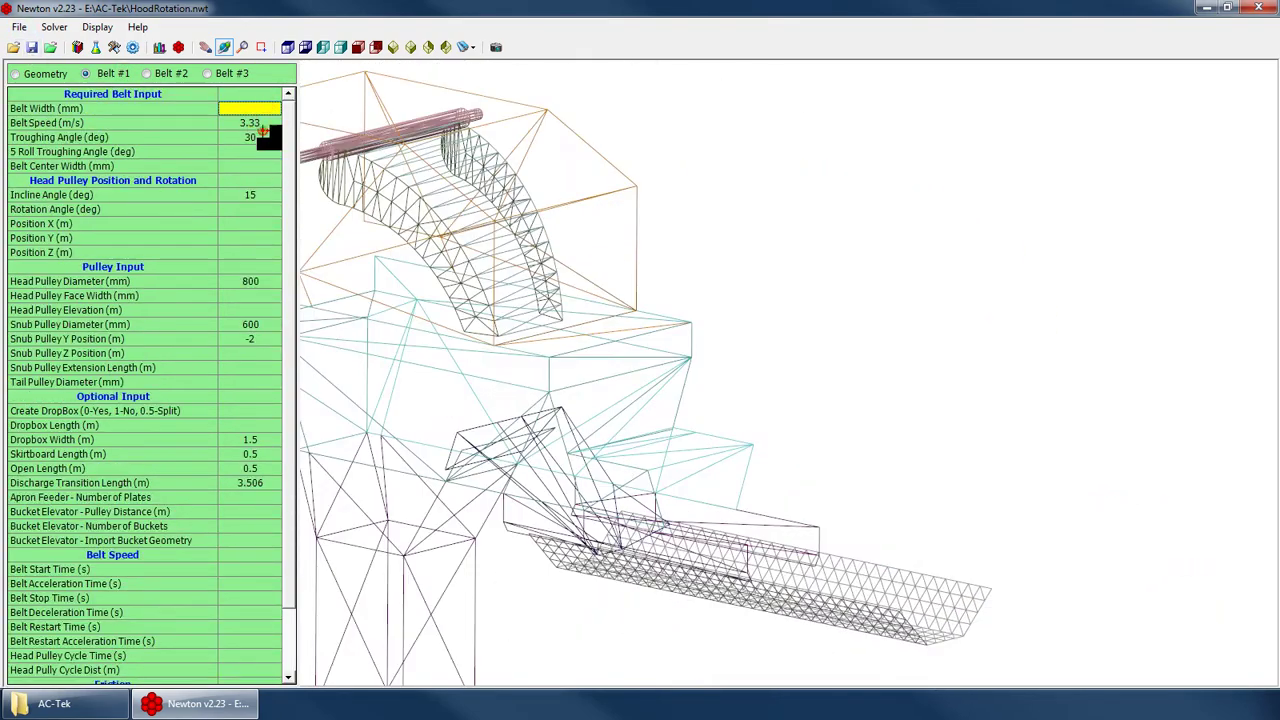
Delete the Chute High layer from the geometry
click(30, 74)
click(80, 100)
click(68, 115)
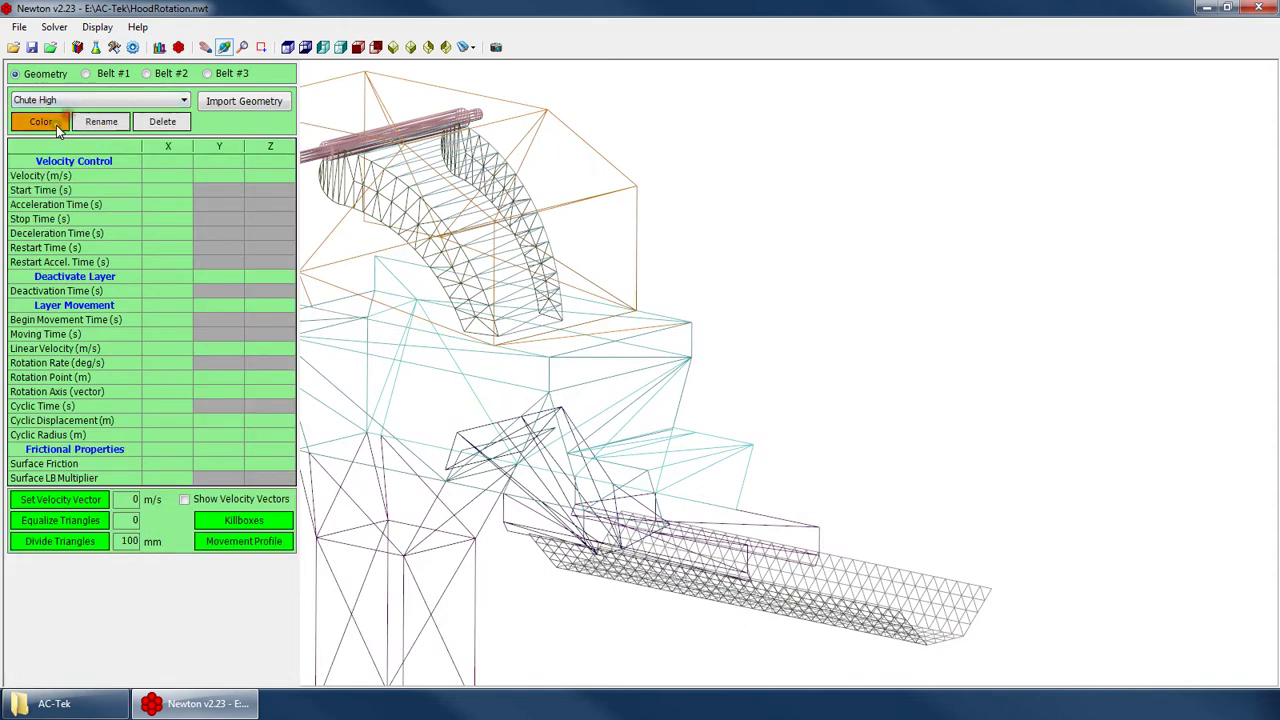
click(162, 122)
click(748, 380)
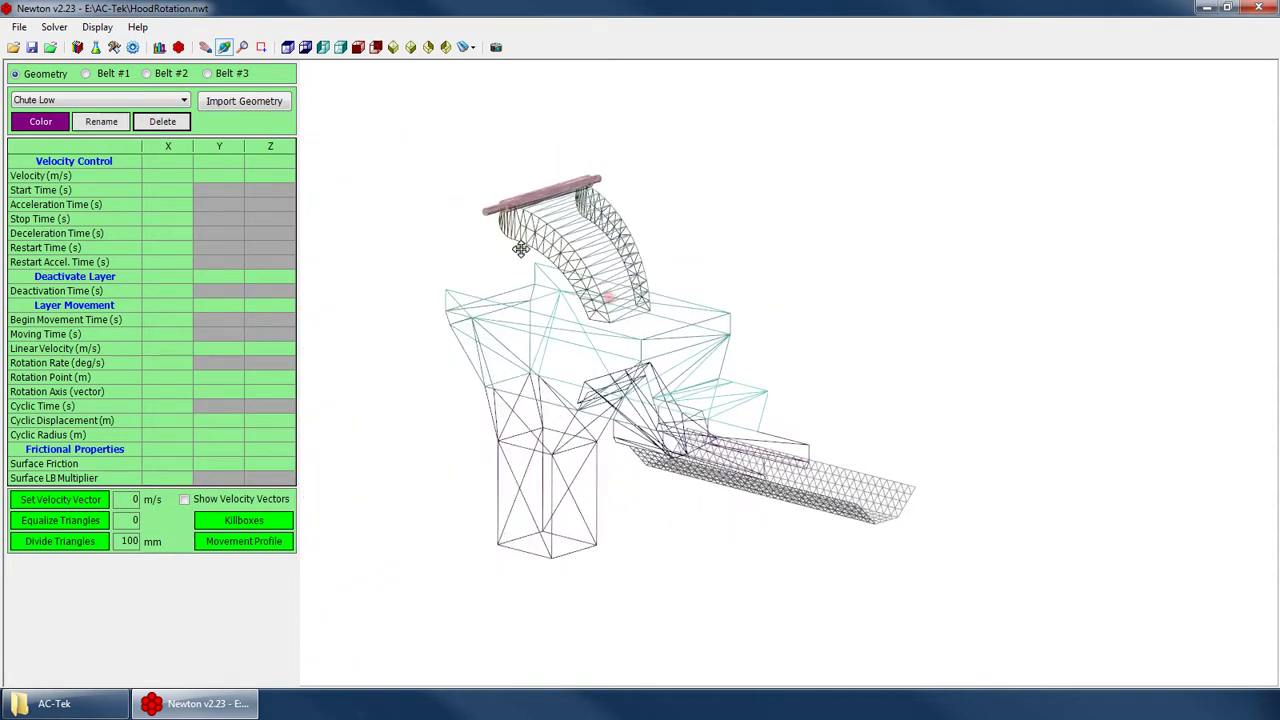
Display the surfaces as solid and inspect the curved deflector and its bar up close
right_click(738, 244)
click(780, 423)
scroll(622, 277, up, 3)
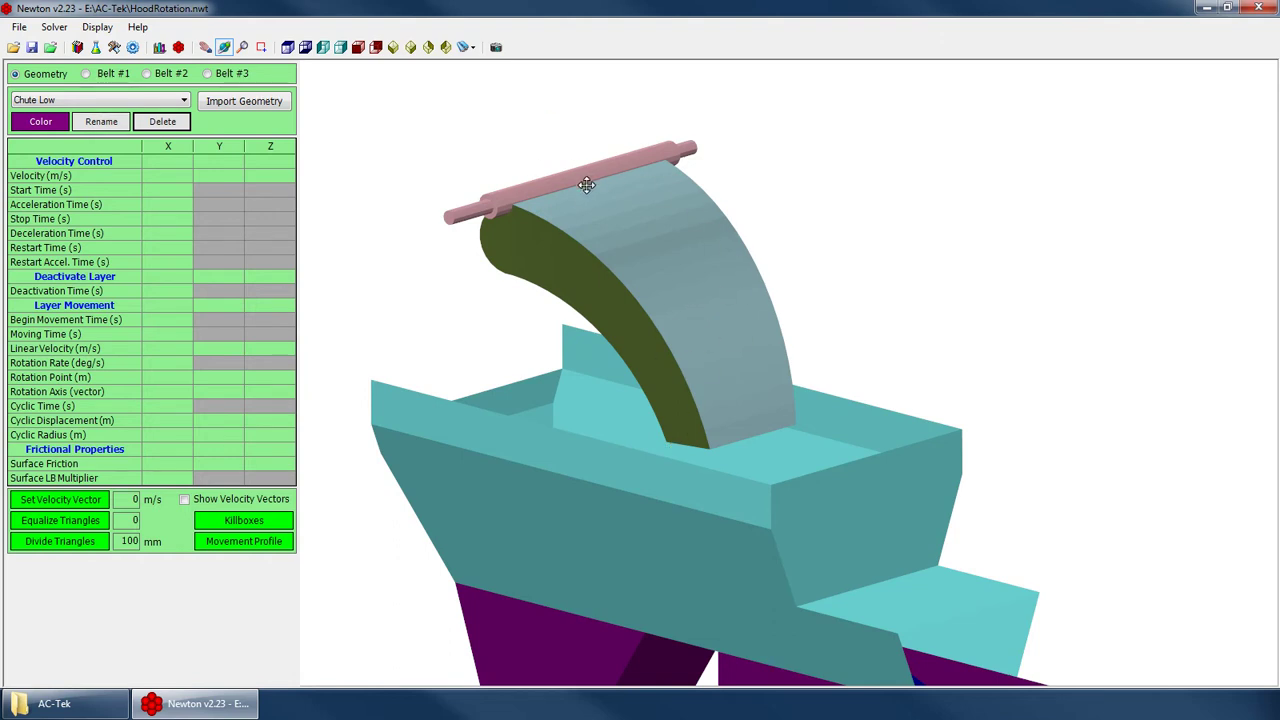
drag(684, 238, 685, 239)
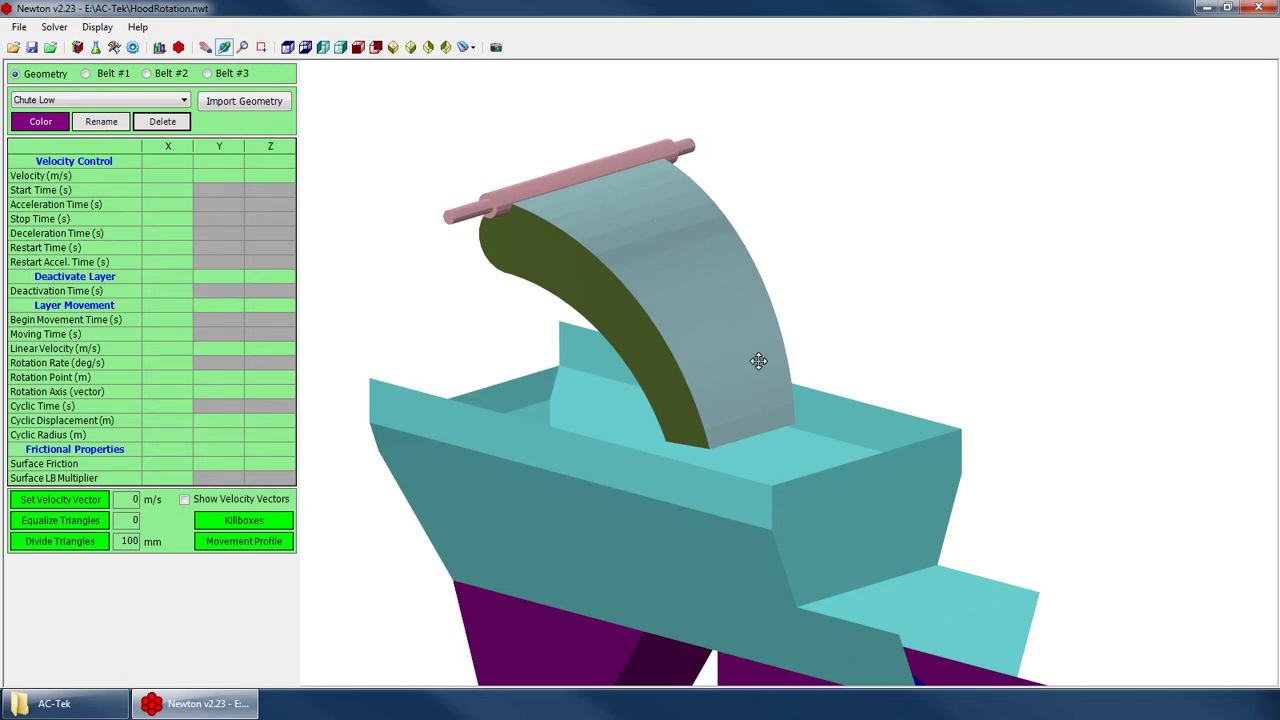
Display the model surfaces as wireframe
click(90, 99)
click(437, 188)
right_click(437, 188)
click(548, 391)
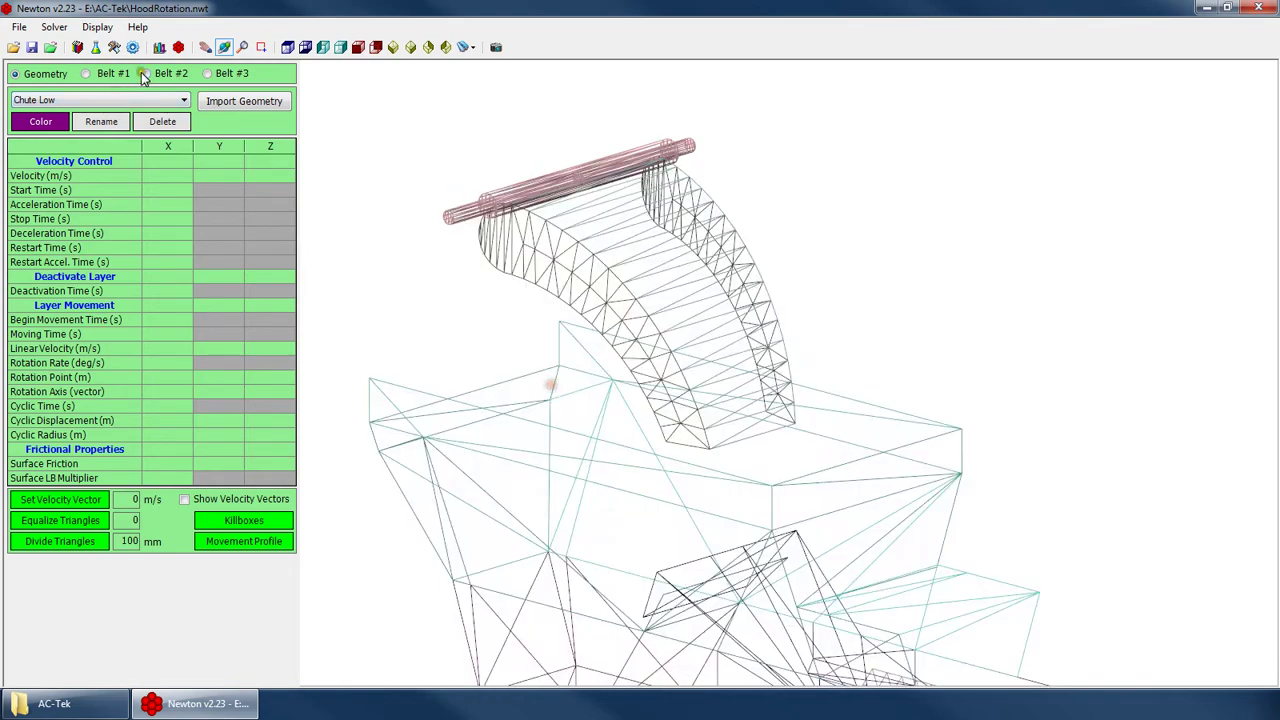
Equalize the triangles of the Deflector layer
click(90, 99)
click(40, 135)
drag(502, 248, 639, 333)
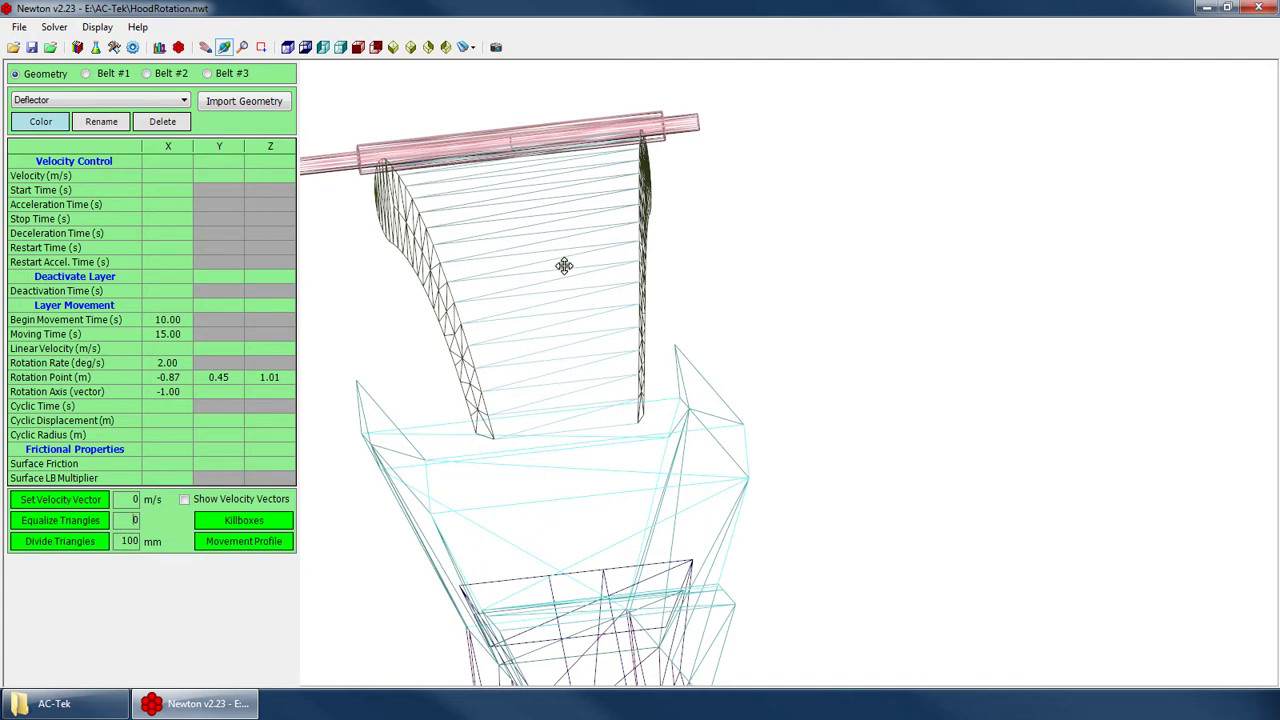
drag(524, 291, 484, 297)
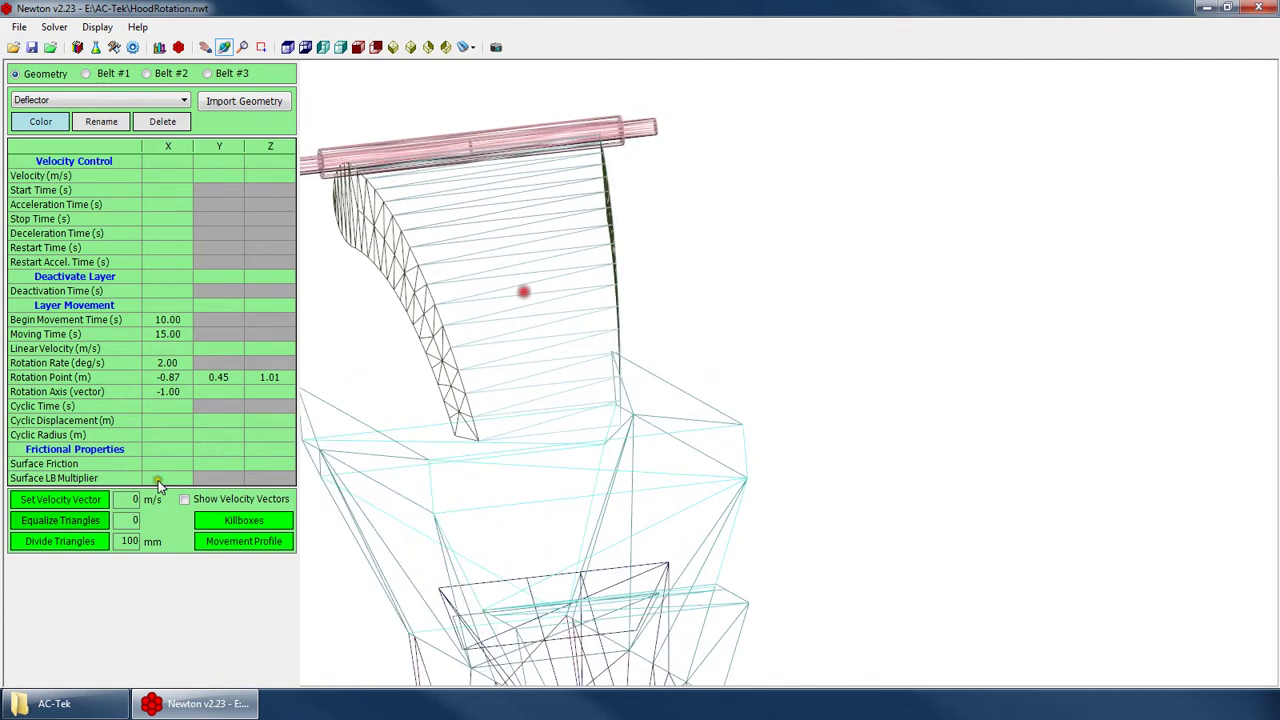
click(76, 528)
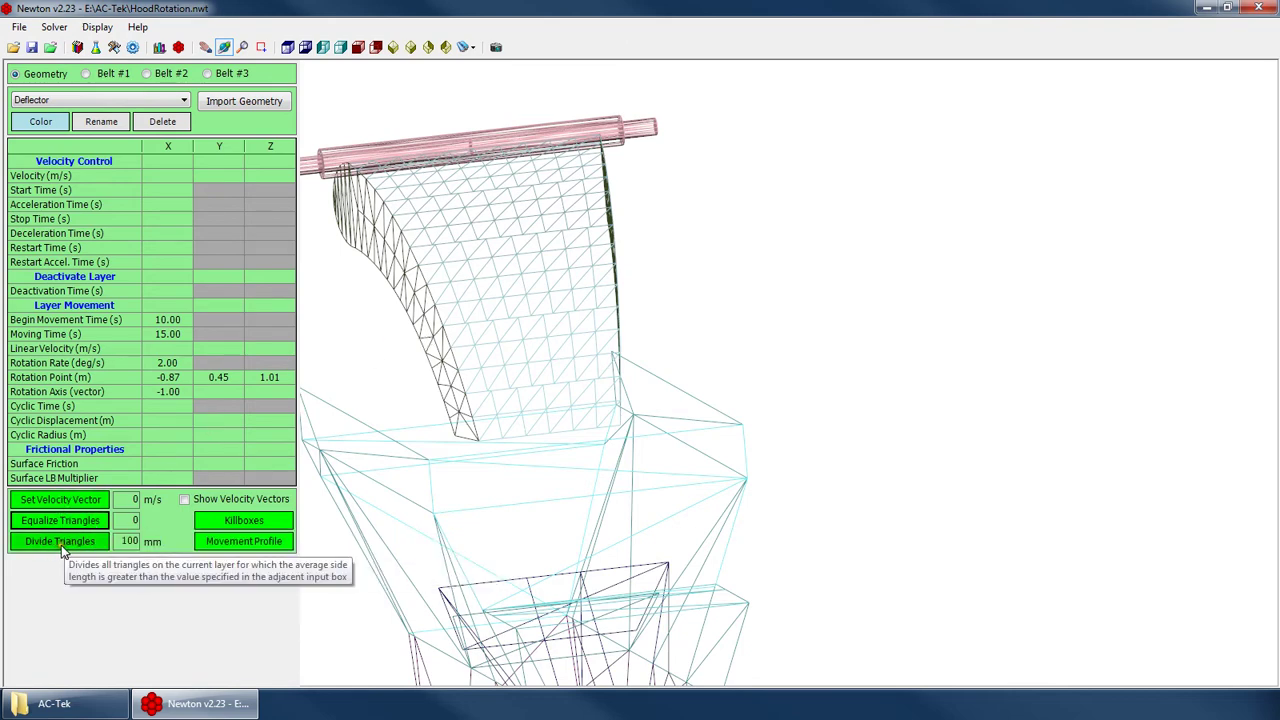
Divide the Deflector layer's triangles using a 100 mm average side length
drag(455, 372, 415, 456)
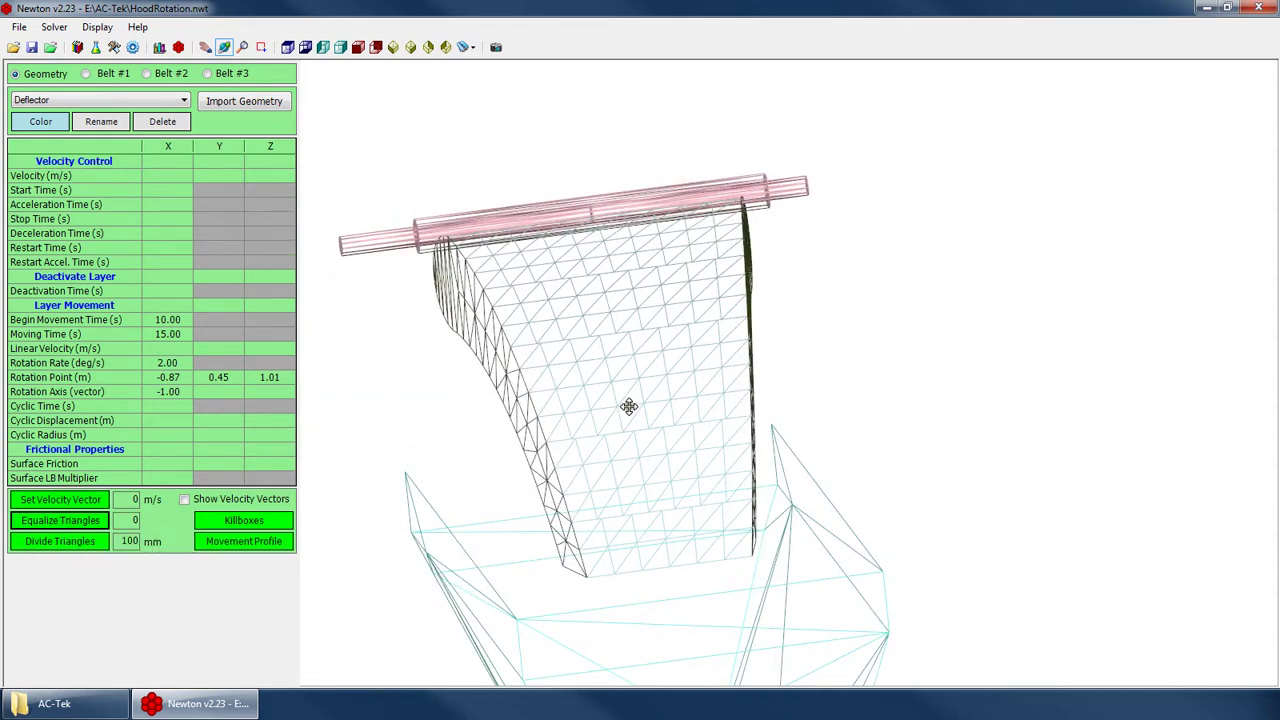
drag(623, 411, 611, 406)
right_drag(611, 406, 586, 387)
right_drag(609, 459, 563, 274)
scroll(590, 450, up, 3)
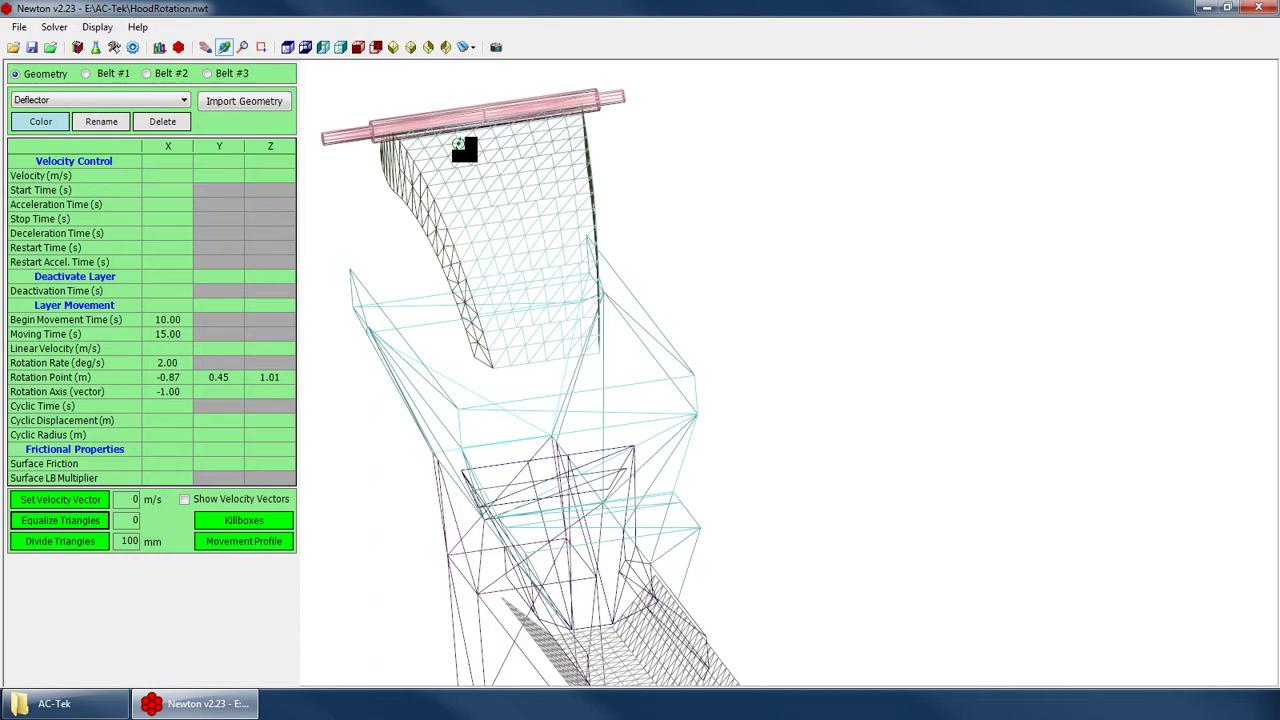
drag(472, 226, 510, 280)
scroll(497, 250, up, 1)
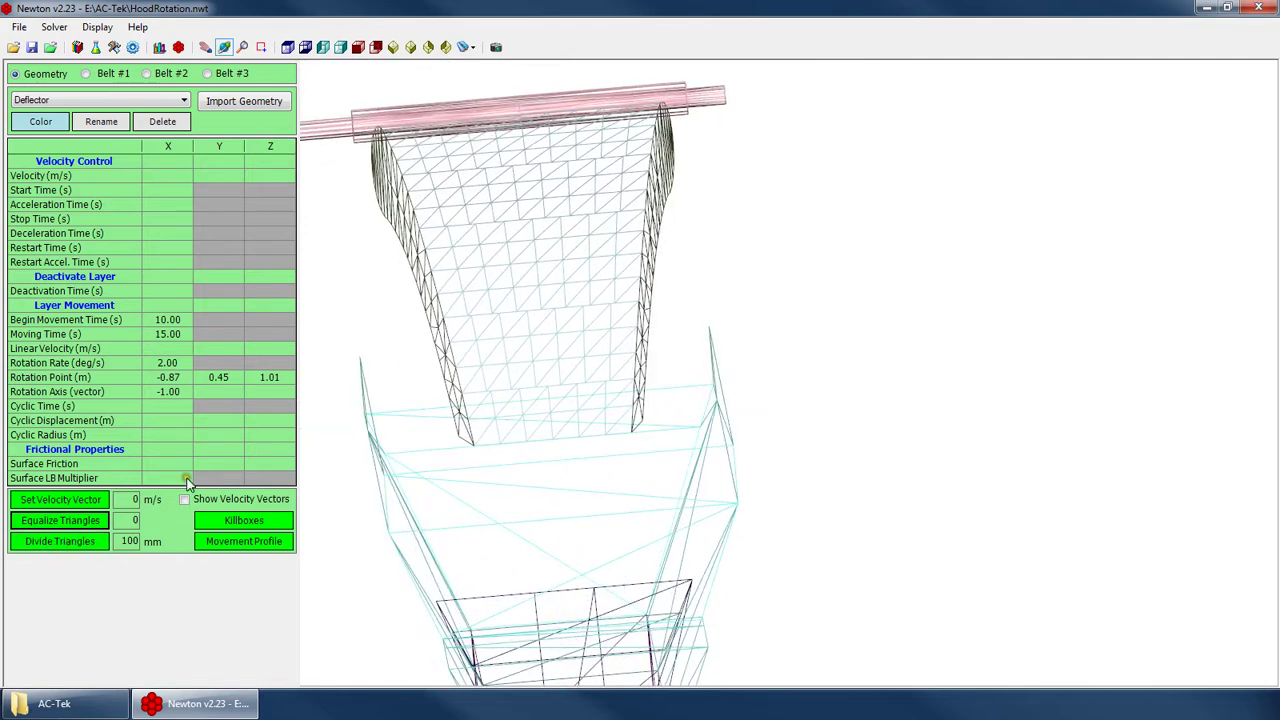
click(62, 547)
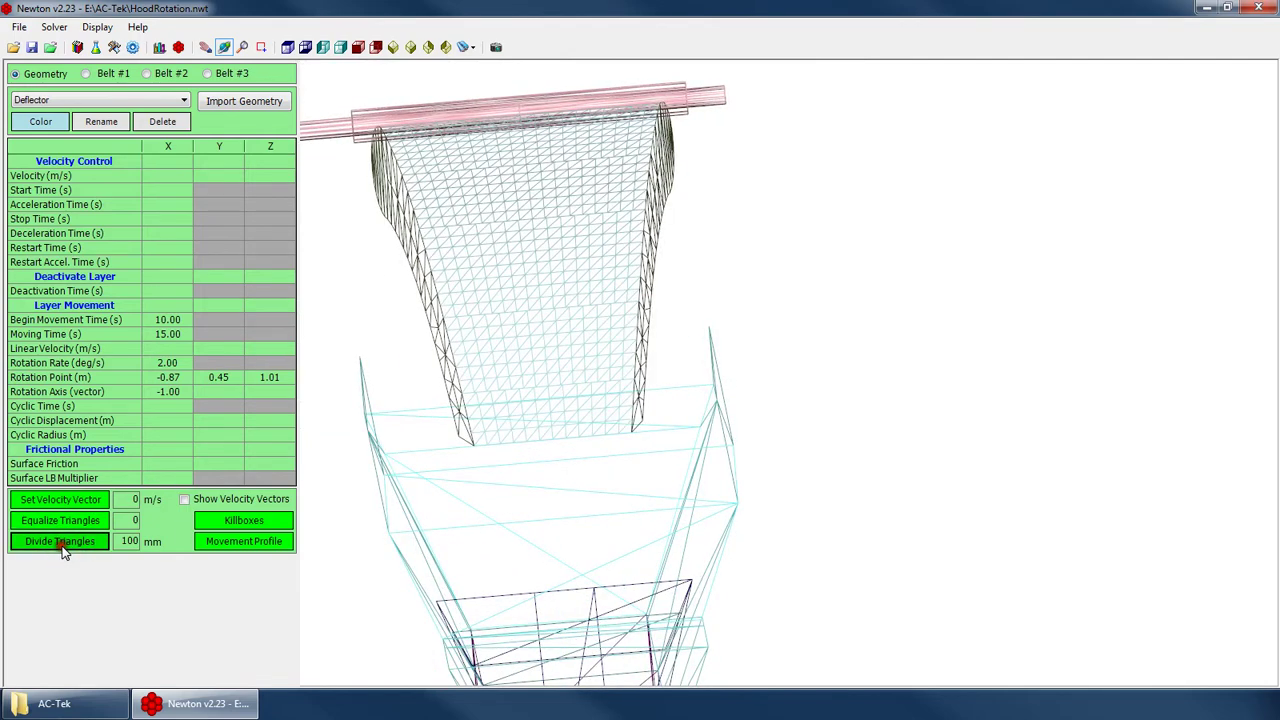
Try to divide the Deflector layer's triangles again with a 75 mm average side length
drag(394, 377, 635, 480)
scroll(540, 471, down, 3)
drag(540, 468, 416, 432)
scroll(534, 392, up, 5)
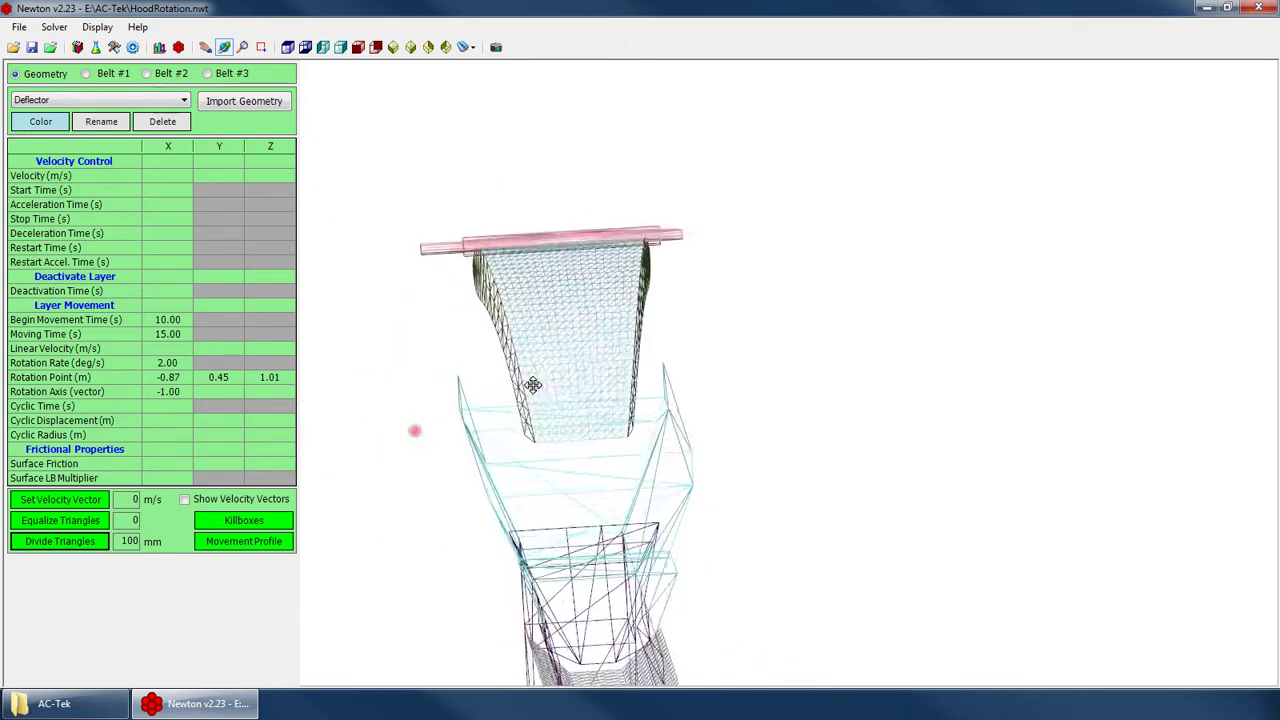
scroll(520, 238, up, 4)
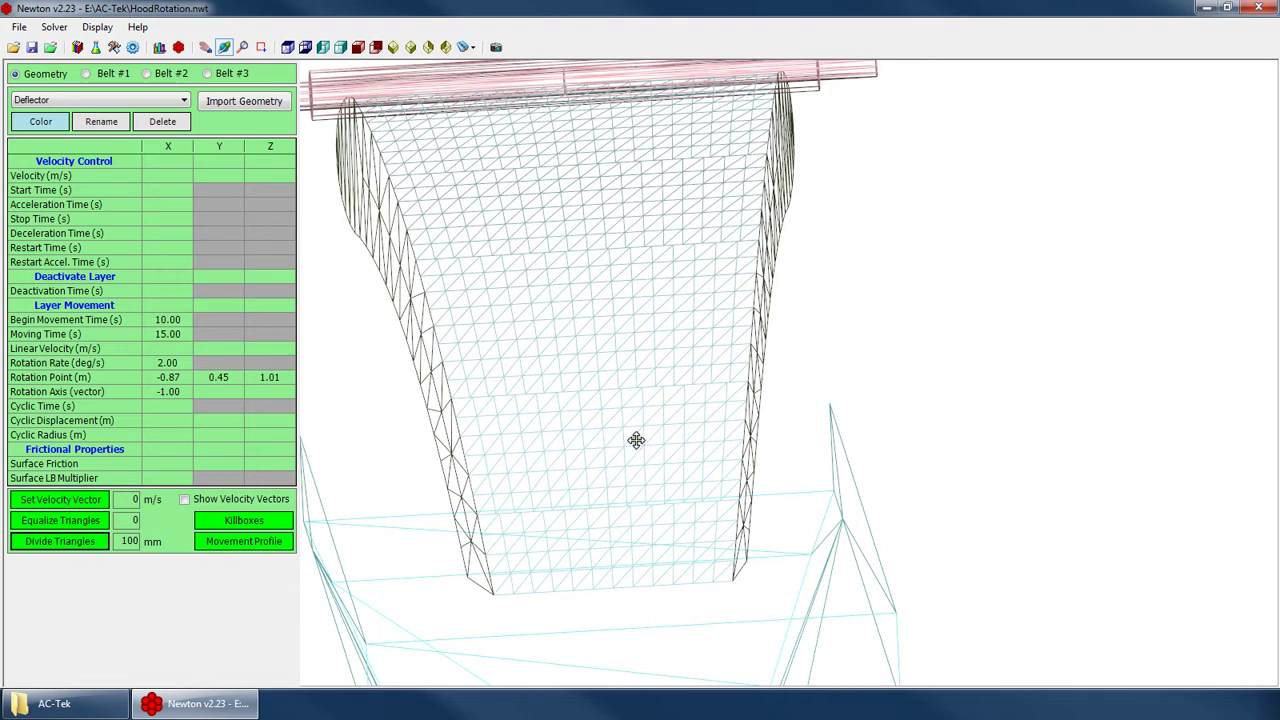
double_click(129, 541)
text(7)
text(0)
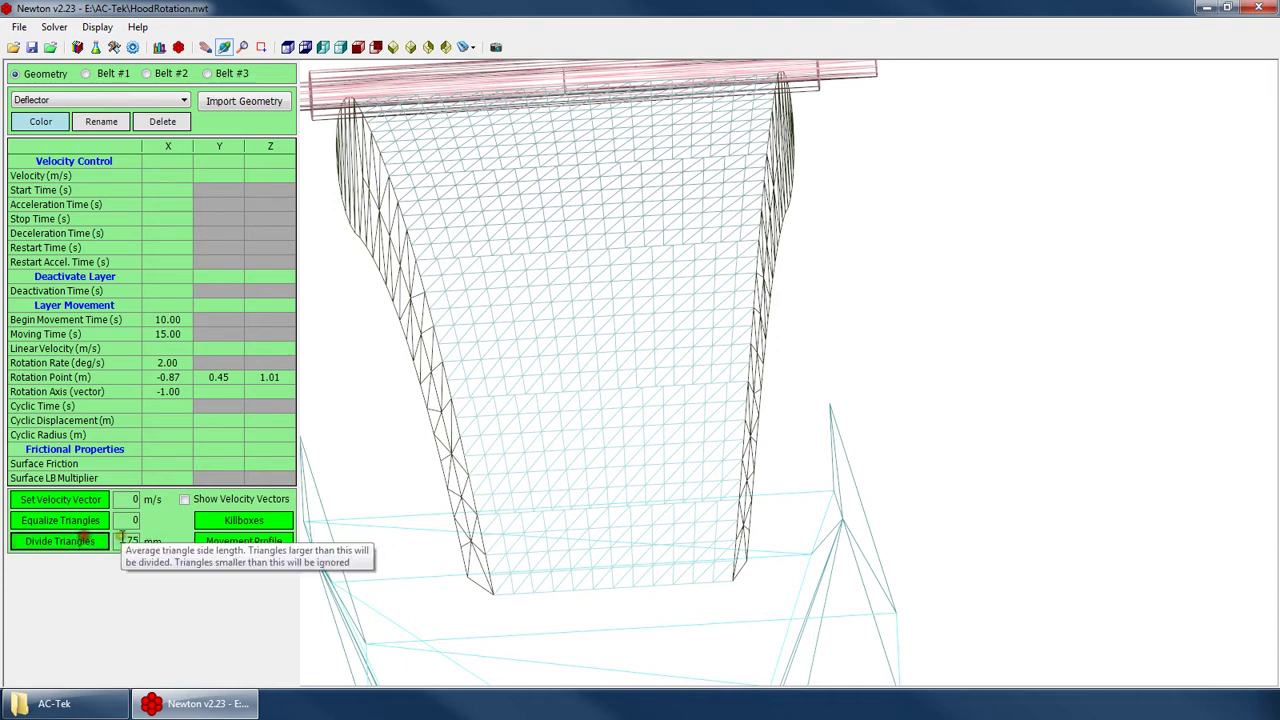
click(76, 542)
Try lower triangle division lengths of 65 mm and 60 mm for the Deflector layer
drag(125, 541, 158, 542)
text(65)
double_click(130, 541)
text(60)
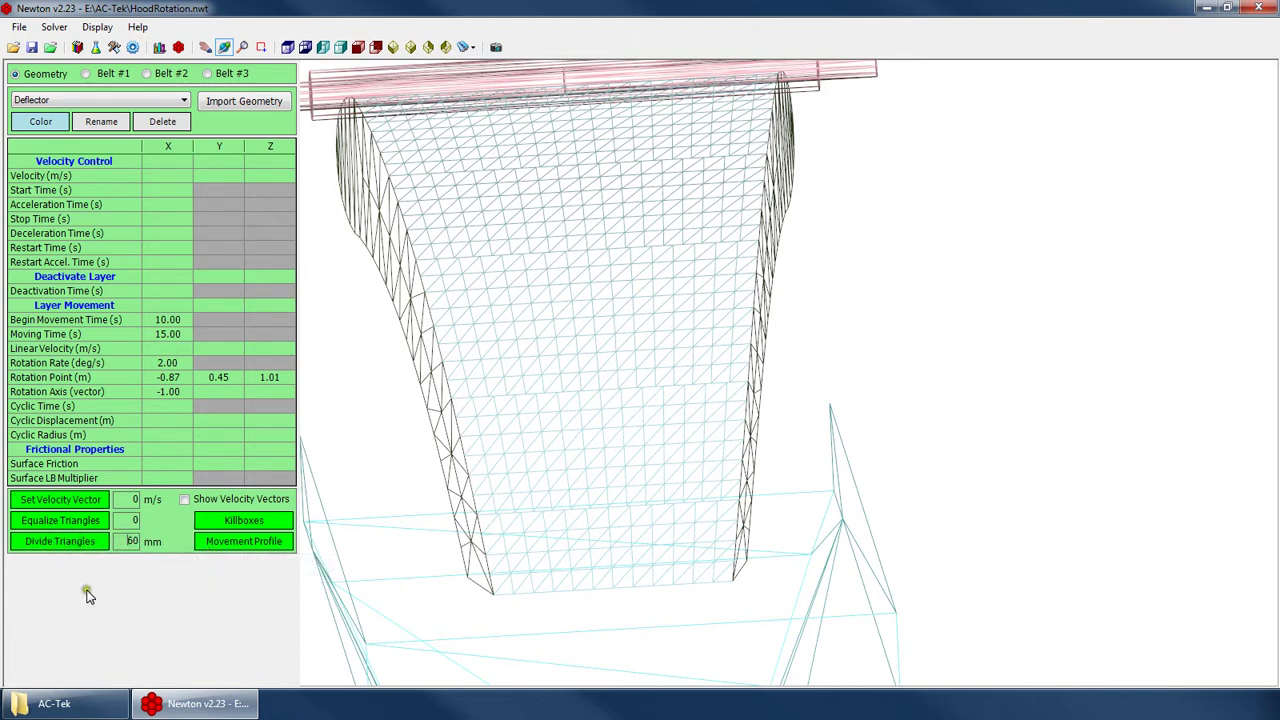
double_click(129, 541)
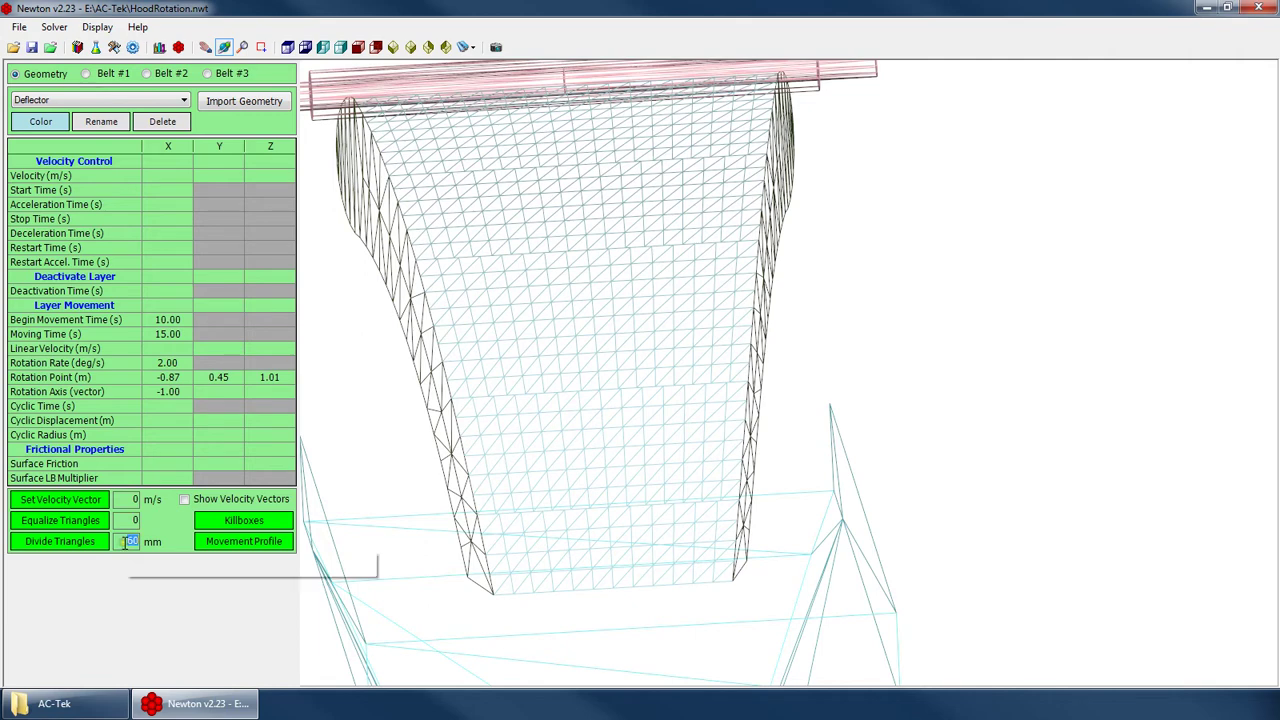
click(121, 543)
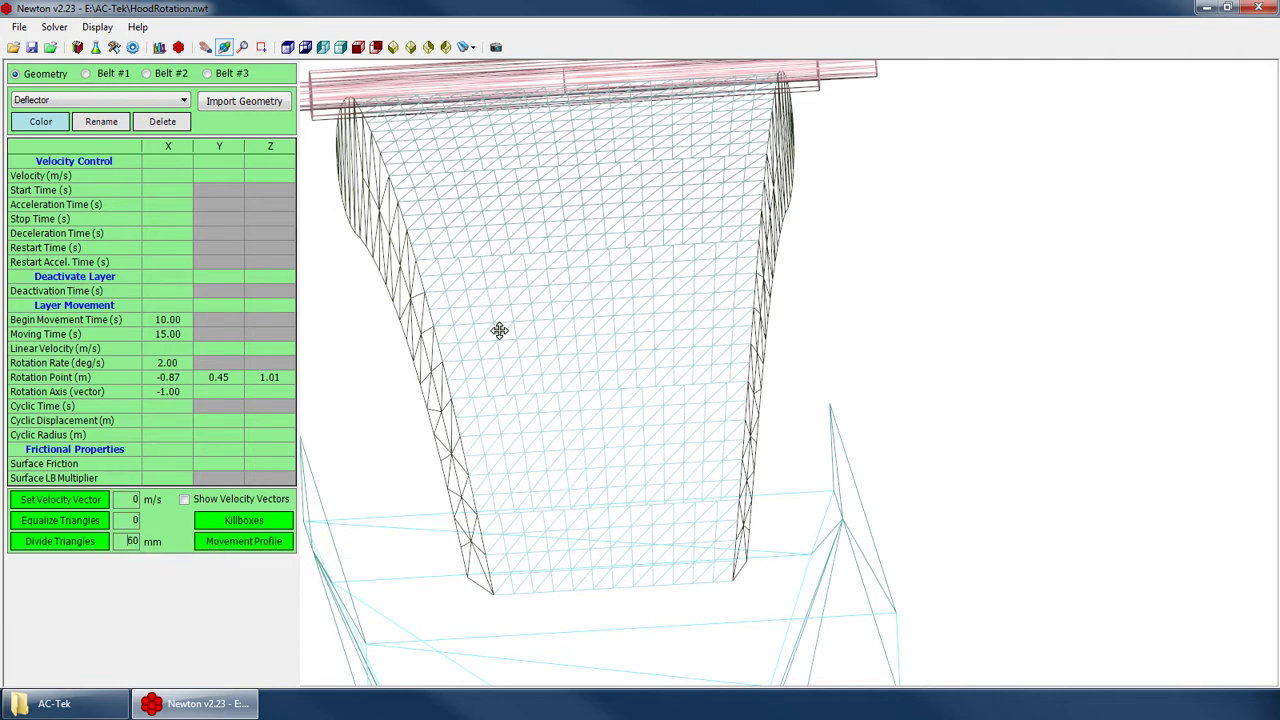
Divide the Deflector layer's triangles with a 55 mm average side length
drag(122, 544, 197, 546)
text(55)
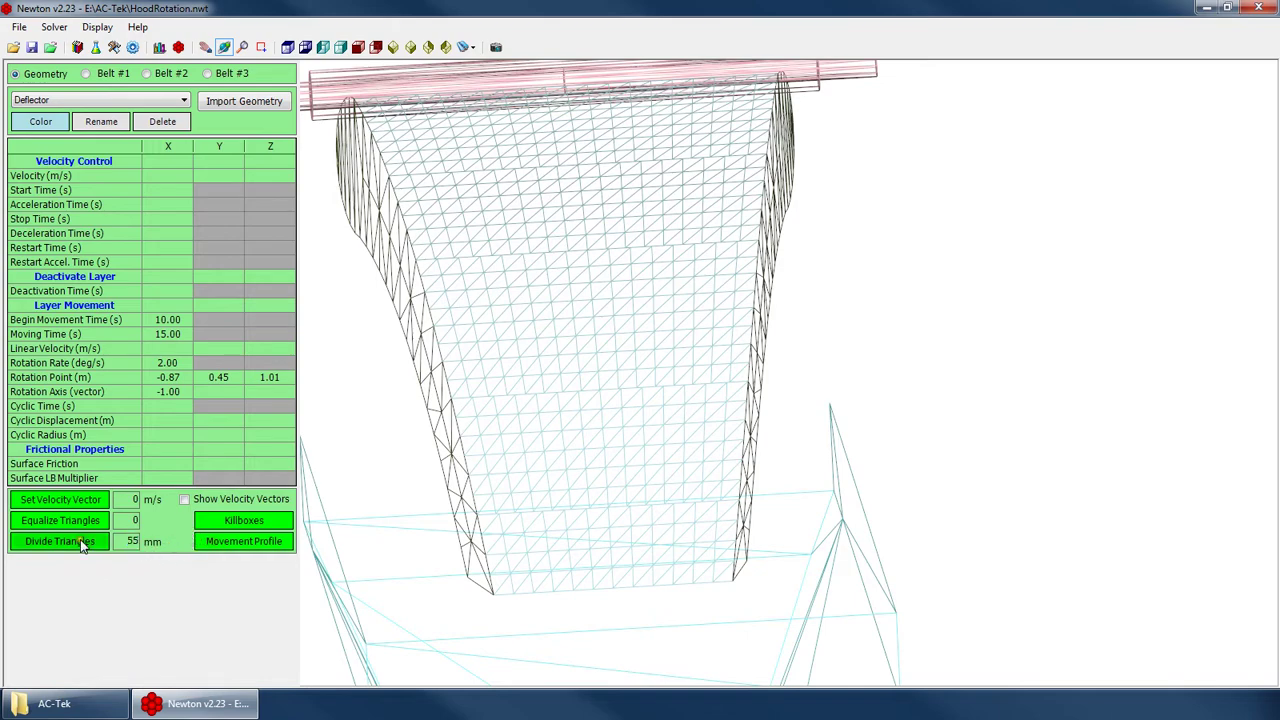
click(83, 543)
drag(531, 471, 561, 395)
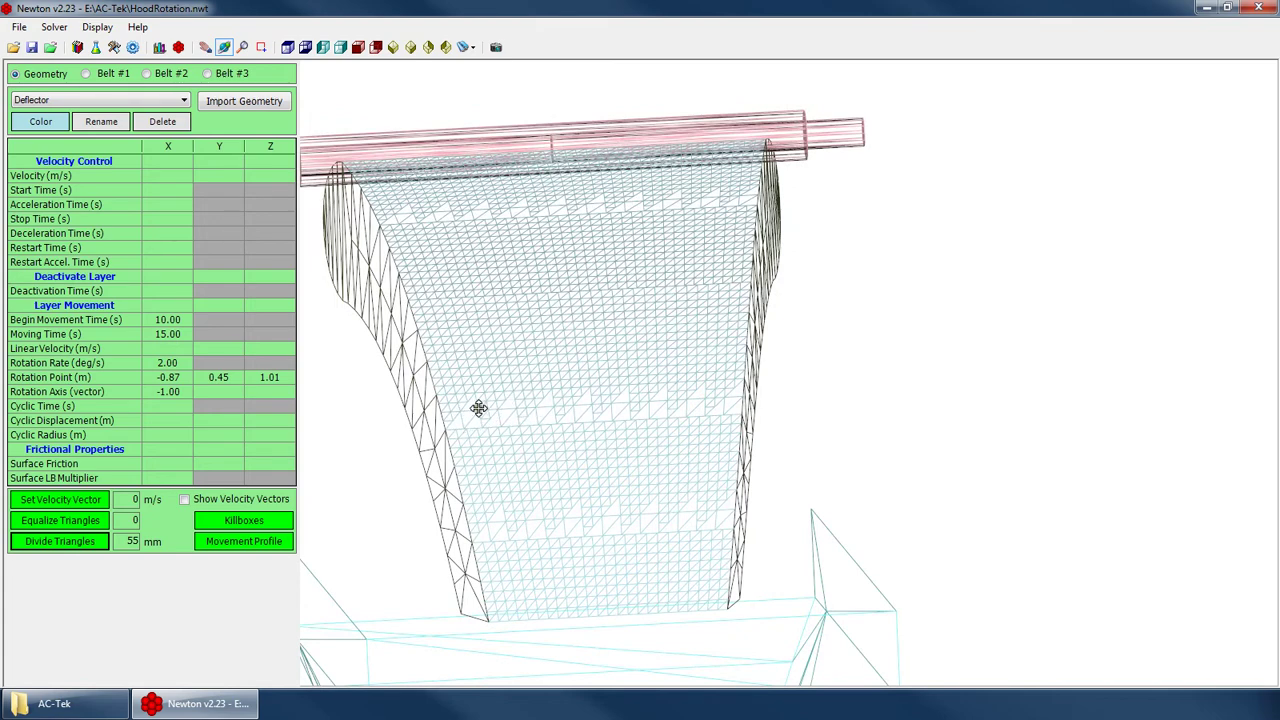
Divide the remaining larger Deflector triangles with a 54 mm average side length
click(131, 541)
drag(131, 541, 175, 553)
text(54)
click(78, 547)
Divide the Receive Belt layer's triangles with a 75 mm average side length
drag(540, 492, 431, 489)
scroll(591, 500, up, 5)
drag(572, 486, 463, 396)
click(95, 104)
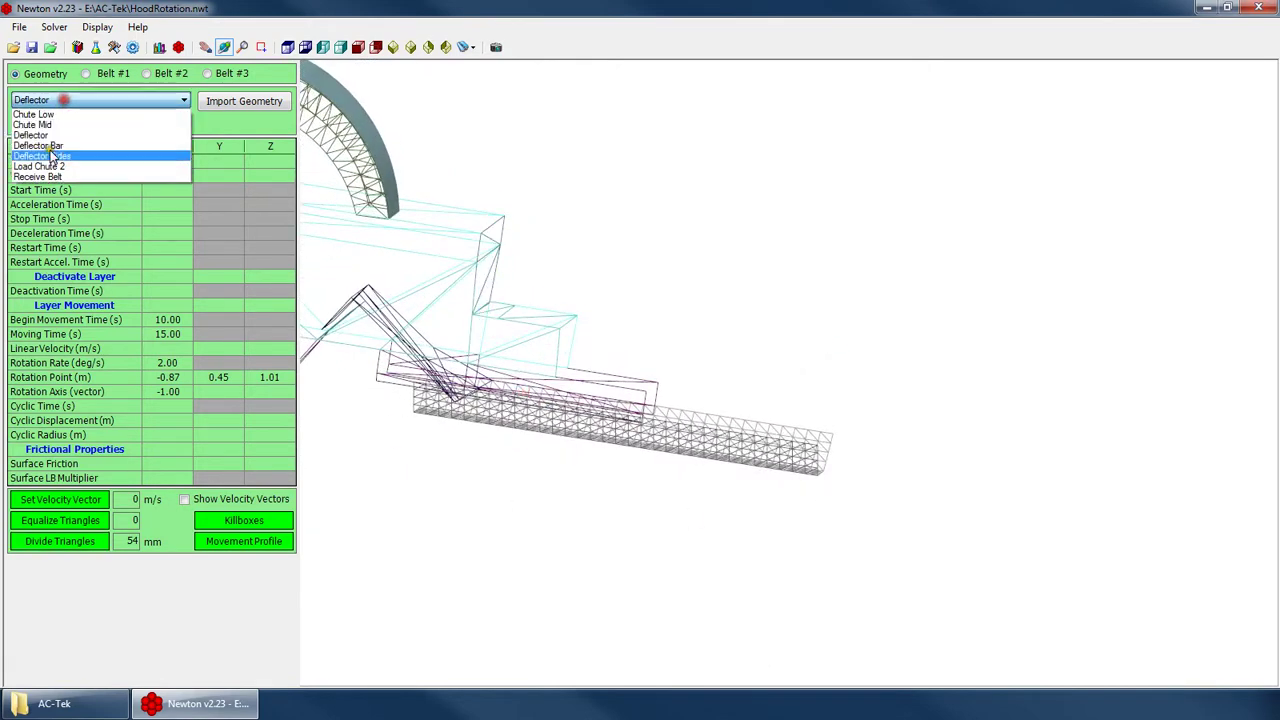
click(44, 176)
drag(112, 546, 196, 546)
text(75)
click(78, 540)
Examine the divided mesh of the receive belt along its full length, including where it meets the load chute
drag(386, 478, 538, 488)
scroll(538, 488, up, 10)
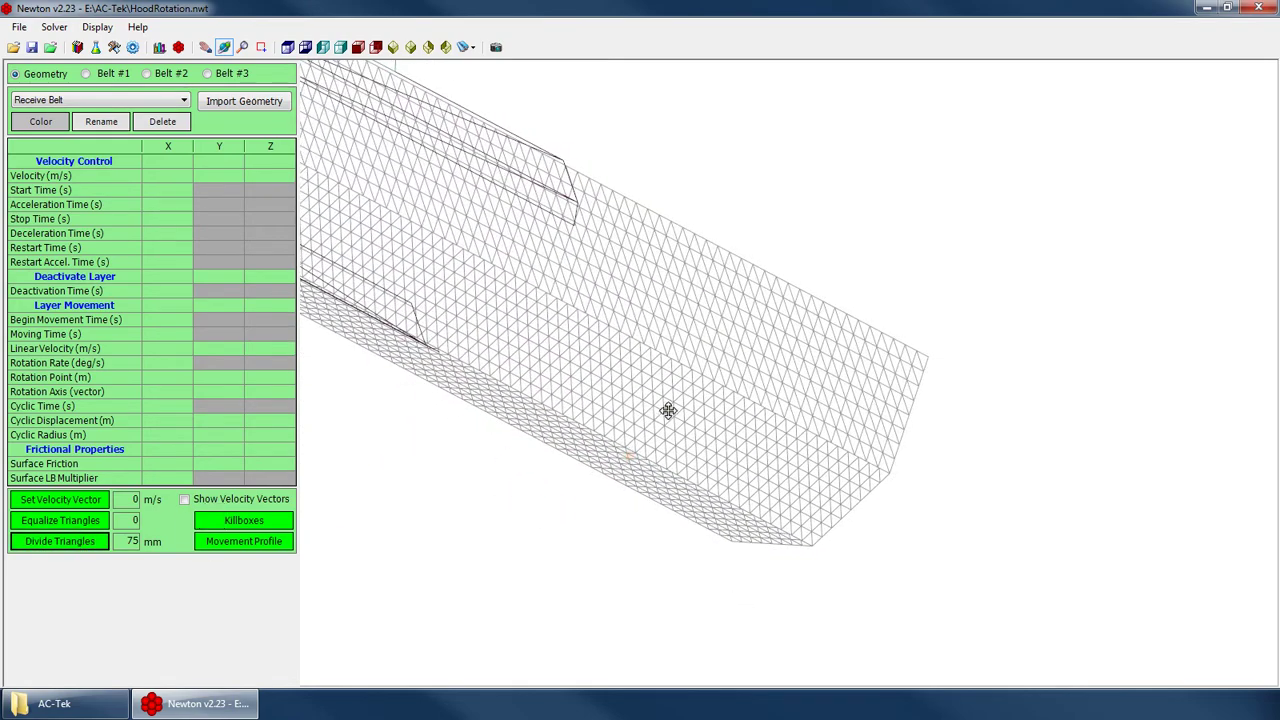
drag(666, 408, 751, 497)
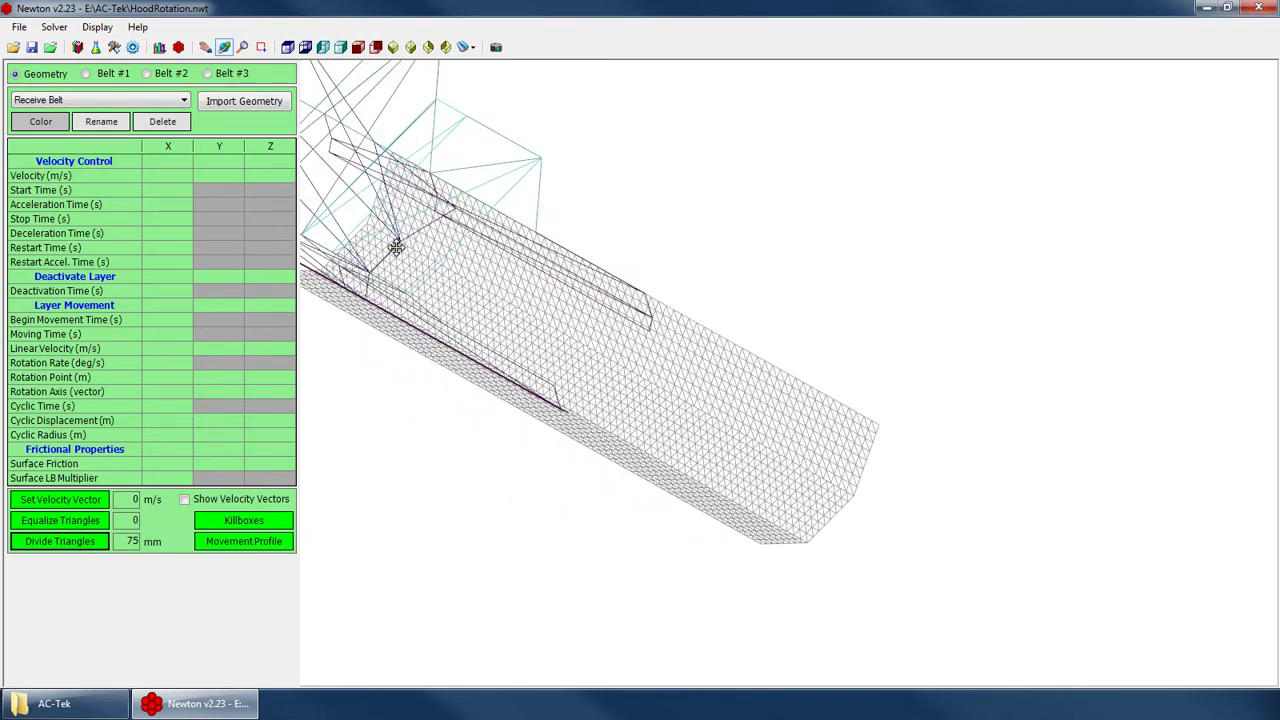
drag(443, 337, 672, 392)
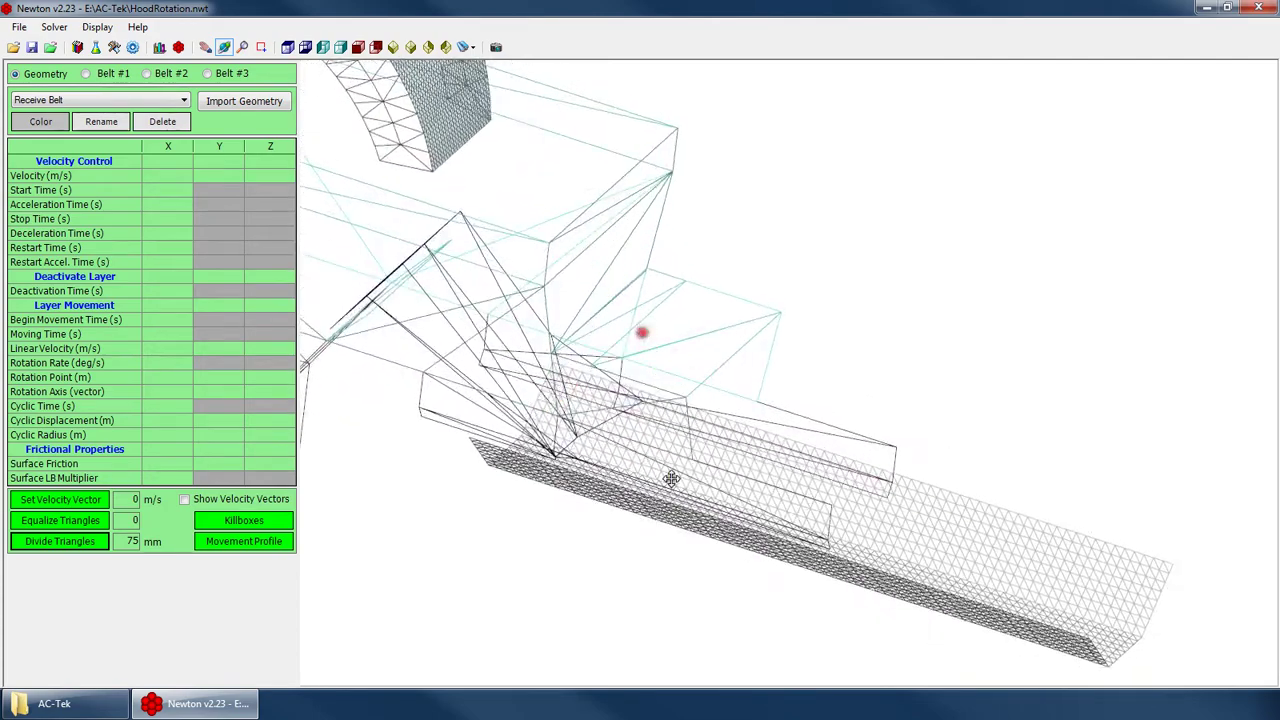
scroll(665, 380, up, 4)
click(306, 47)
drag(650, 268, 746, 365)
scroll(746, 365, down, 7)
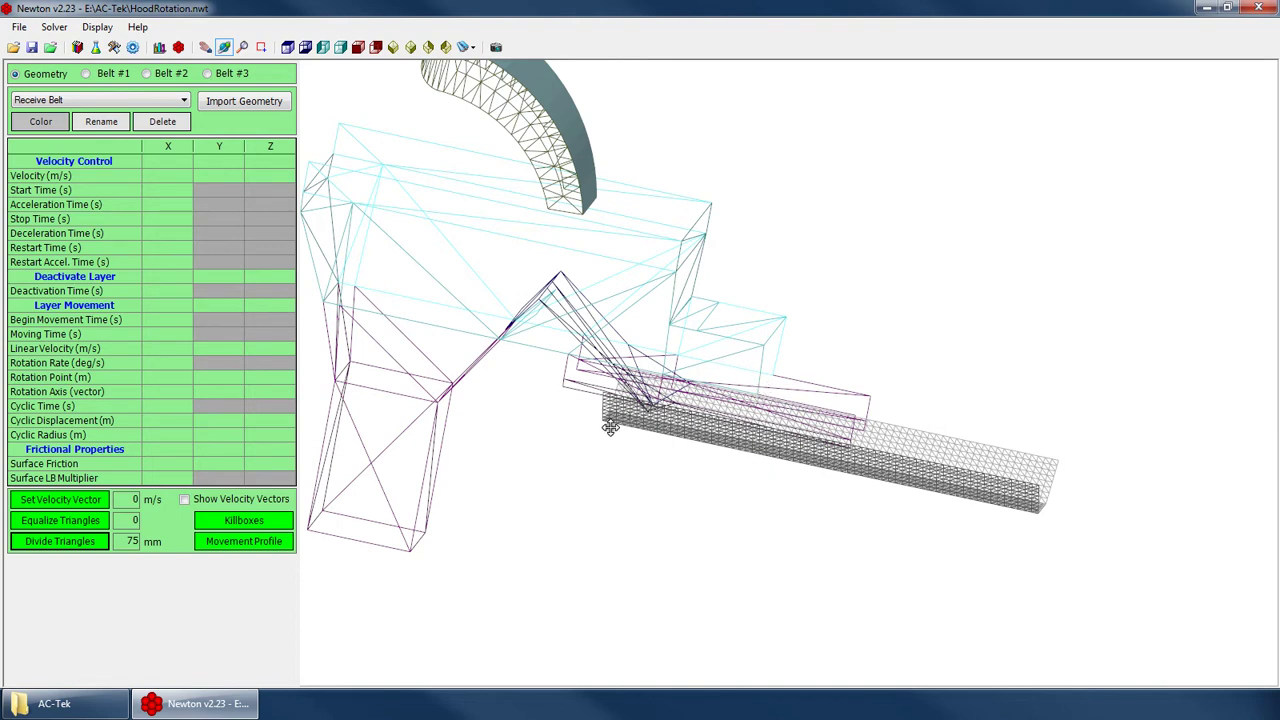
drag(753, 420, 706, 414)
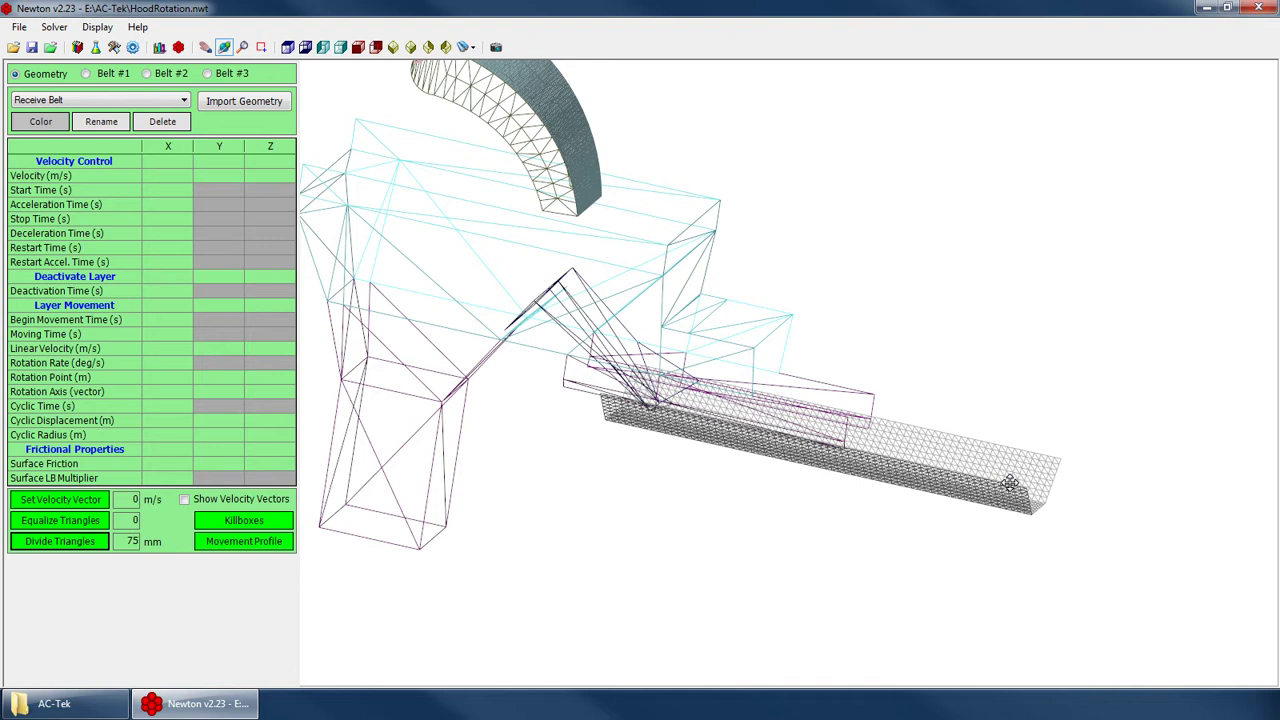
drag(673, 340, 886, 433)
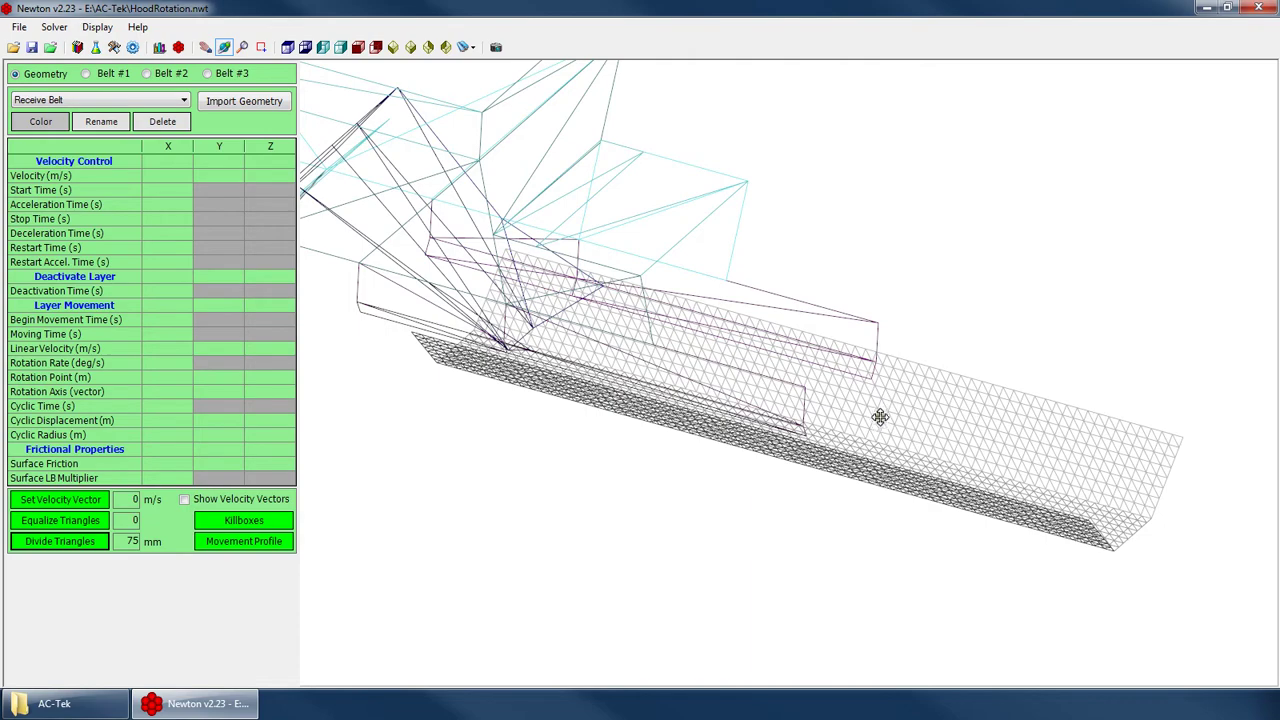
drag(876, 455, 848, 443)
scroll(826, 543, down, 5)
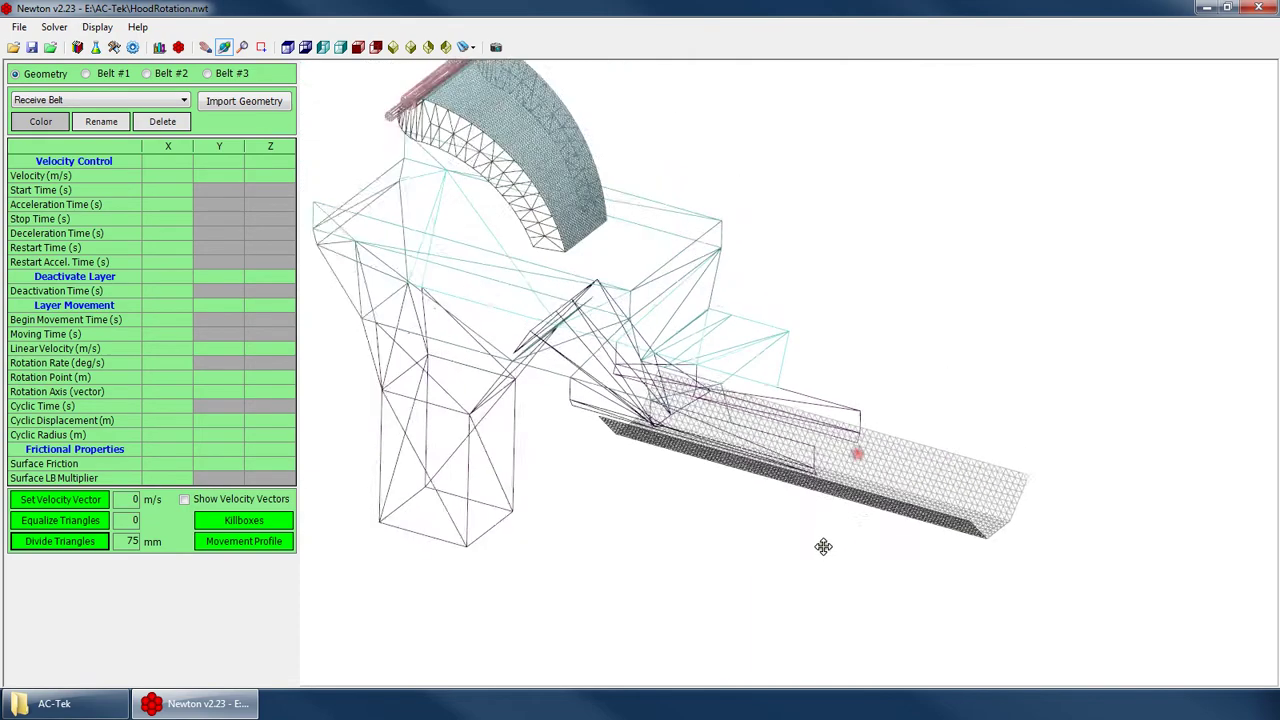
drag(798, 510, 710, 557)
scroll(824, 545, up, 3)
drag(824, 545, 703, 437)
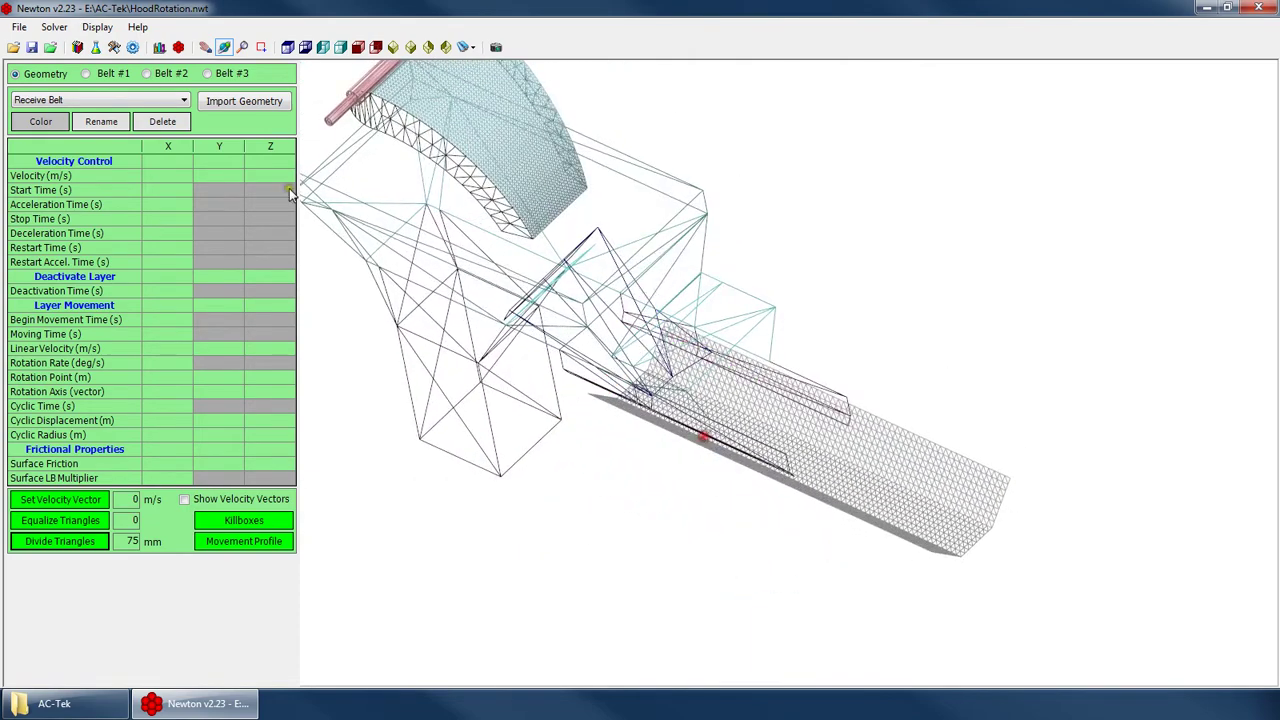
drag(782, 410, 833, 378)
scroll(762, 464, up, 3)
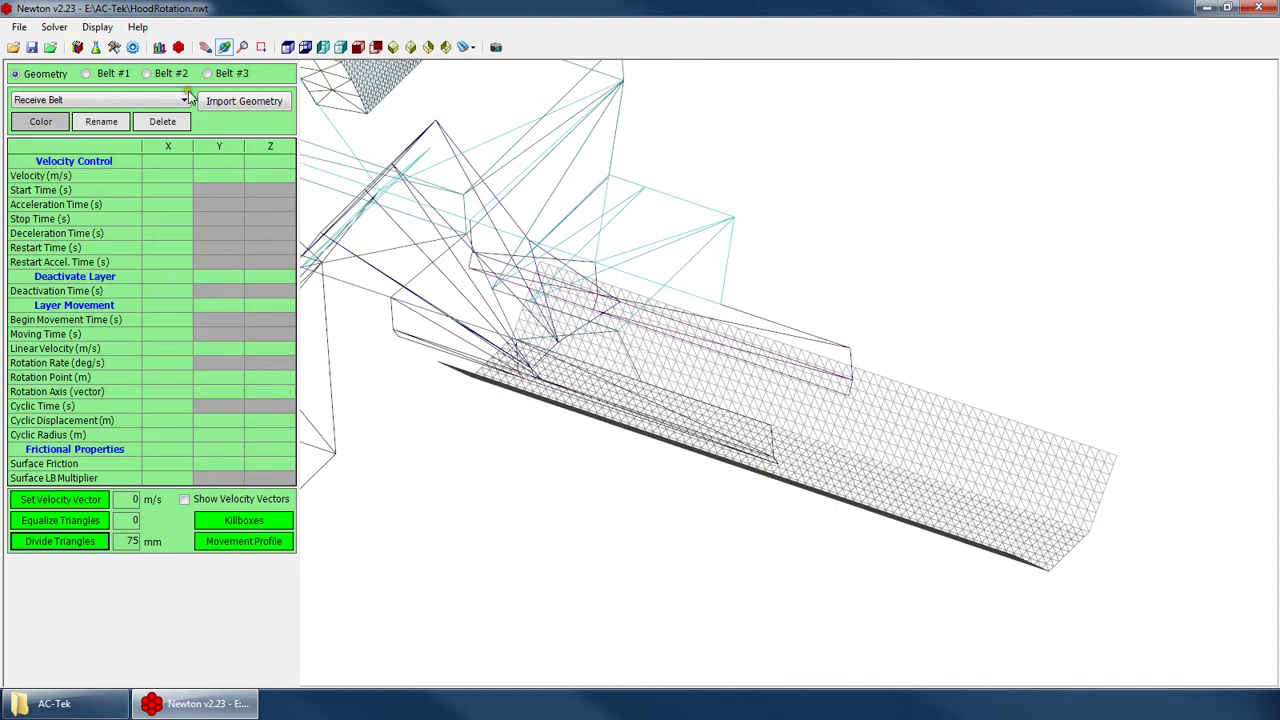
drag(679, 375, 803, 409)
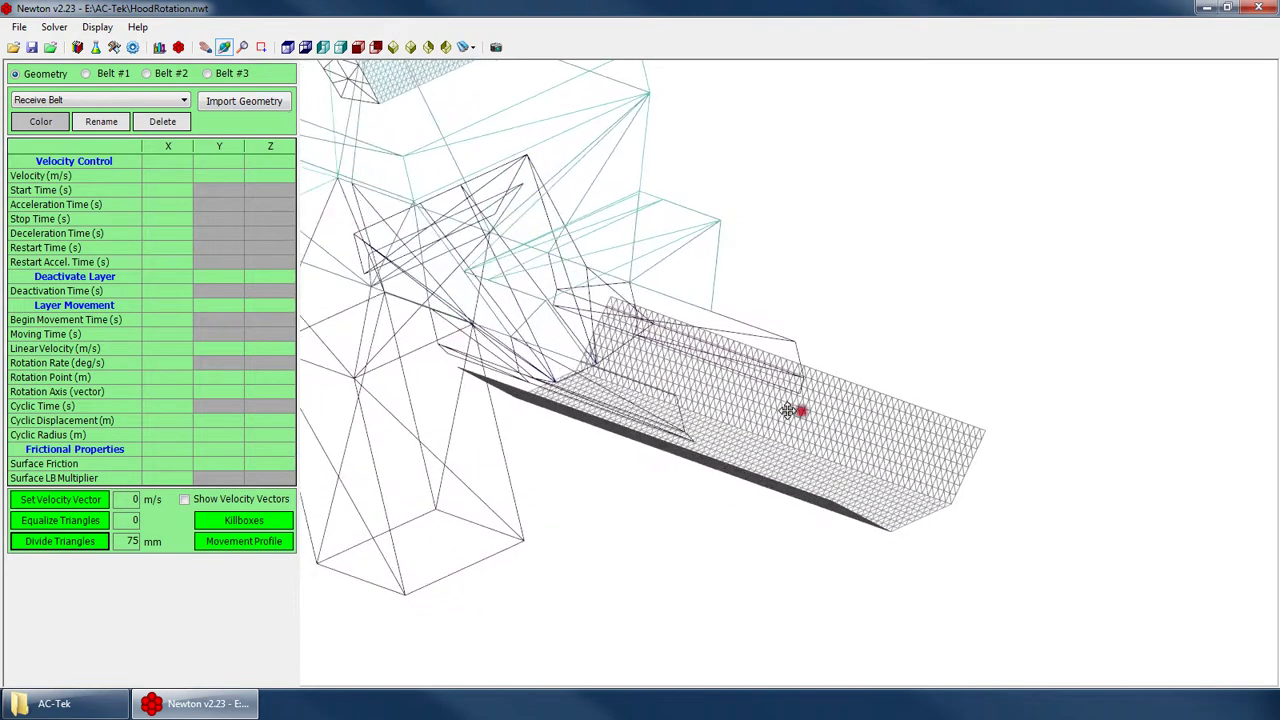
drag(894, 433, 730, 344)
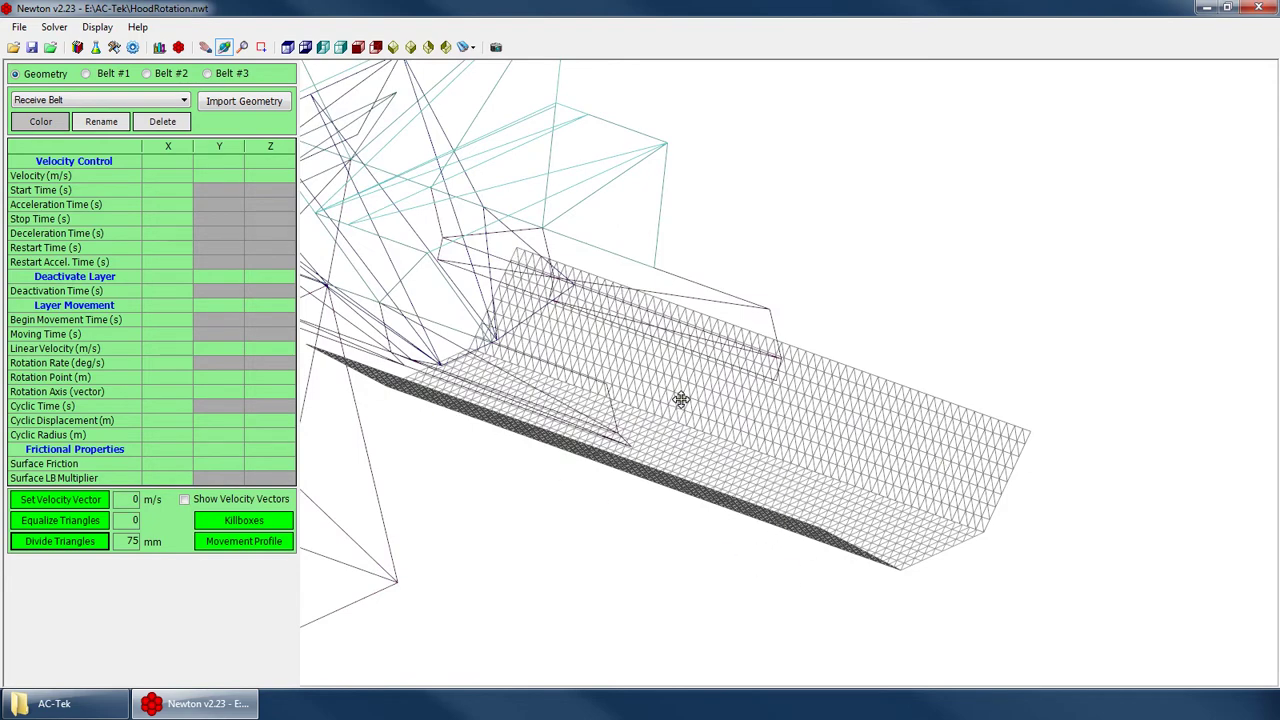
drag(876, 413, 372, 299)
Import HoodRot_2Belt.dxf, overwriting the current geometry
click(71, 106)
click(85, 98)
click(267, 105)
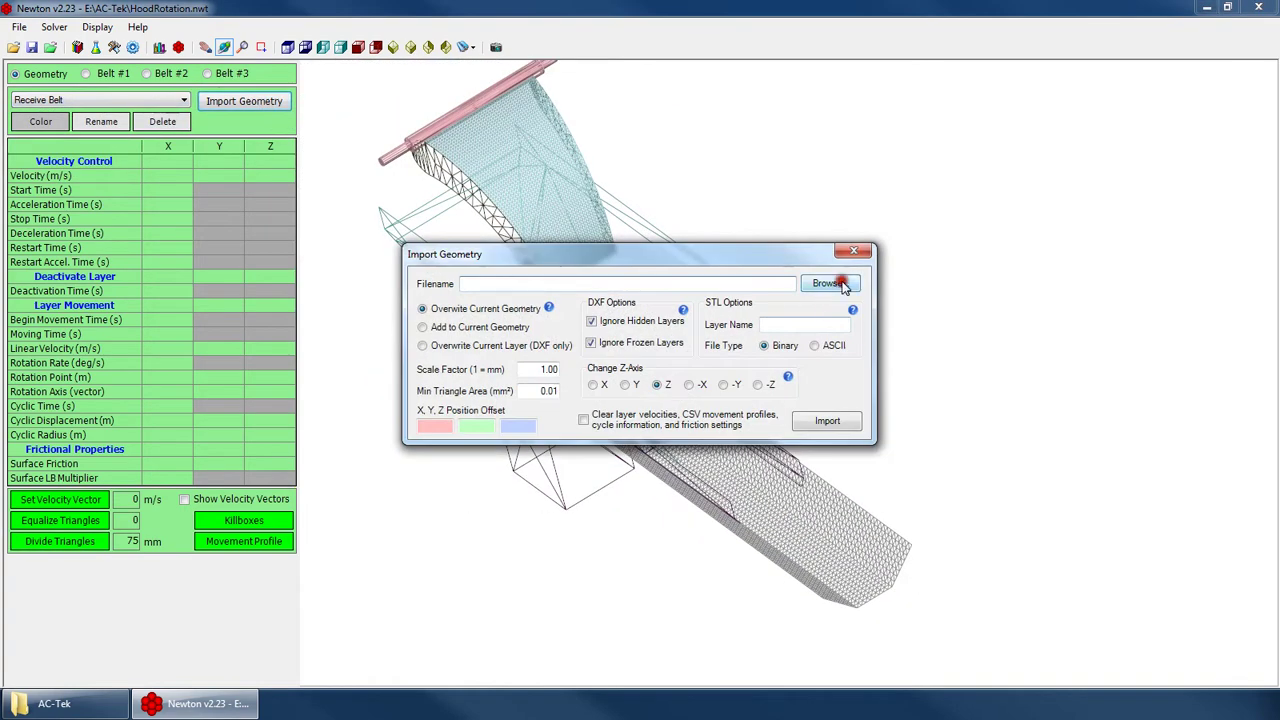
double_click(755, 514)
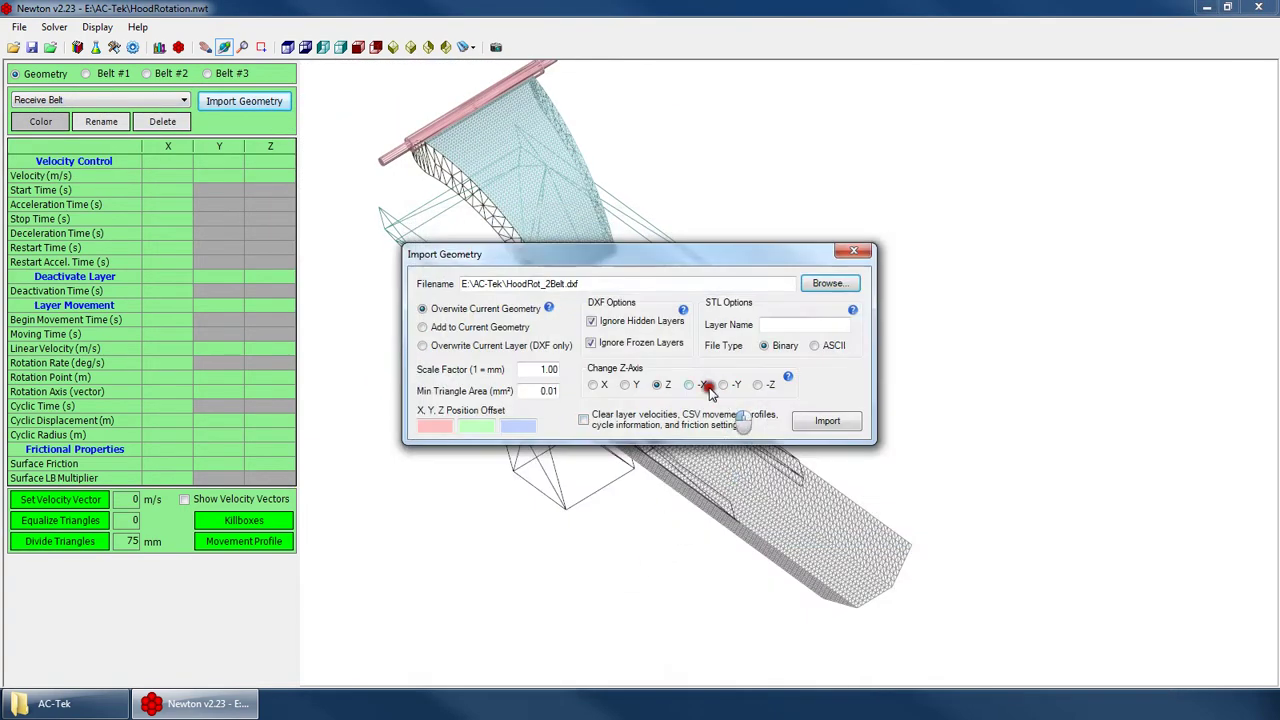
click(827, 420)
click(679, 466)
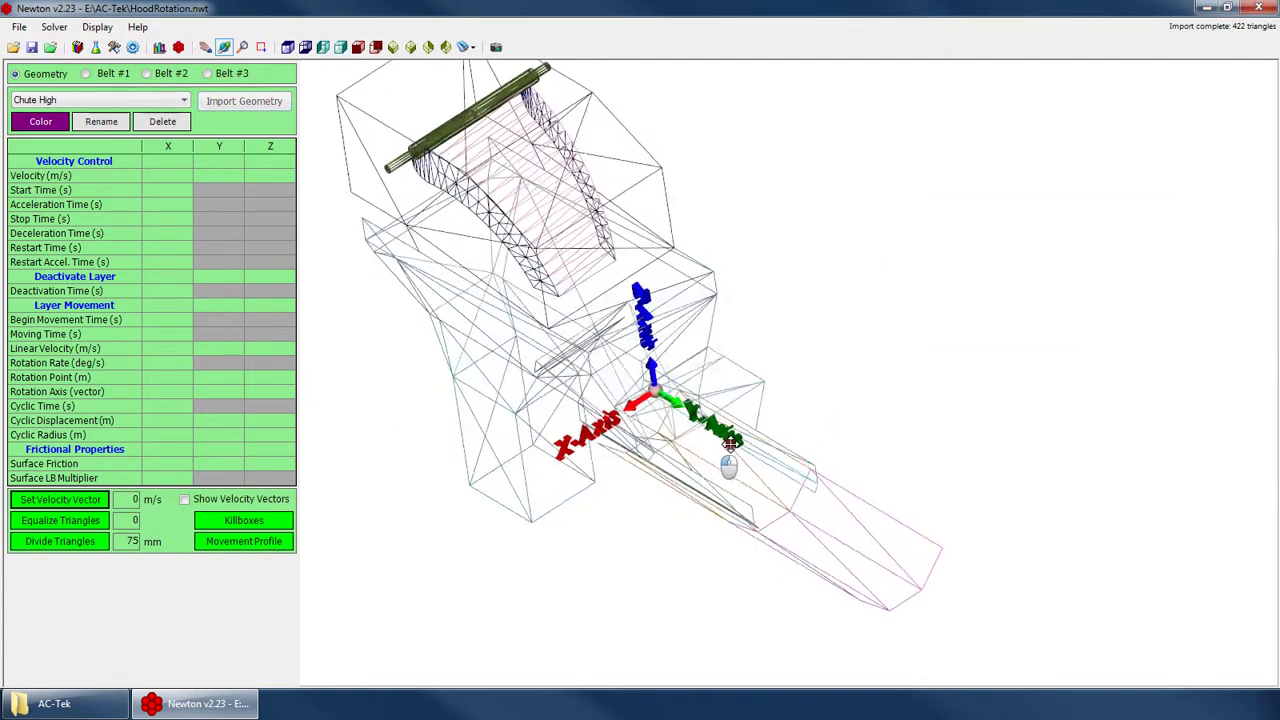
Display the surfaces as solid and inspect the imported chutes and the two receive belt sections
scroll(730, 442, up, 3)
right_click(845, 445)
click(886, 621)
scroll(817, 527, up, 3)
drag(817, 527, 846, 560)
scroll(926, 606, down, 3)
drag(643, 543, 633, 397)
Delete the Chute High layer from the imported geometry
click(162, 121)
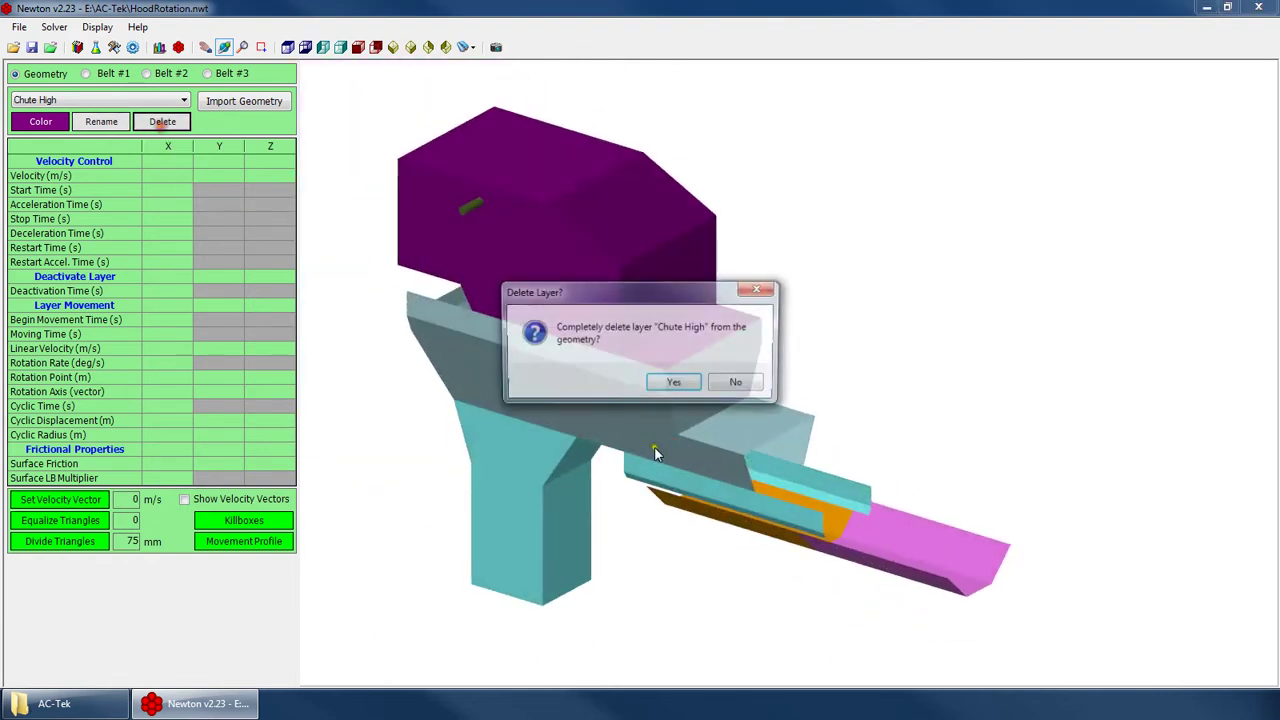
click(675, 381)
drag(684, 440, 700, 463)
scroll(774, 494, up, 3)
drag(774, 494, 690, 478)
Display the surfaces as wireframe and select the Receive Belt 1 layer
right_click(885, 373)
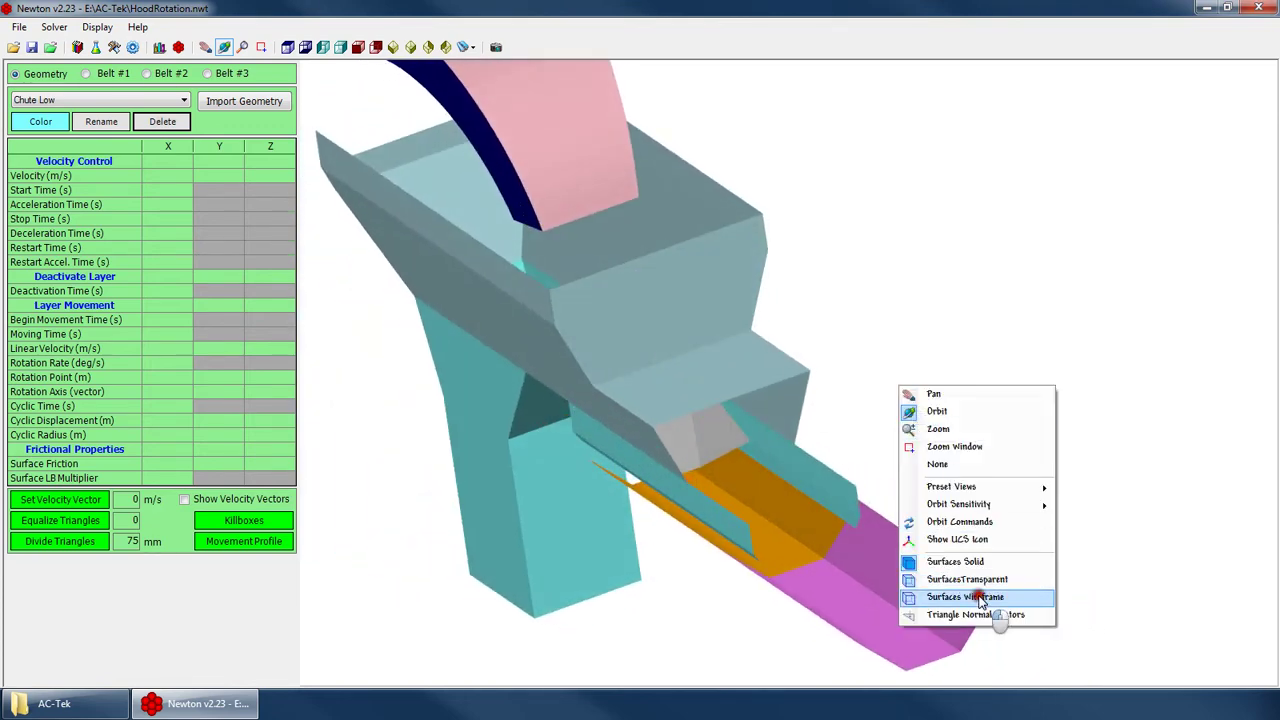
click(975, 594)
click(130, 100)
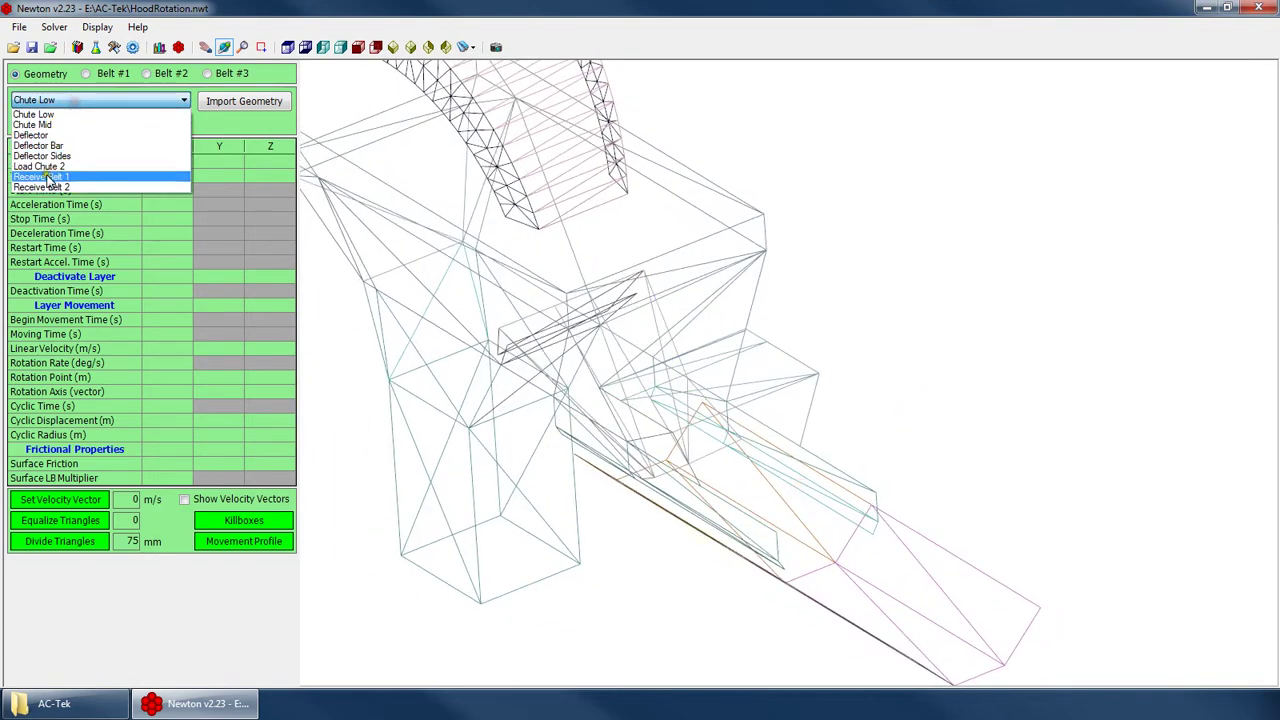
click(52, 177)
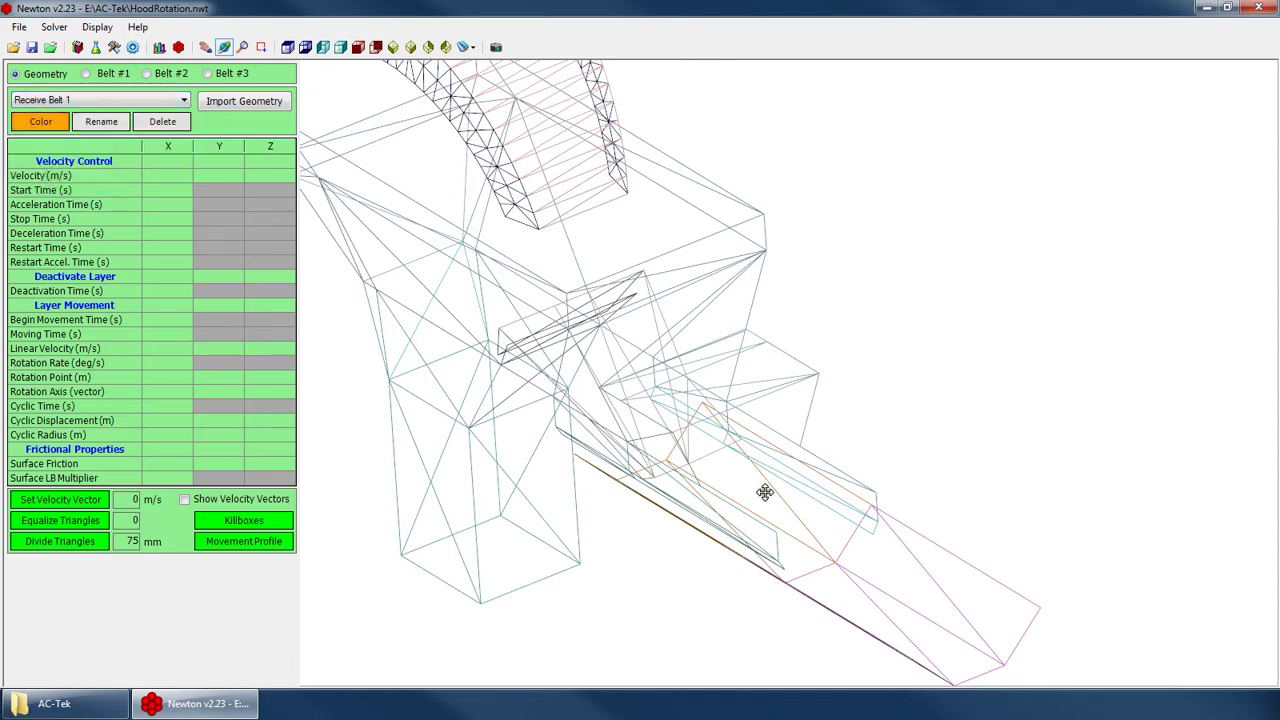
Equalize the triangles of the Receive Belt 1 layer and divide them to a 75 mm size
drag(747, 517, 741, 443)
drag(830, 531, 520, 420)
click(53, 522)
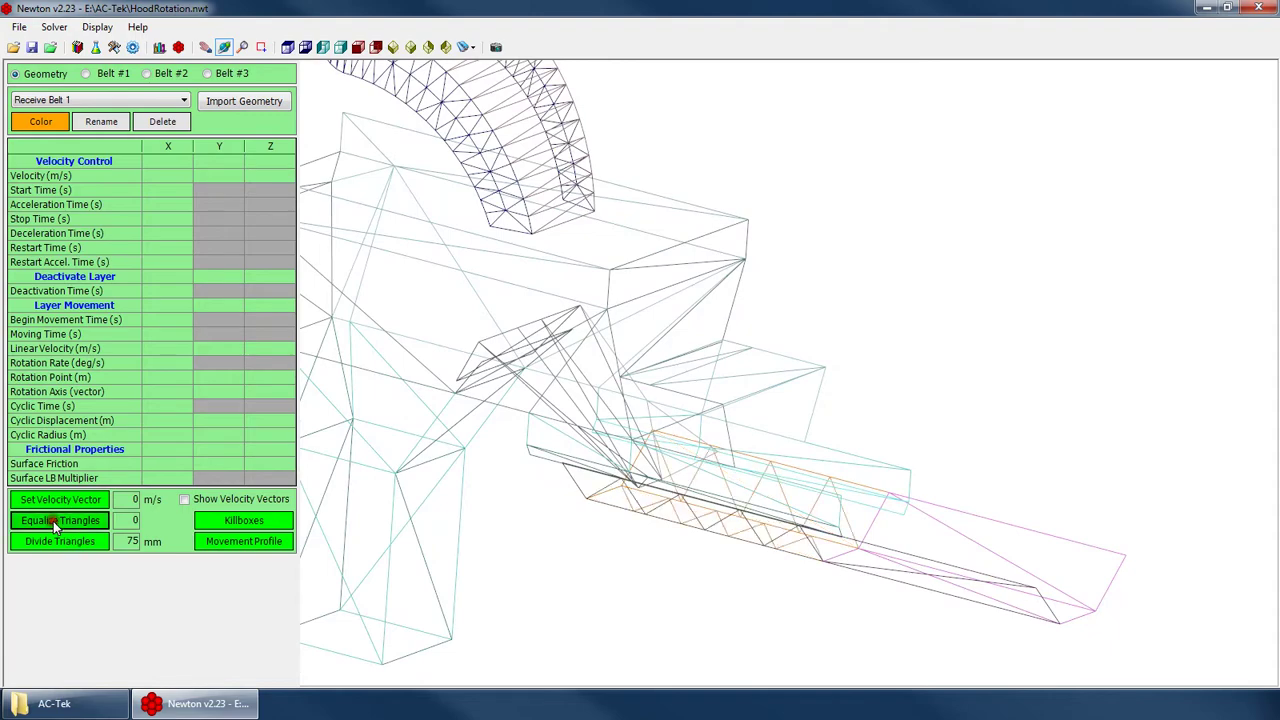
drag(508, 480, 426, 575)
click(60, 541)
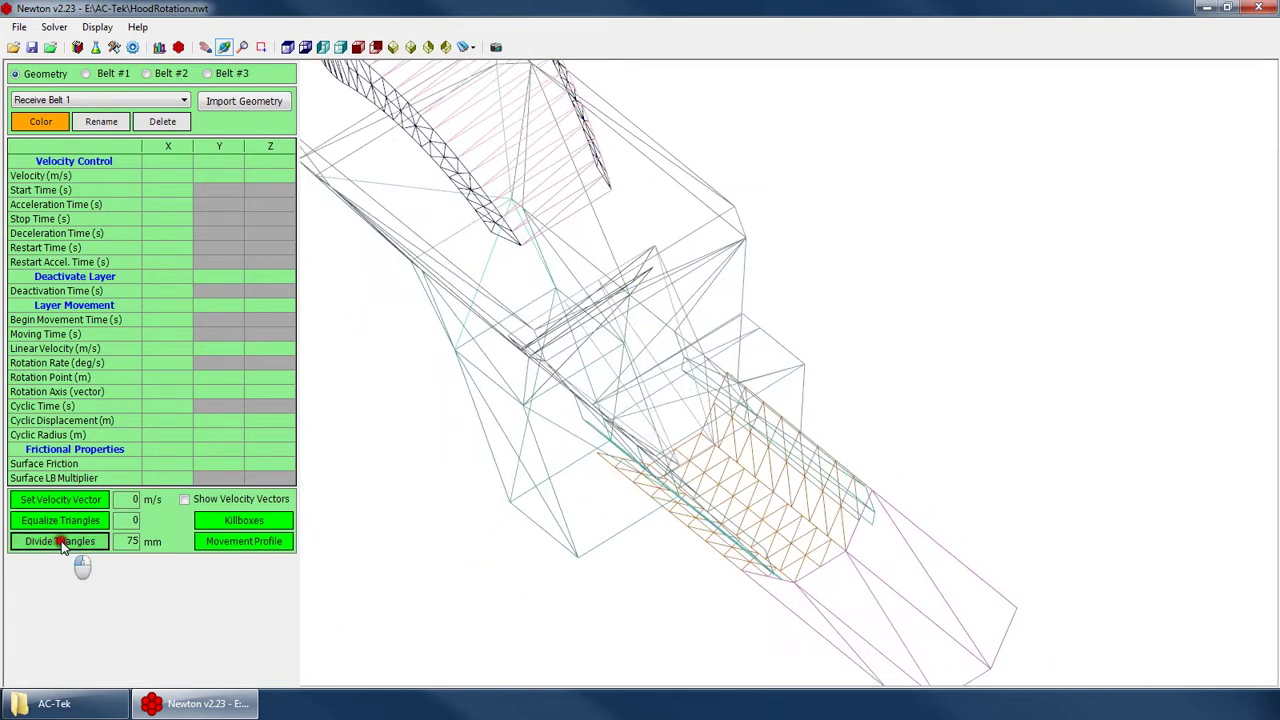
drag(480, 480, 676, 393)
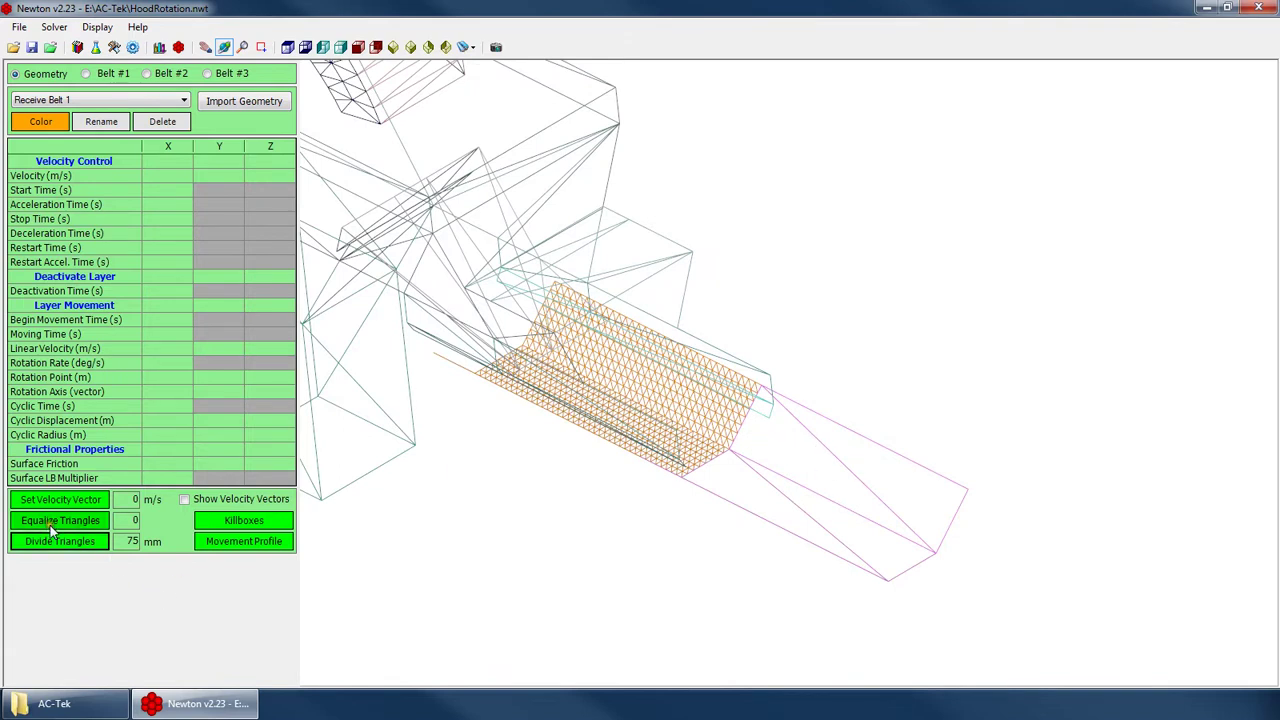
Equalize the triangles of the Receive Belt 2 layer and divide them with the 75 mm limit
click(91, 104)
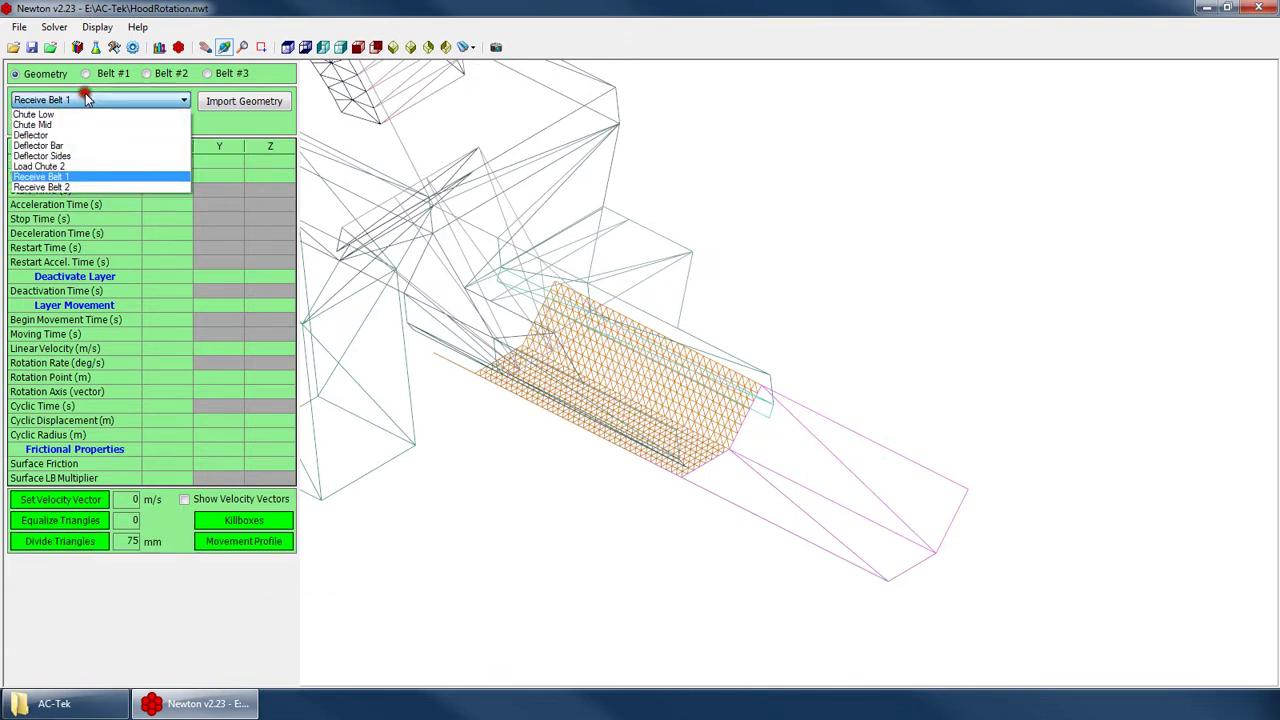
click(72, 180)
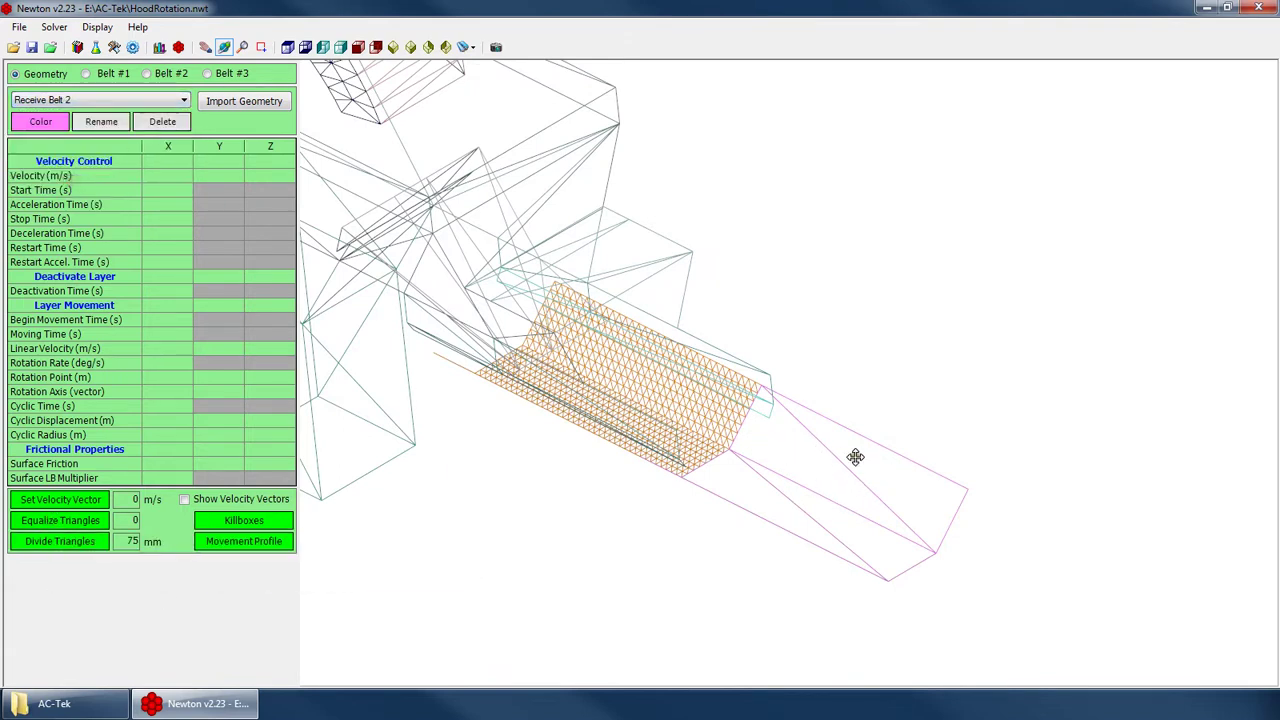
drag(824, 427, 708, 488)
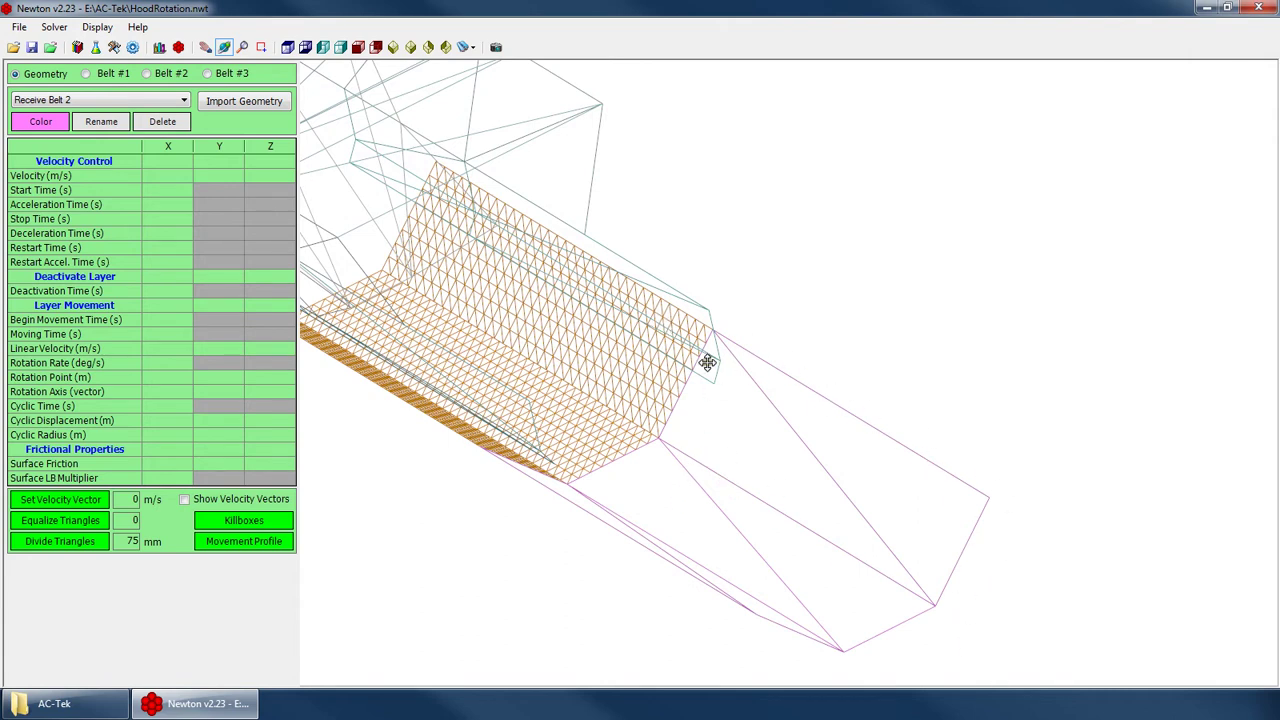
click(635, 458)
drag(870, 450, 604, 392)
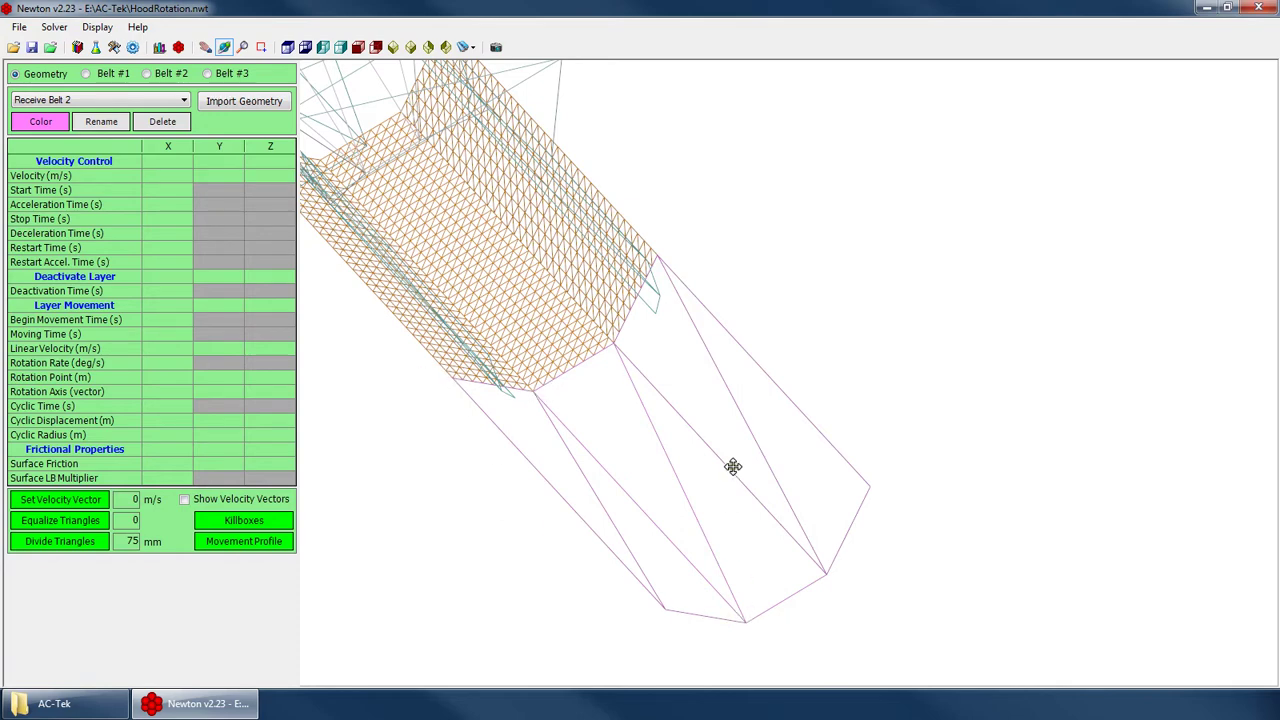
drag(555, 463, 640, 425)
click(75, 524)
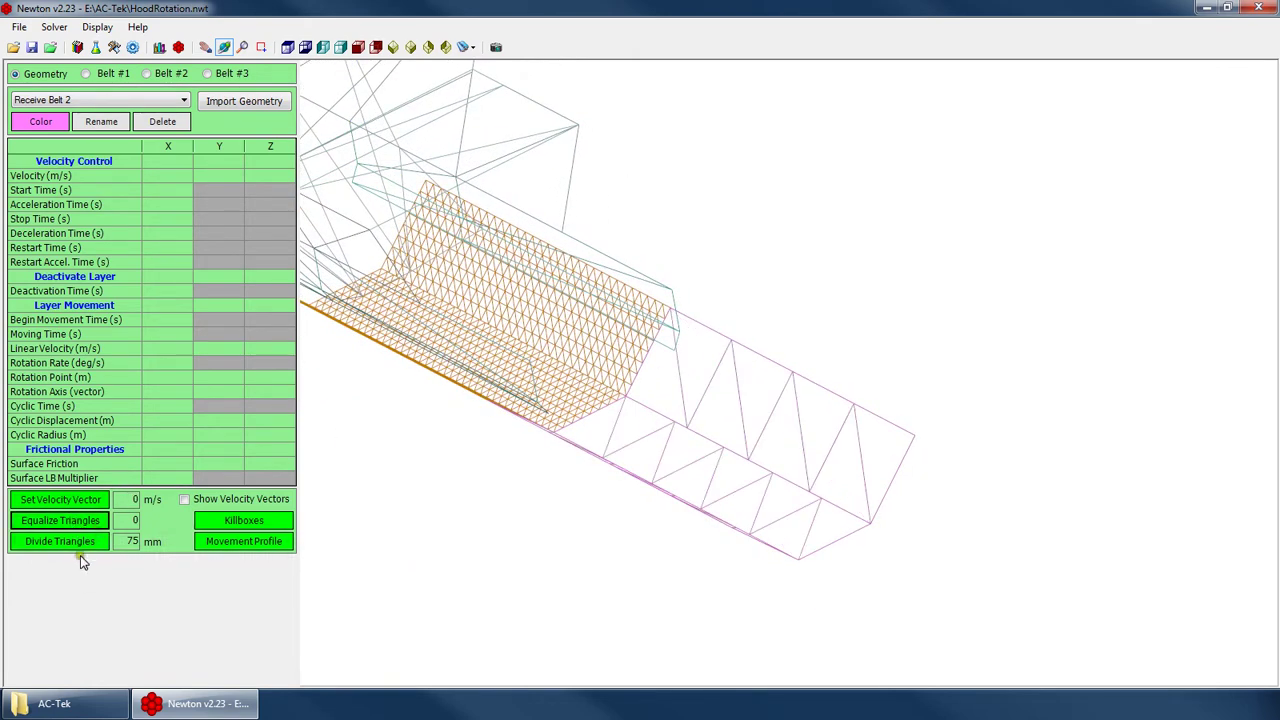
click(80, 543)
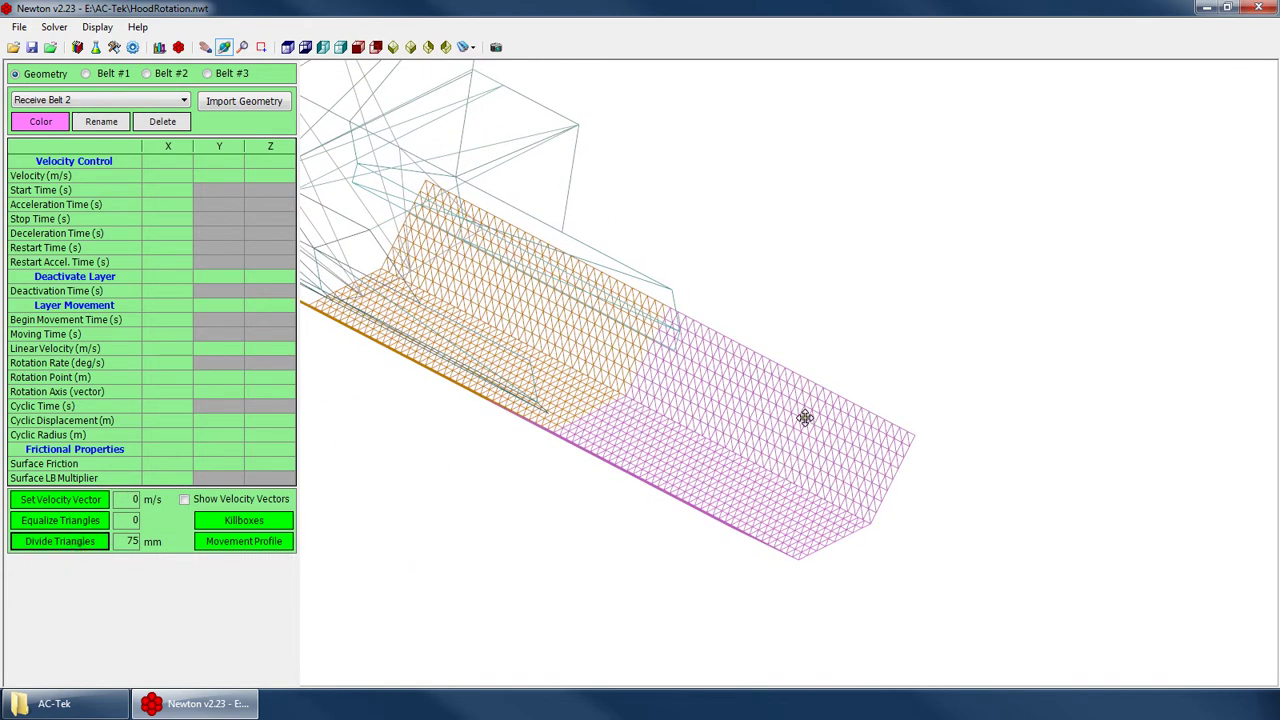
drag(682, 505, 528, 358)
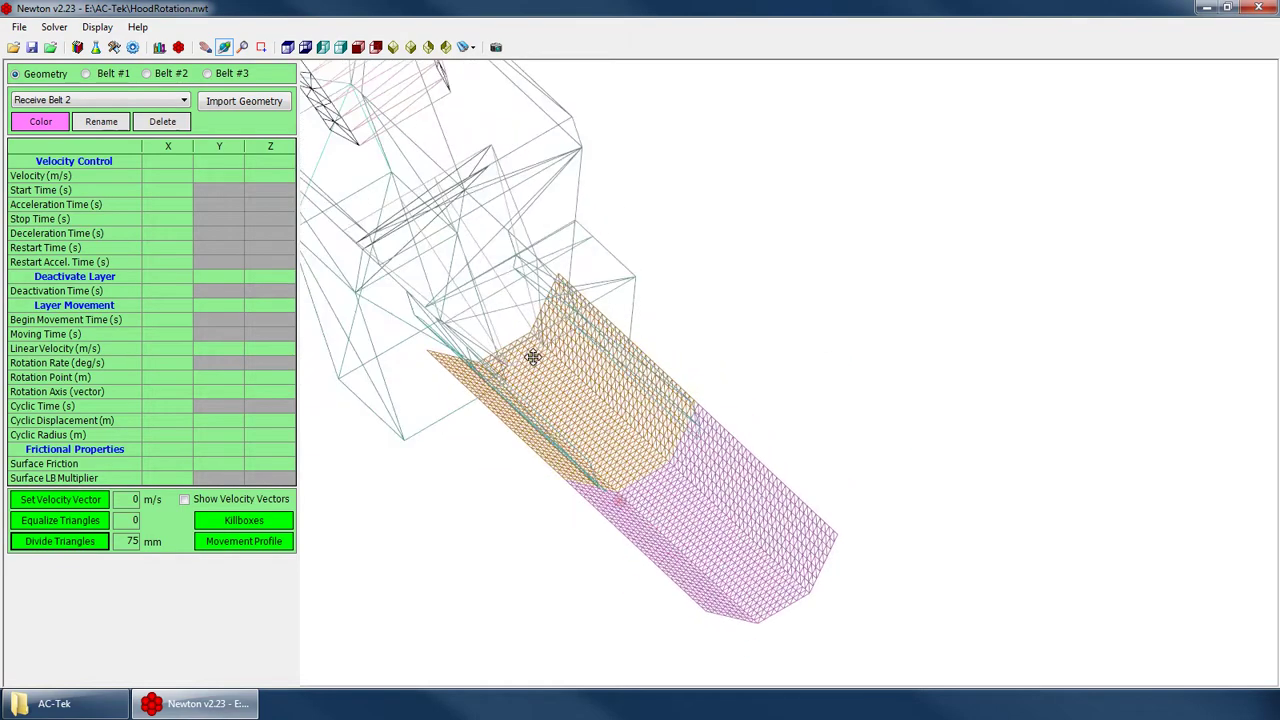
drag(612, 405, 740, 323)
Show the triangle normal vectors and inspect them on the receive belts and the deflector
right_click(797, 272)
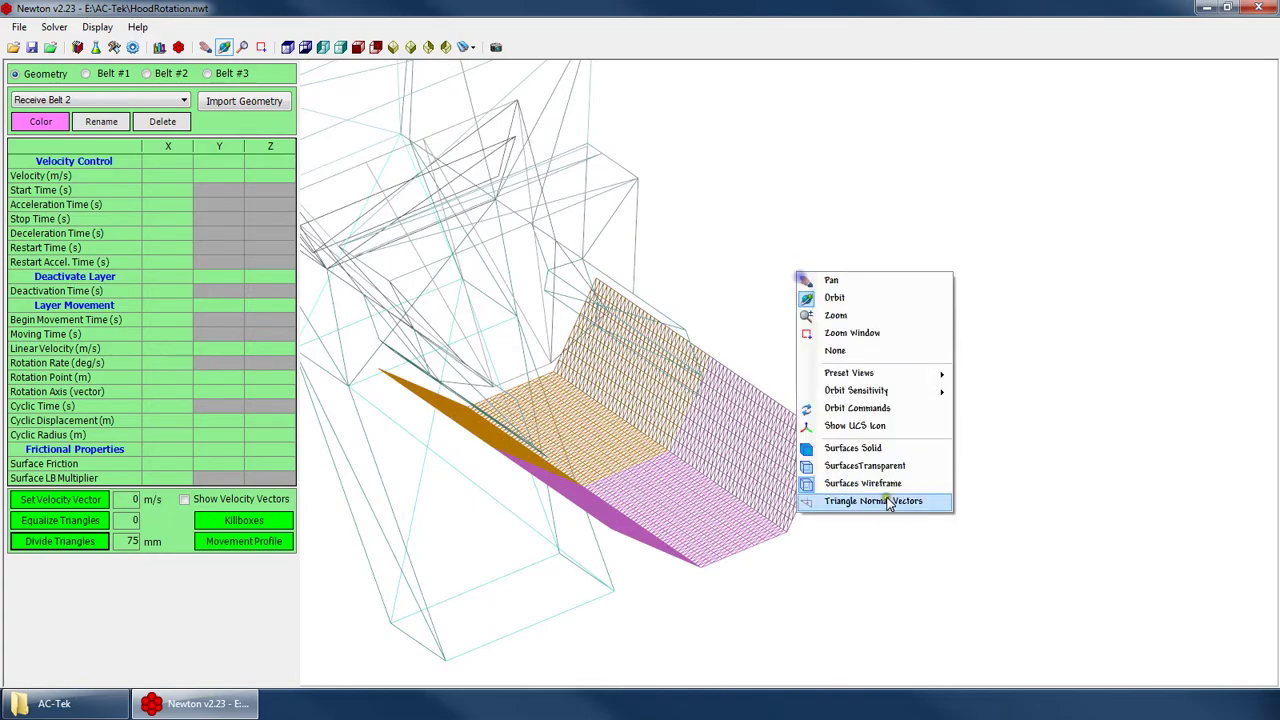
click(888, 501)
drag(888, 501, 712, 389)
scroll(872, 527, down, 10)
scroll(712, 389, up, 5)
scroll(719, 396, up, 4)
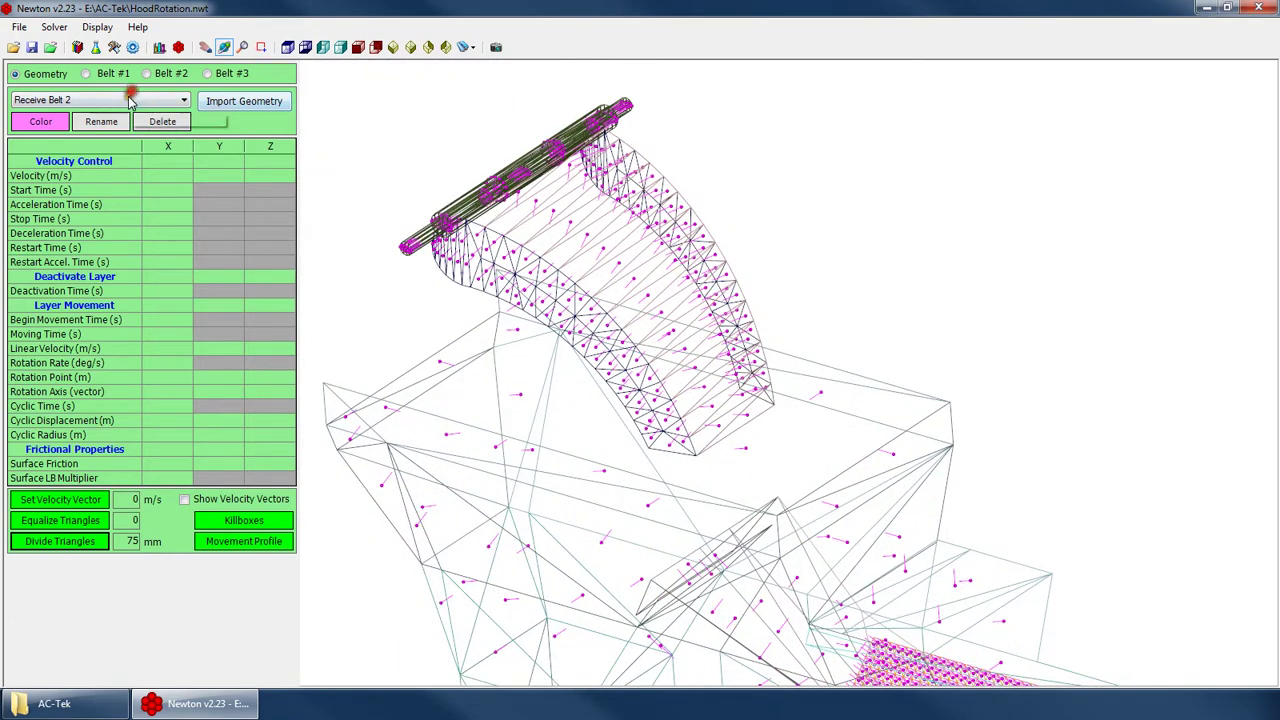
Select the Deflector Bar layer and hide the triangle normal vectors
click(131, 100)
click(68, 146)
drag(700, 366, 654, 420)
right_click(818, 322)
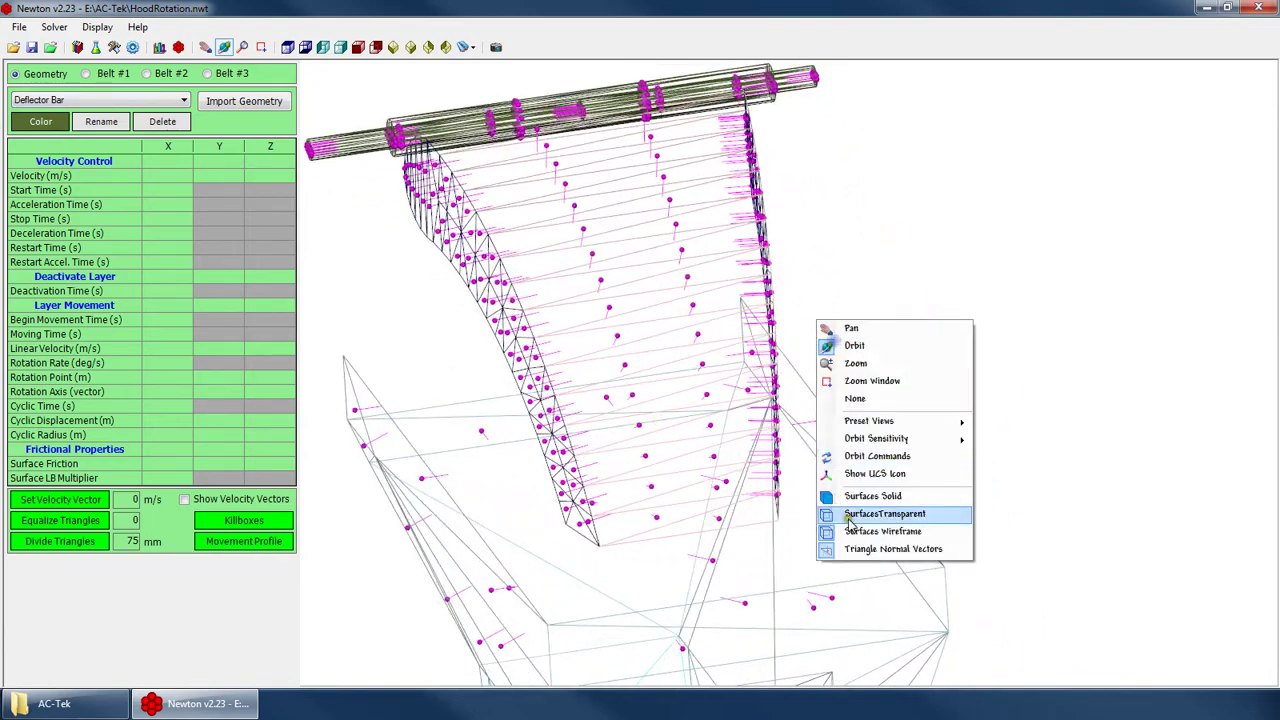
click(915, 550)
drag(920, 551, 783, 431)
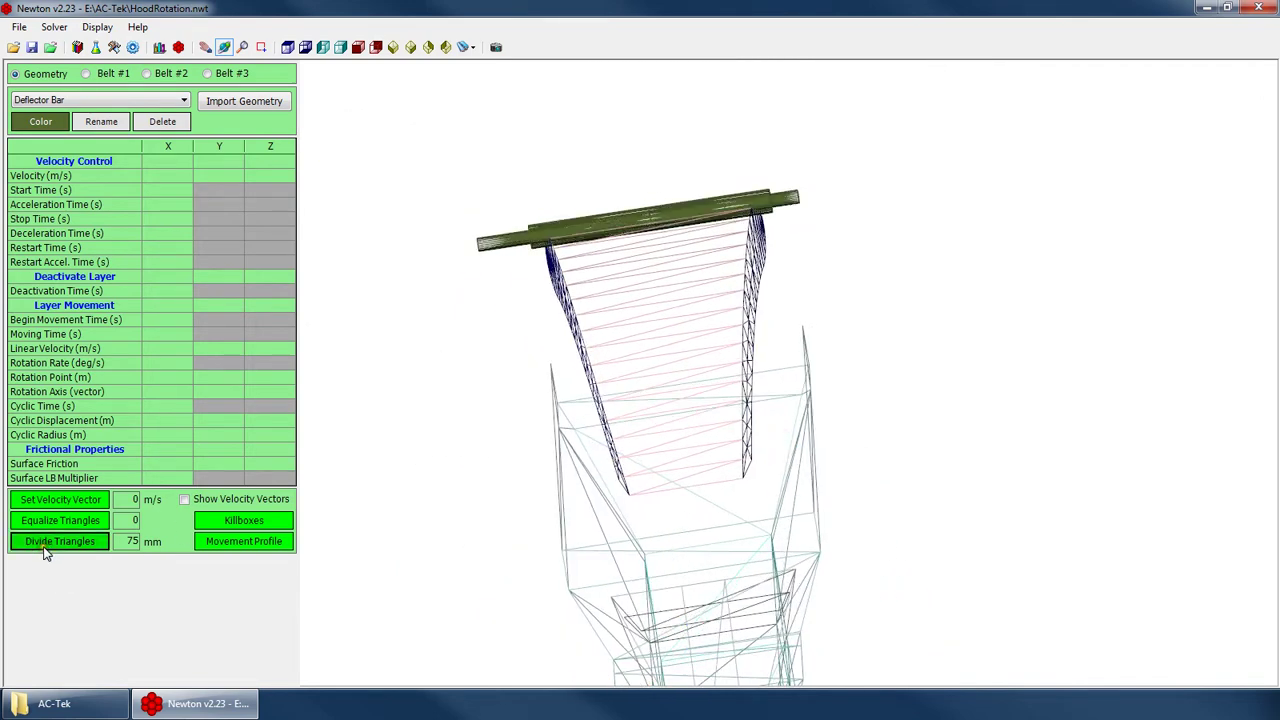
Divide the triangles of the Deflector layer once with a 75 mm limit and check the resulting mesh
click(70, 100)
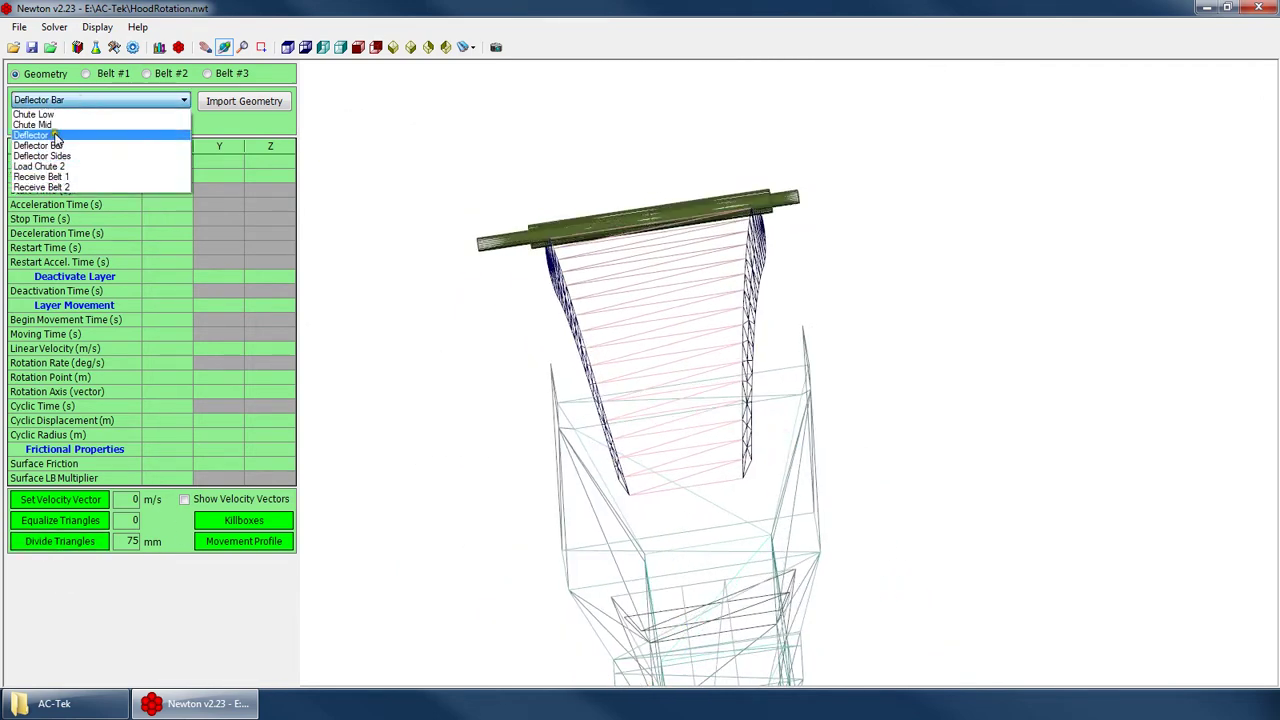
click(30, 135)
click(62, 541)
scroll(686, 300, up, 4)
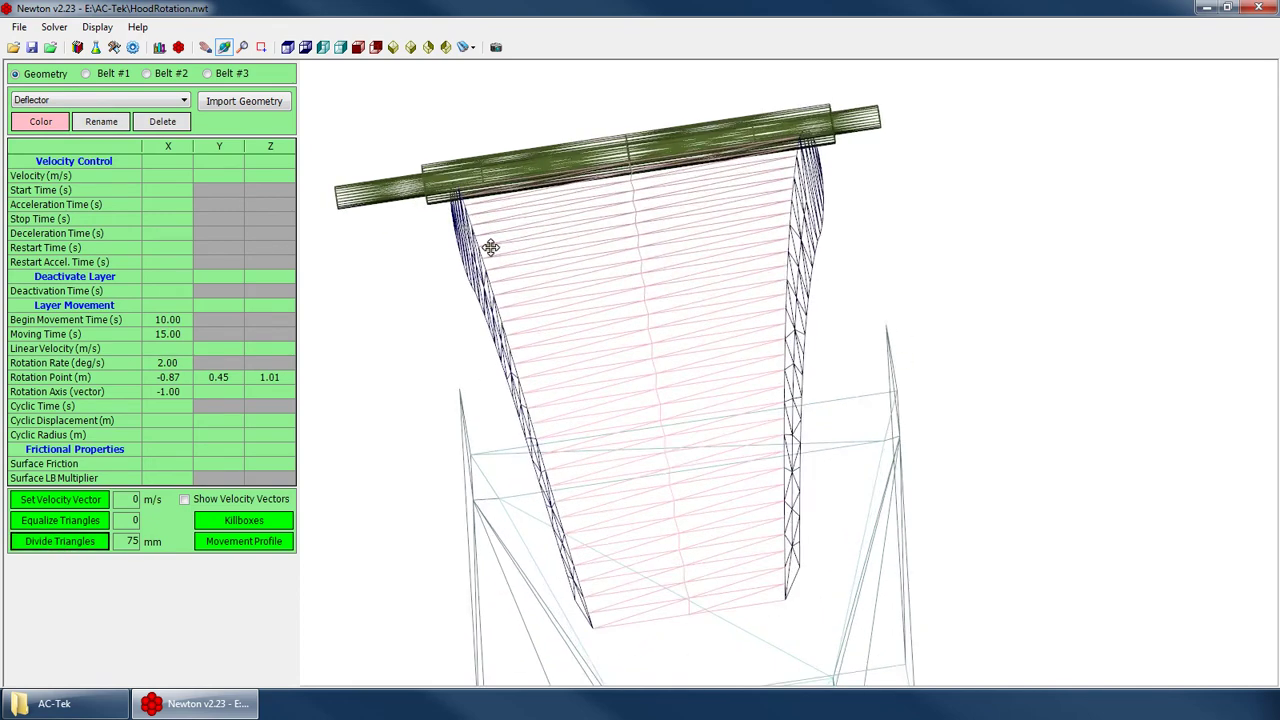
drag(653, 304, 691, 377)
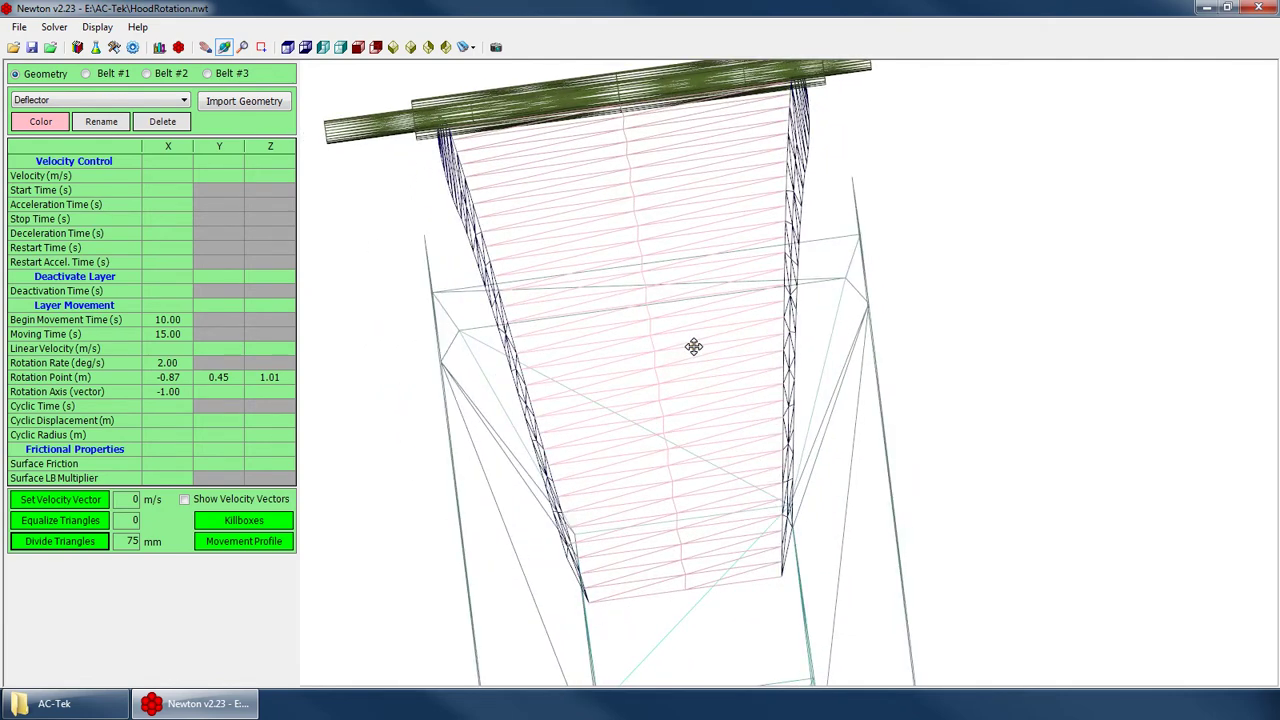
drag(653, 336, 645, 341)
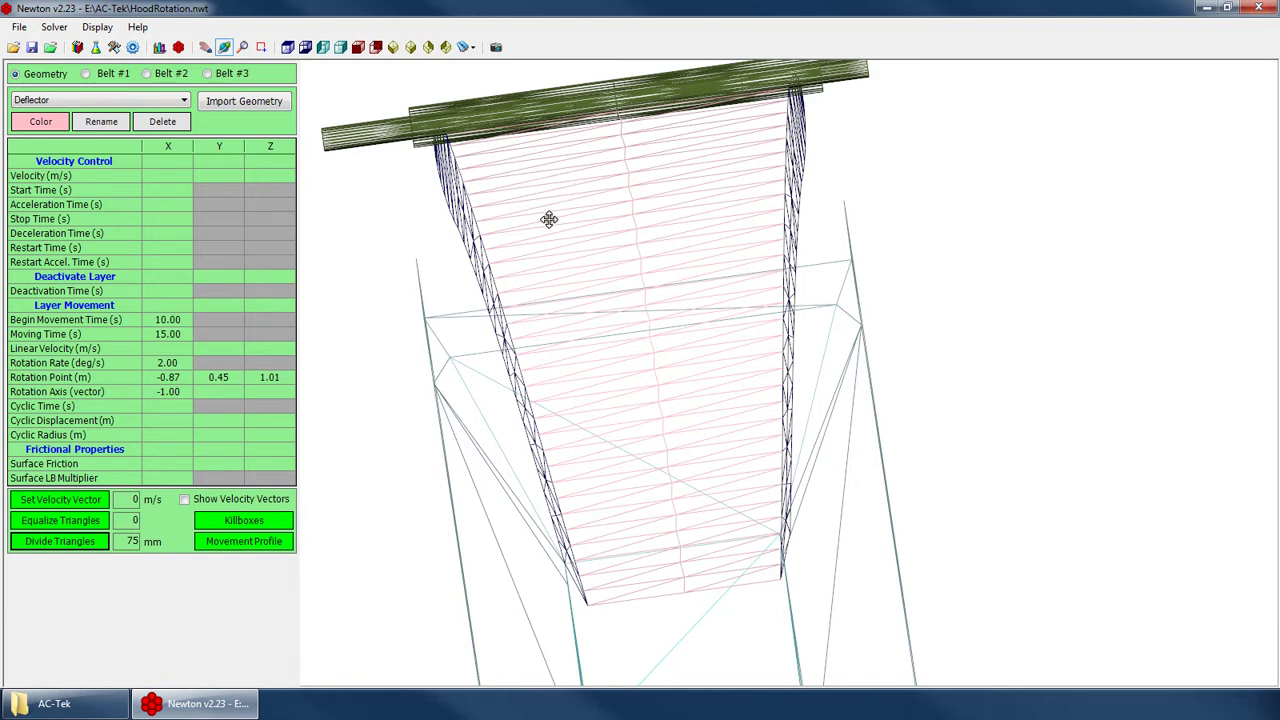
Equalize the divided triangles of the Deflector layer and compare both halves of the plate
click(73, 527)
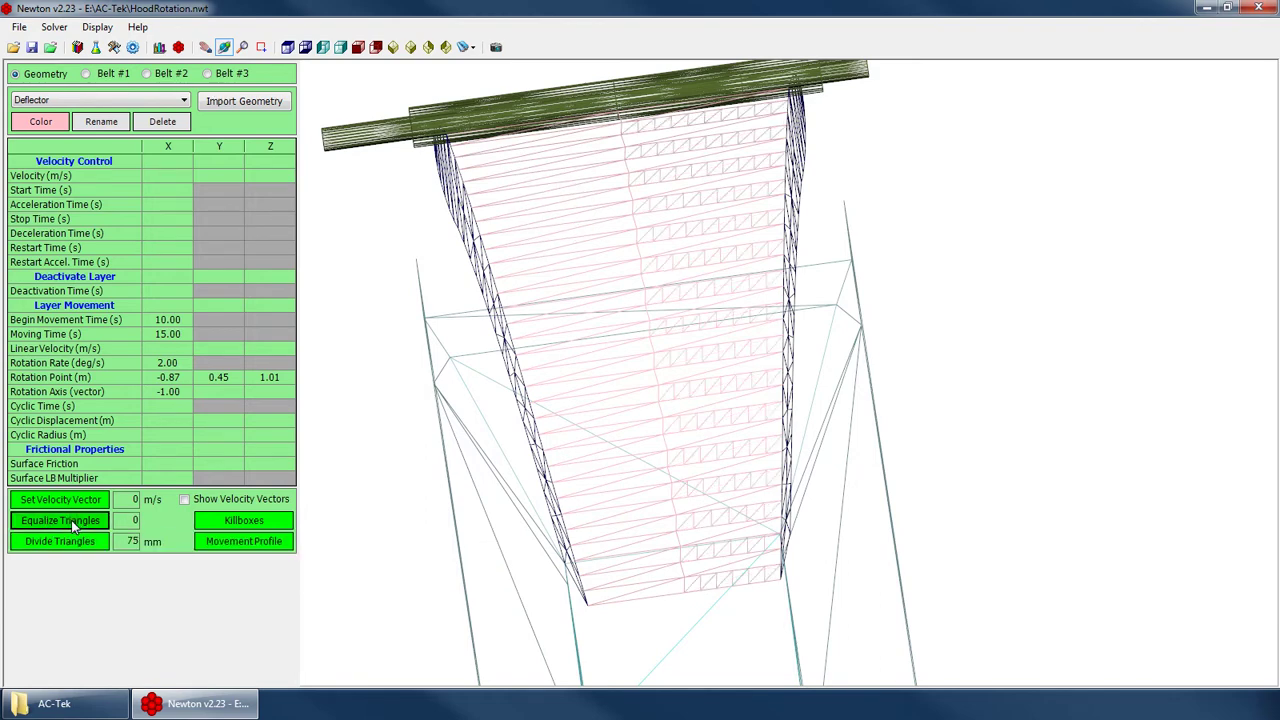
drag(723, 481, 711, 386)
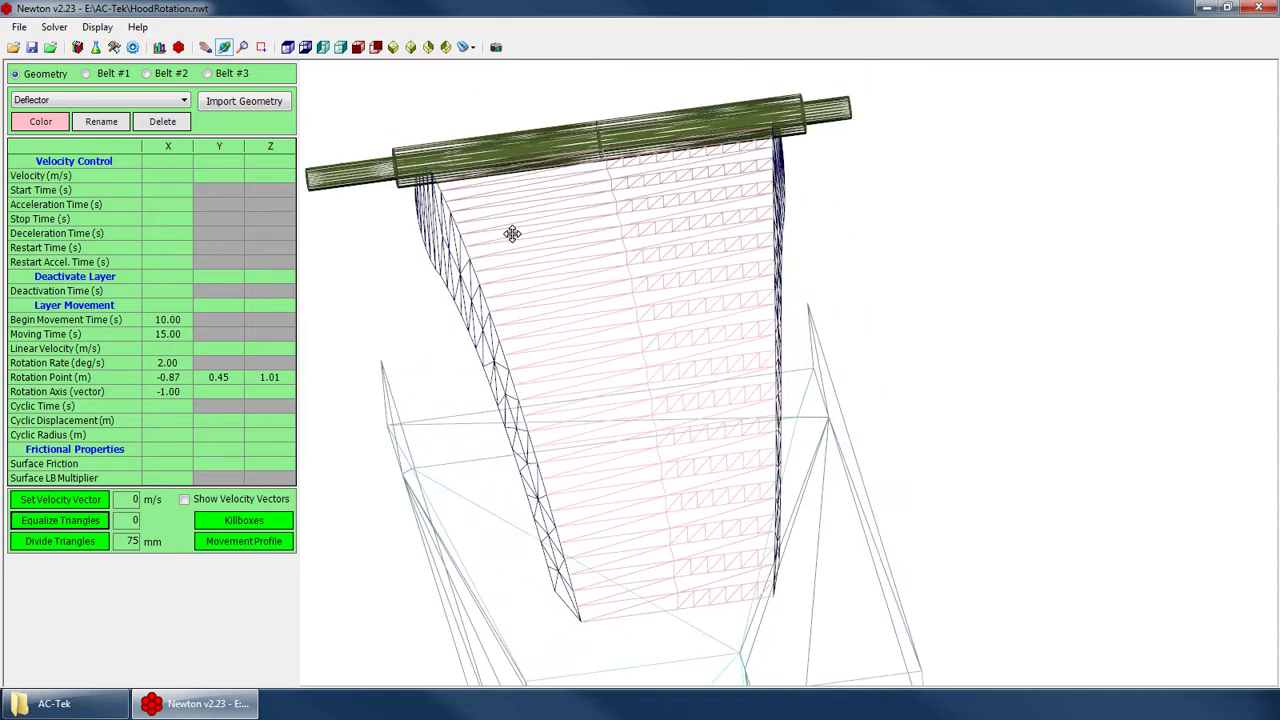
drag(572, 386, 703, 349)
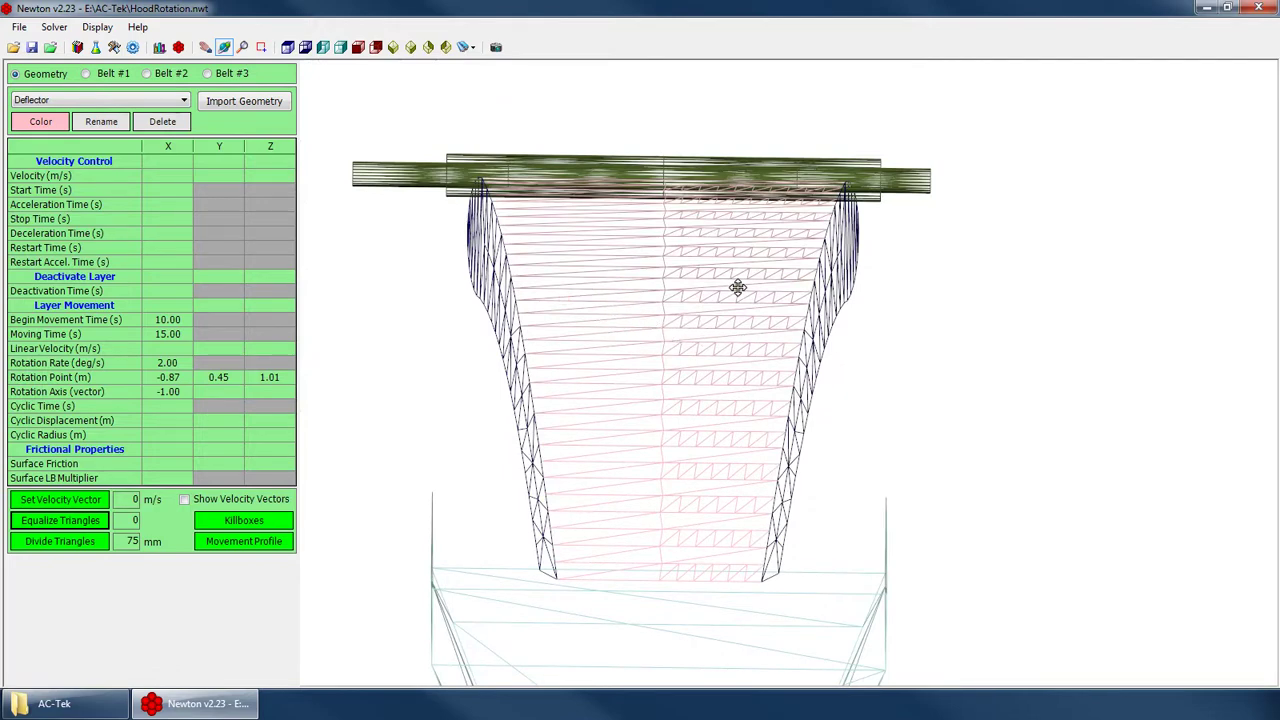
drag(709, 328, 663, 343)
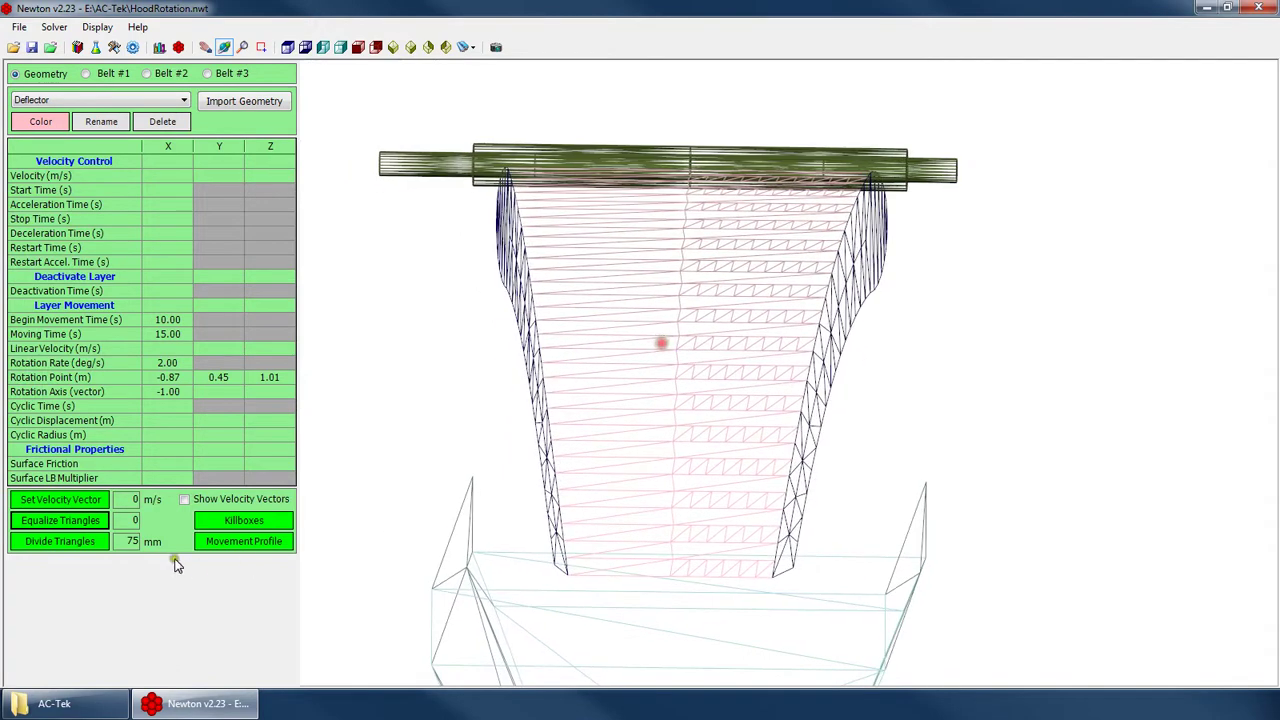
Refine the Deflector mesh by alternately dividing at 75 mm and equalizing its triangles twice, and inspect it against the receive belts
click(67, 543)
click(72, 521)
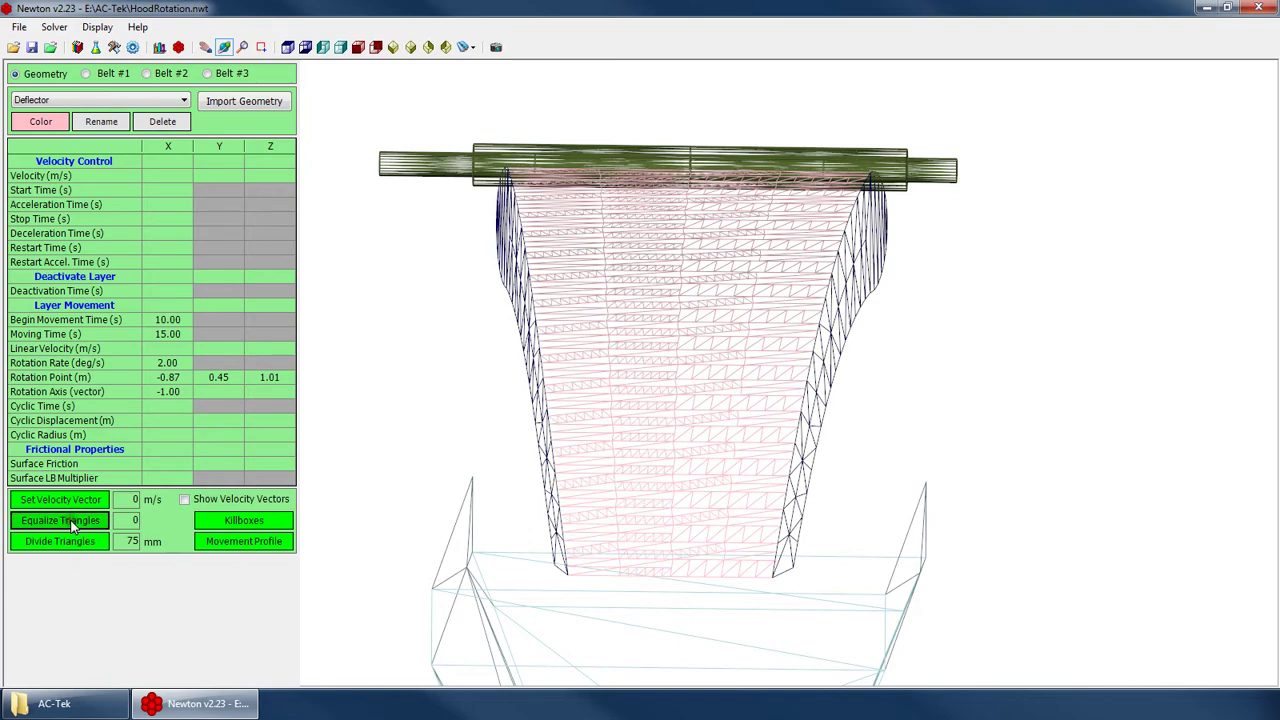
click(67, 540)
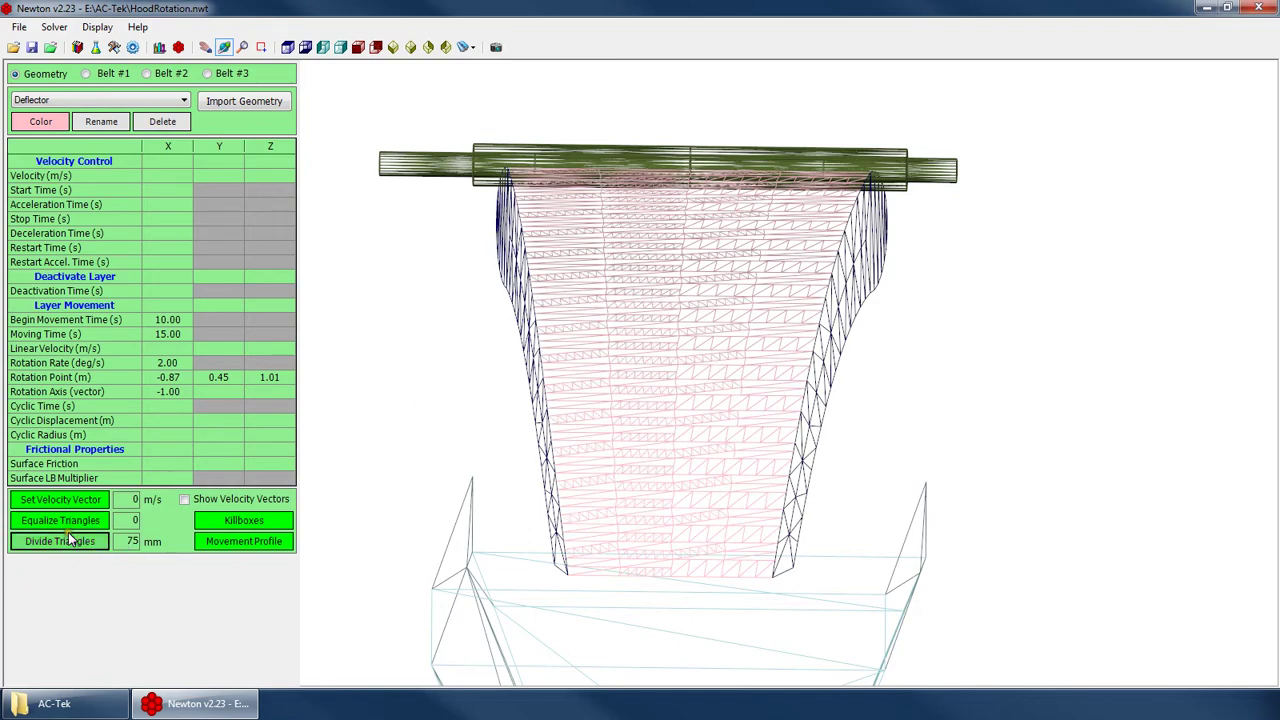
click(67, 519)
scroll(683, 320, up, 6)
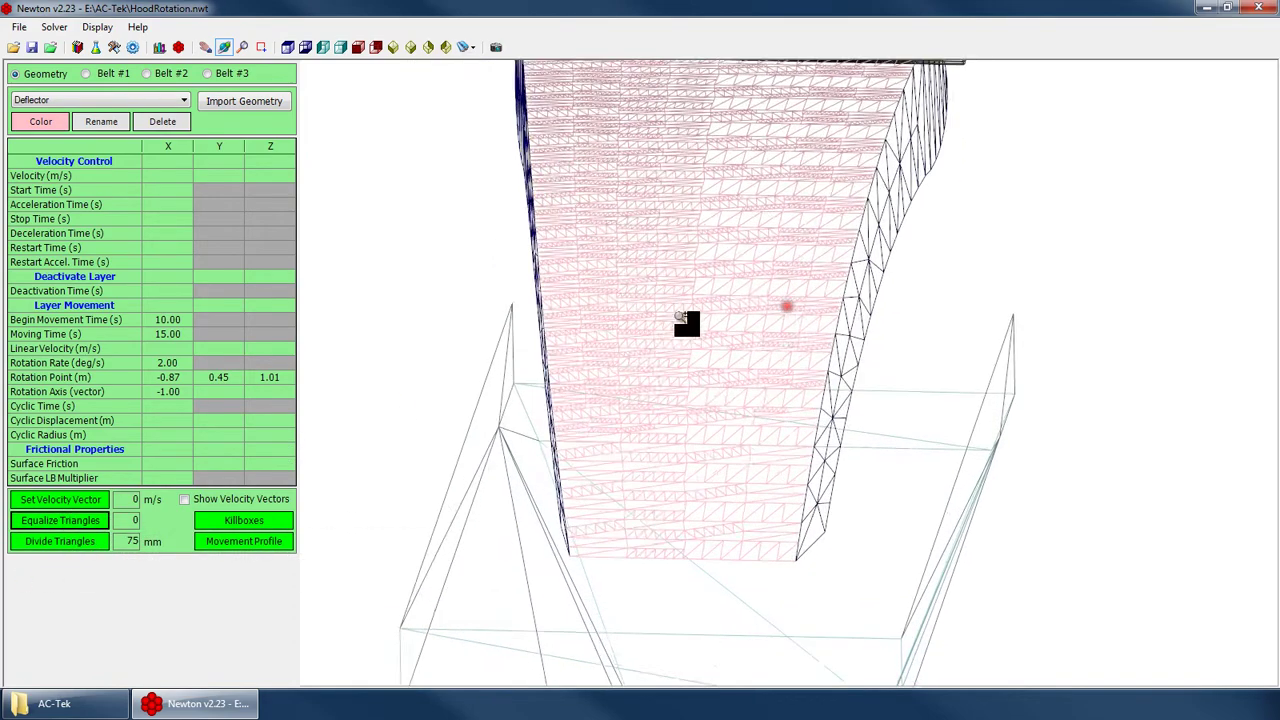
scroll(746, 257, down, 8)
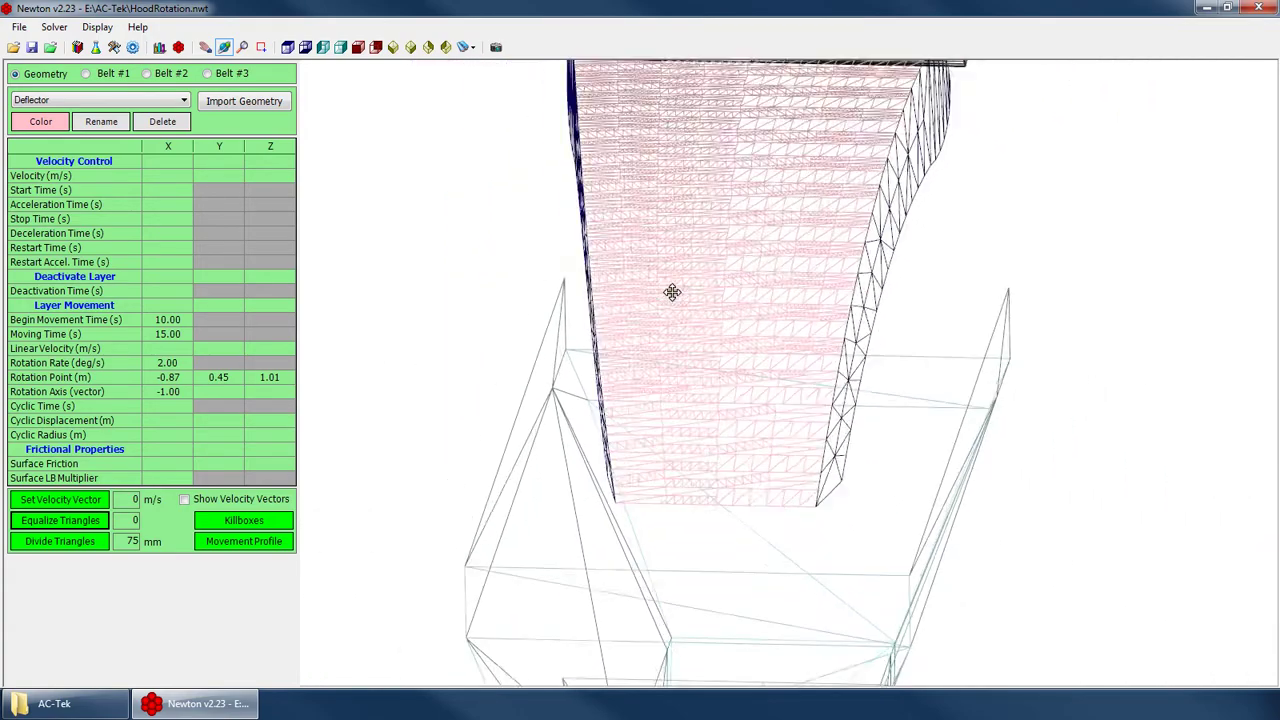
drag(774, 290, 656, 276)
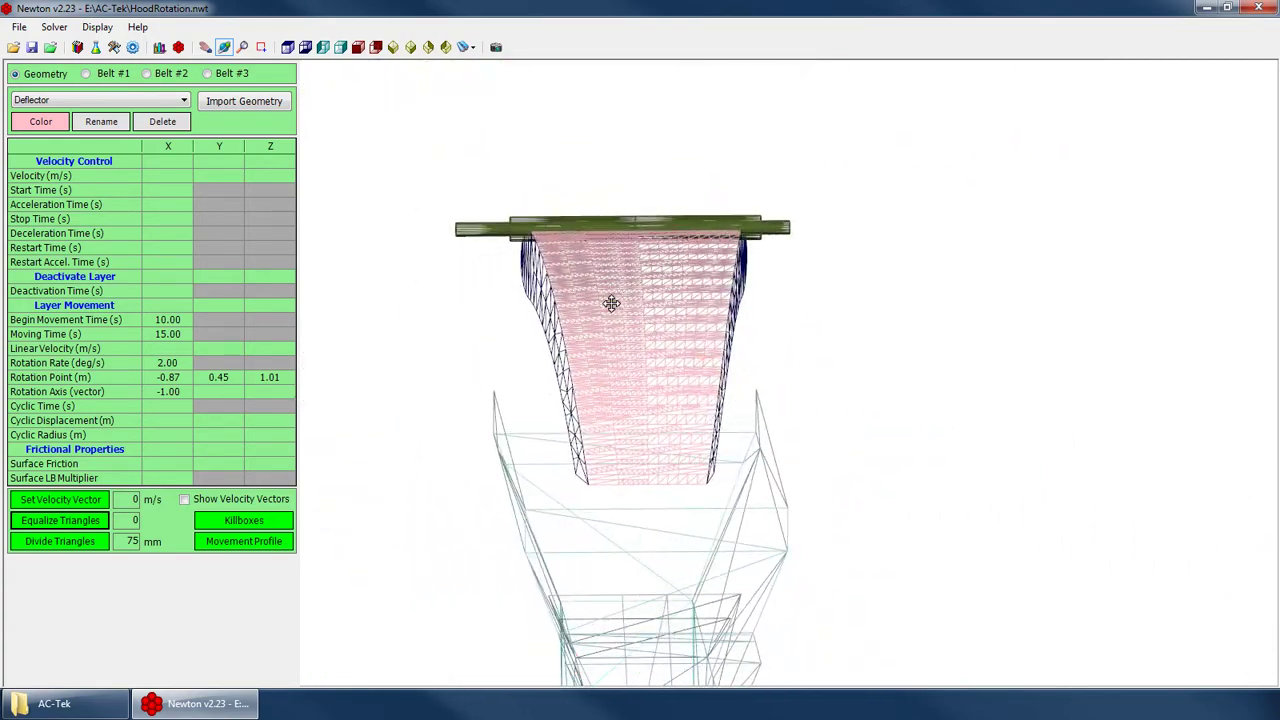
drag(750, 472, 484, 394)
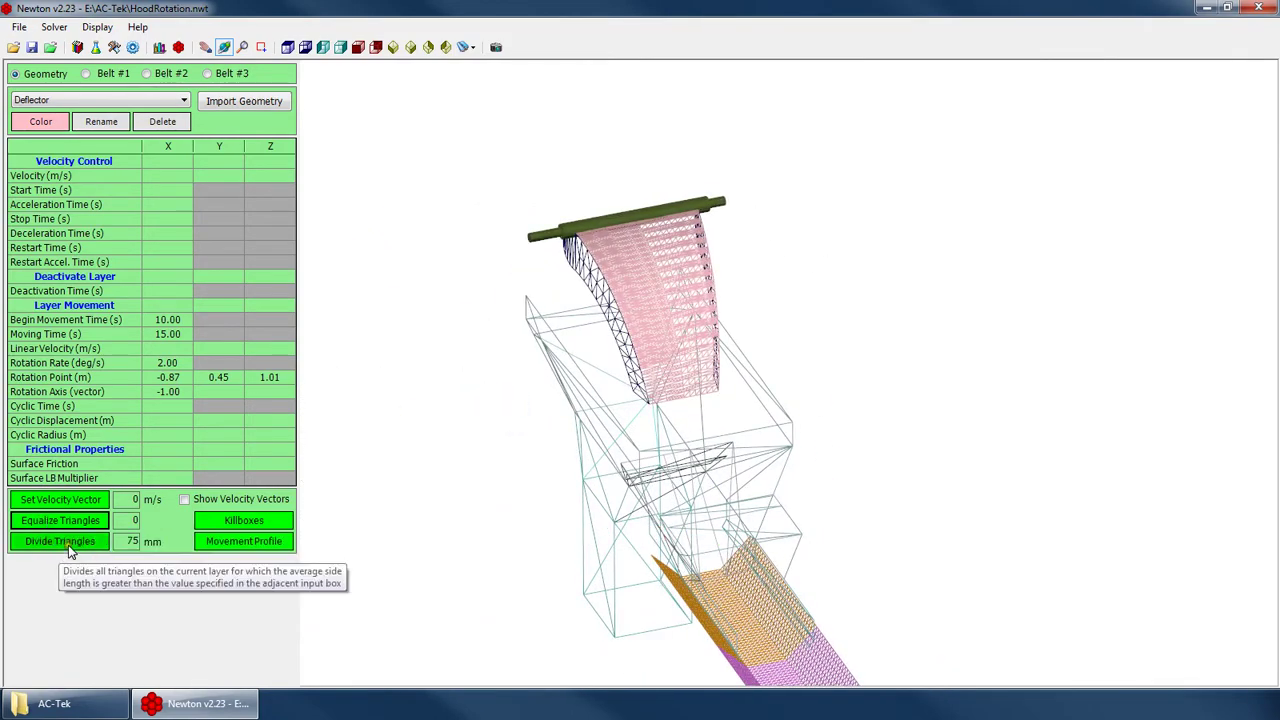
scroll(660, 430, down, 2)
drag(654, 449, 393, 190)
scroll(393, 190, up, 3)
Equalize the triangles of the Deflector Sides layer and inspect the mesh on both side plates
click(68, 100)
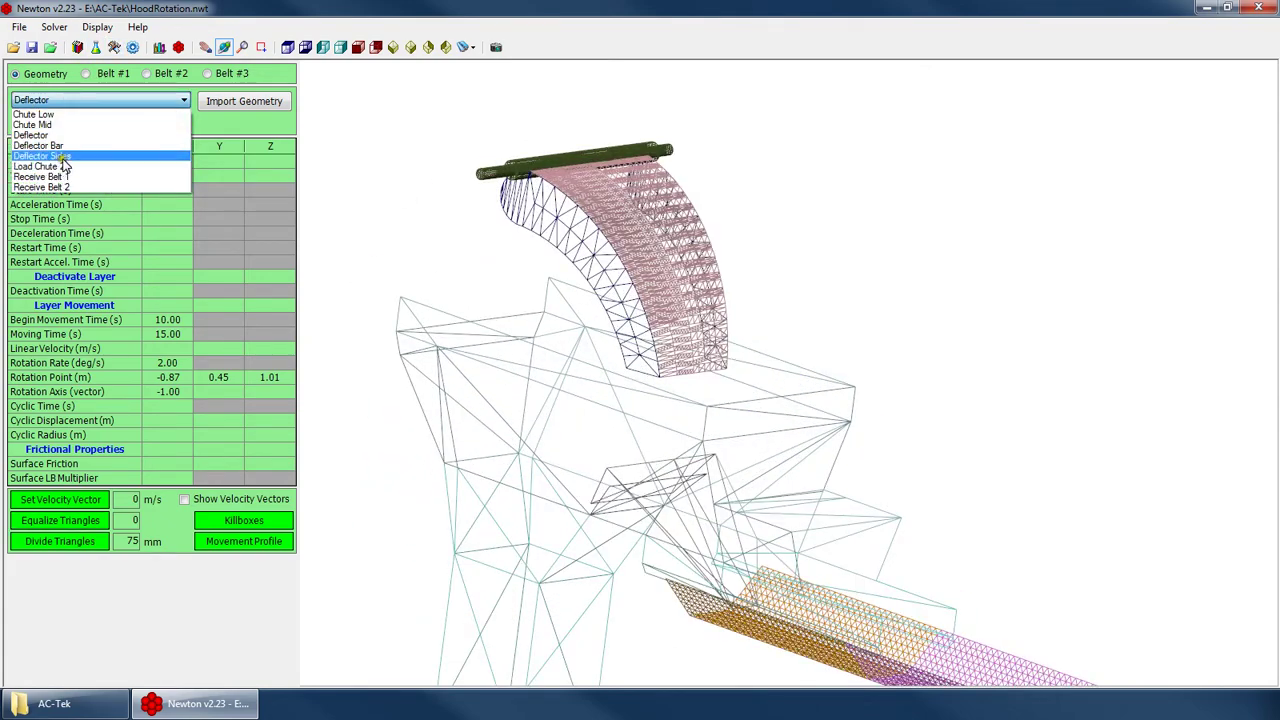
click(68, 148)
drag(596, 250, 689, 297)
scroll(582, 246, up, 3)
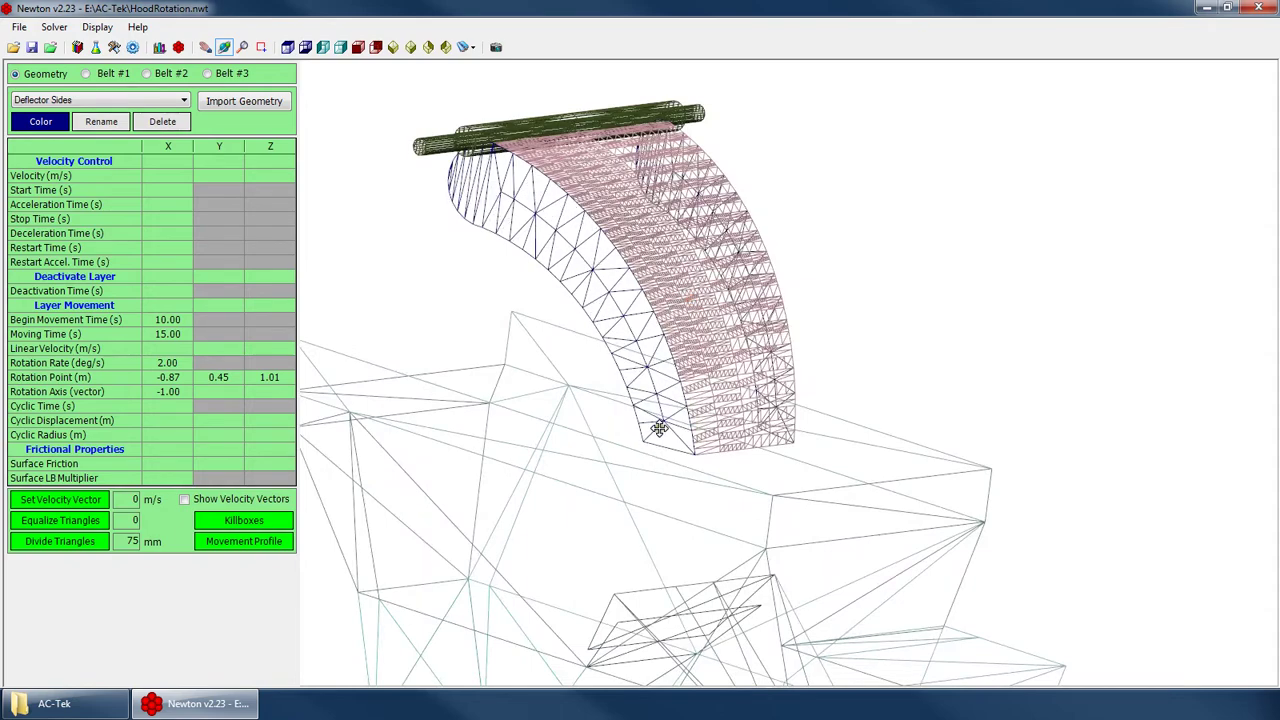
drag(524, 197, 730, 395)
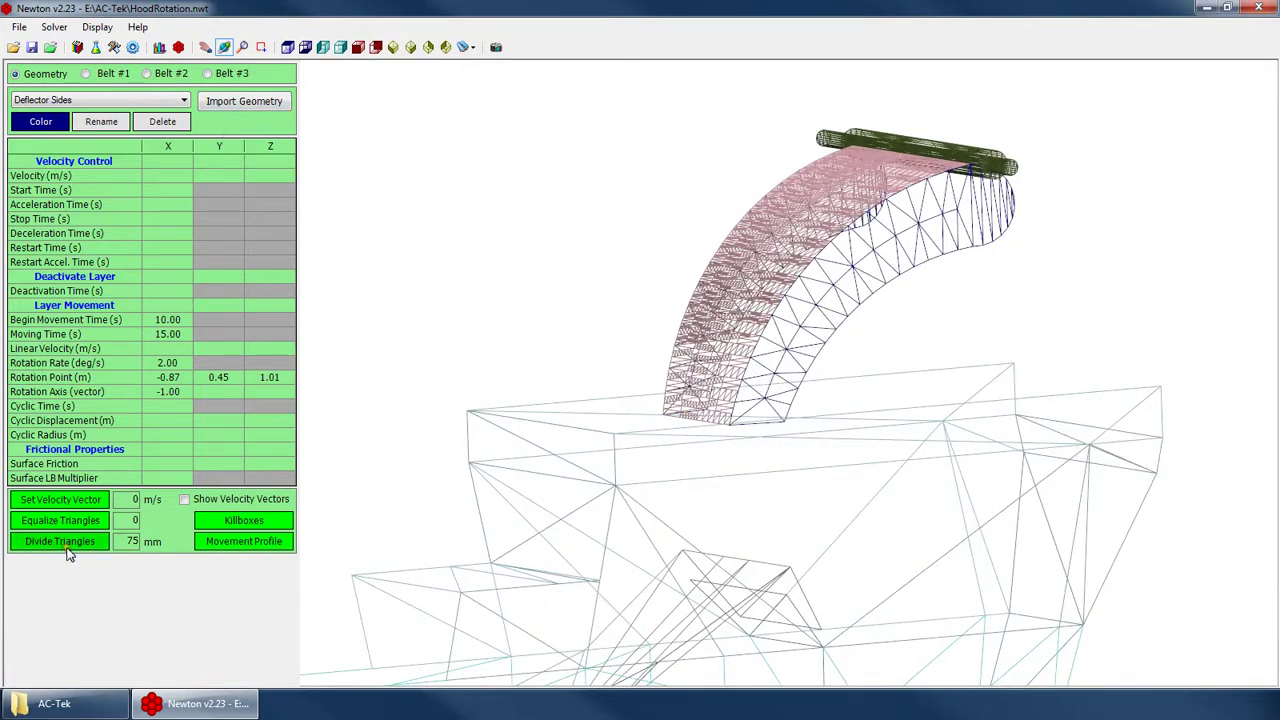
click(62, 522)
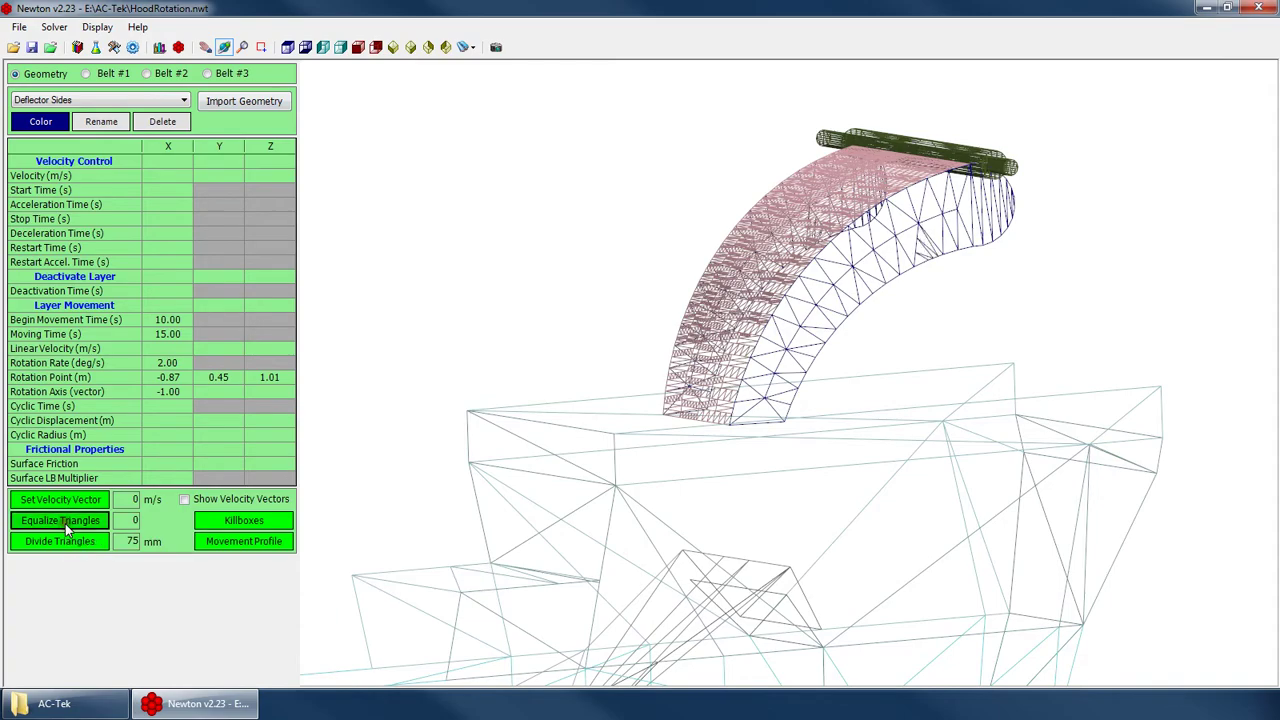
drag(1011, 320, 927, 238)
scroll(957, 285, up, 5)
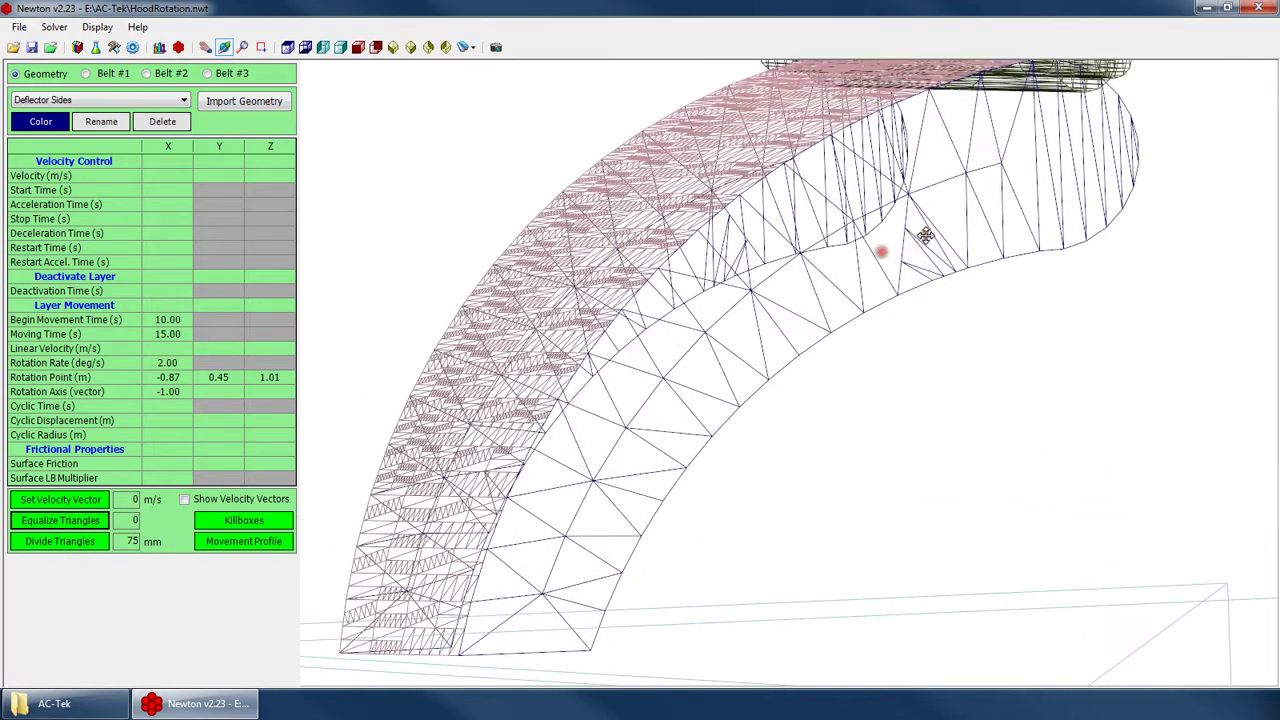
scroll(919, 242, down, 4)
drag(1020, 254, 500, 290)
drag(872, 341, 505, 289)
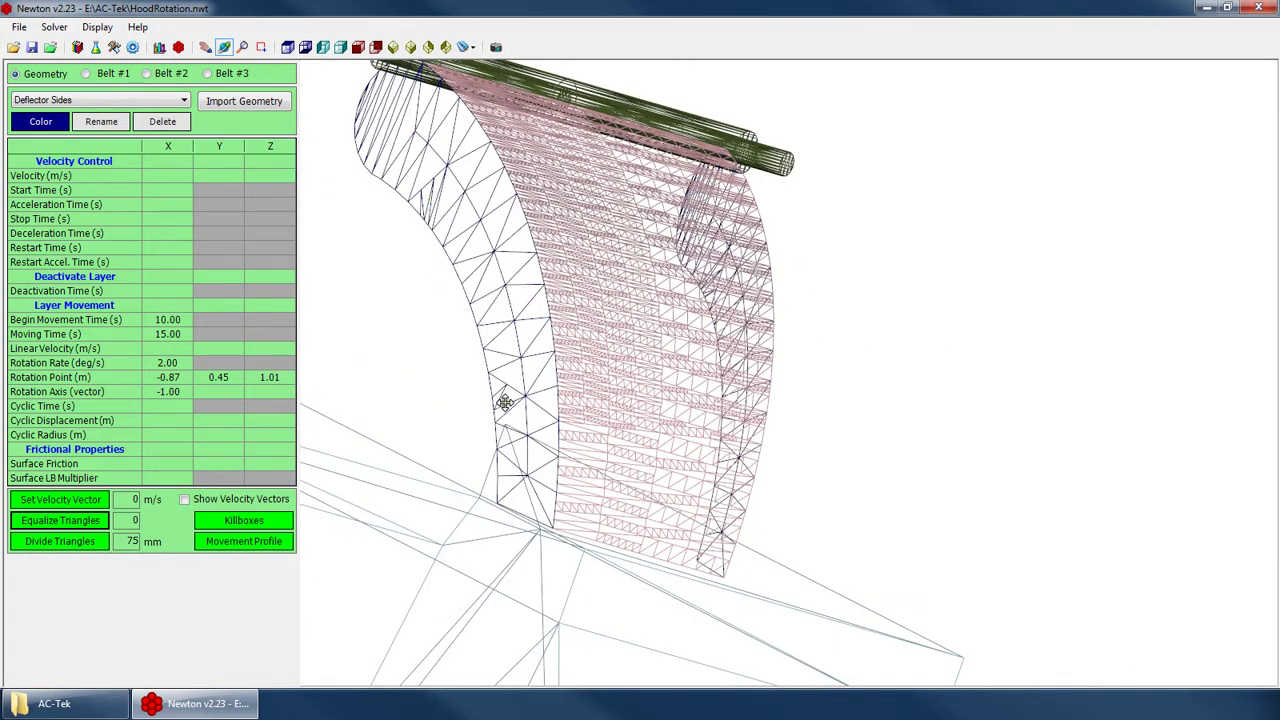
drag(582, 378, 502, 454)
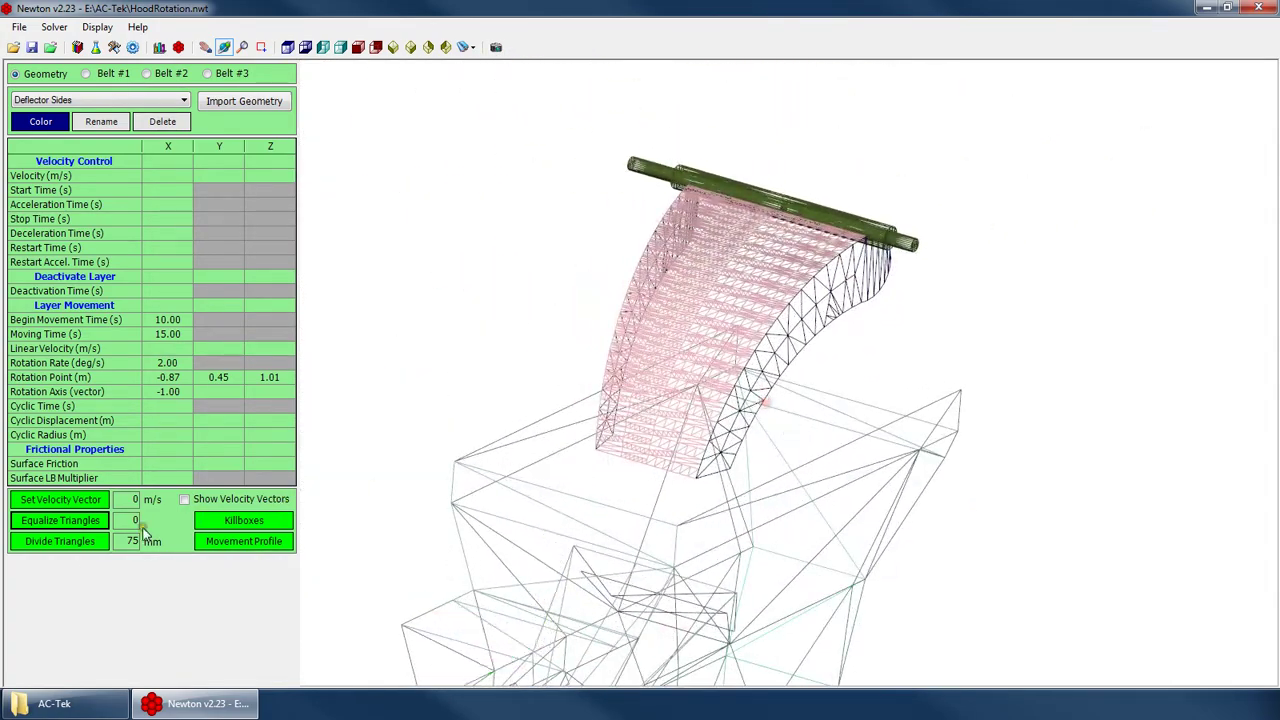
Divide the triangles of the Deflector Sides layer at the 75 mm limit and again at 70 mm
click(58, 541)
drag(884, 370, 800, 308)
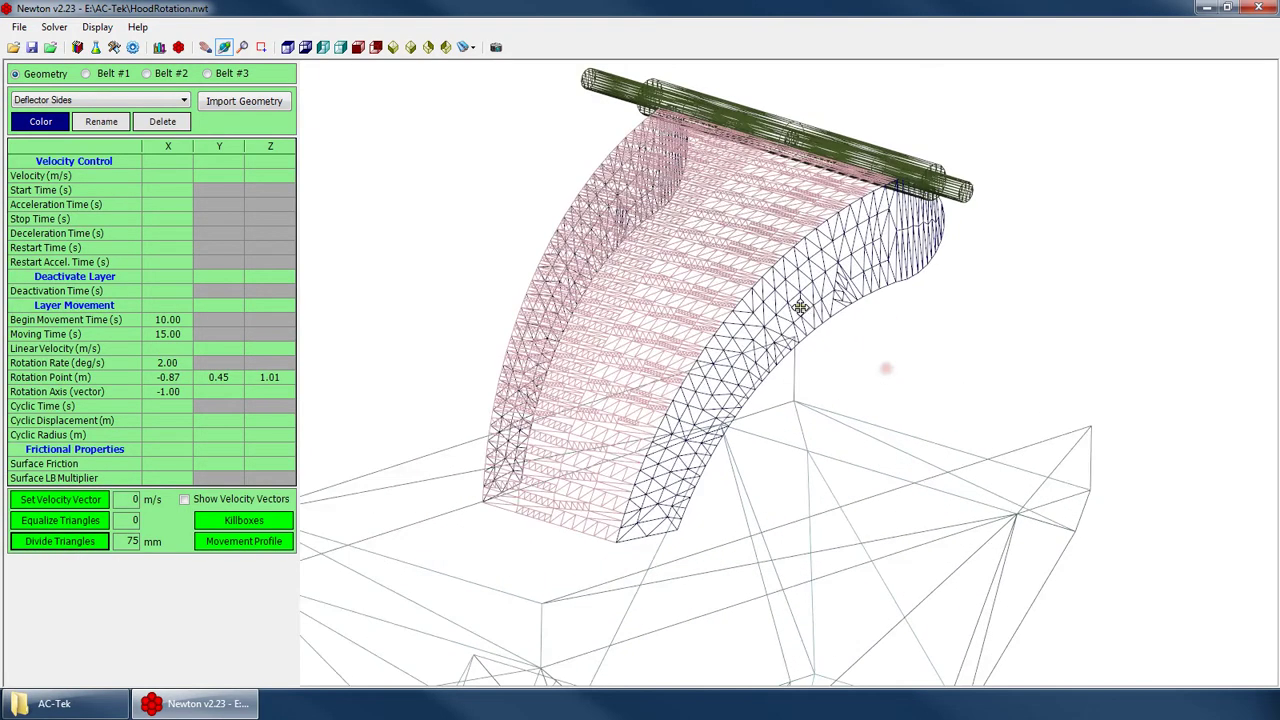
click(56, 542)
click(46, 545)
drag(115, 540, 202, 552)
text(70)
click(80, 543)
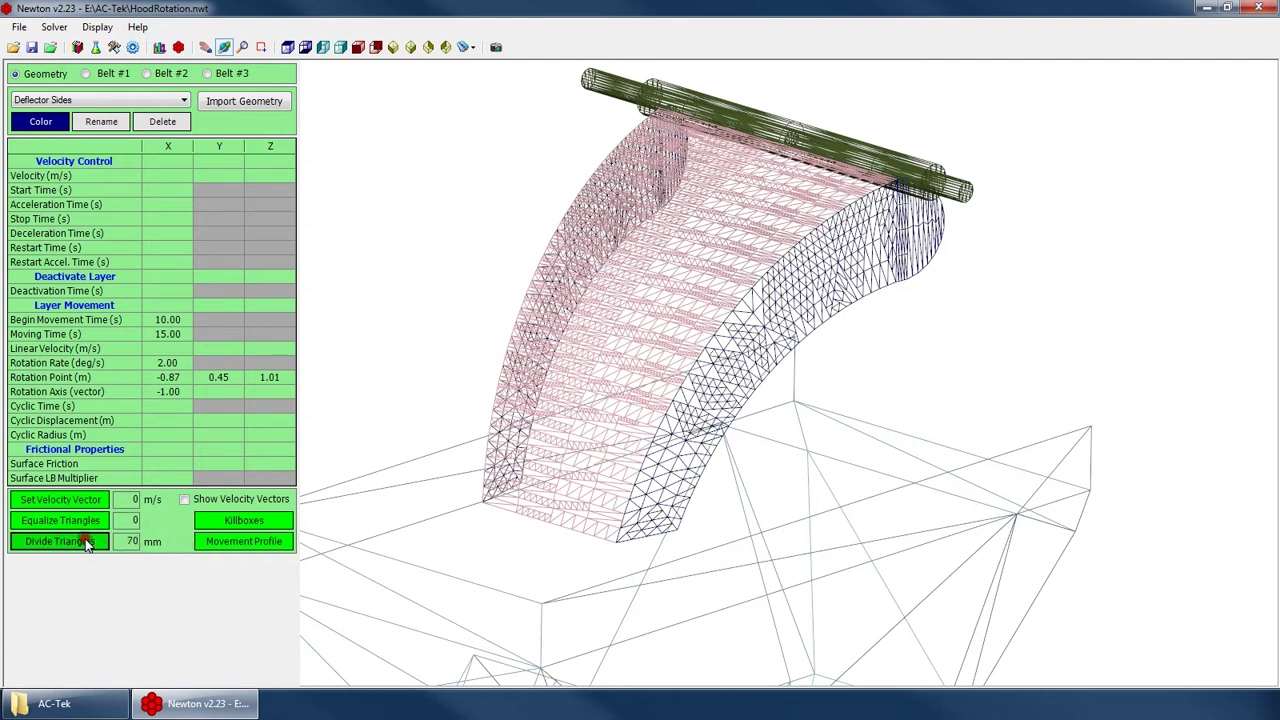
Divide the Deflector Sides triangles with a 65 mm limit and inspect the side plate mesh up close
double_click(126, 541)
text(65)
click(80, 542)
drag(722, 548, 660, 471)
scroll(706, 506, up, 3)
drag(594, 514, 577, 491)
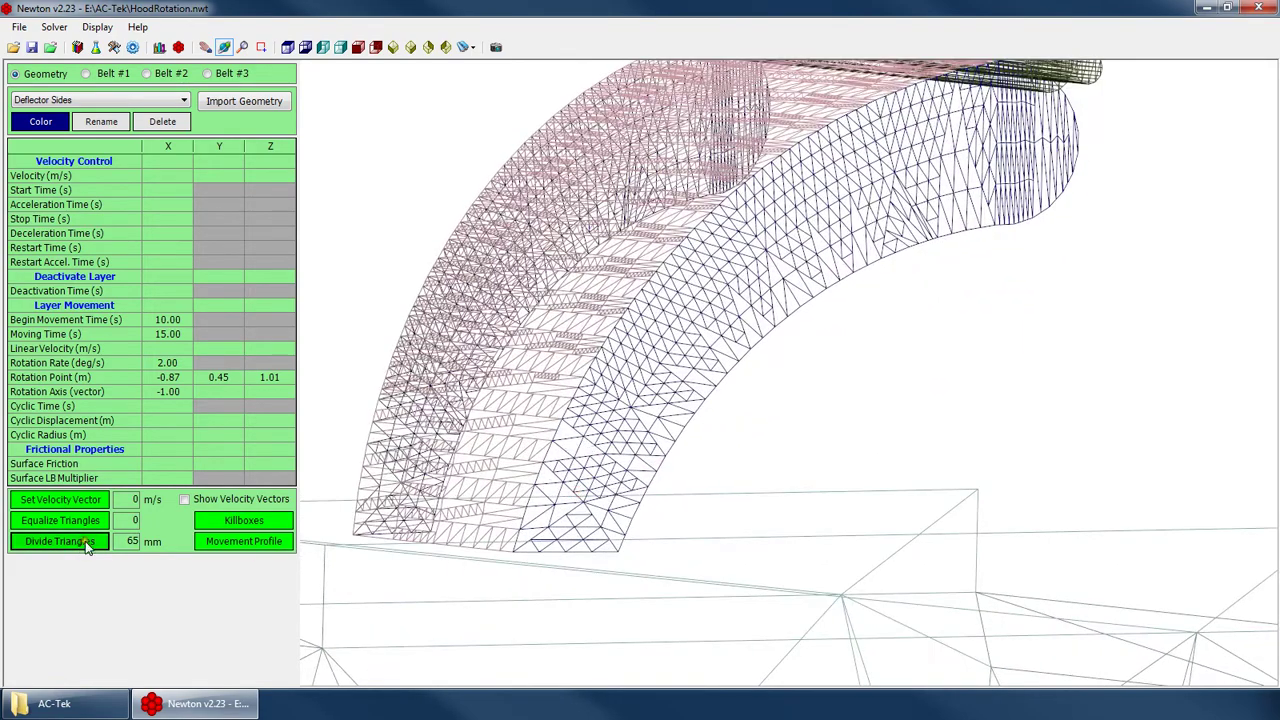
Lower the divide limit to 60 mm and divide the Deflector Sides triangles
drag(116, 537, 177, 553)
text(60)
click(82, 546)
click(84, 541)
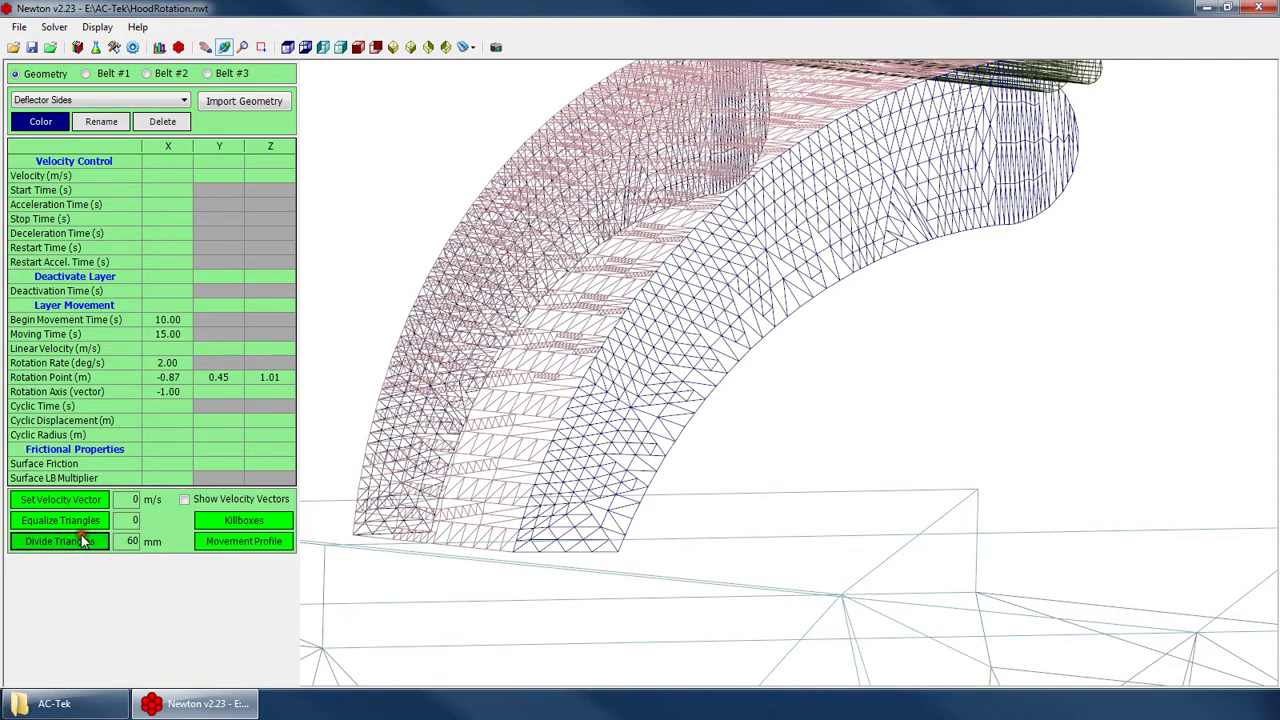
Check both side plates and divide the Deflector Sides triangles with a 58 mm limit
drag(986, 370, 922, 321)
scroll(922, 321, down, 5)
drag(666, 343, 700, 372)
drag(435, 401, 486, 450)
click(120, 537)
drag(125, 539, 181, 541)
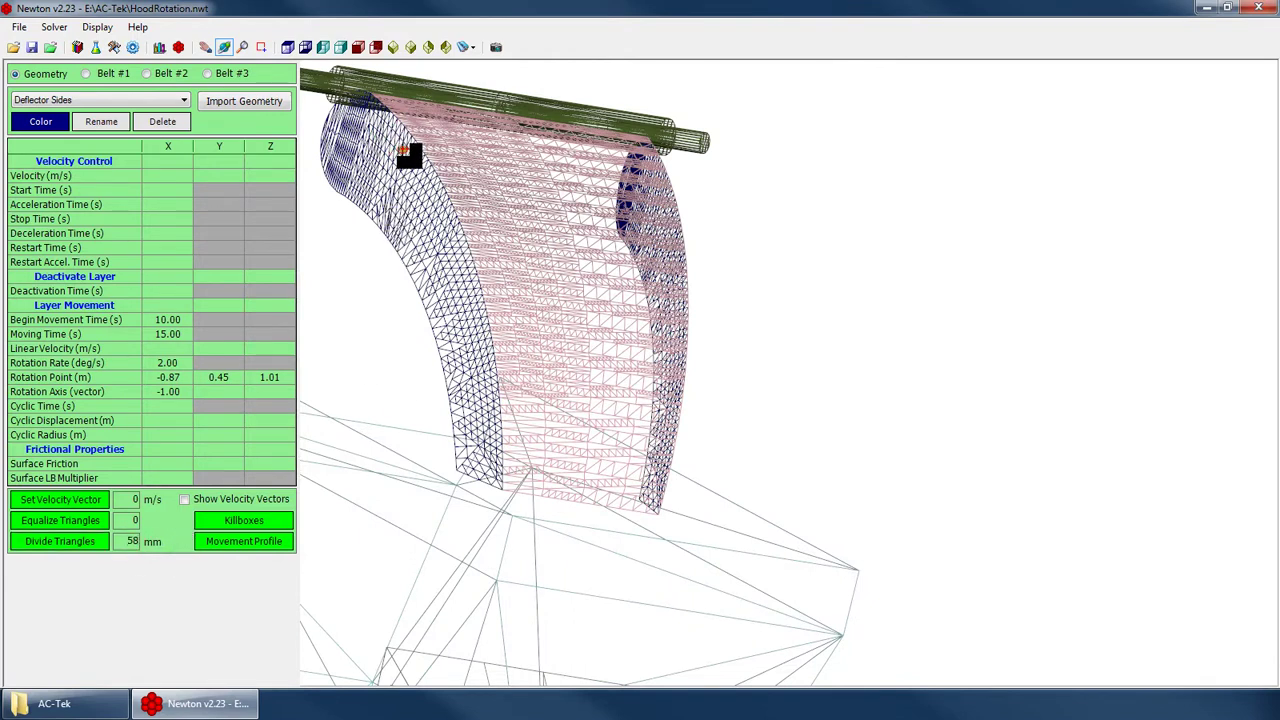
click(52, 541)
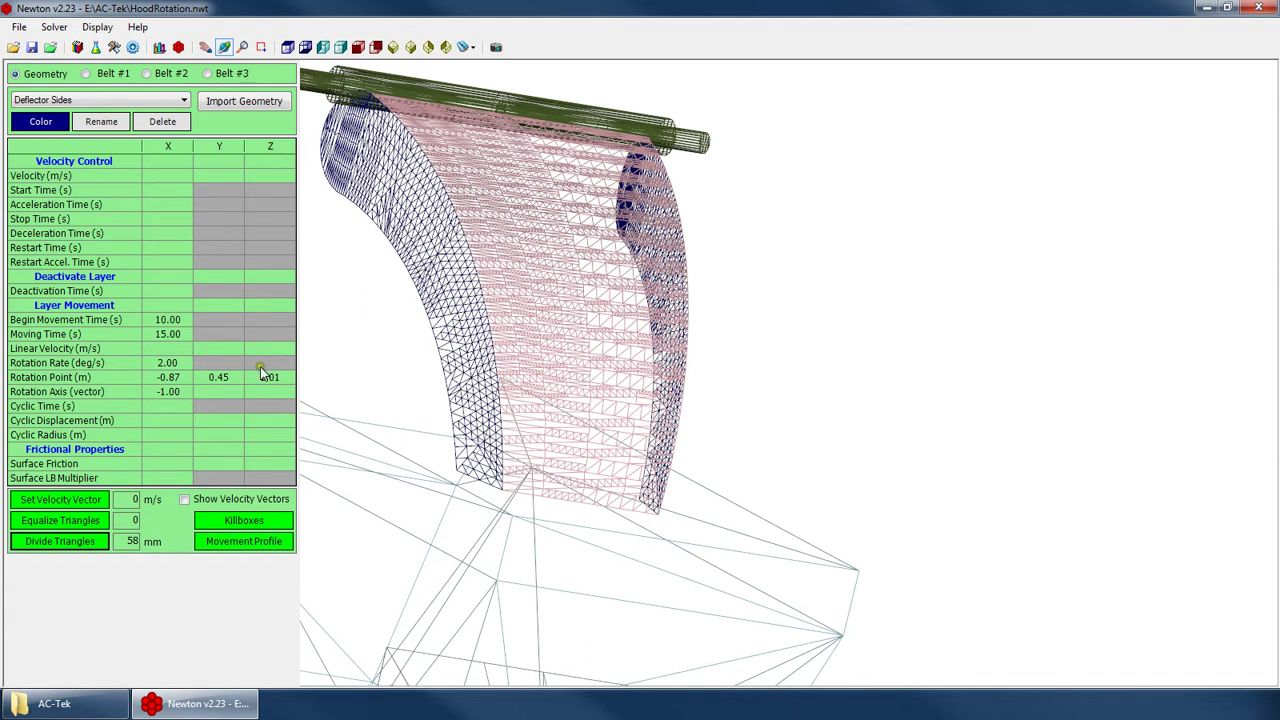
Divide the Deflector Sides triangles with a 55 mm limit and inspect the mesh on both plates
drag(124, 541, 200, 548)
text(55)
click(72, 541)
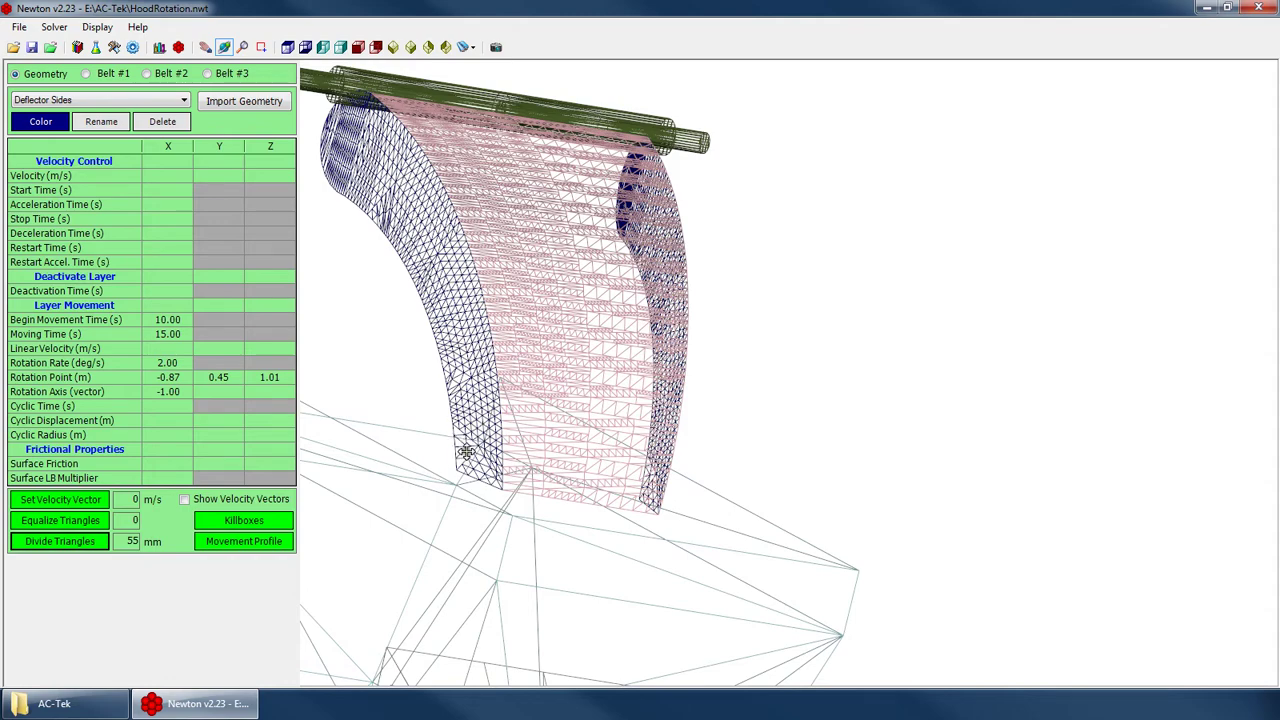
drag(654, 514, 483, 491)
scroll(483, 491, down, 4)
scroll(723, 470, up, 4)
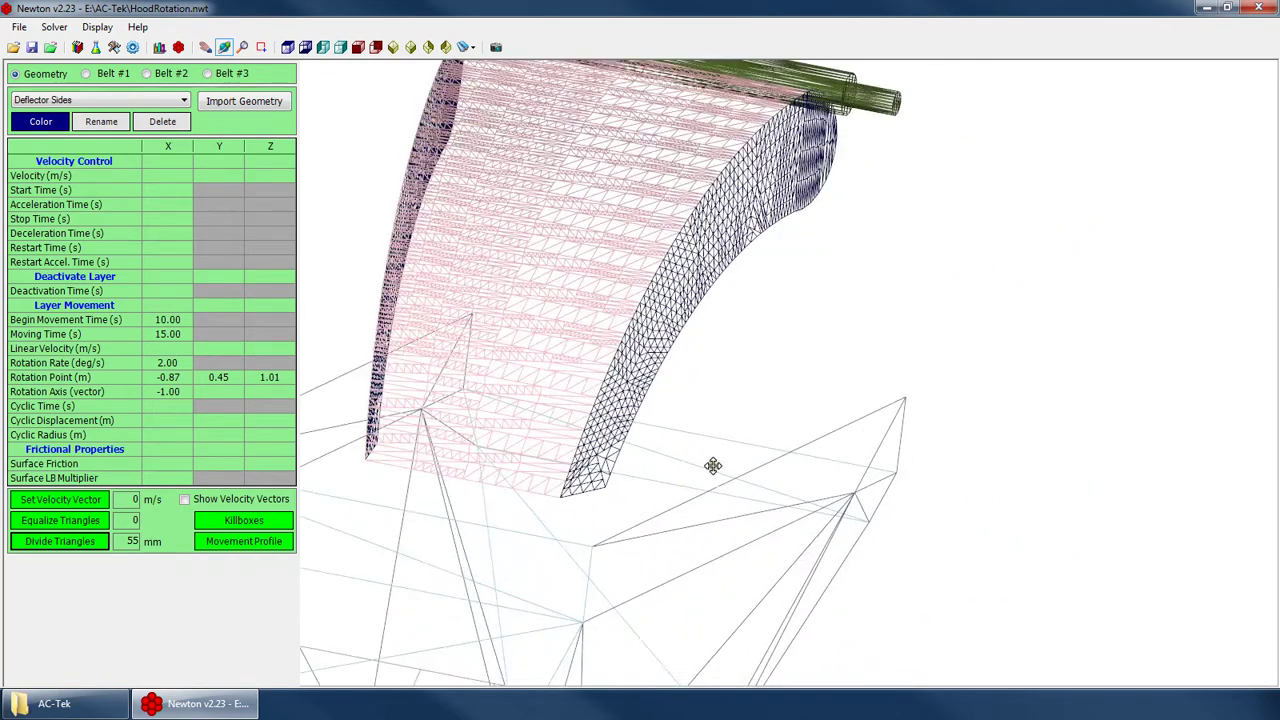
drag(723, 469, 738, 347)
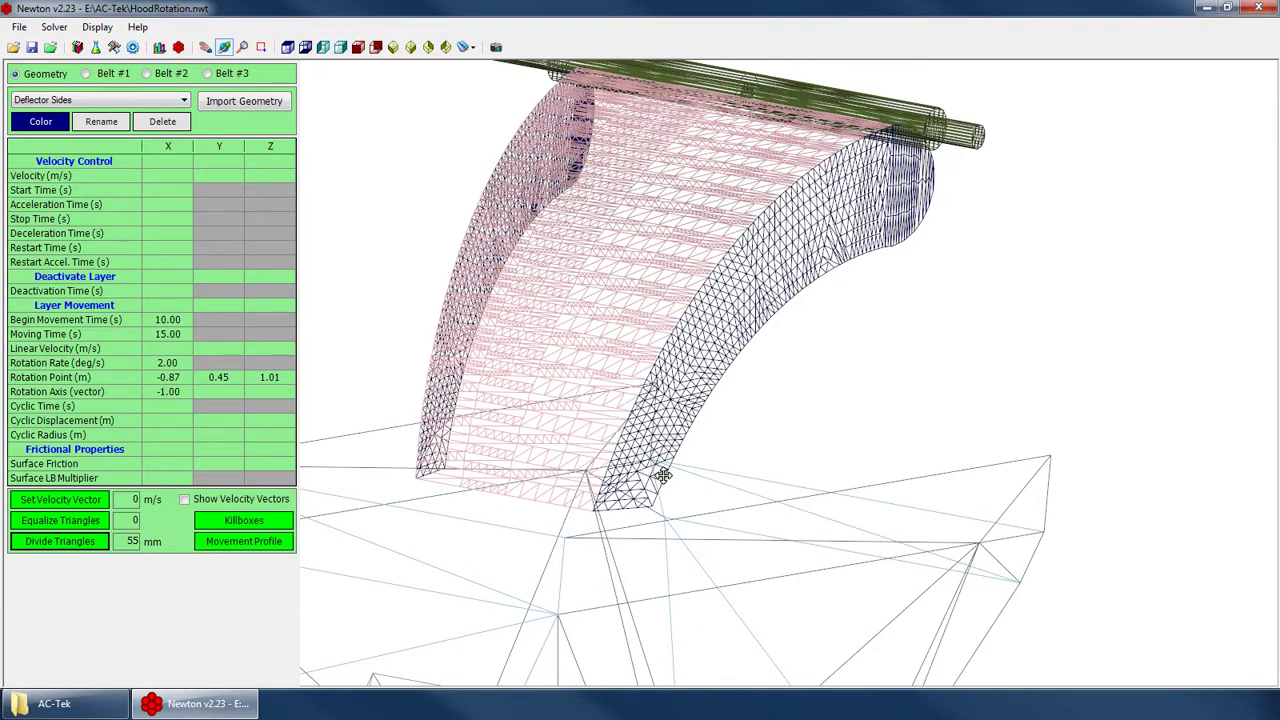
Examine the refined deflector and side plate meshes from several angles alongside the two receive belt sections
drag(659, 471, 600, 188)
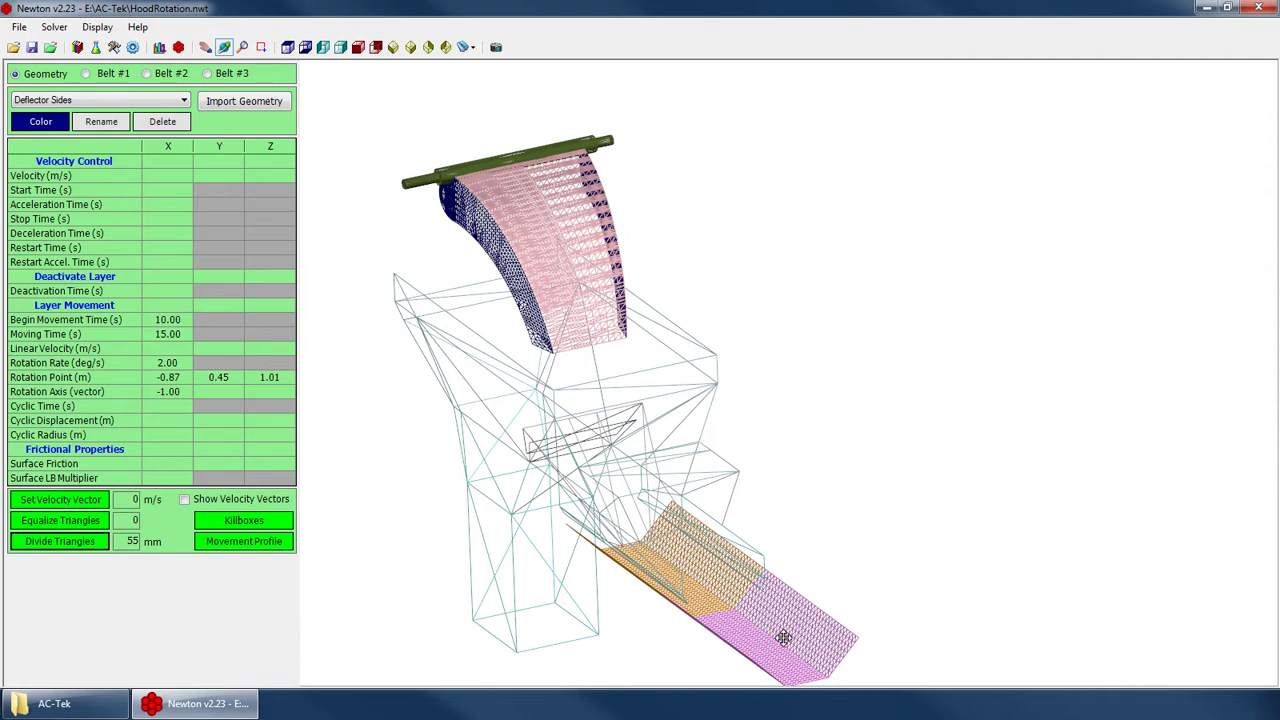
scroll(868, 502, down, 5)
drag(563, 420, 603, 449)
scroll(769, 589, up, 5)
drag(769, 589, 780, 532)
drag(789, 487, 737, 220)
scroll(731, 214, up, 3)
drag(620, 400, 743, 417)
scroll(700, 350, down, 3)
middle_drag(485, 368, 509, 354)
scroll(515, 350, up, 3)
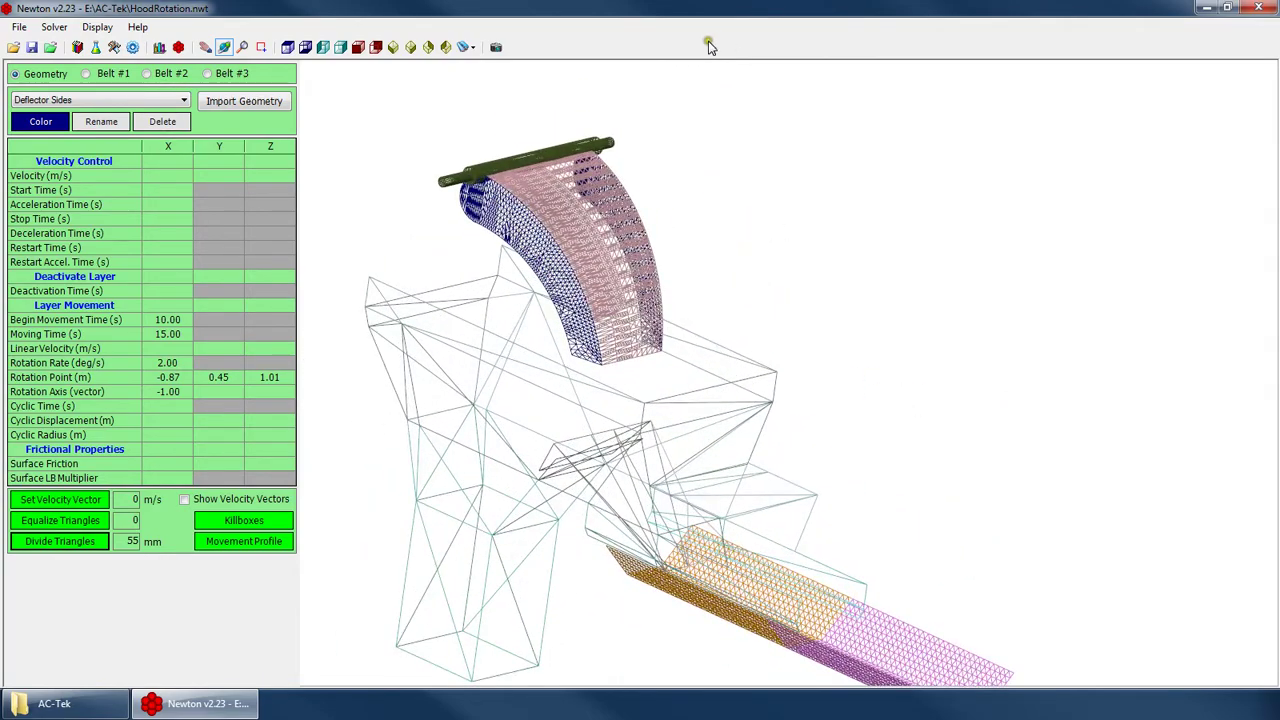
Restore the HoodRotation.nwt project window to a smaller size and close Newton
double_click(754, 8)
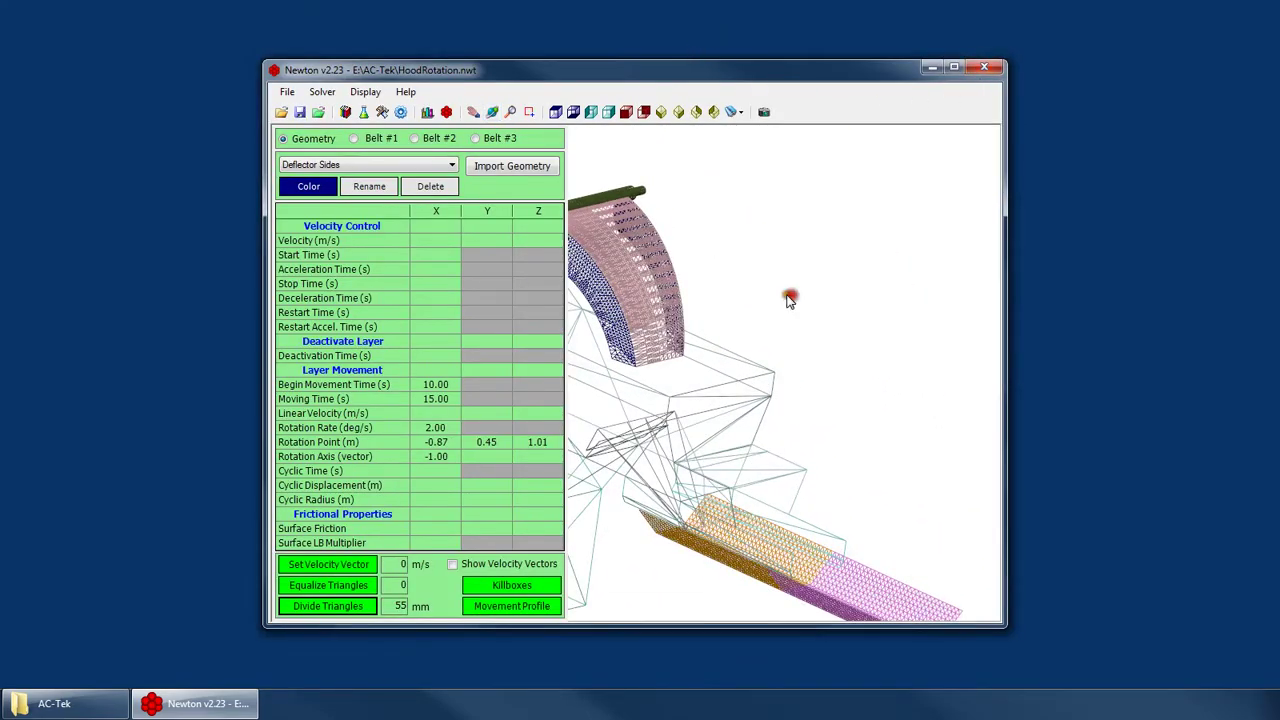
scroll(702, 284, down, 4)
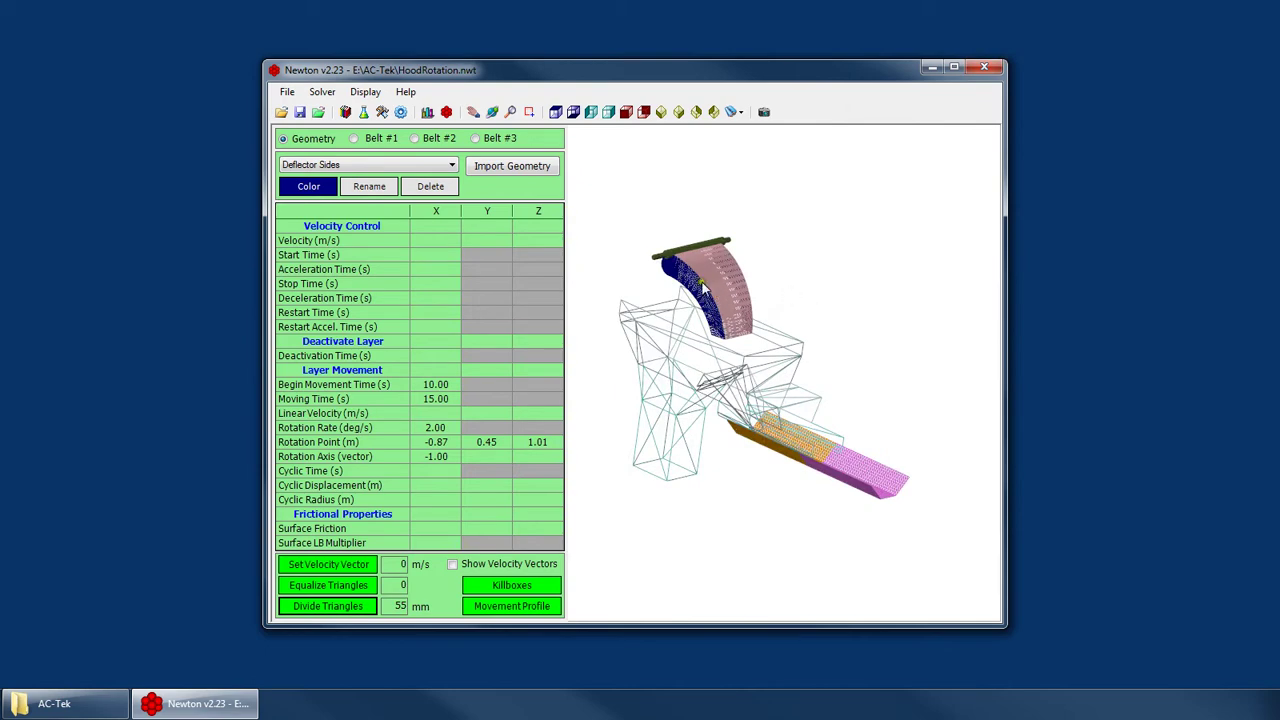
click(995, 68)
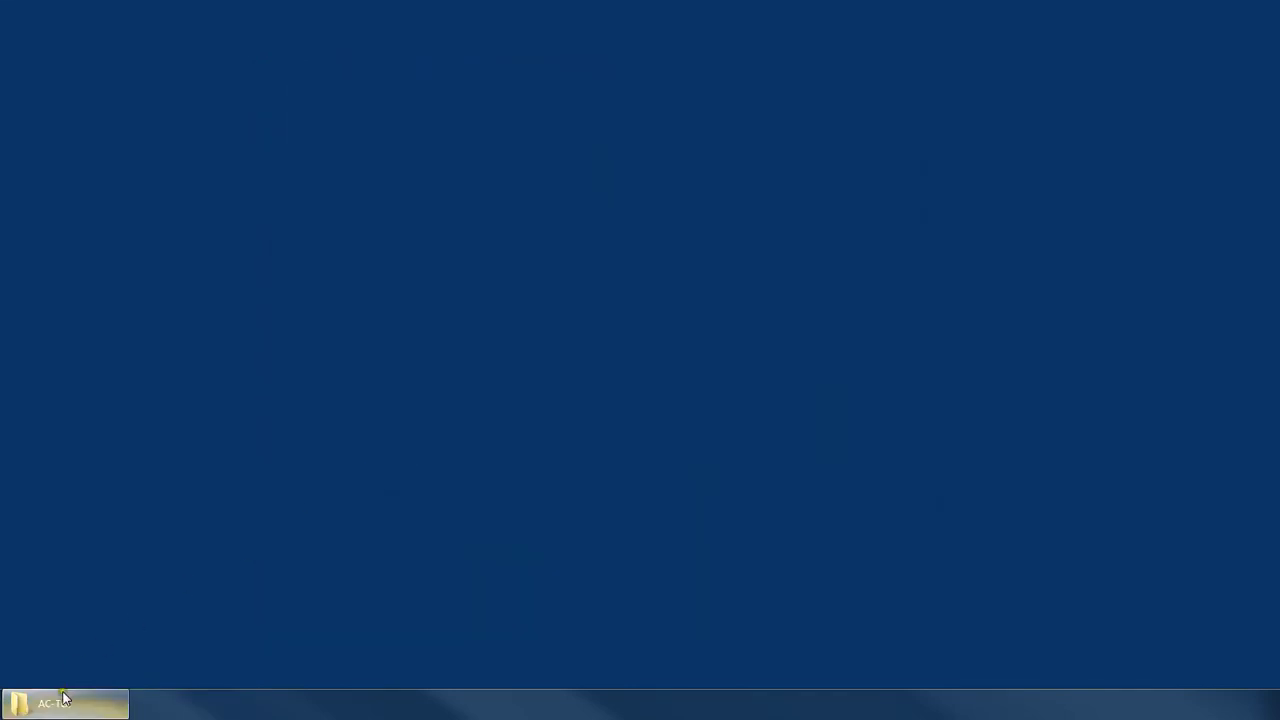
Switch to the AC-Tek folder, watch the Hood Rotation.avi simulation video, and close the player
click(63, 700)
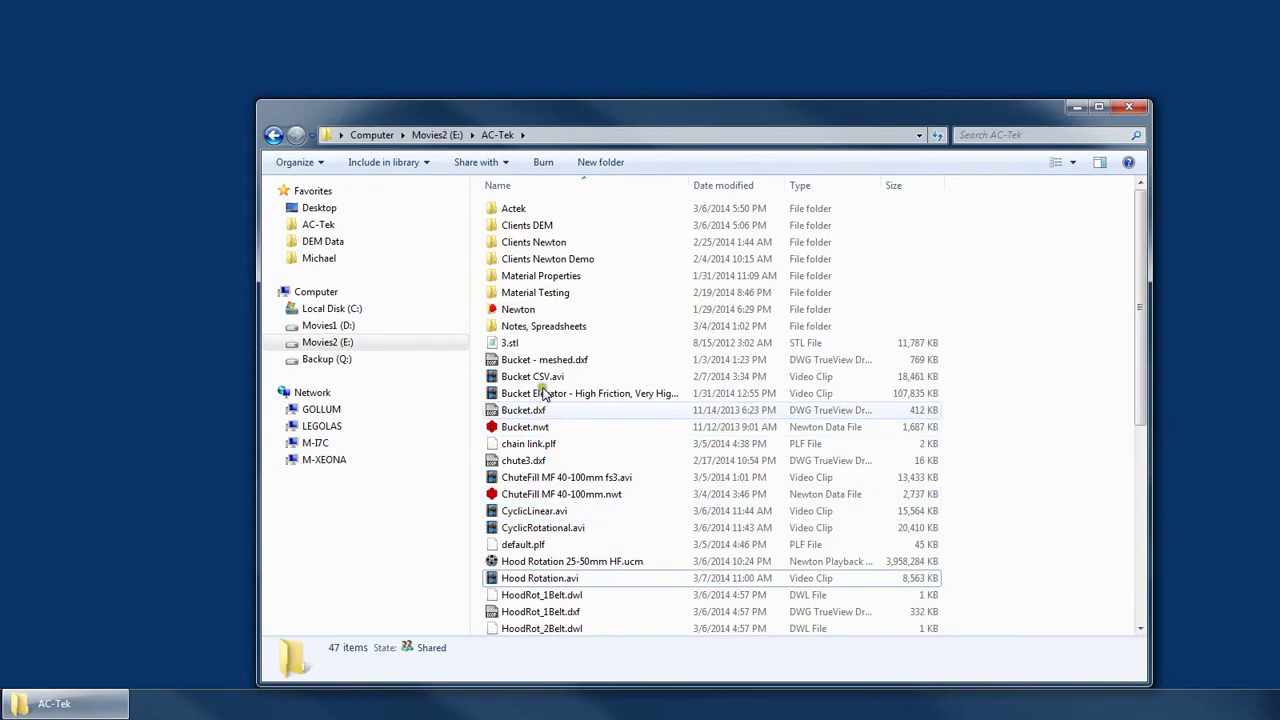
double_click(545, 576)
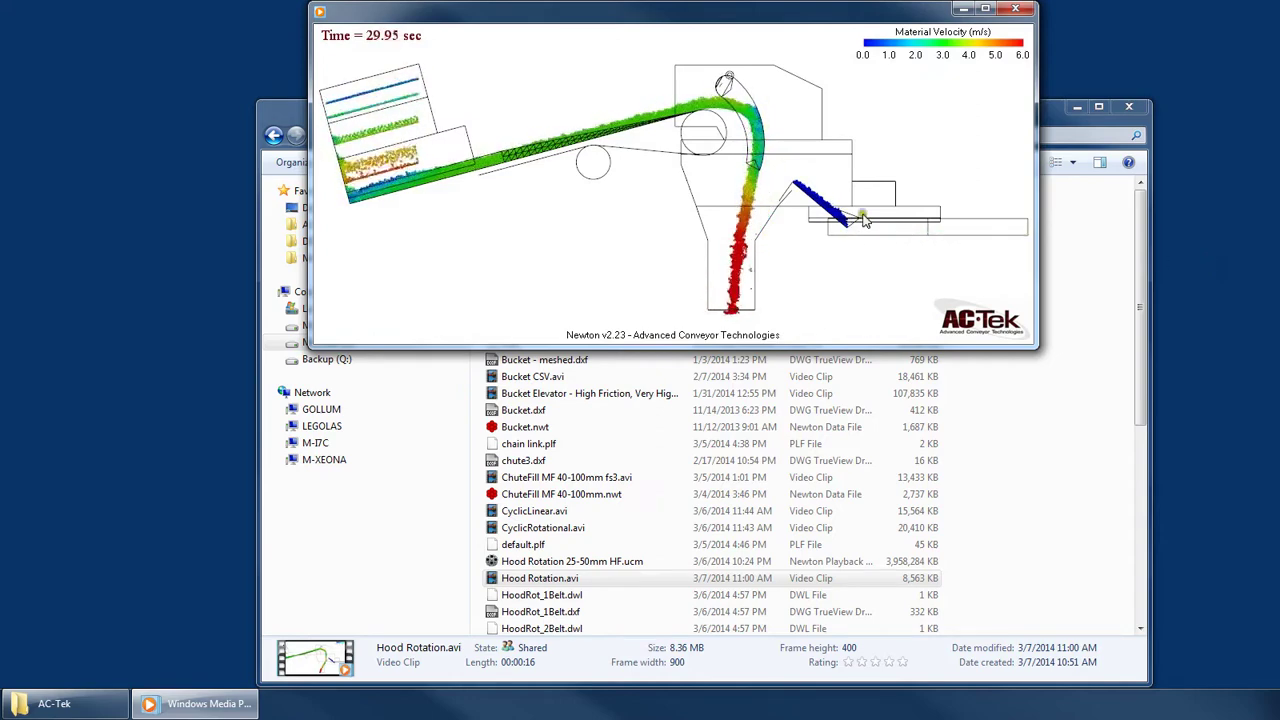
click(1020, 12)
click(1029, 543)
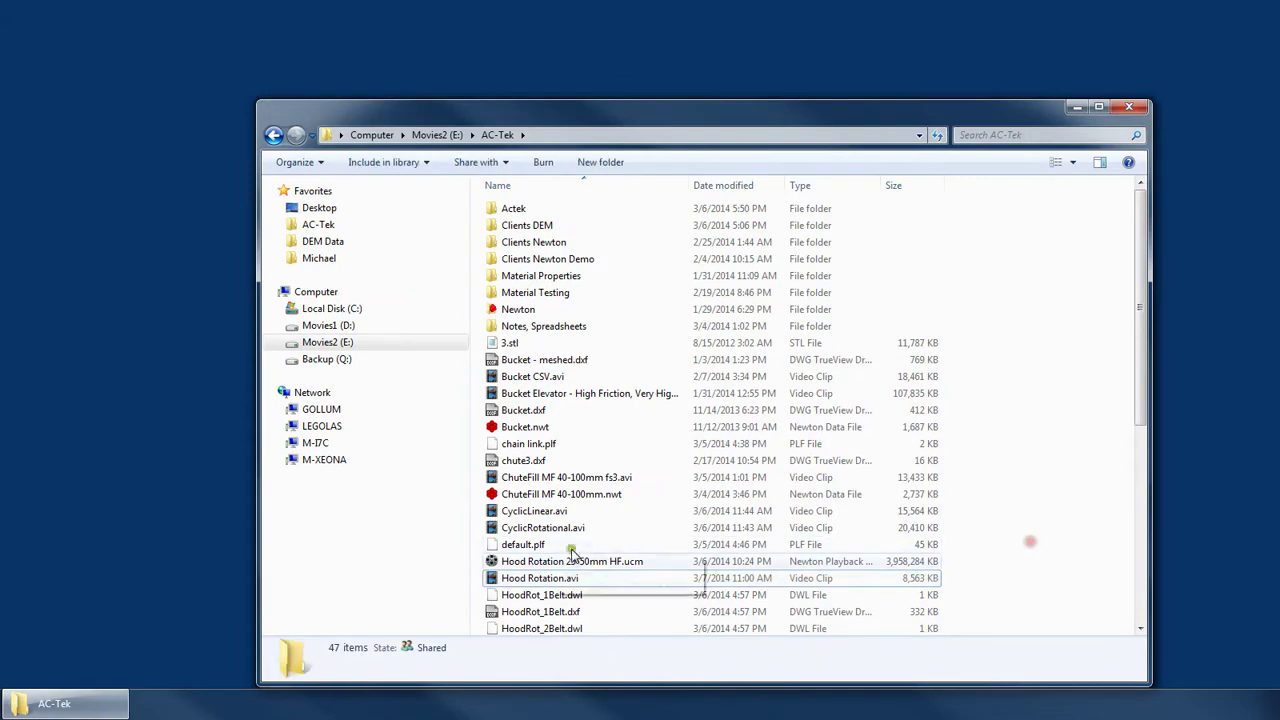
Open the Newton playback file Hood Rotation 25-50mm HF.ucm, minimize the folder, and maximize the playback window
click(563, 561)
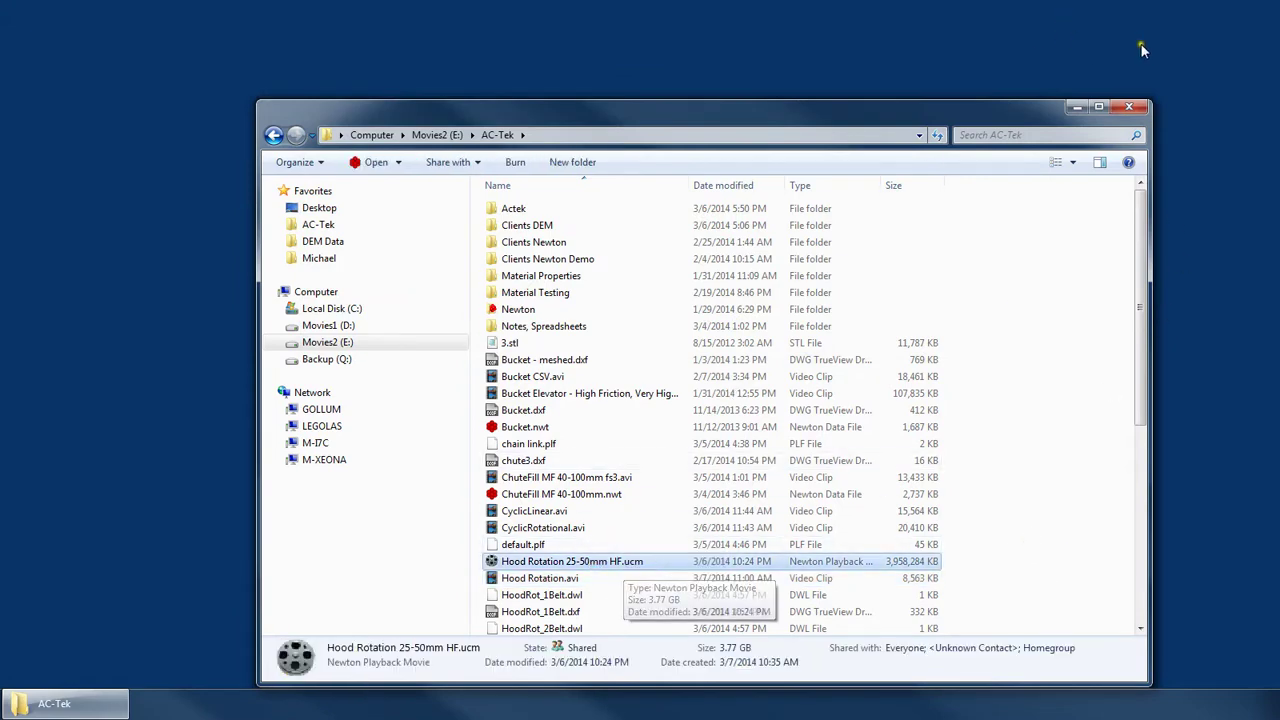
click(1076, 108)
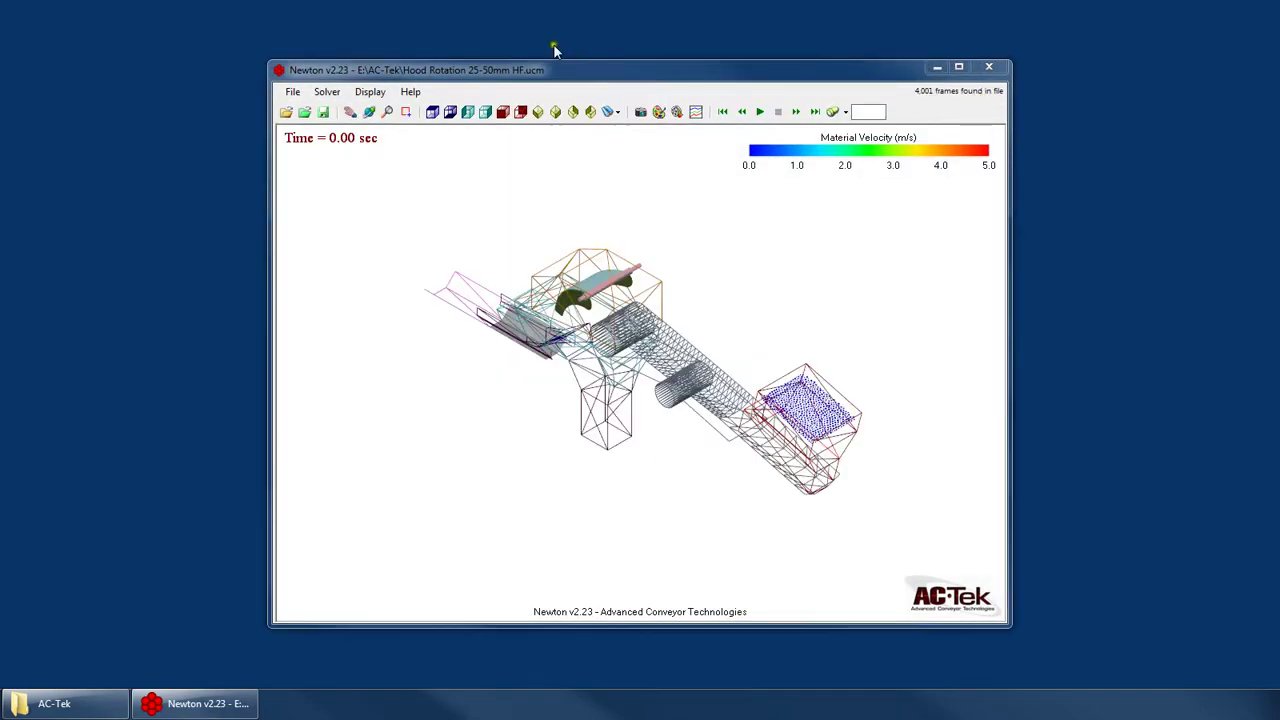
double_click(587, 70)
Set an isometric view of the transfer chute and orbit the model to show the deflector and receive belts
click(300, 47)
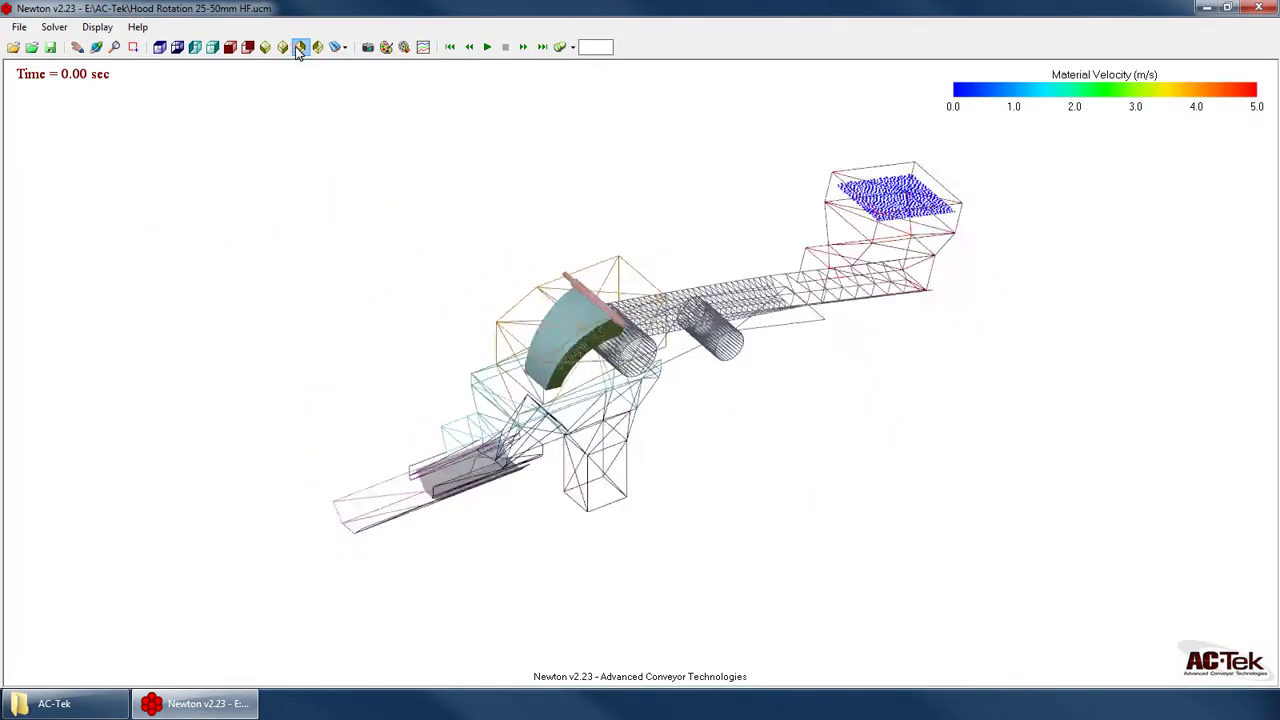
scroll(731, 423, up, 5)
right_click(670, 304)
click(722, 347)
right_click(693, 299)
click(733, 329)
drag(732, 333, 638, 328)
scroll(624, 323, down, 4)
Jump through the playback to 20%, 50% and 70% of the simulation, and return to 20%
click(565, 47)
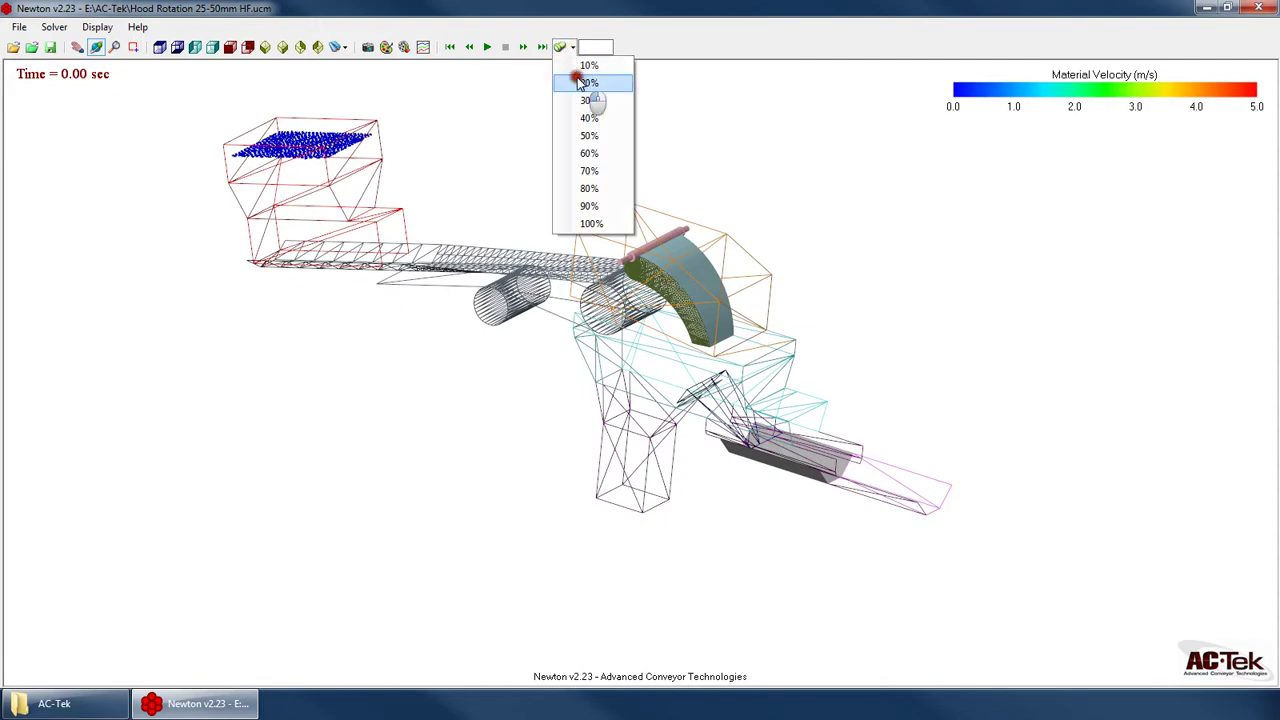
click(586, 86)
click(565, 47)
click(584, 132)
click(570, 47)
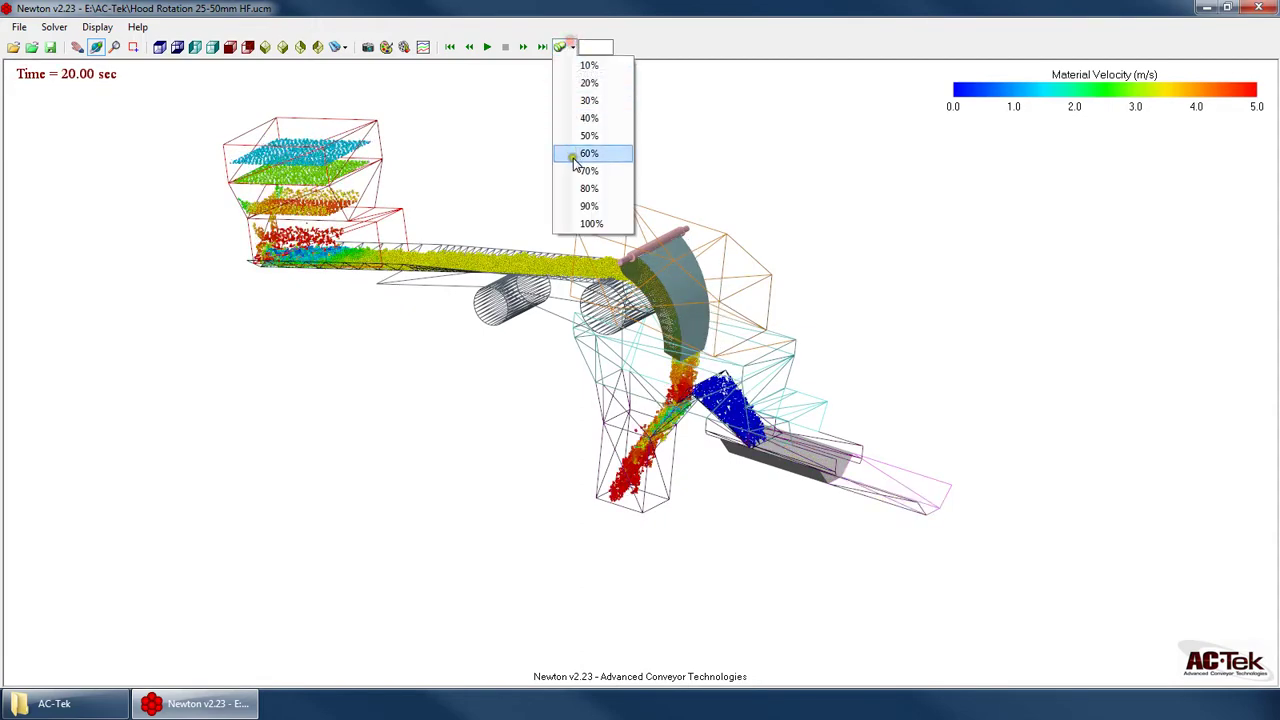
click(594, 167)
drag(690, 160, 561, 186)
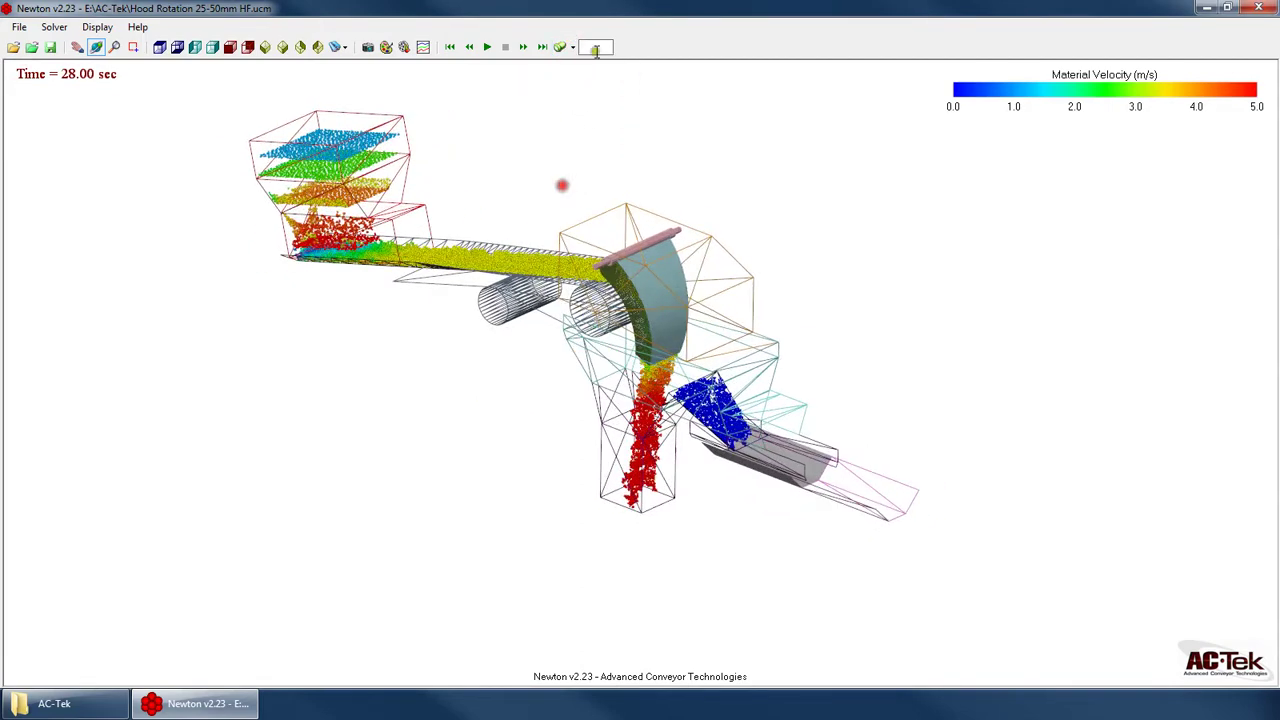
click(573, 48)
click(581, 79)
Display all model surfaces as outer lines only and move in on the material flow
right_click(692, 224)
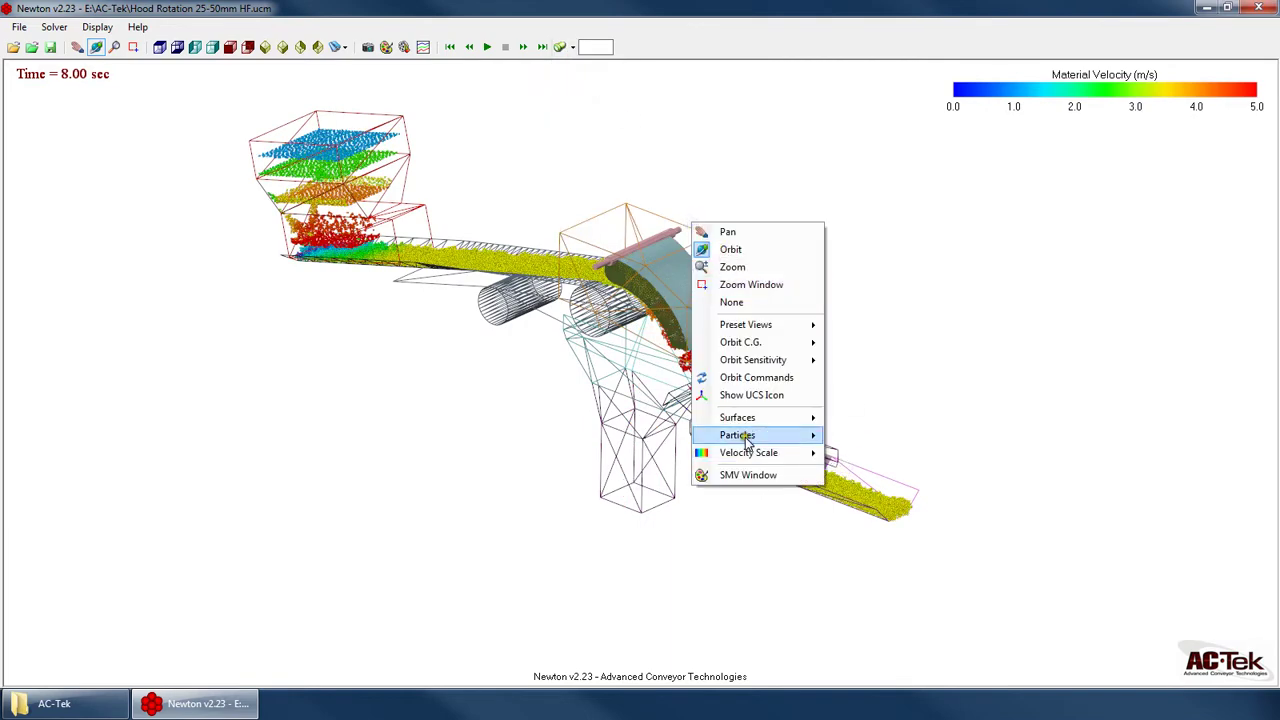
click(740, 418)
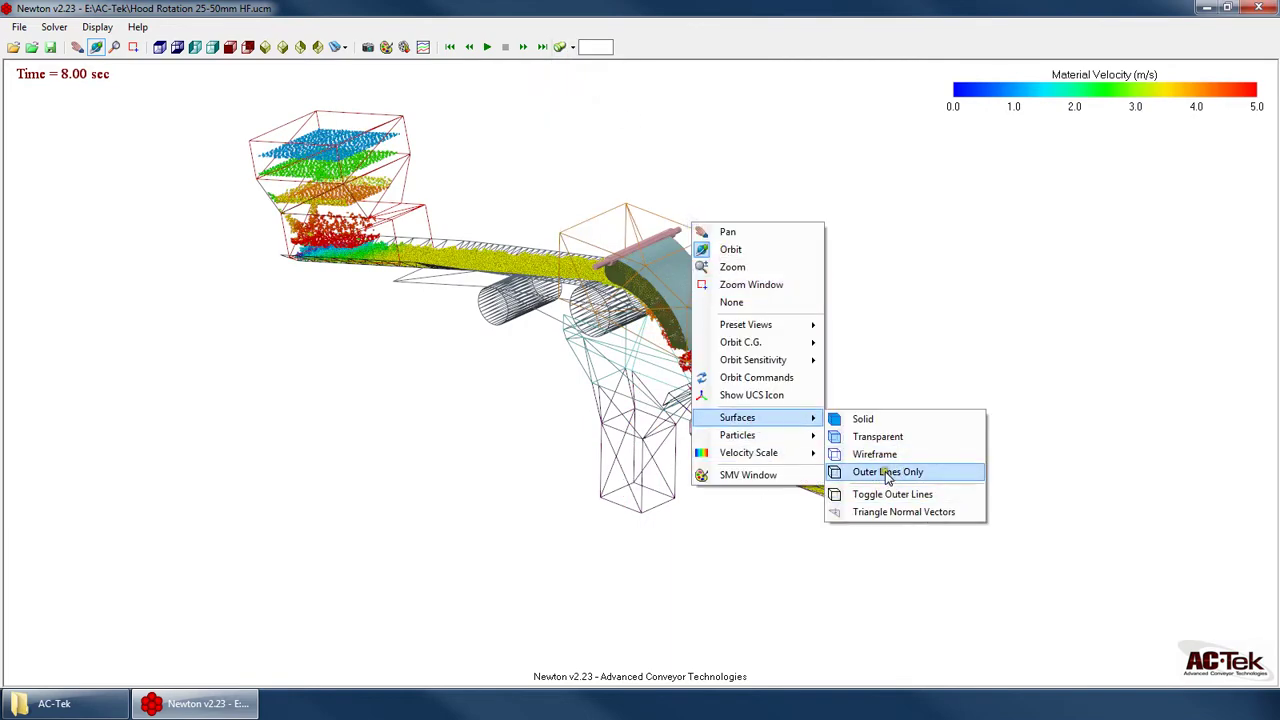
click(886, 472)
mouse_move(622, 216)
mouse_down()
mouse_move(700, 268)
mouse_move(648, 312)
mouse_up()
scroll(700, 310, up, 3)
Switch the surfaces back to their original display and reapply the outer-lines-only style
right_click(750, 264)
click(831, 476)
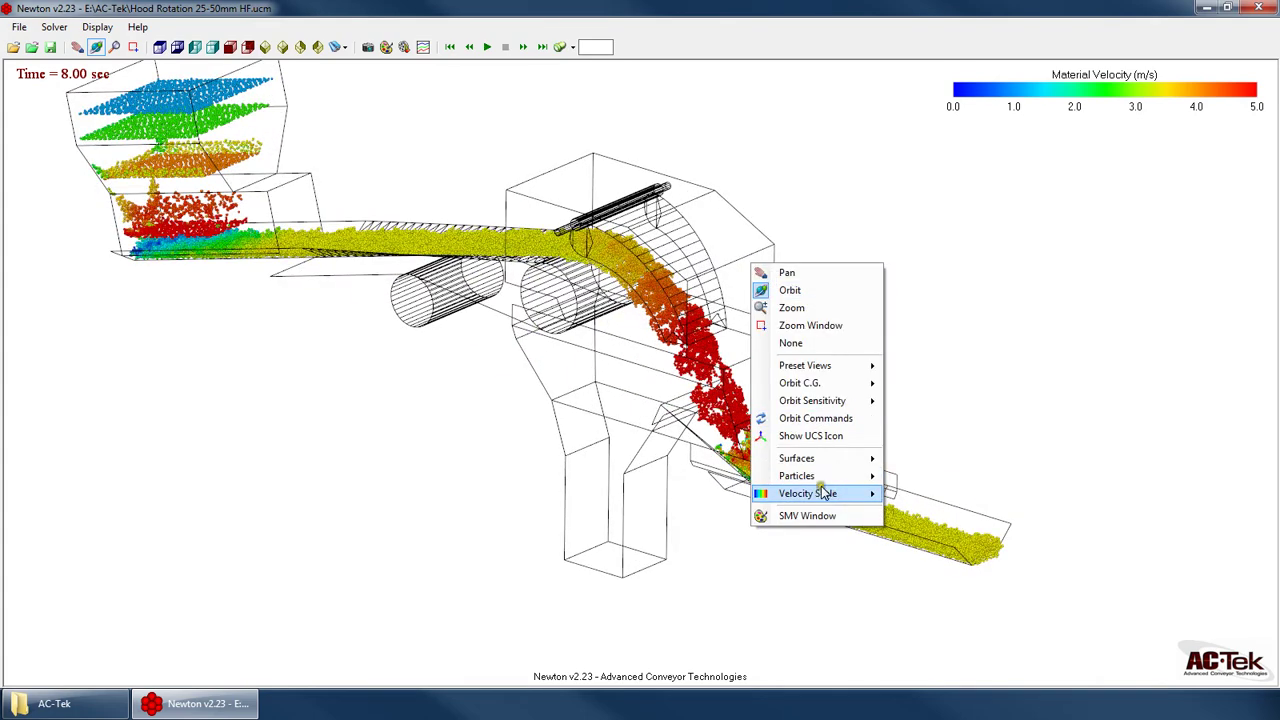
mouse_move(840, 458)
click(946, 499)
drag(644, 248, 556, 221)
right_click(768, 178)
mouse_move(840, 372)
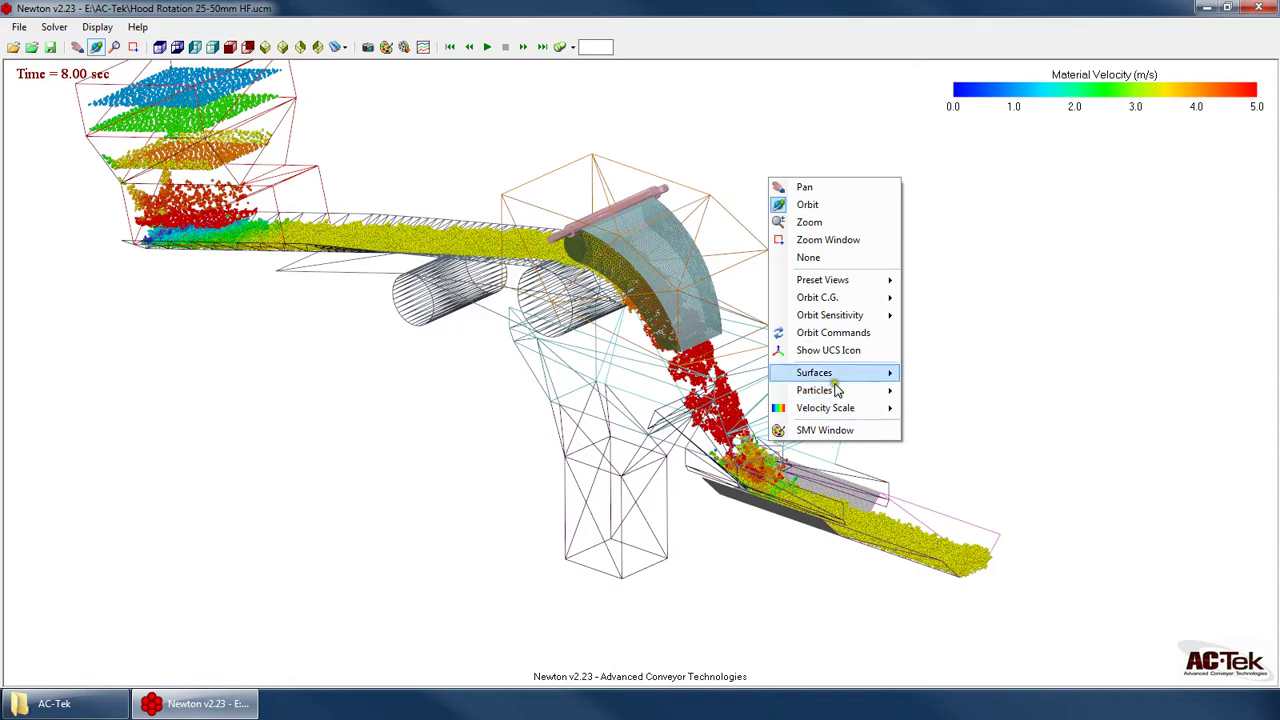
click(960, 428)
drag(740, 372, 755, 330)
Hide the outer lines of the Deflector Bar in the Surface and Material Visualization settings and inspect the flow
click(397, 50)
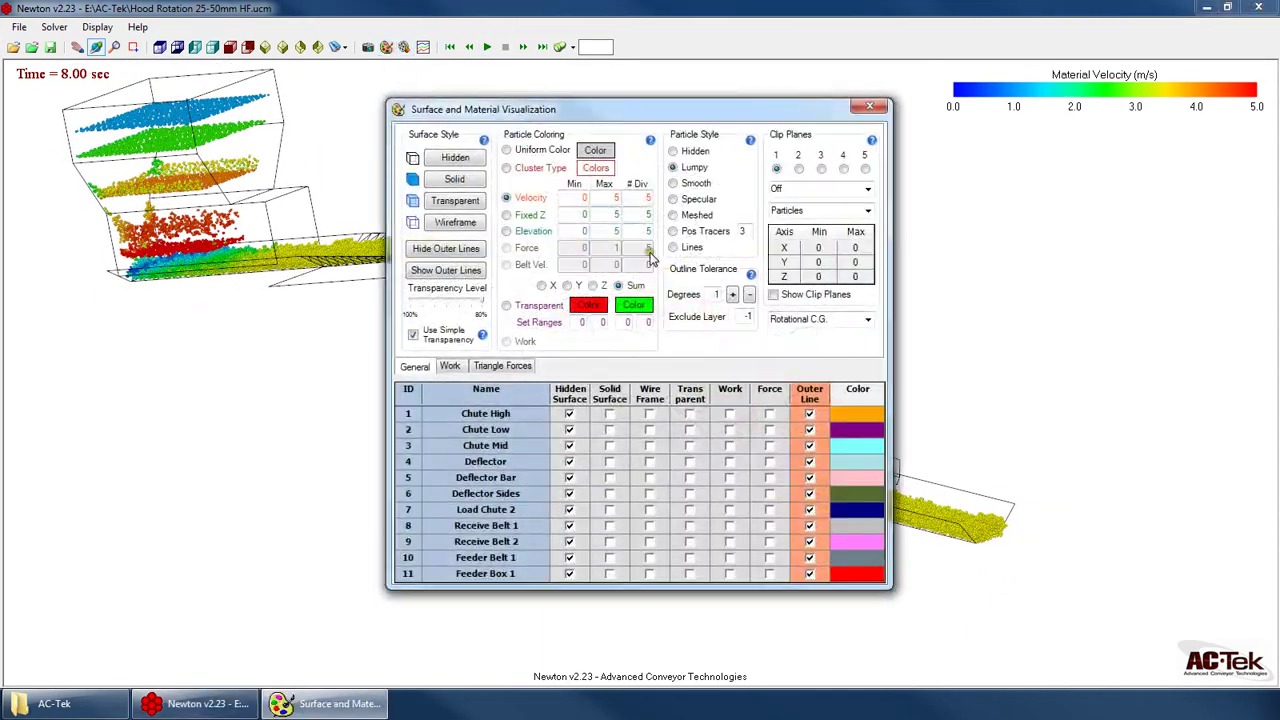
drag(619, 108, 932, 121)
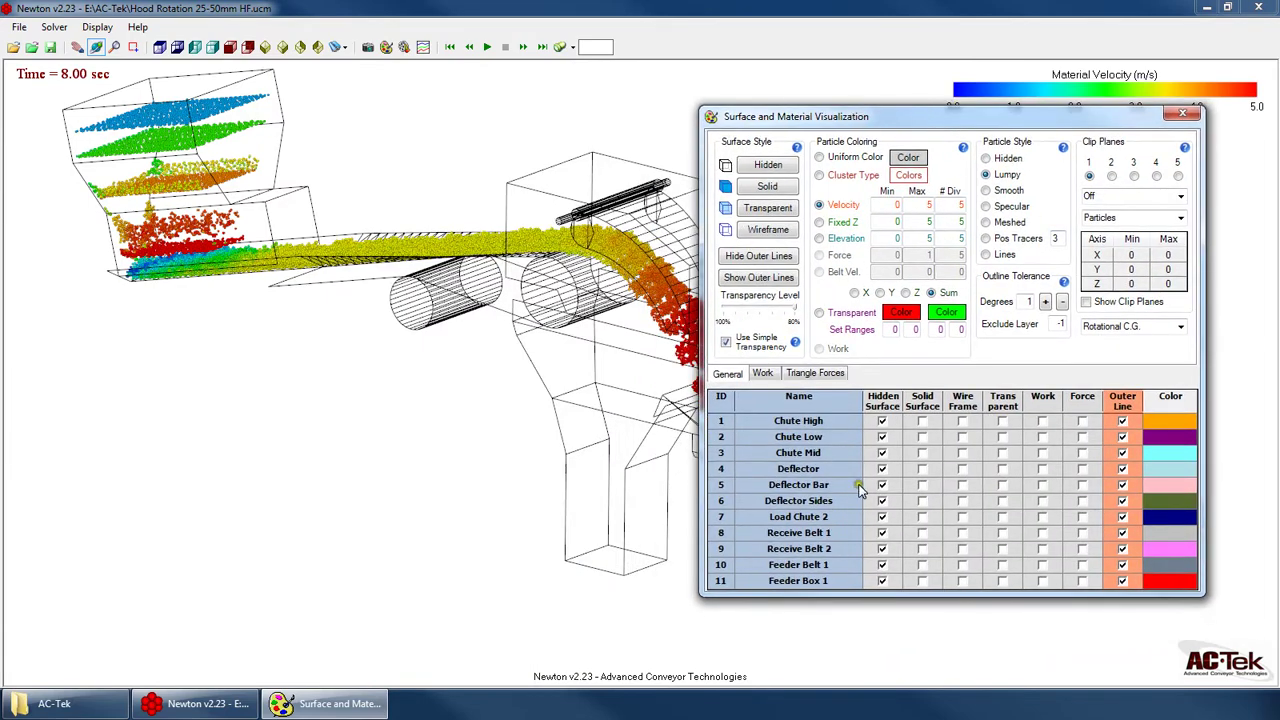
click(1124, 486)
drag(606, 246, 589, 194)
drag(773, 445, 810, 451)
scroll(810, 451, up, 3)
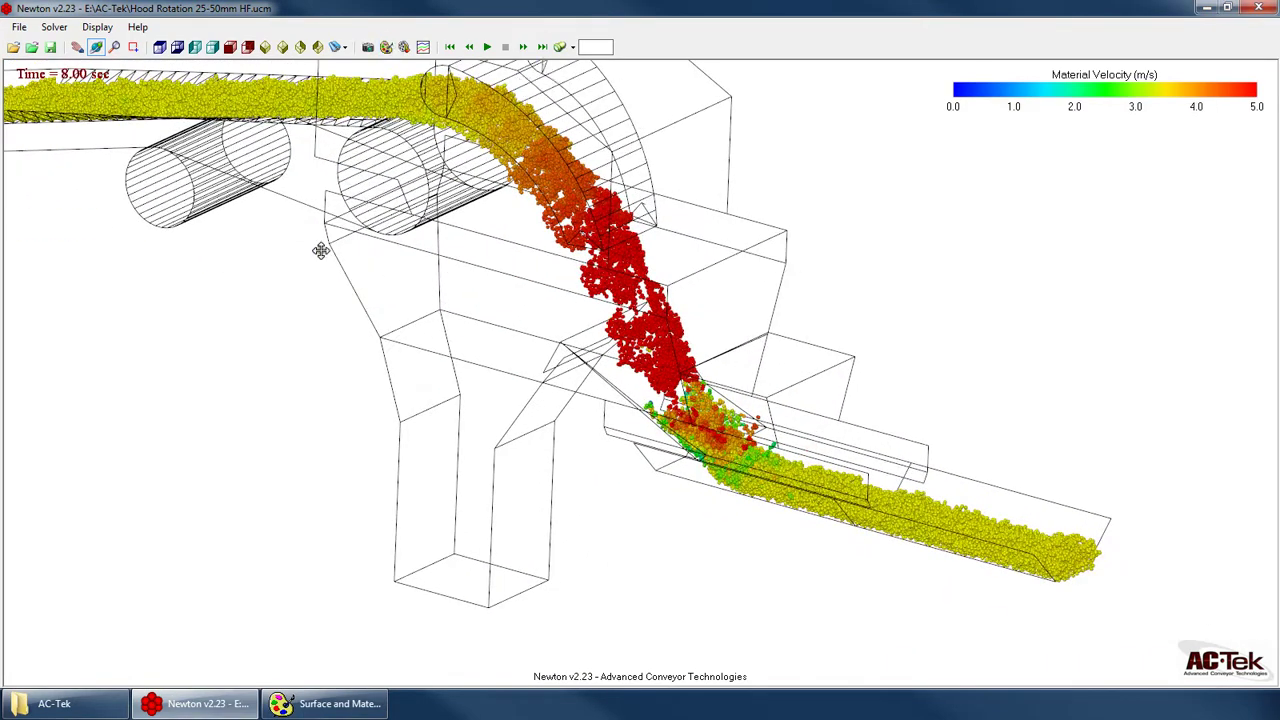
Hide the outer lines of Chute High, Chute Low and Chute Mid and close the visualization settings
click(318, 703)
click(1123, 422)
click(1123, 438)
click(1123, 438)
click(1122, 438)
click(1122, 453)
click(1182, 113)
drag(570, 270, 540, 273)
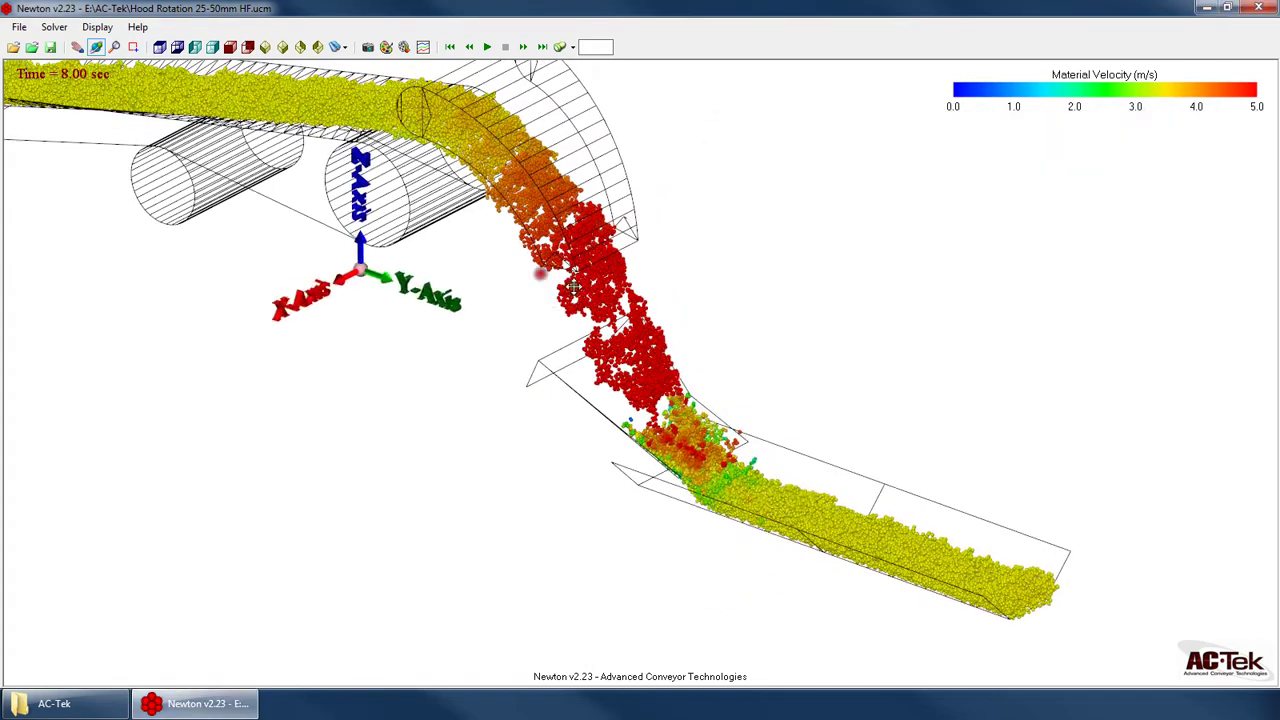
Display all surfaces as solid and check the surface settings in the visualization window
right_click(668, 293)
mouse_move(749, 491)
click(843, 493)
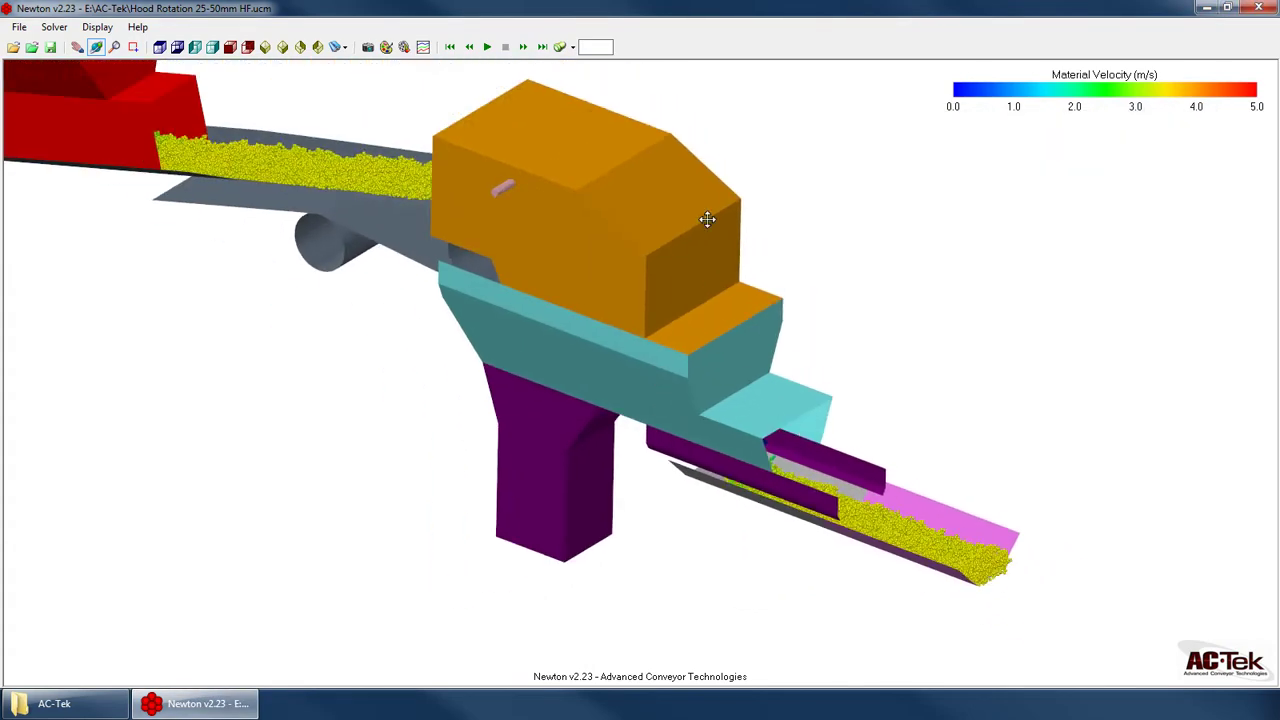
click(386, 47)
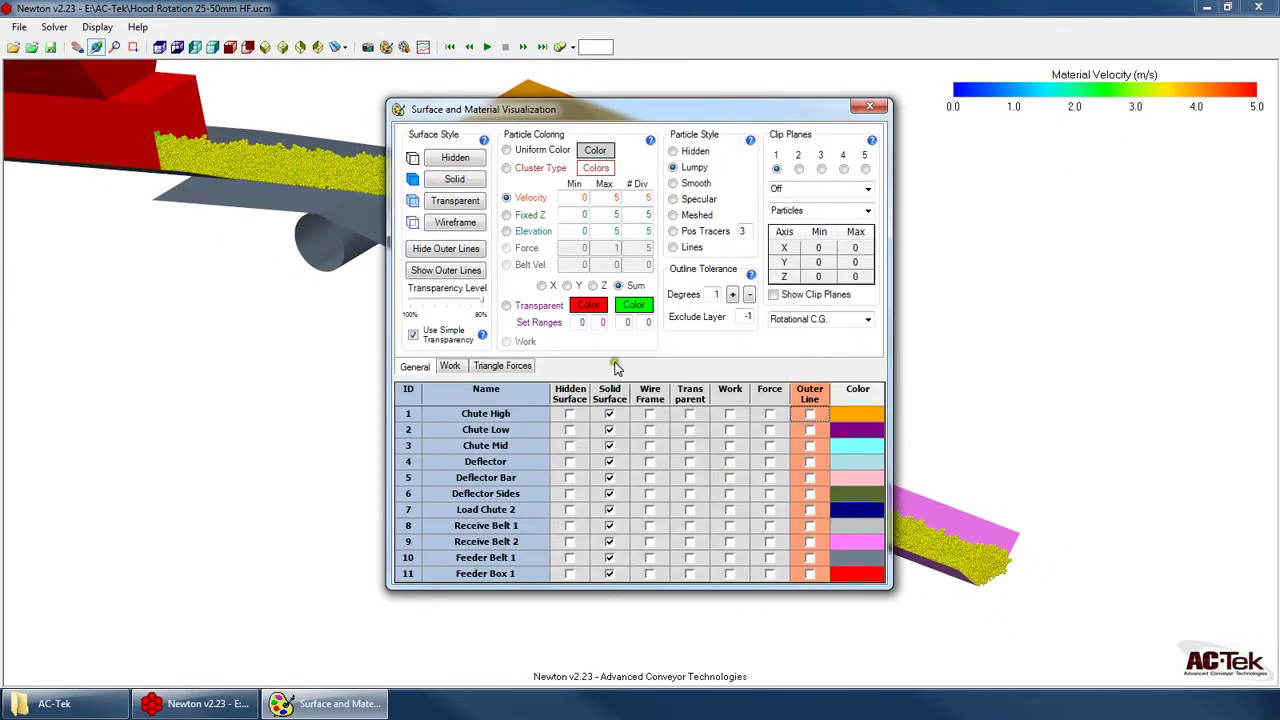
Switch all surfaces from solid to the outer-lines-only display
right_click(958, 229)
mouse_move(1040, 423)
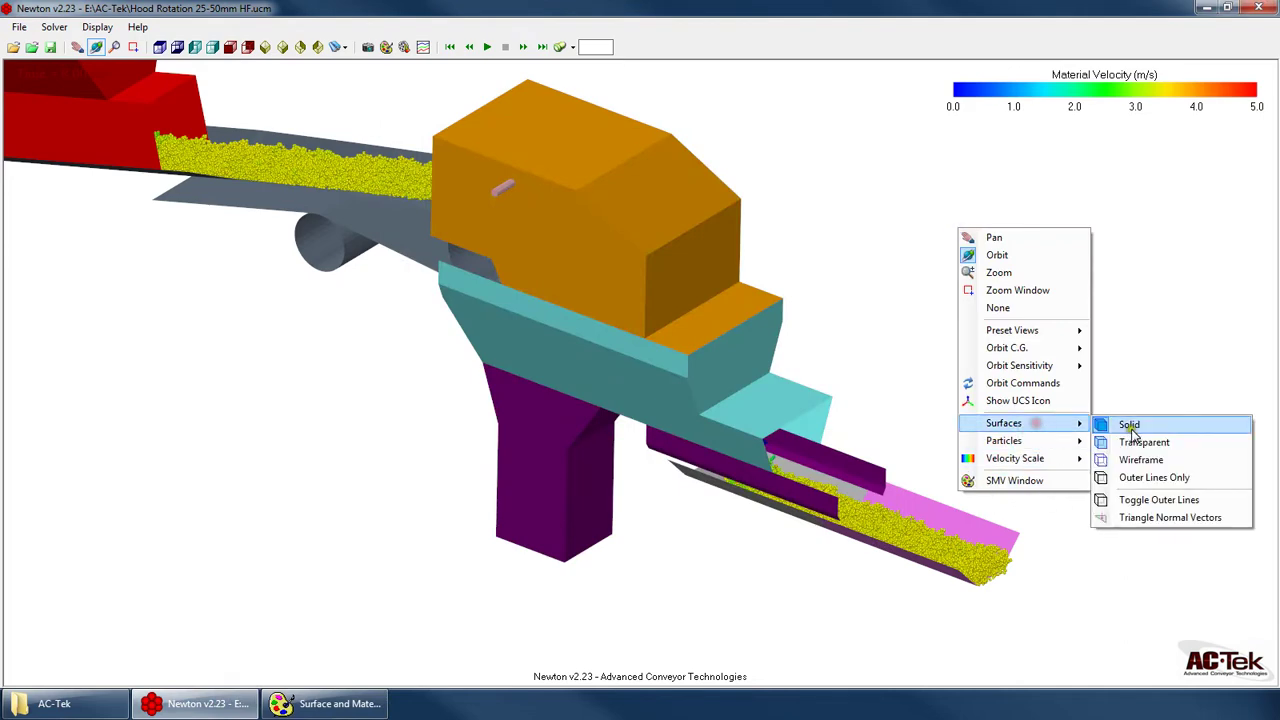
click(1160, 478)
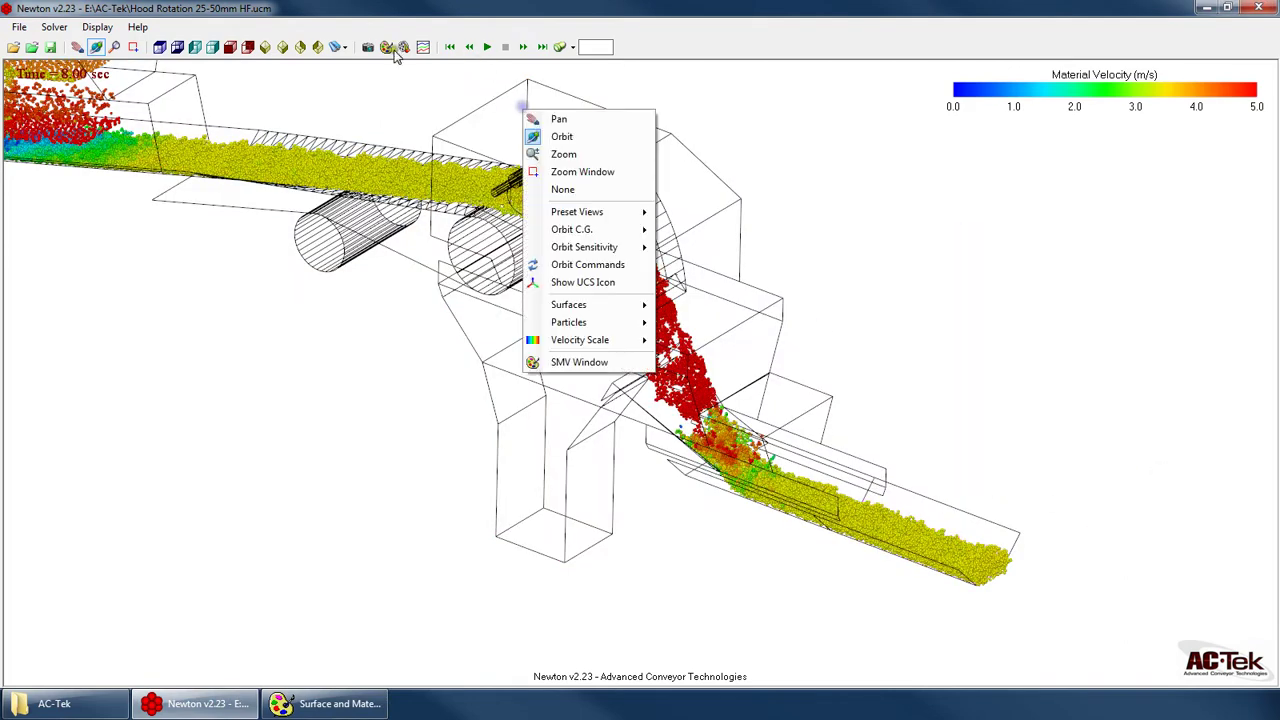
Hide the outer lines of Chute High, Chute Low, Chute Mid and the Deflector Bar, and close the visualization settings
click(388, 47)
click(810, 445)
drag(625, 107, 893, 93)
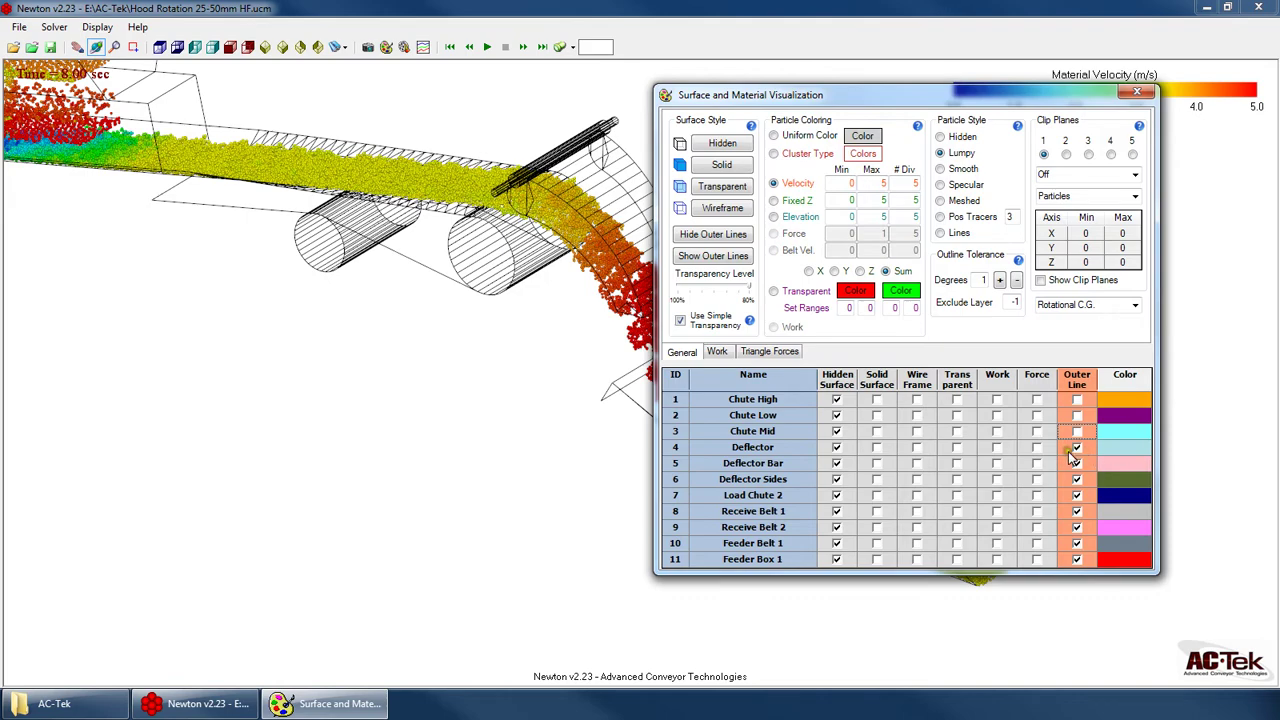
click(1079, 465)
click(1137, 93)
scroll(600, 329, down, 4)
drag(600, 329, 691, 266)
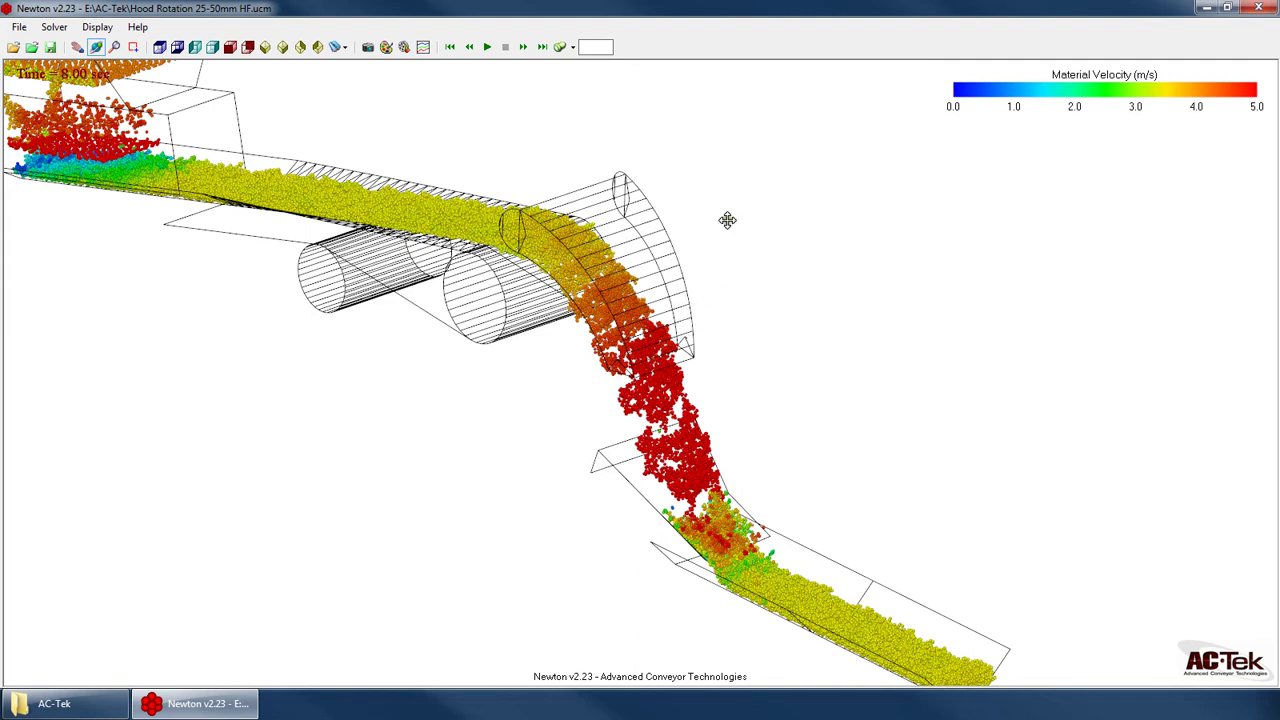
Review the work and triangle force settings in the Surface and Material Visualization window
click(387, 47)
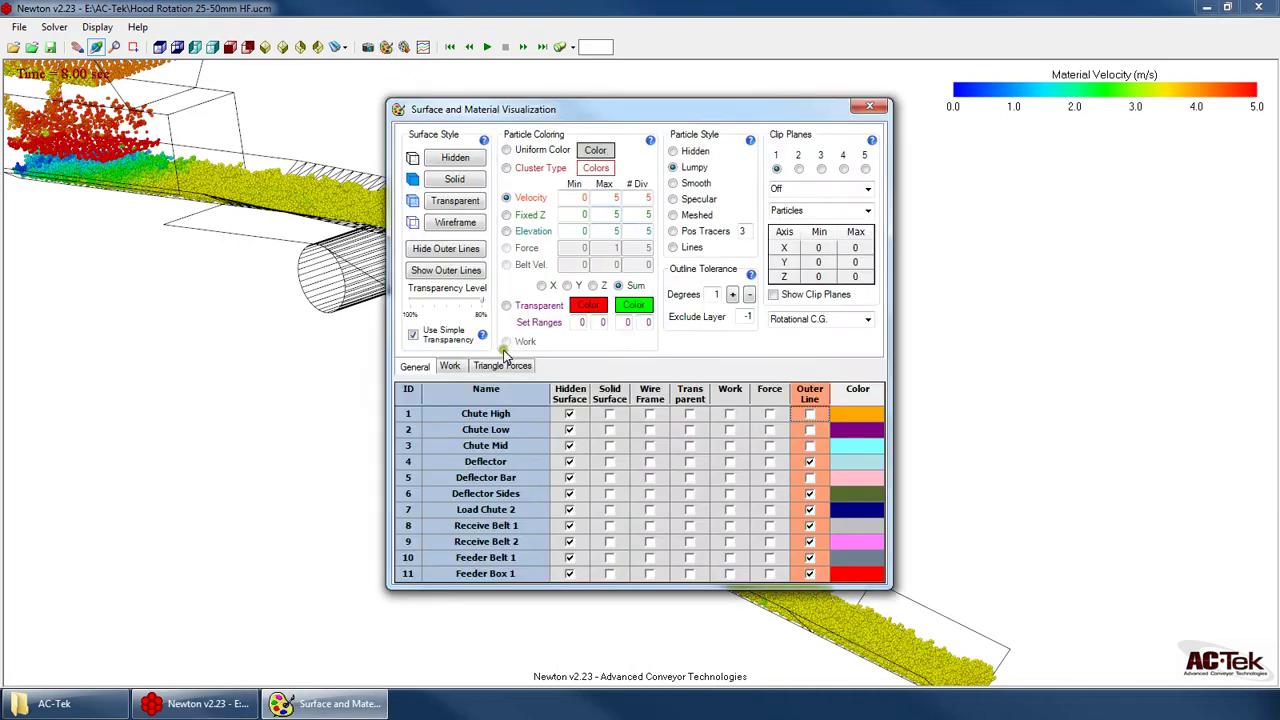
click(452, 372)
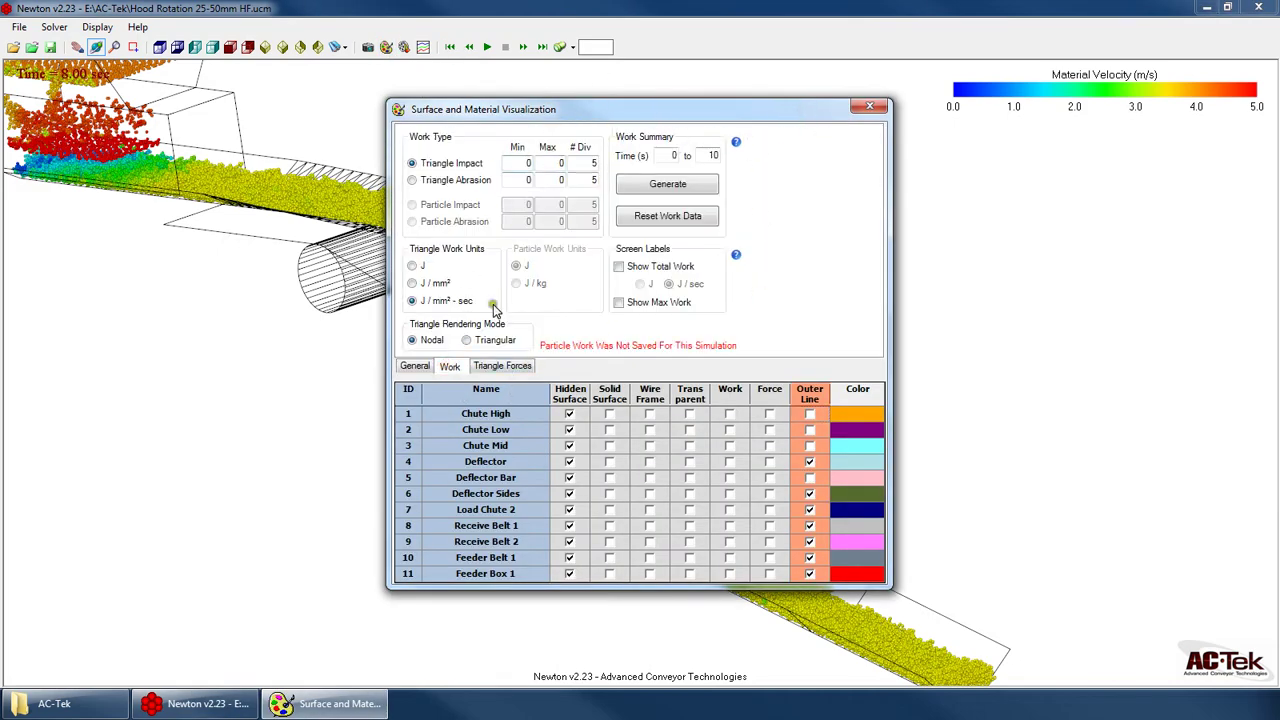
click(505, 366)
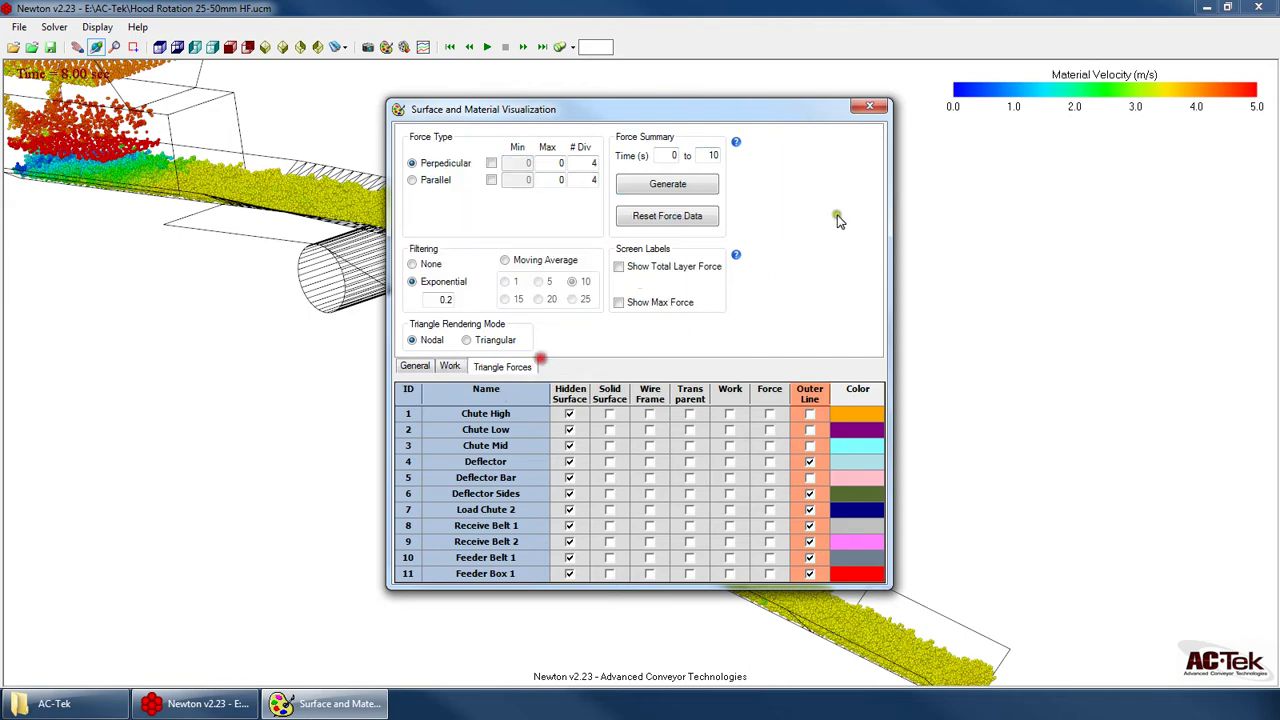
click(455, 369)
Turn on the Work display for the Deflector and set the work type to Triangle Abrasion
drag(603, 108, 874, 77)
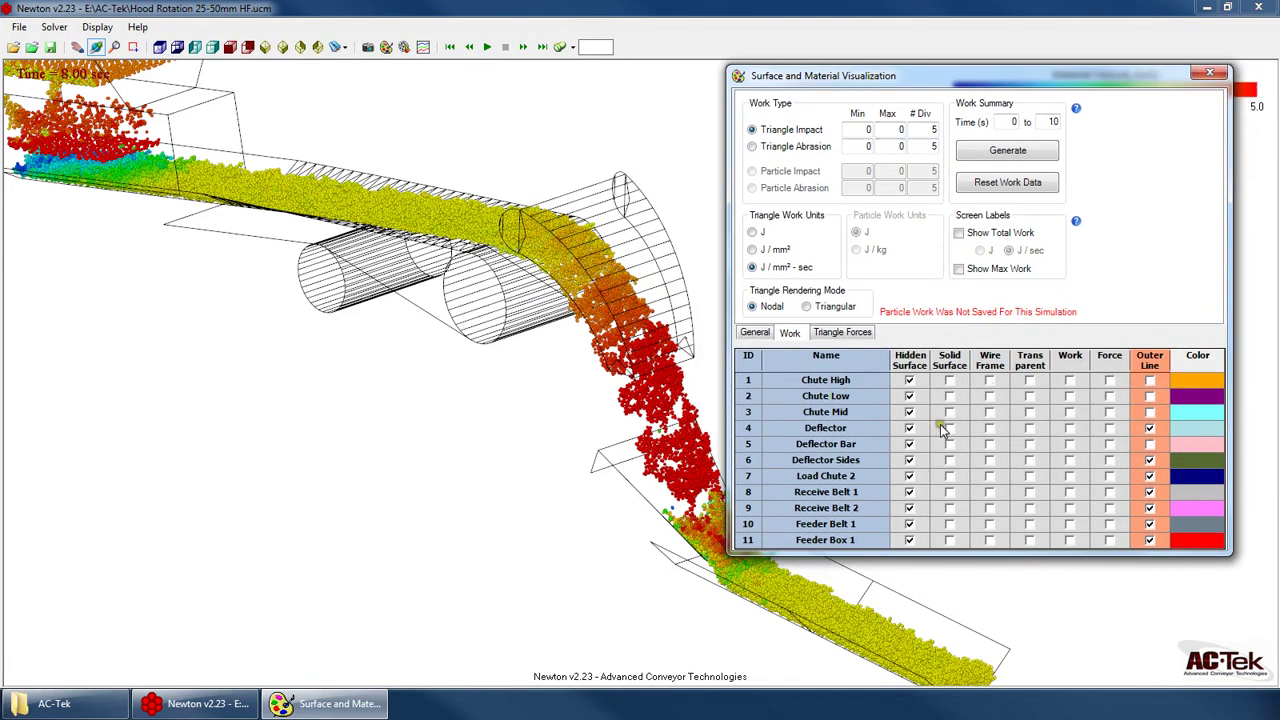
click(1070, 428)
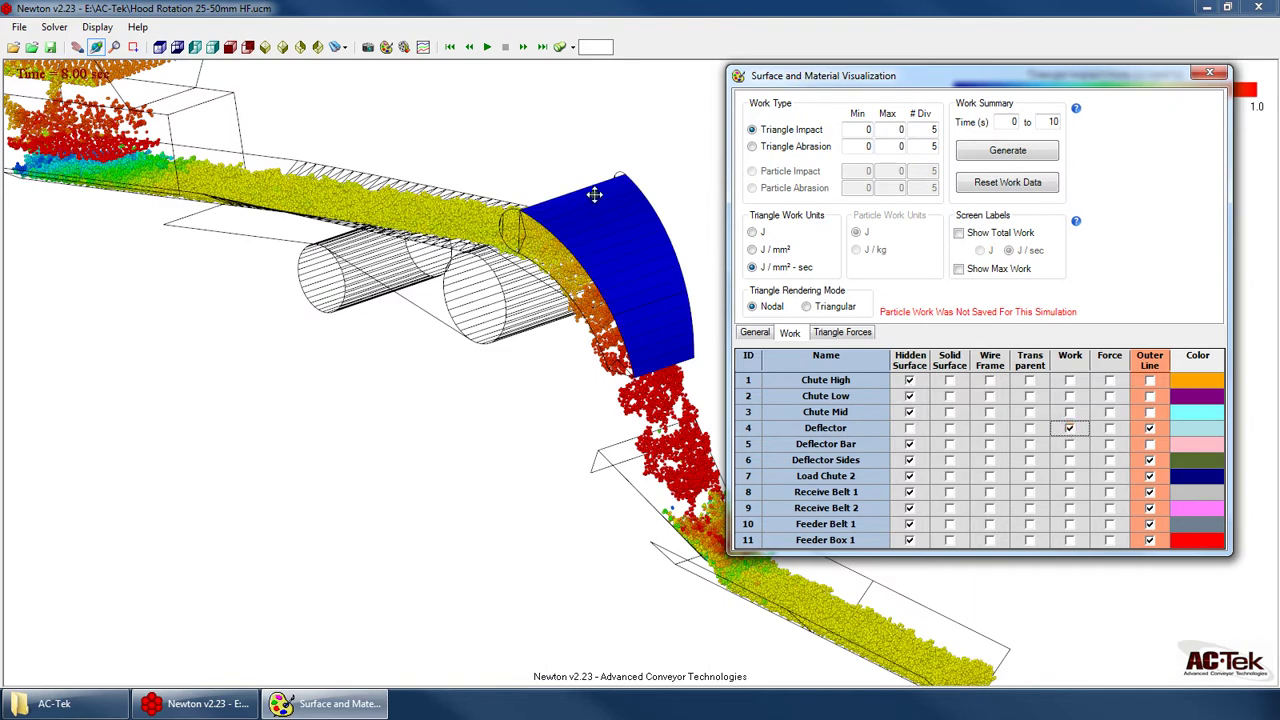
drag(1007, 68, 1044, 179)
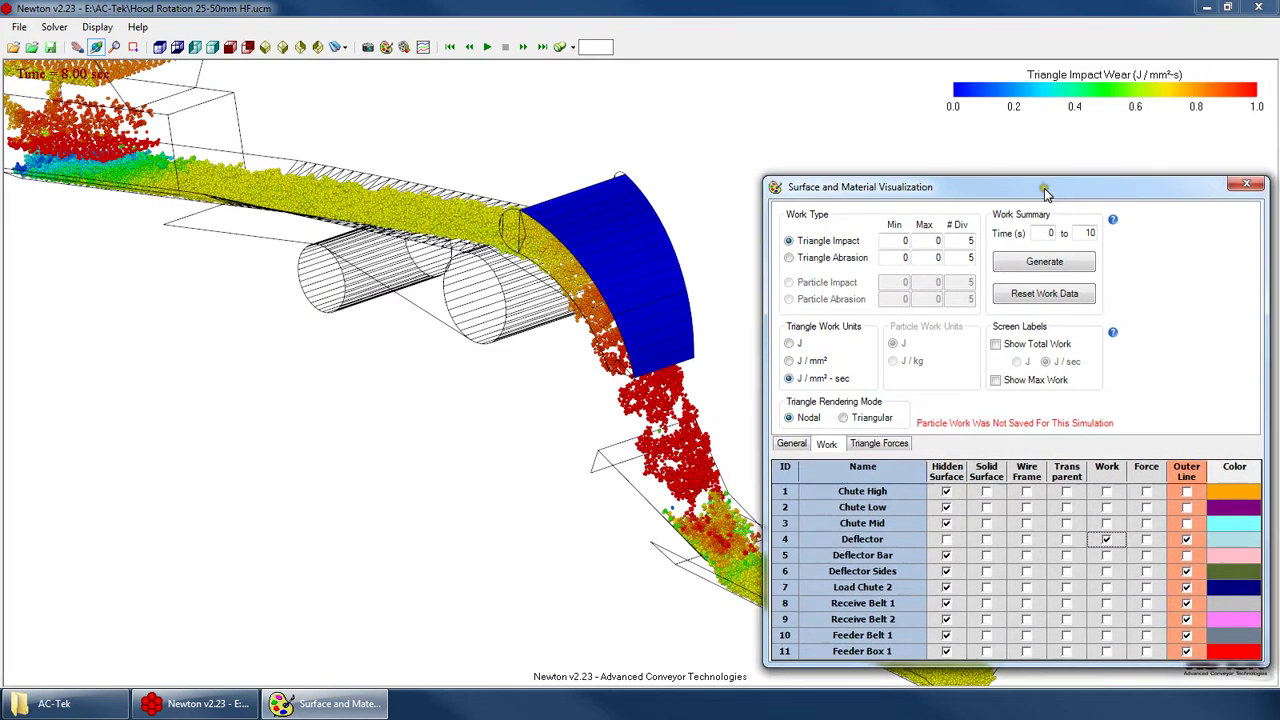
click(834, 259)
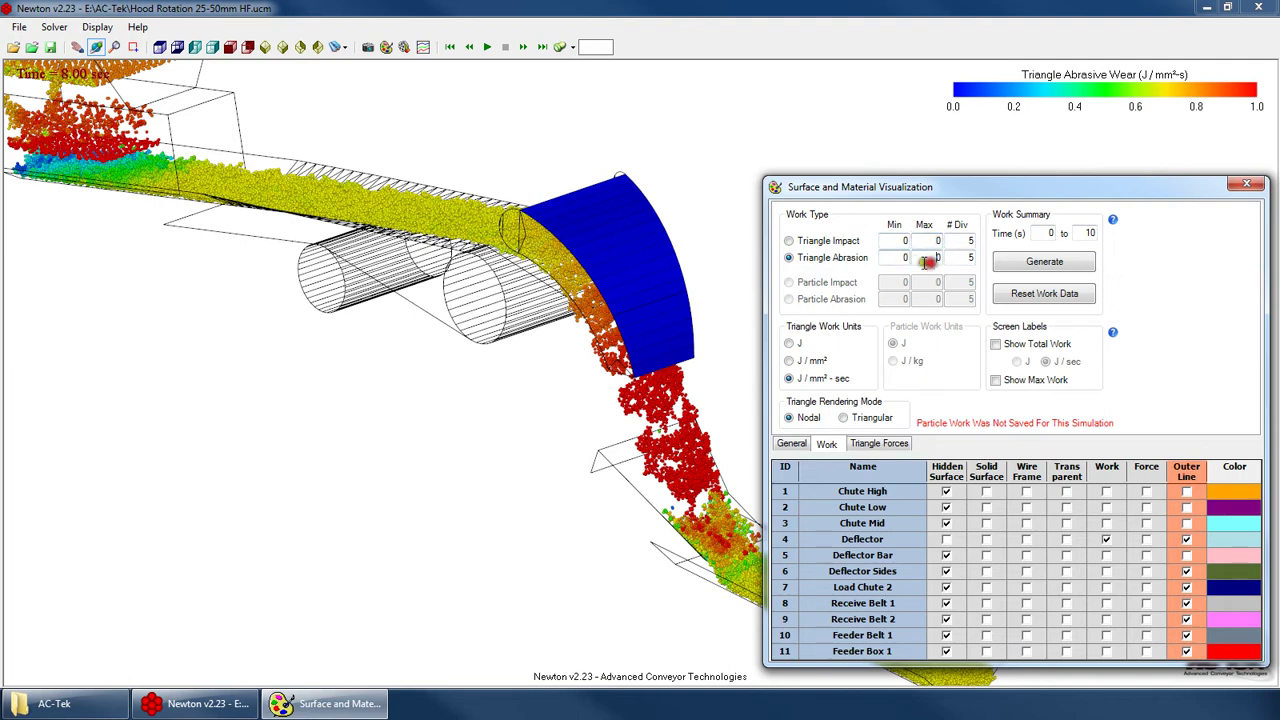
Set the work summary time range from 5 to 7 s and generate the summary
click(593, 233)
scroll(465, 139, up, 2)
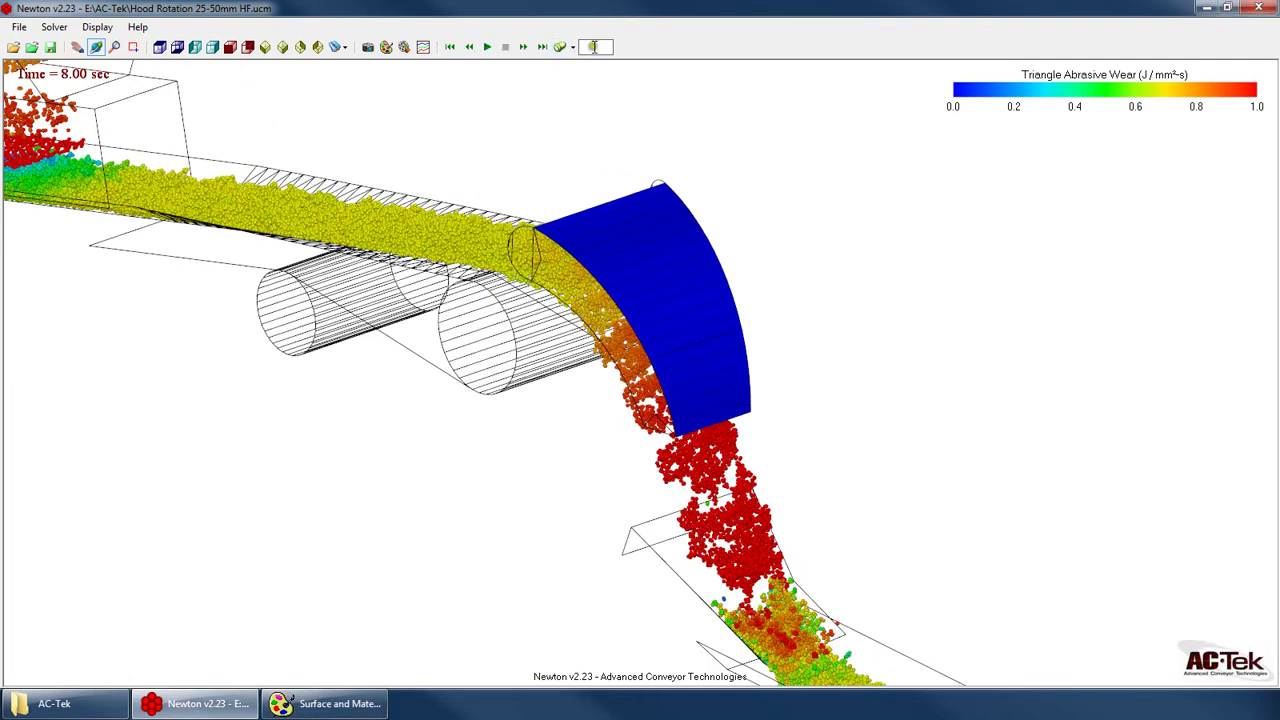
click(397, 48)
click(1060, 233)
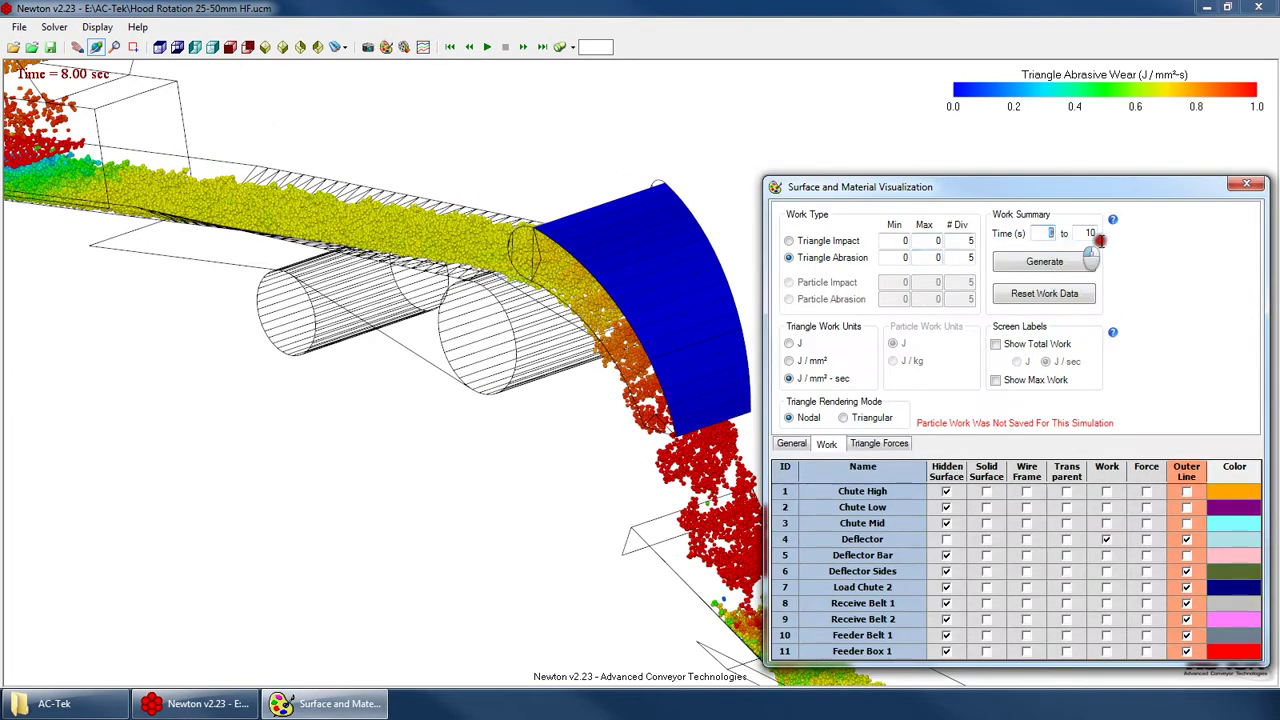
drag(1096, 234, 1166, 232)
text(8)
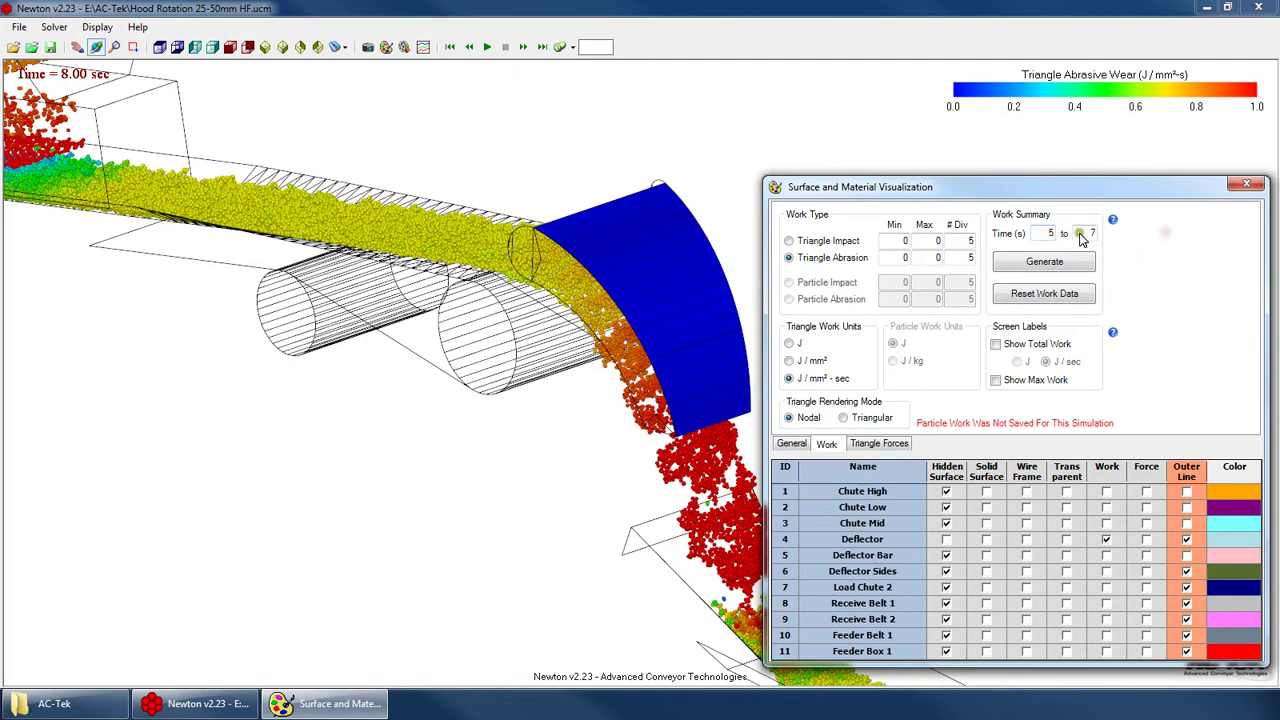
click(1045, 263)
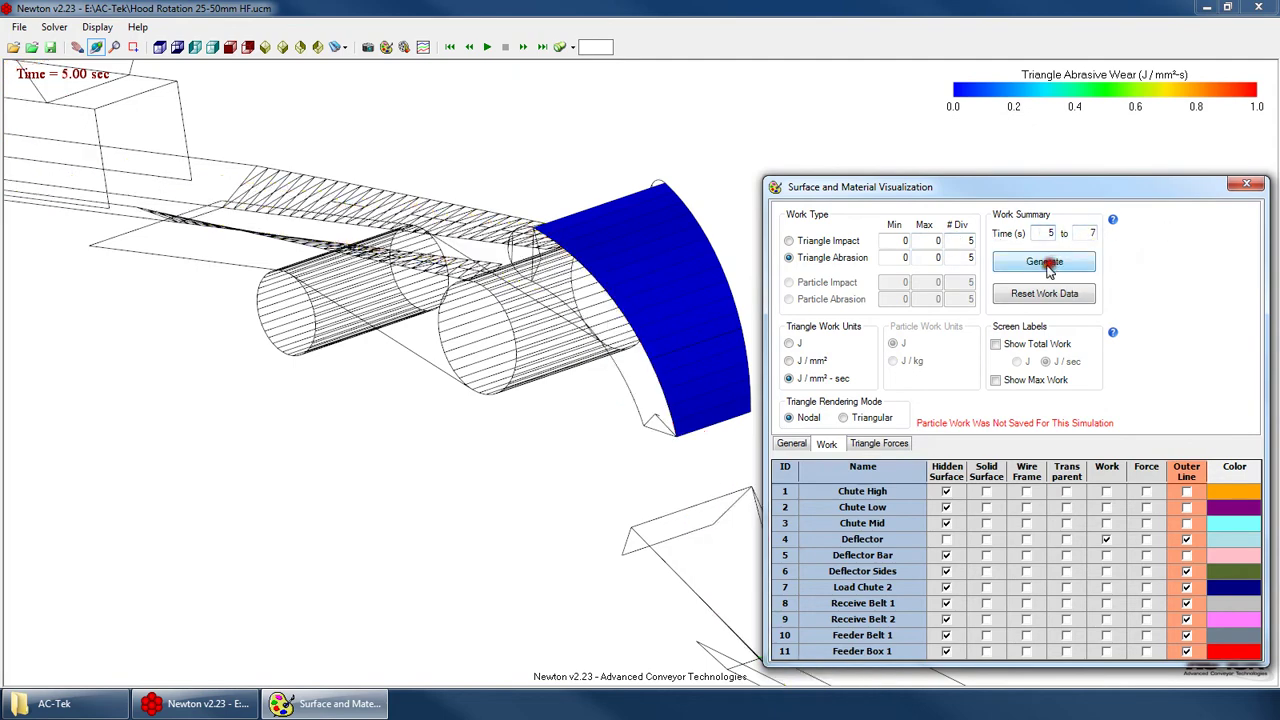
Inspect the deflector's wear while the work summary runs and return to the work settings
click(791, 443)
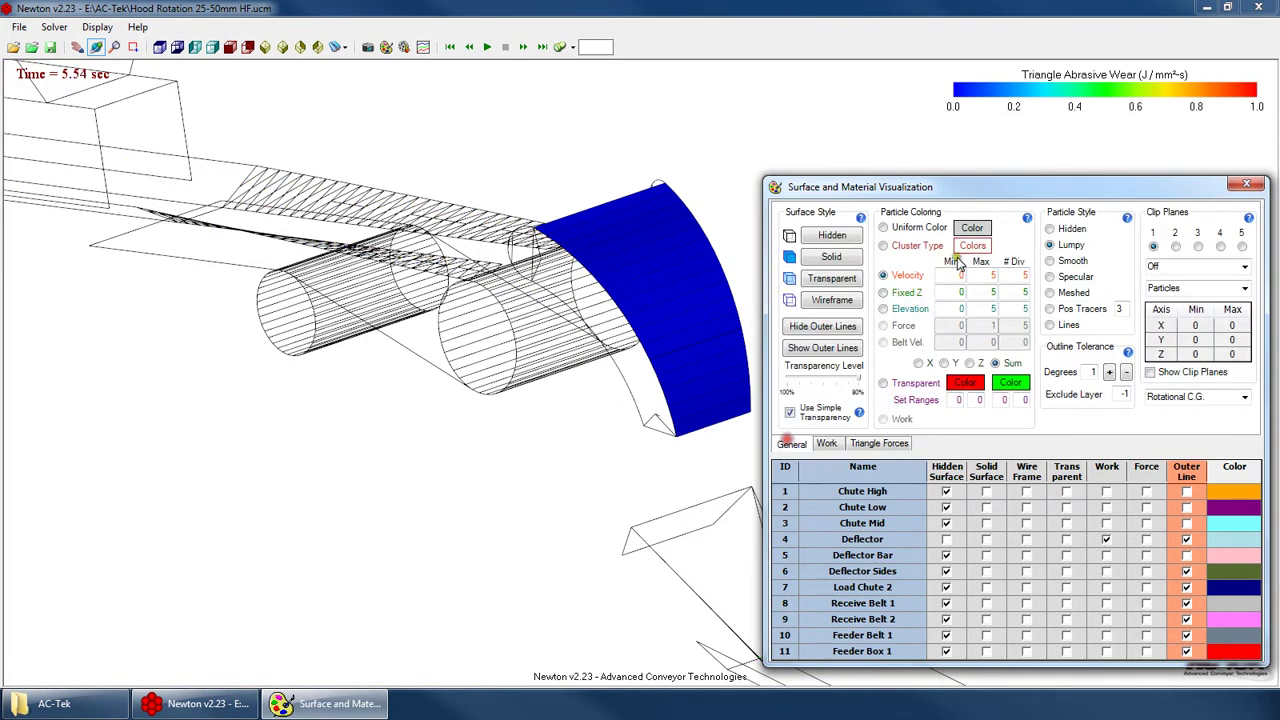
drag(545, 290, 732, 257)
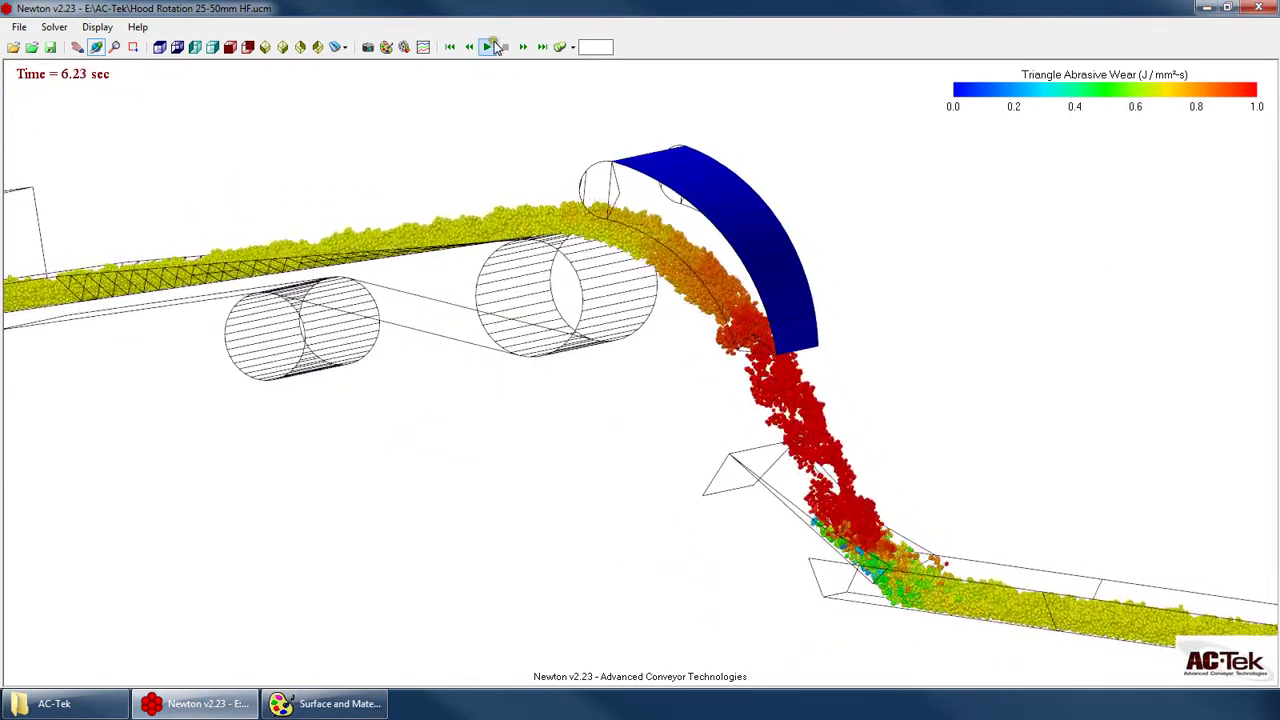
click(388, 48)
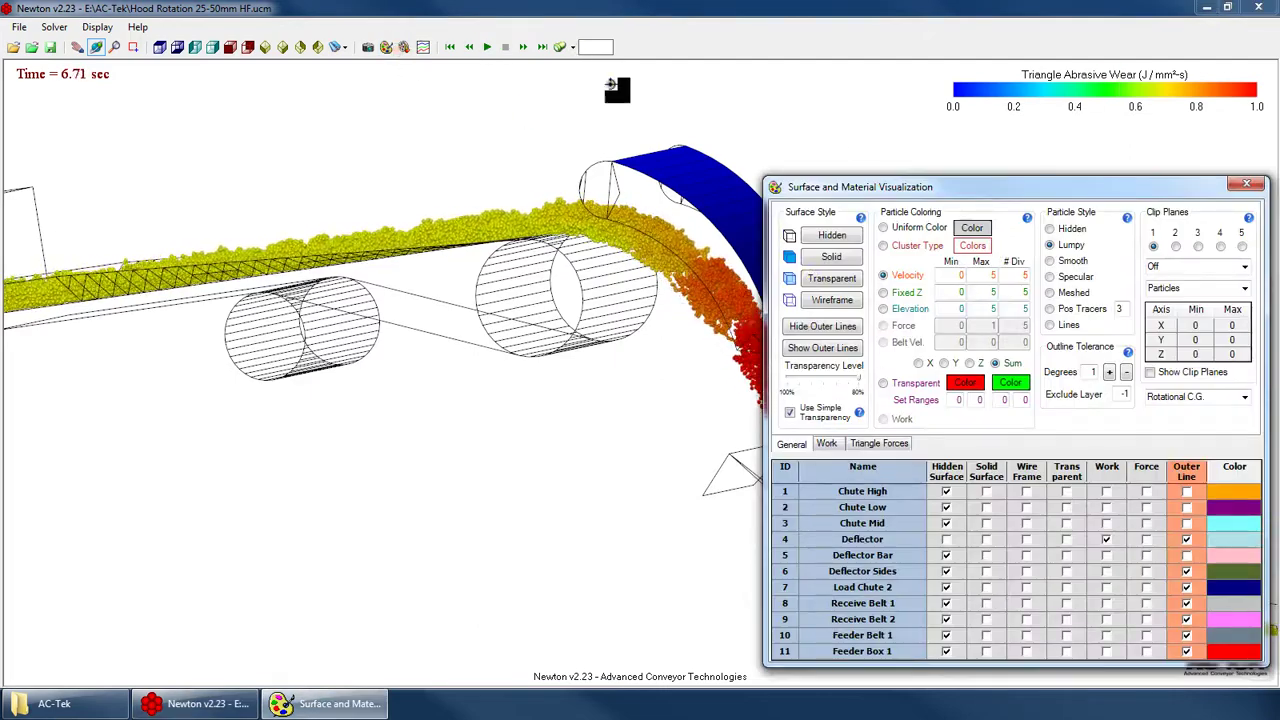
click(827, 444)
click(1054, 255)
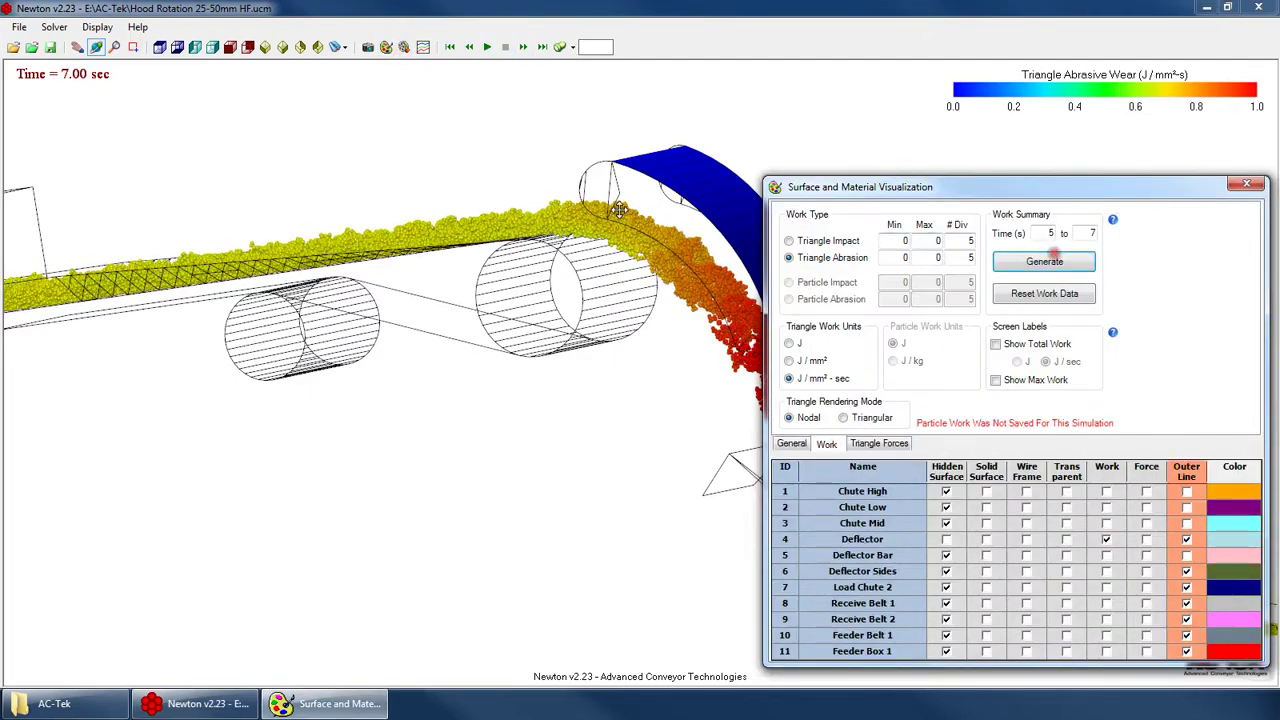
Jump the playback to 15, 10, 11, 12 and 13 s to check when material hits the deflector
click(581, 196)
click(589, 53)
key(Return)
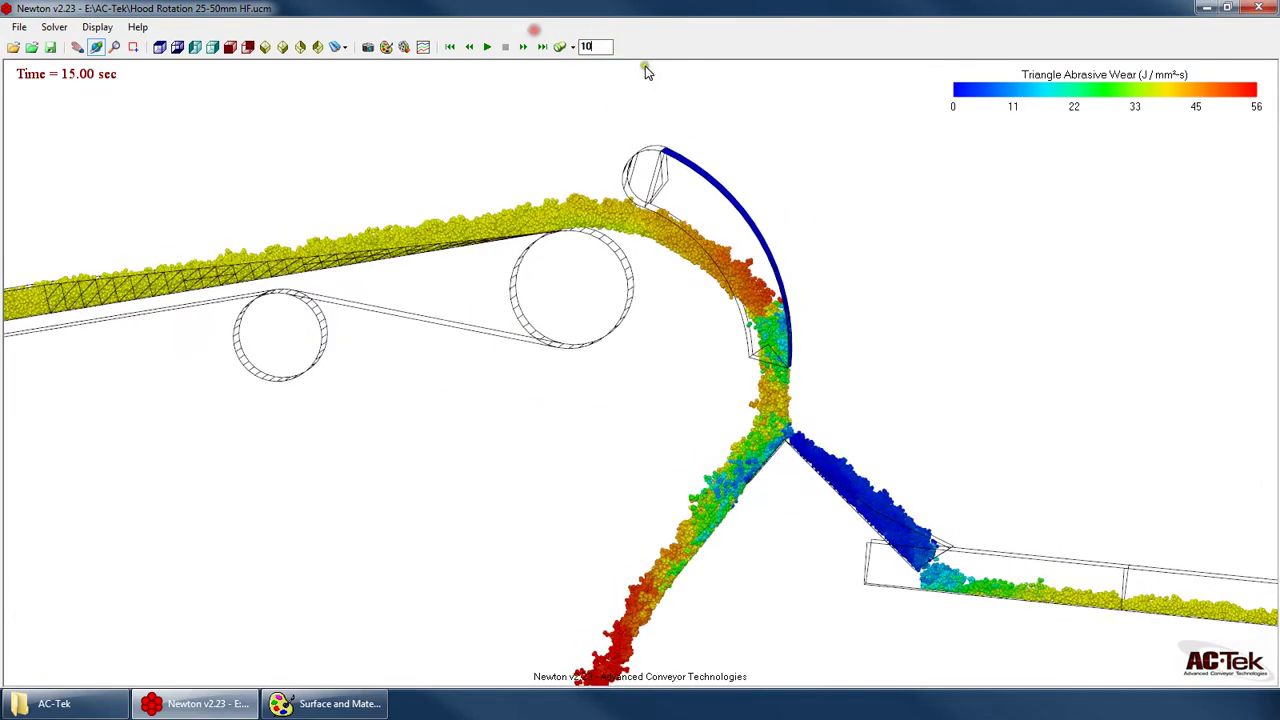
key(Return)
text(11)
key(Return)
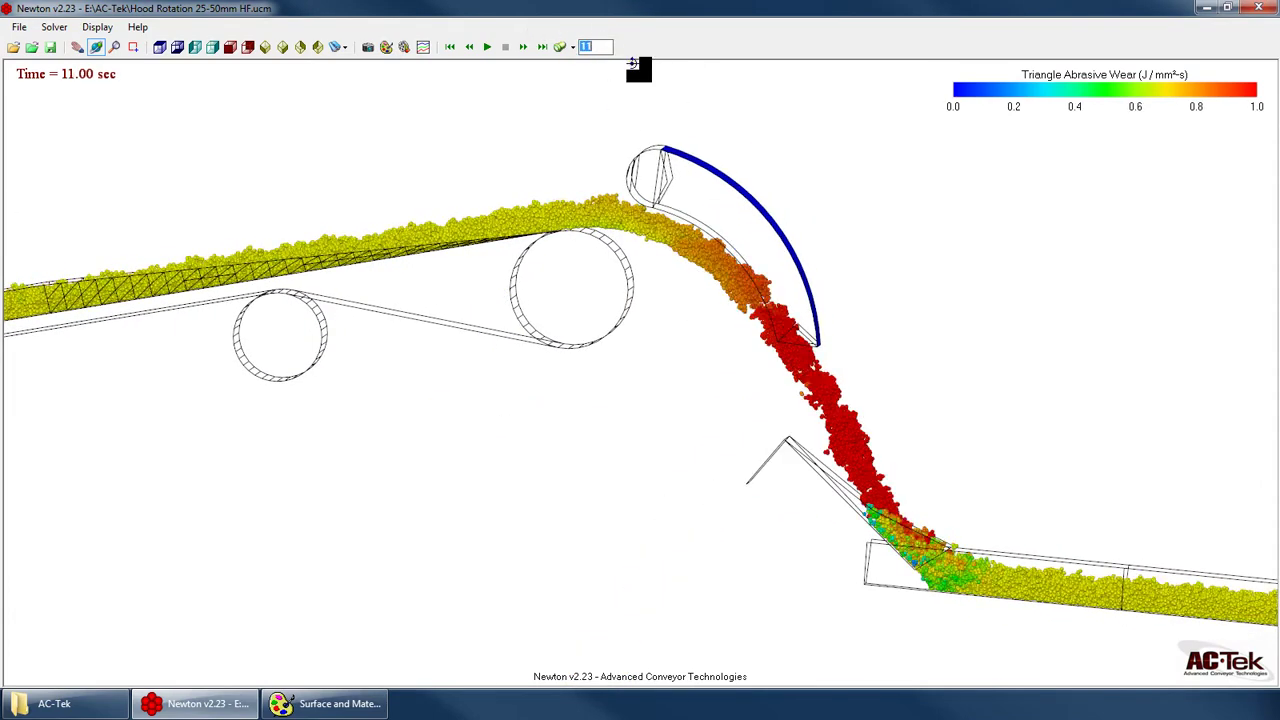
text(12)
key(Return)
text(13)
key(Return)
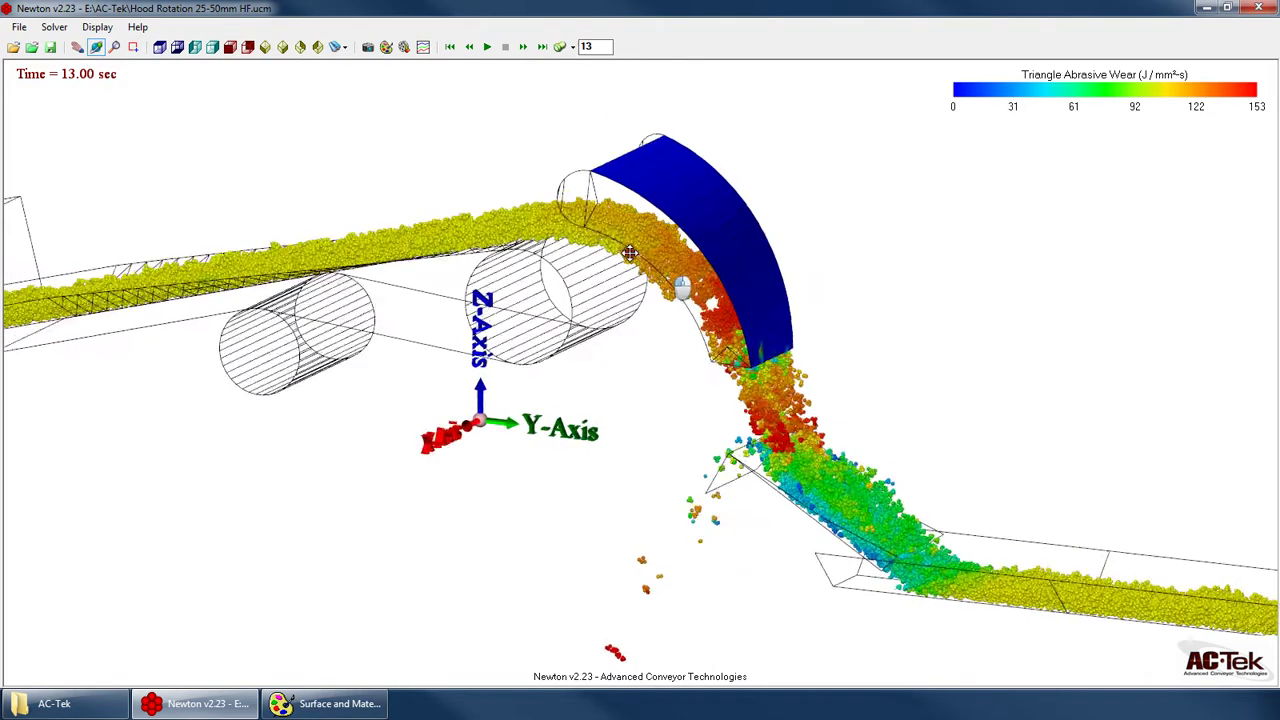
Generate a work summary from 13 to 15 s and inspect the lower end of the deflector
click(387, 47)
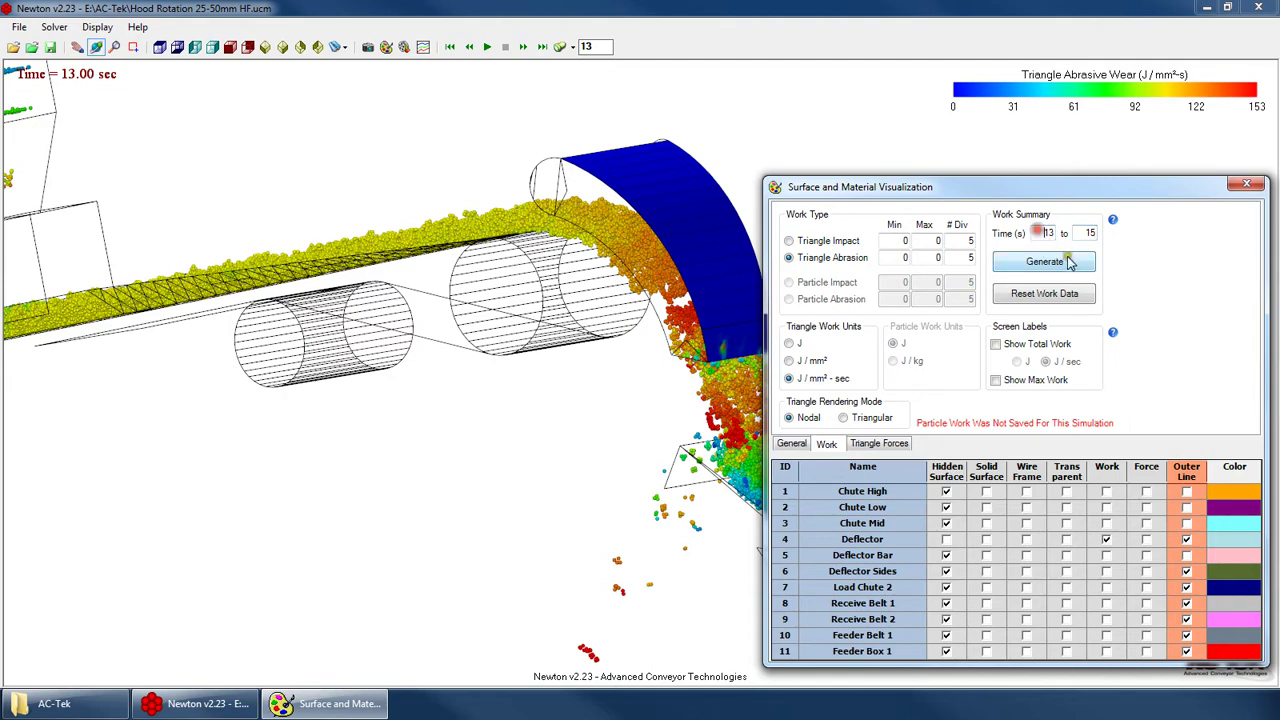
drag(617, 269, 591, 274)
scroll(723, 389, down, 1)
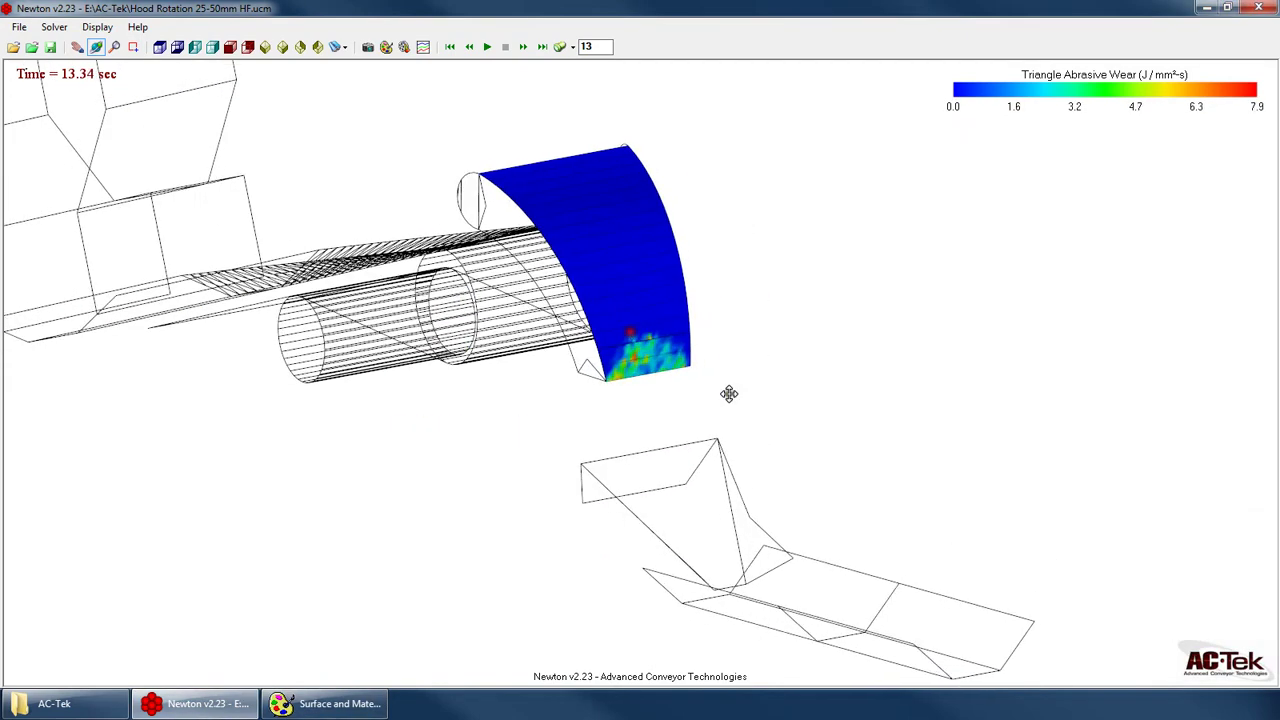
scroll(621, 352, up, 5)
drag(621, 352, 947, 281)
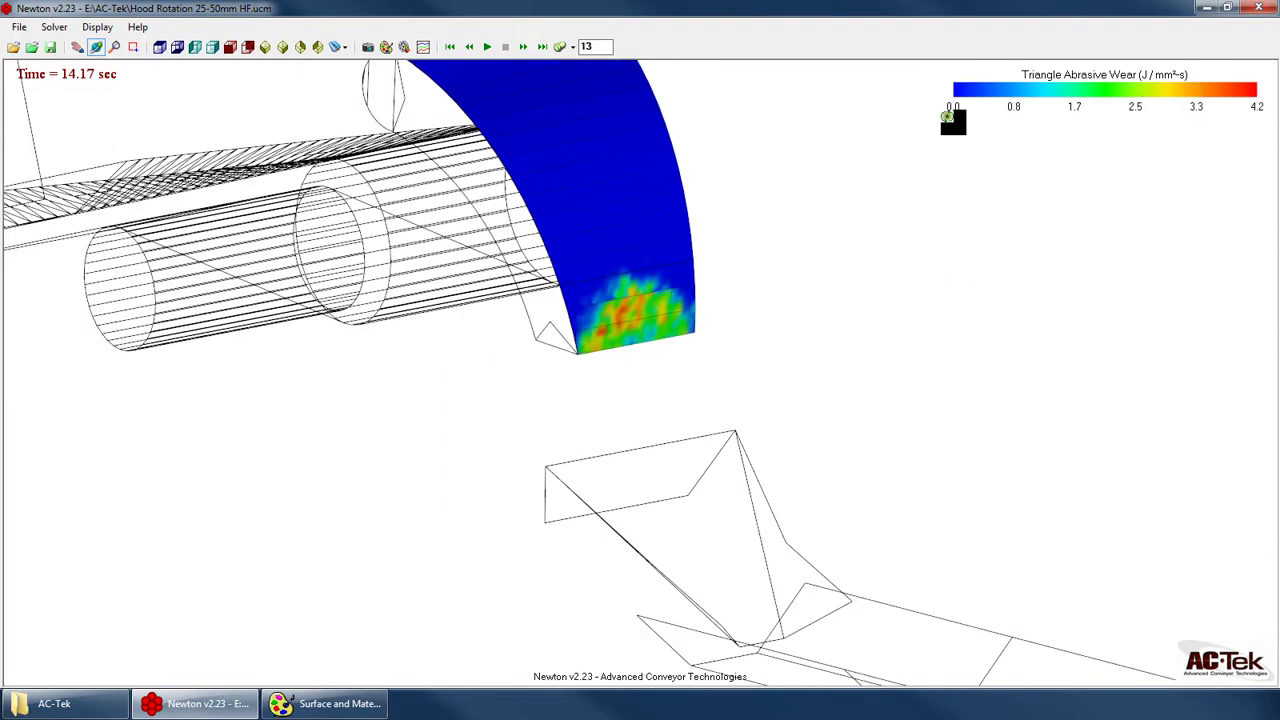
Set the maximum scale value to 3 for Triangle Impact and 2.5 for Triangle Abrasion
click(386, 48)
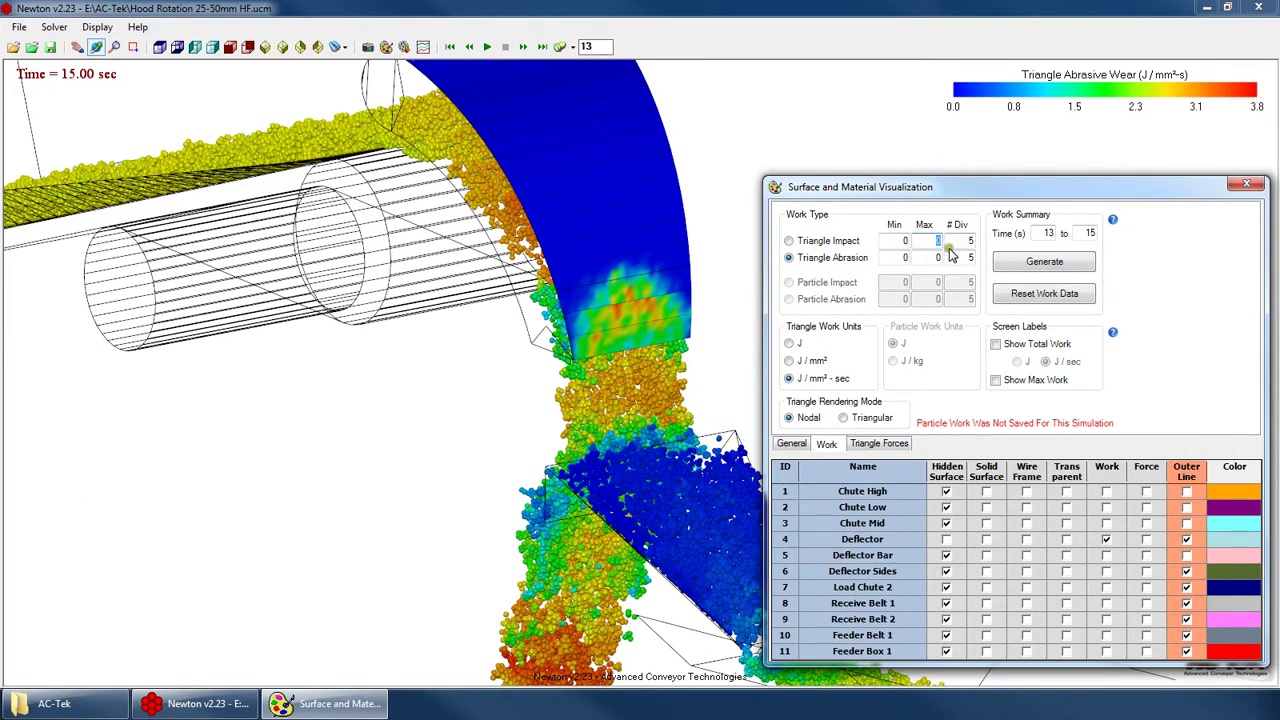
click(1010, 264)
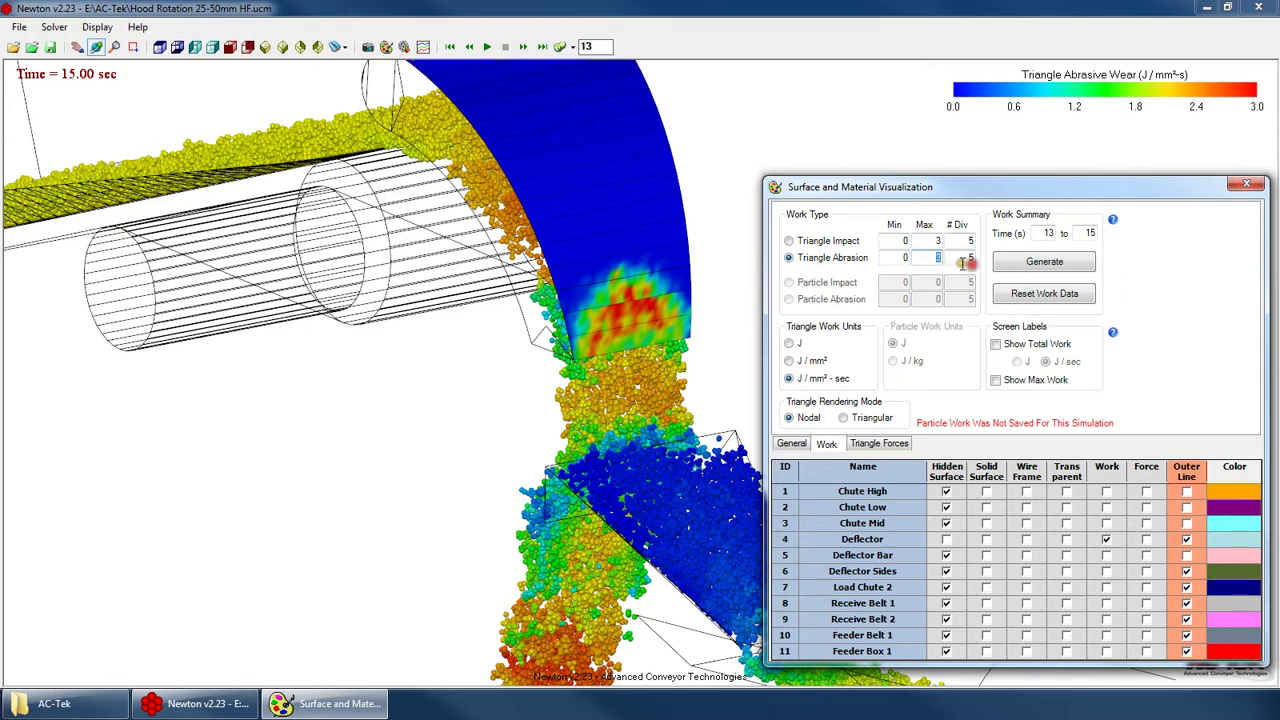
text(2.5)
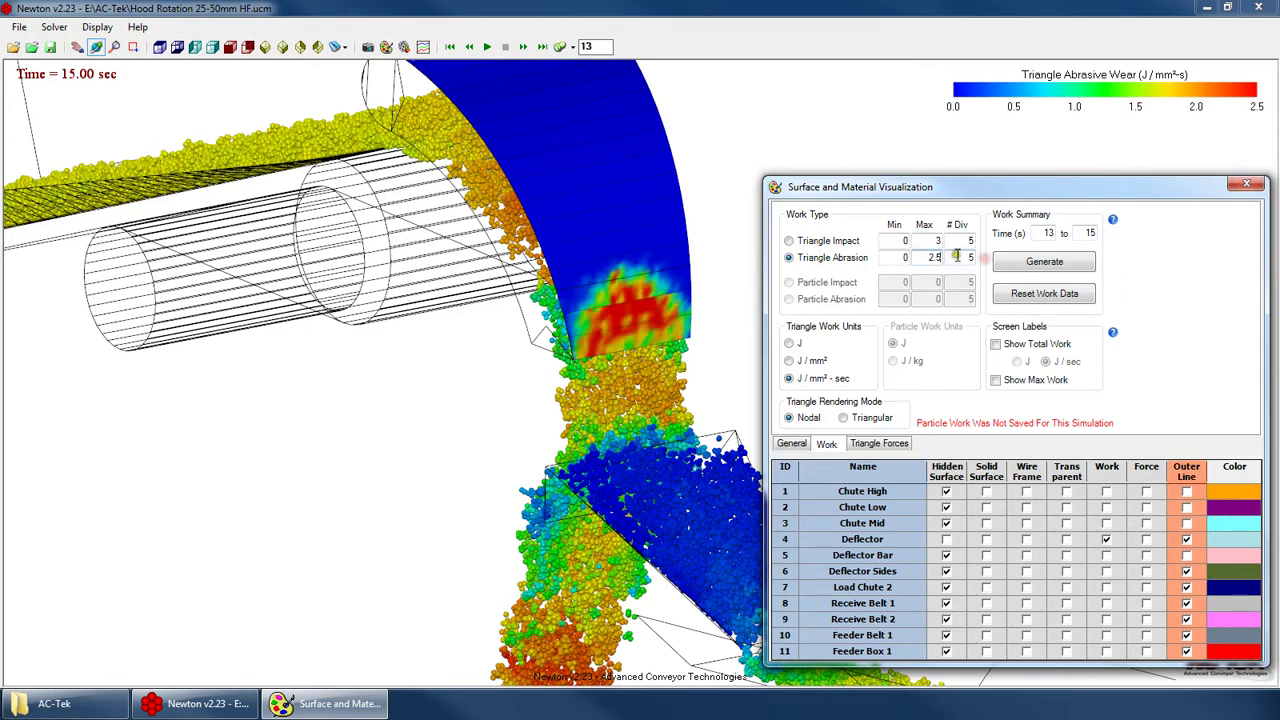
Play the simulation onward from 15 s and examine the abrasive wear on the deflector from several angles
drag(553, 260, 648, 336)
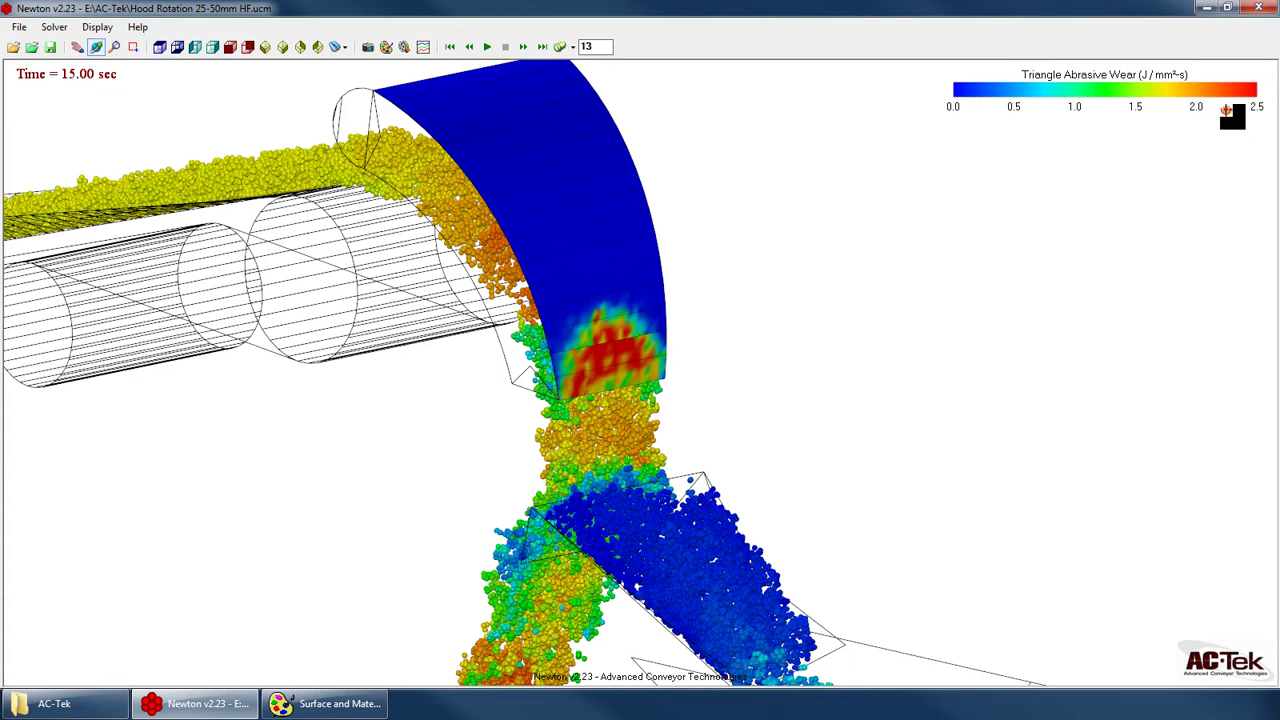
drag(730, 310, 627, 344)
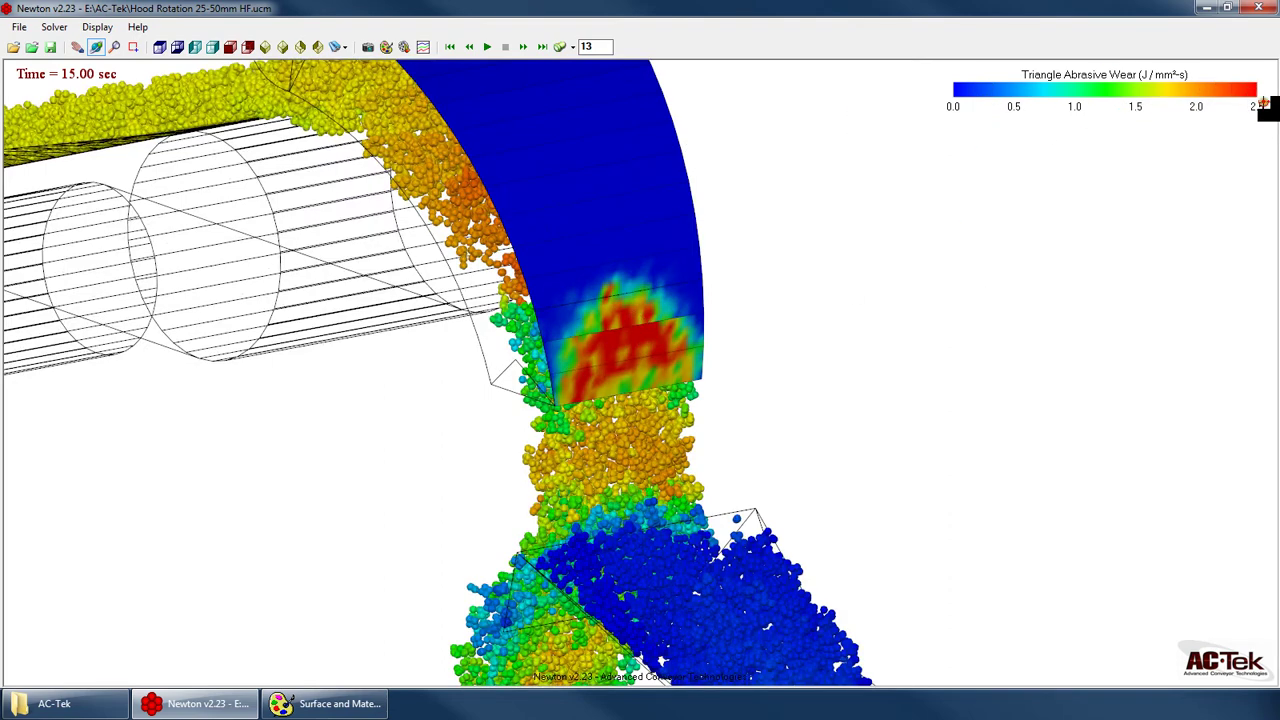
drag(528, 307, 530, 293)
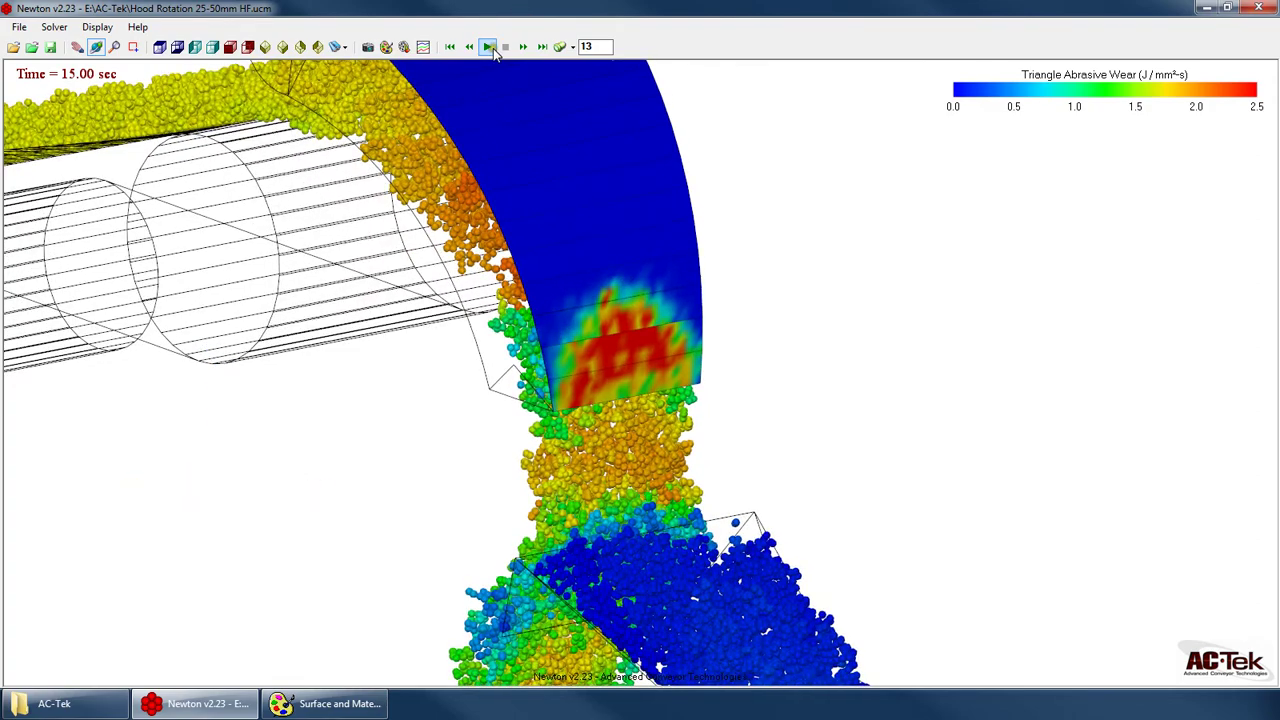
click(489, 47)
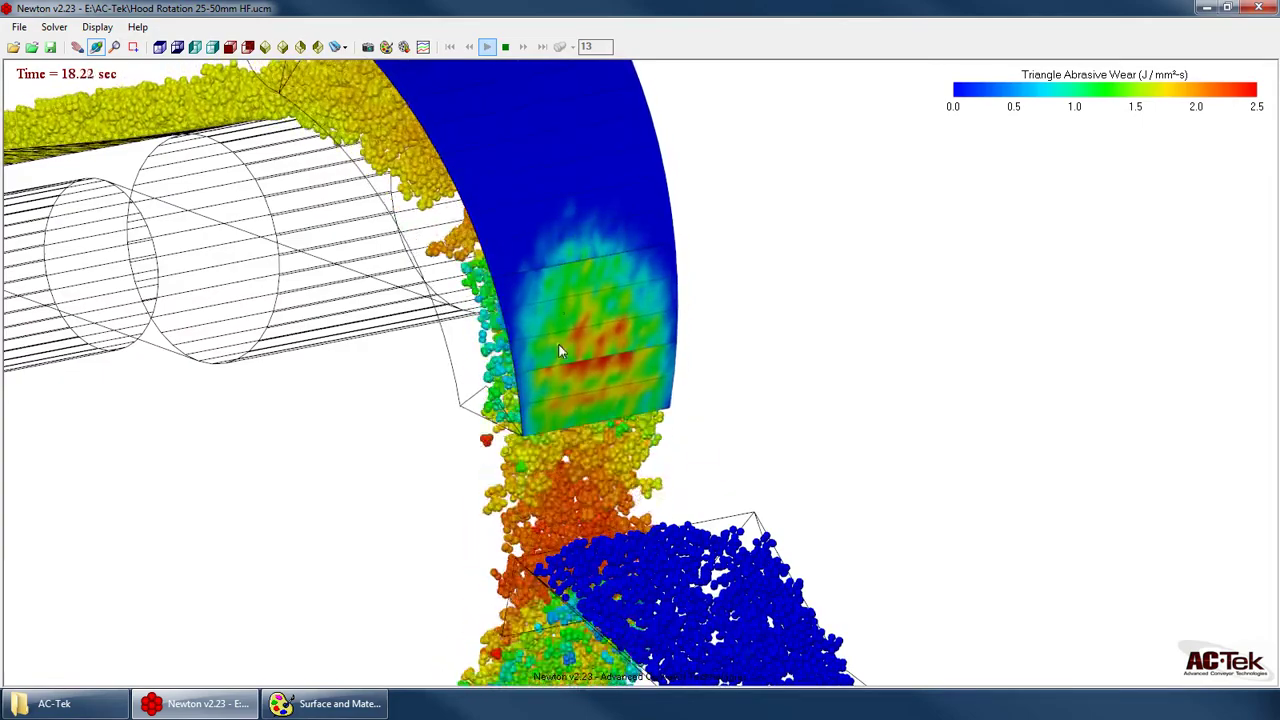
drag(709, 214, 424, 148)
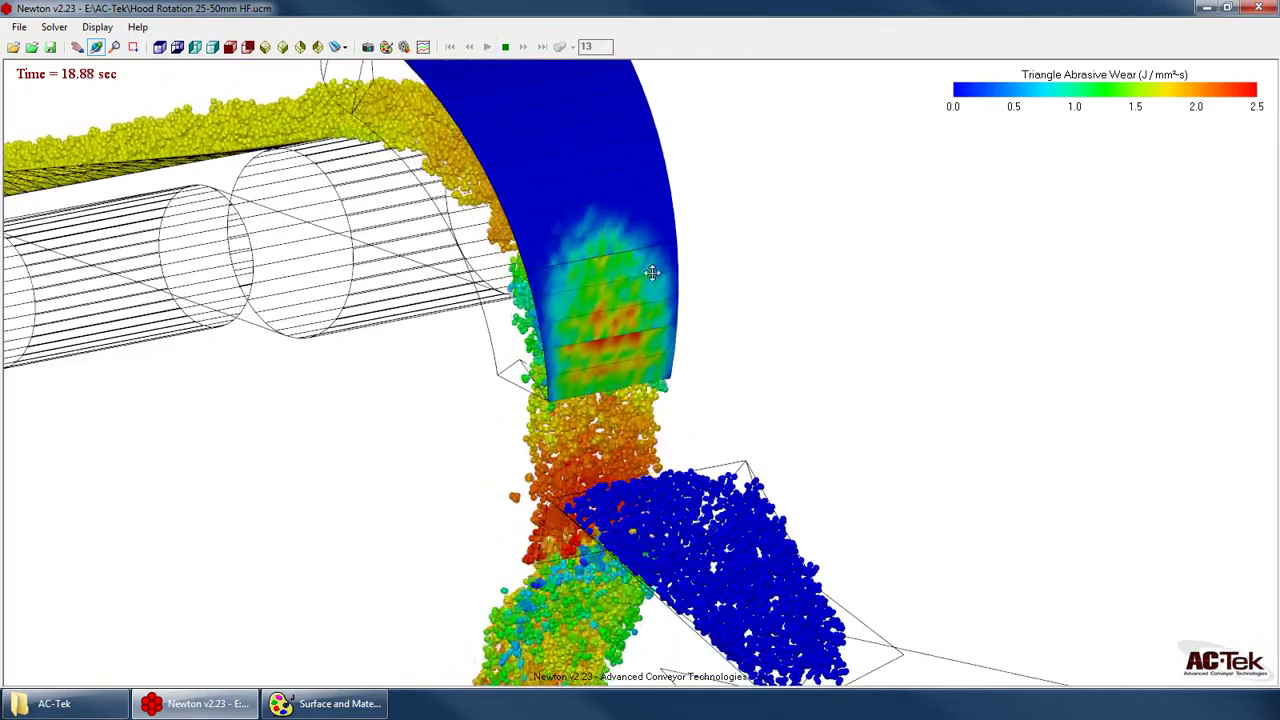
drag(607, 327, 737, 297)
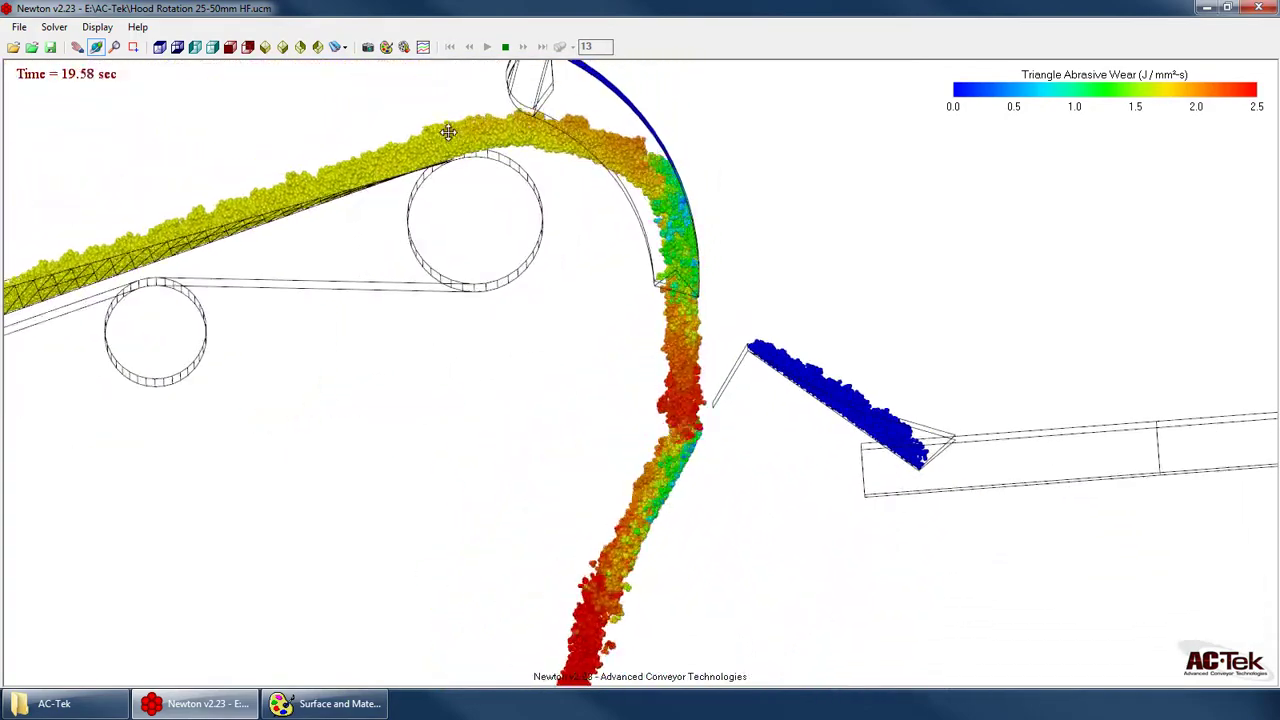
drag(666, 277, 697, 229)
scroll(606, 270, up, 4)
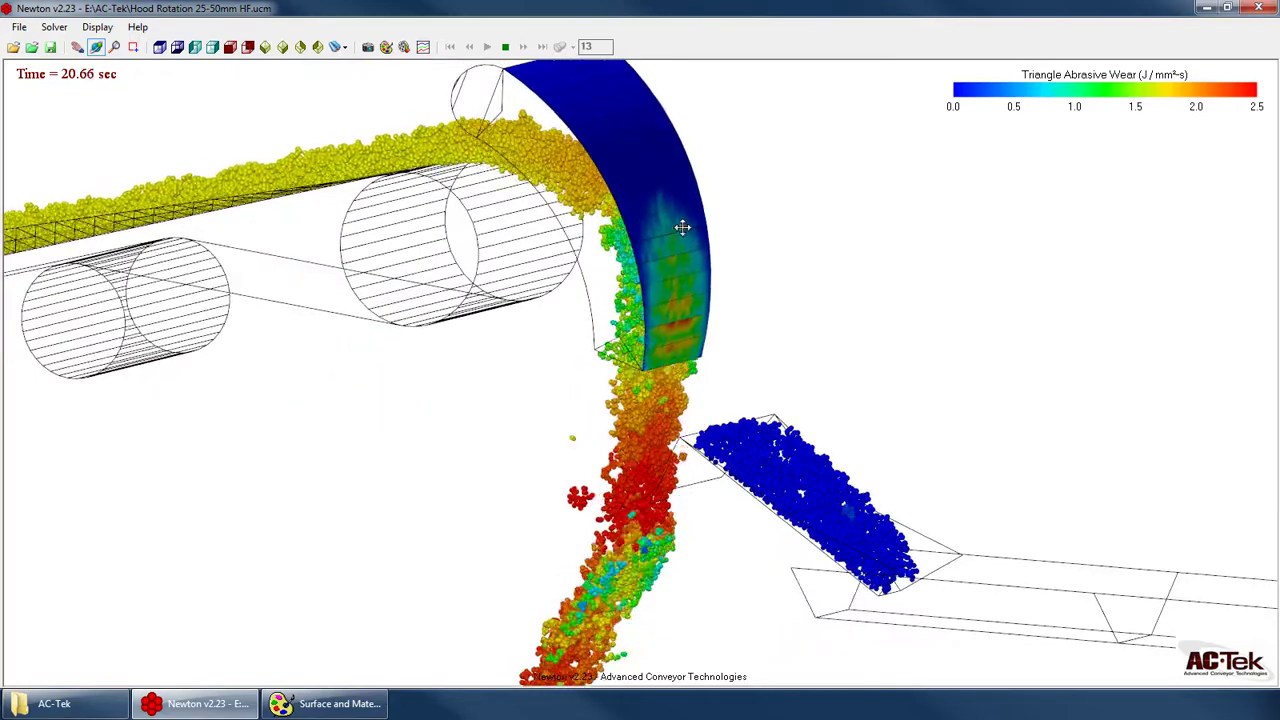
drag(737, 277, 622, 323)
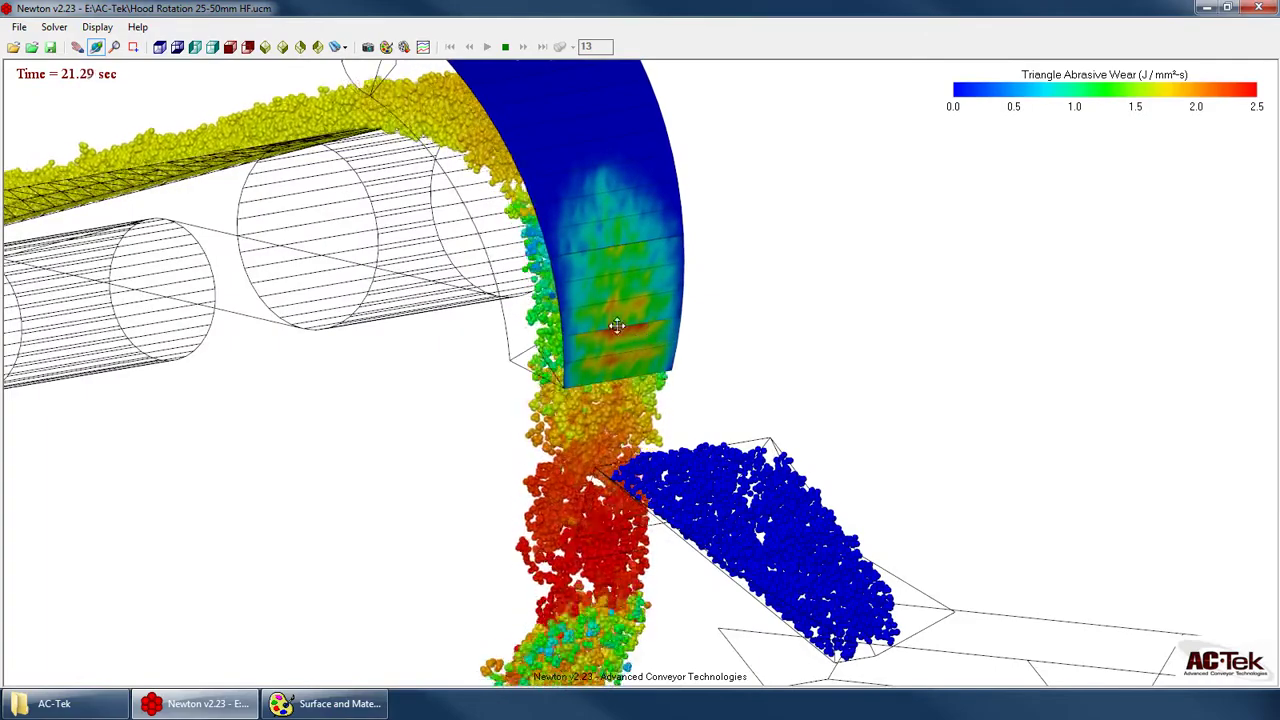
drag(605, 347, 513, 259)
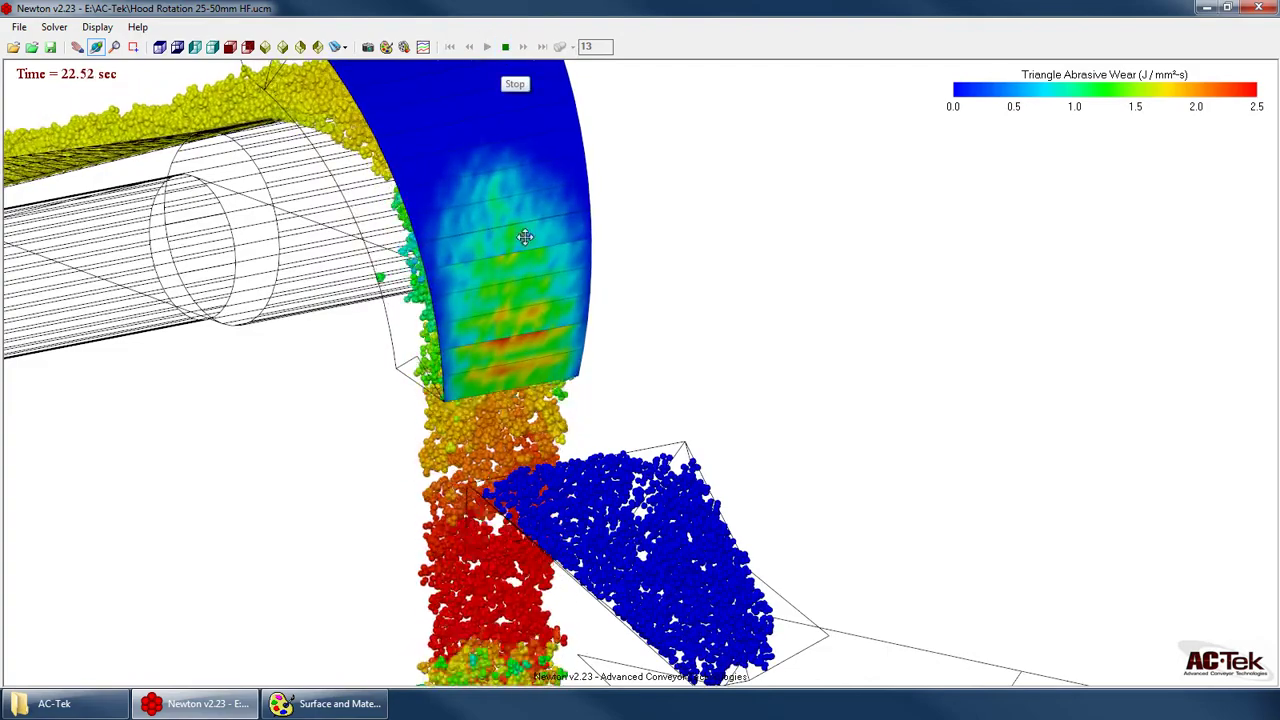
Stop the playback and rewind the simulation to the start, and set the Deflector's display to Hidden Surface
drag(513, 263, 668, 248)
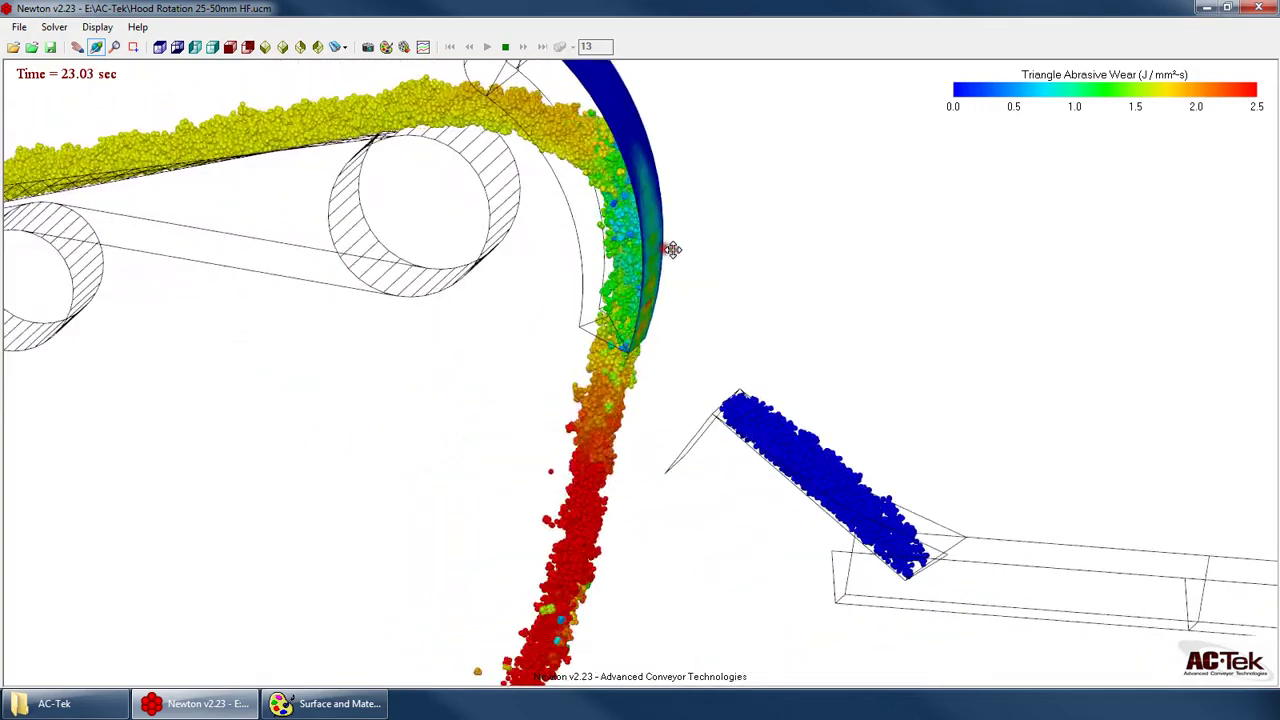
drag(692, 330, 566, 310)
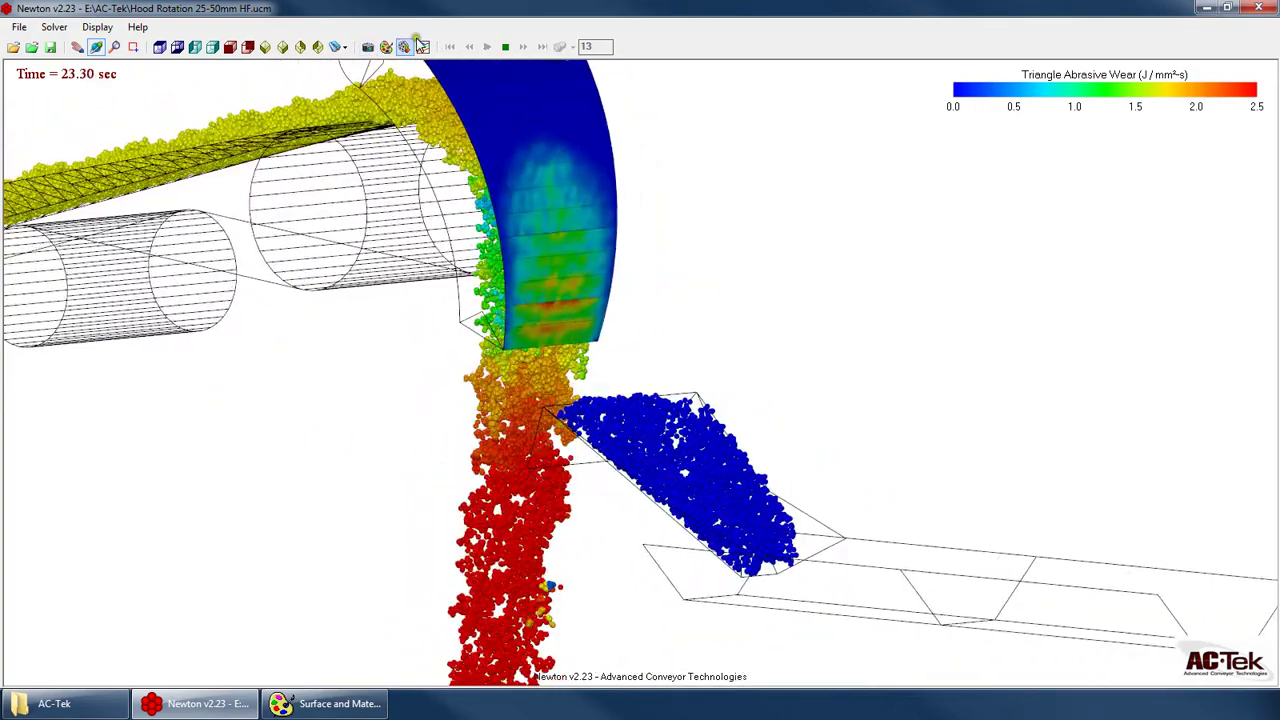
click(505, 46)
scroll(503, 44, down, 4)
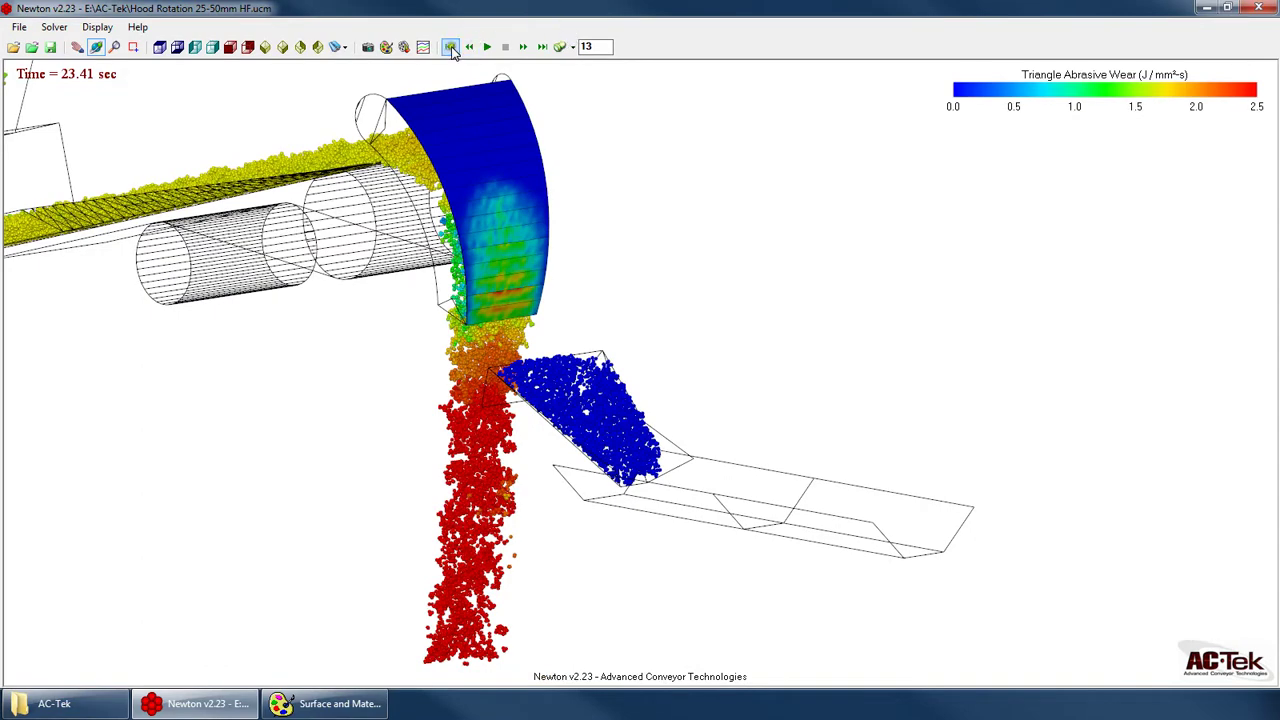
click(451, 46)
click(386, 46)
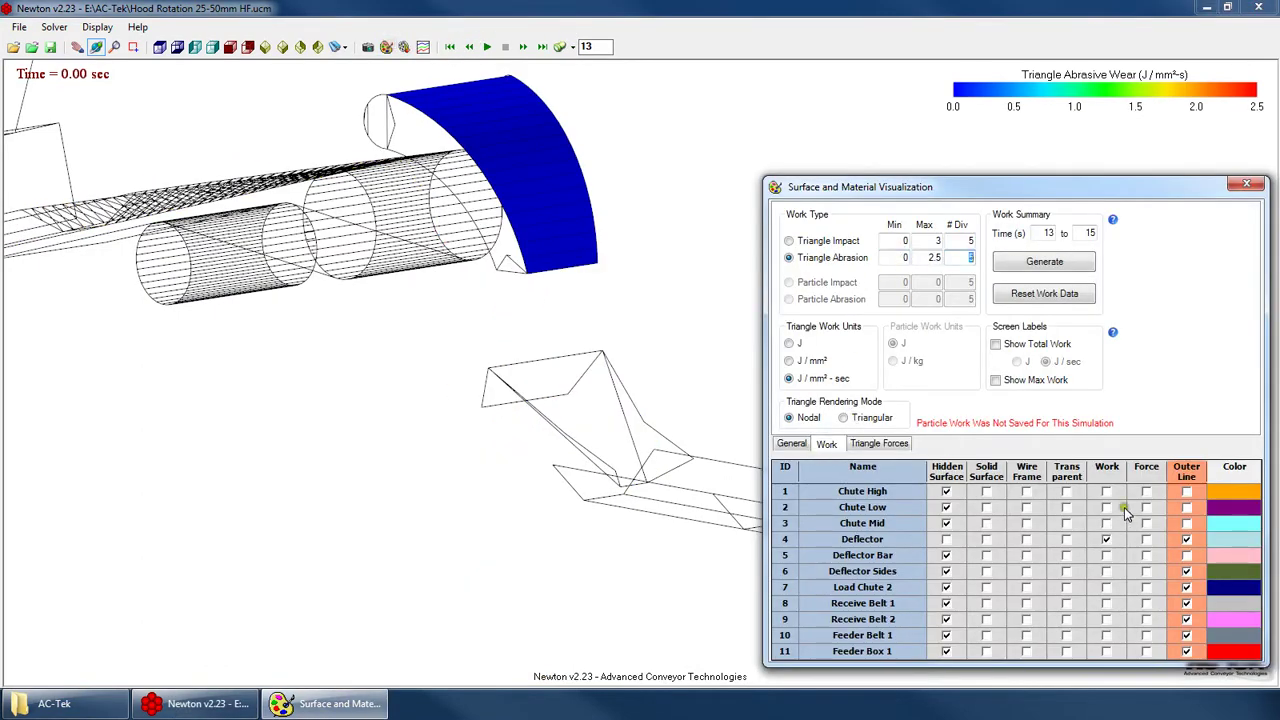
click(946, 539)
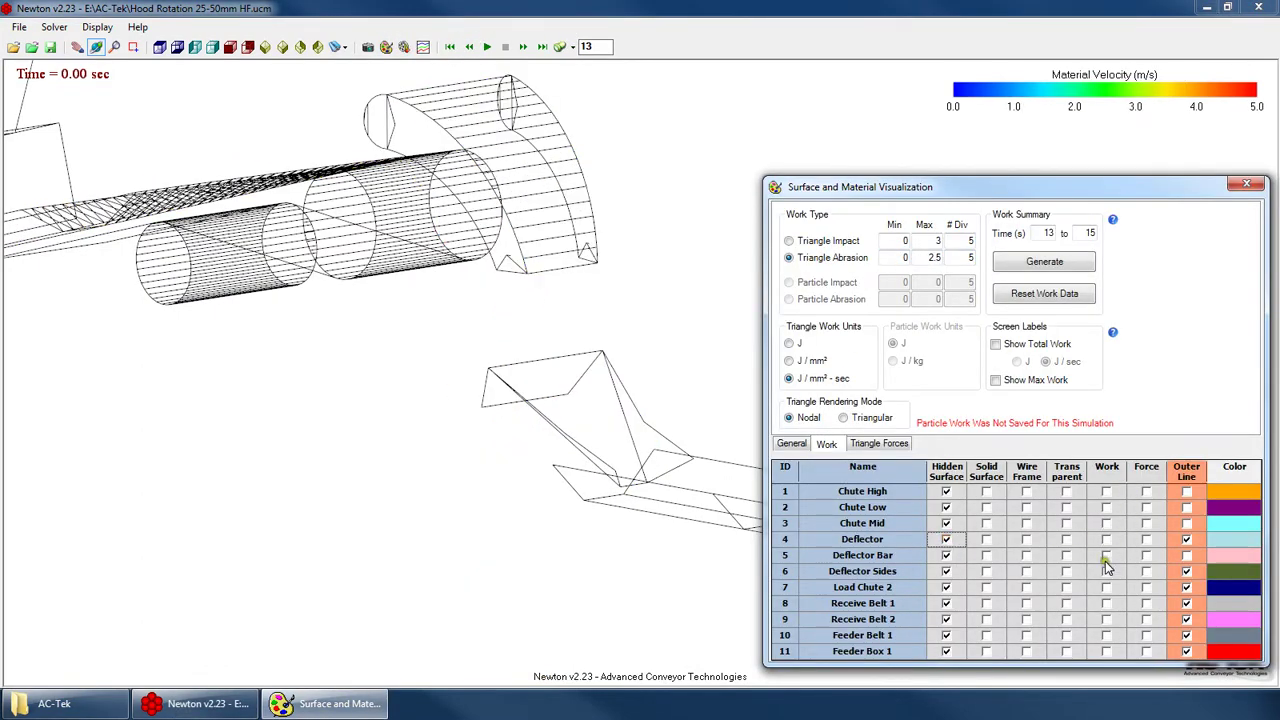
Display all surfaces in wireframe, and switch them back to hidden with their outer lines shown
drag(670, 554, 654, 380)
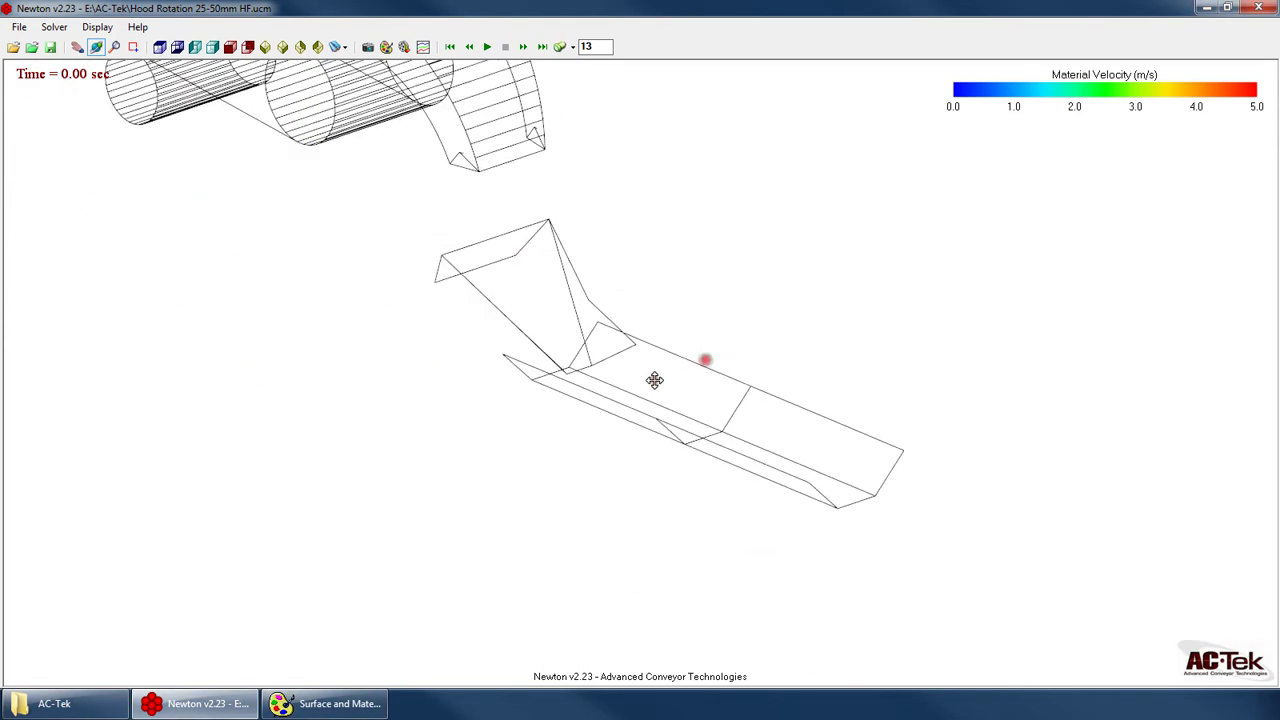
right_click(682, 336)
mouse_move(805, 529)
click(848, 542)
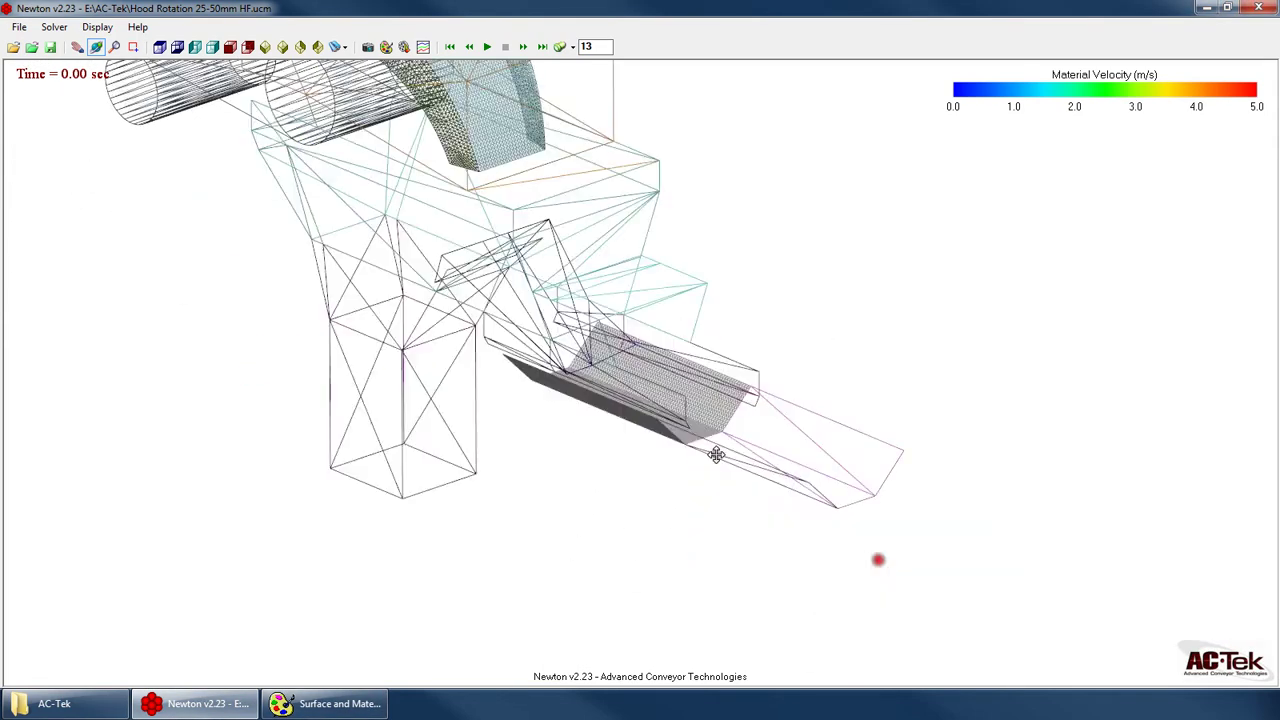
right_click(756, 336)
mouse_move(846, 534)
click(955, 591)
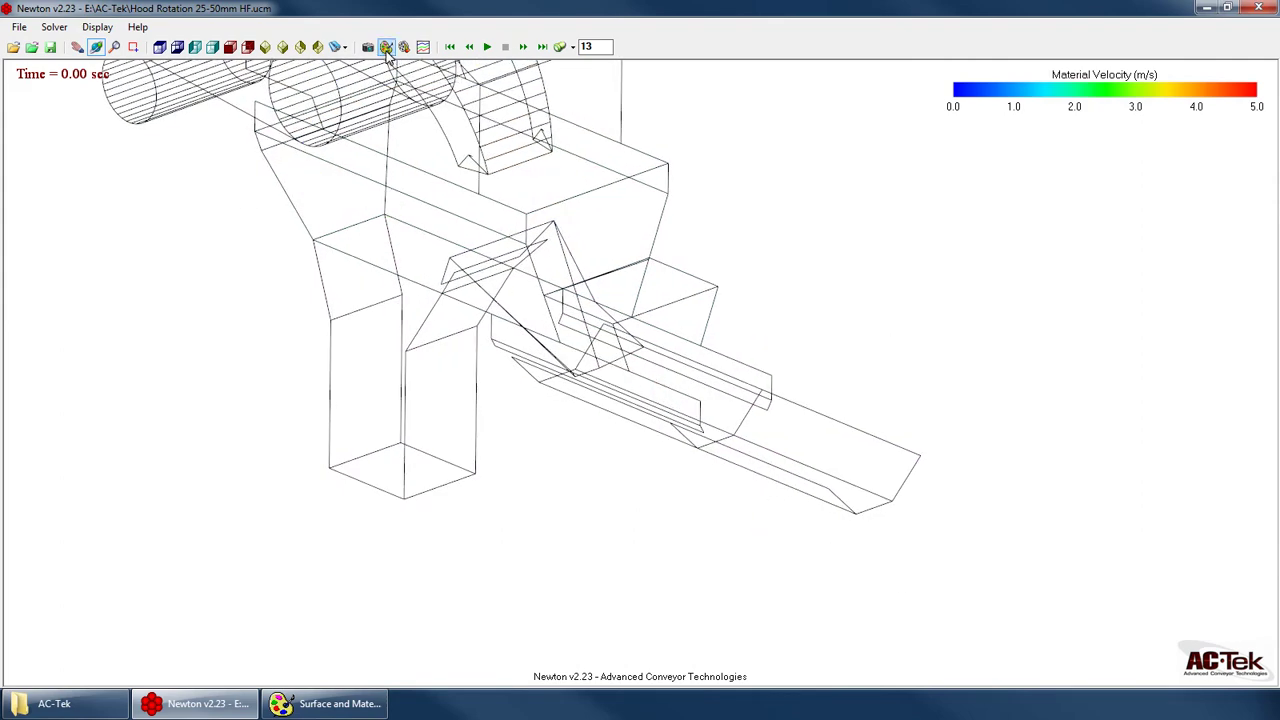
Turn off the outer lines of Chute High, Chute Low and Chute Mid
click(386, 47)
click(1186, 491)
click(1186, 507)
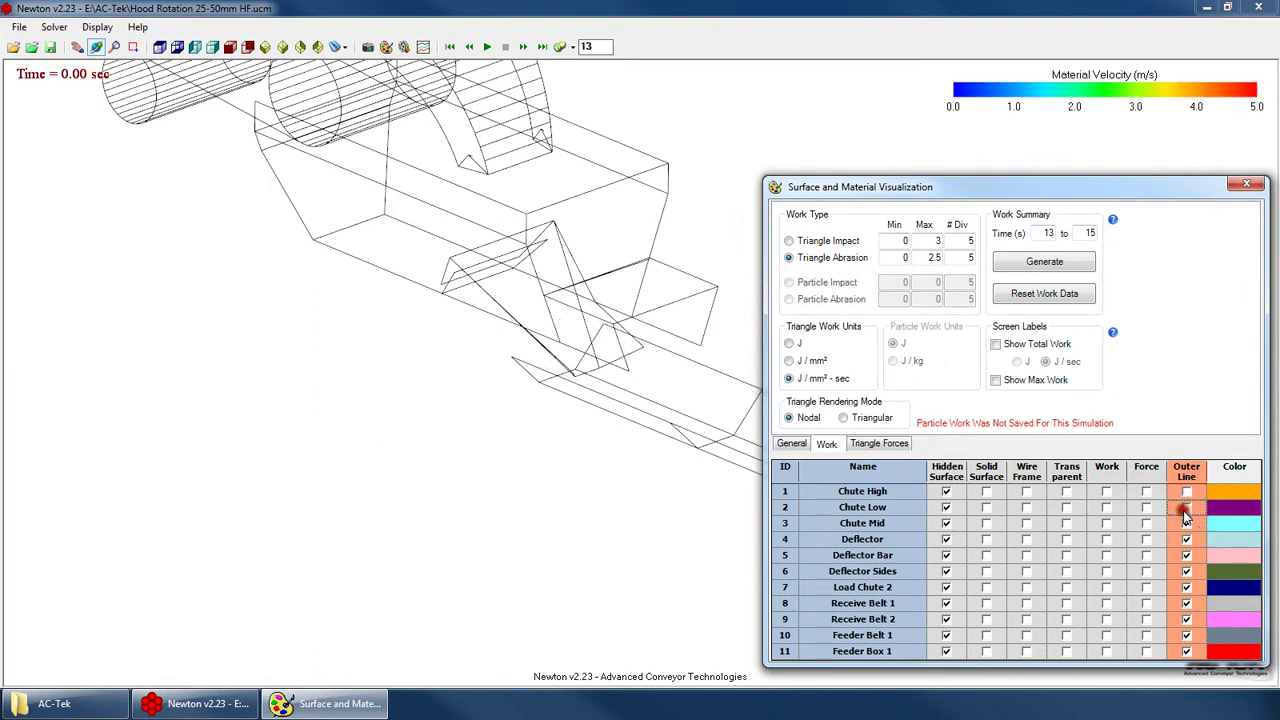
click(1186, 523)
drag(630, 446, 637, 453)
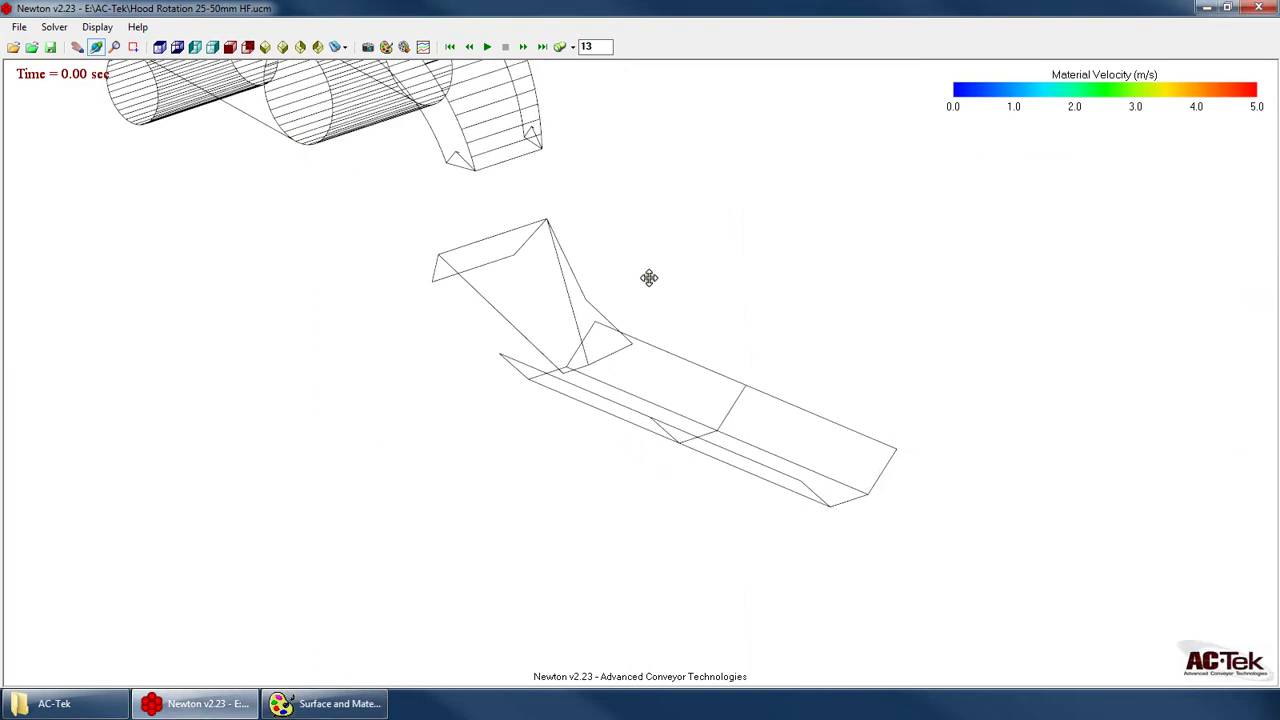
Turn on the Work display for Receive Belt 1
click(385, 48)
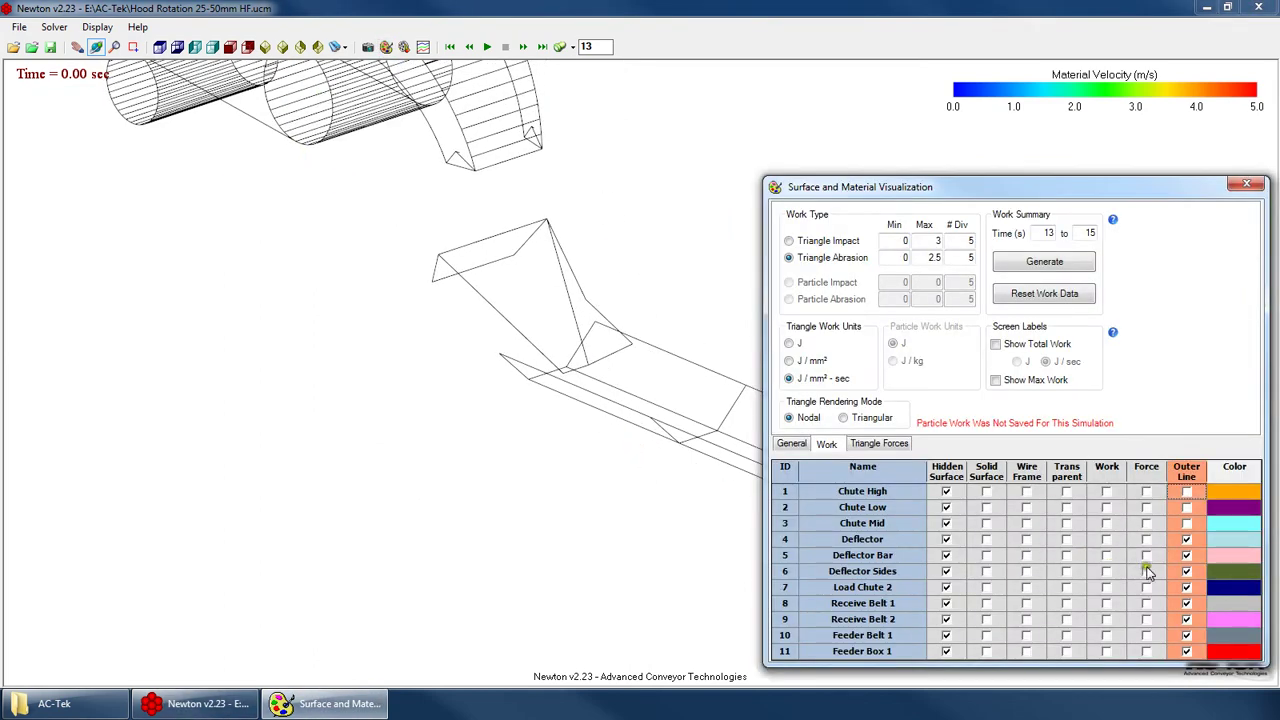
click(1108, 604)
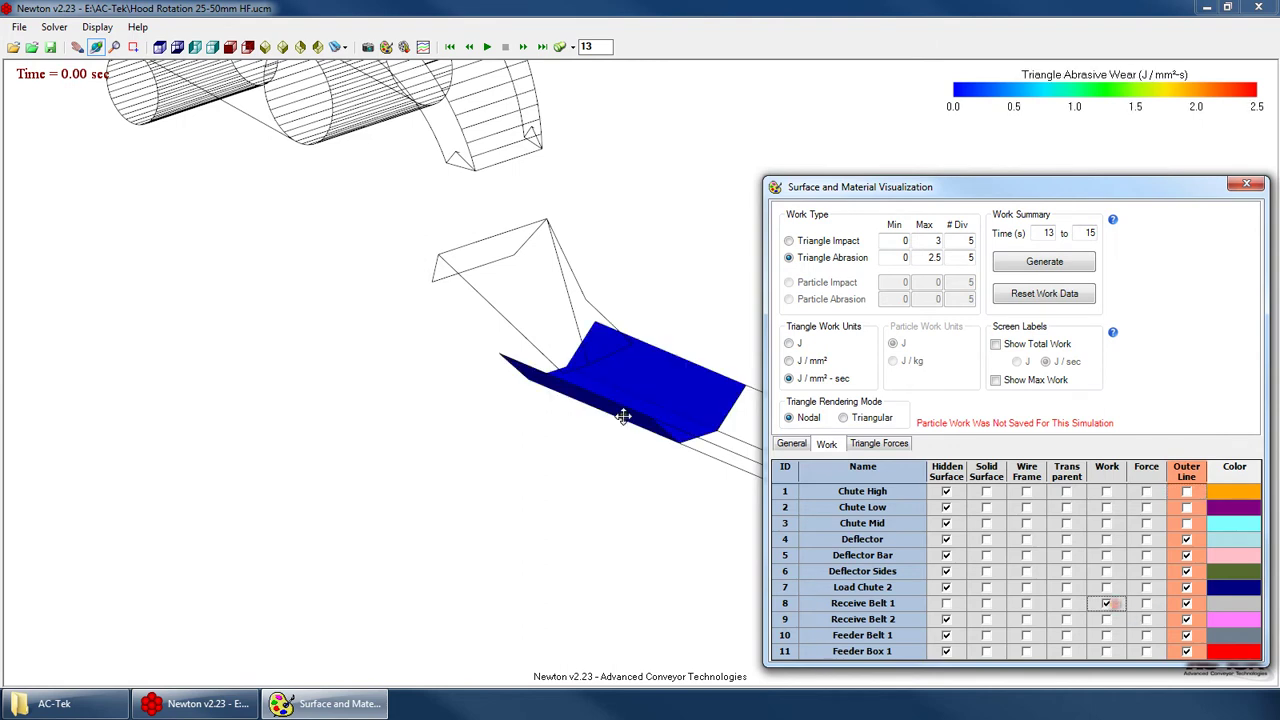
drag(733, 424, 740, 440)
scroll(622, 419, up, 3)
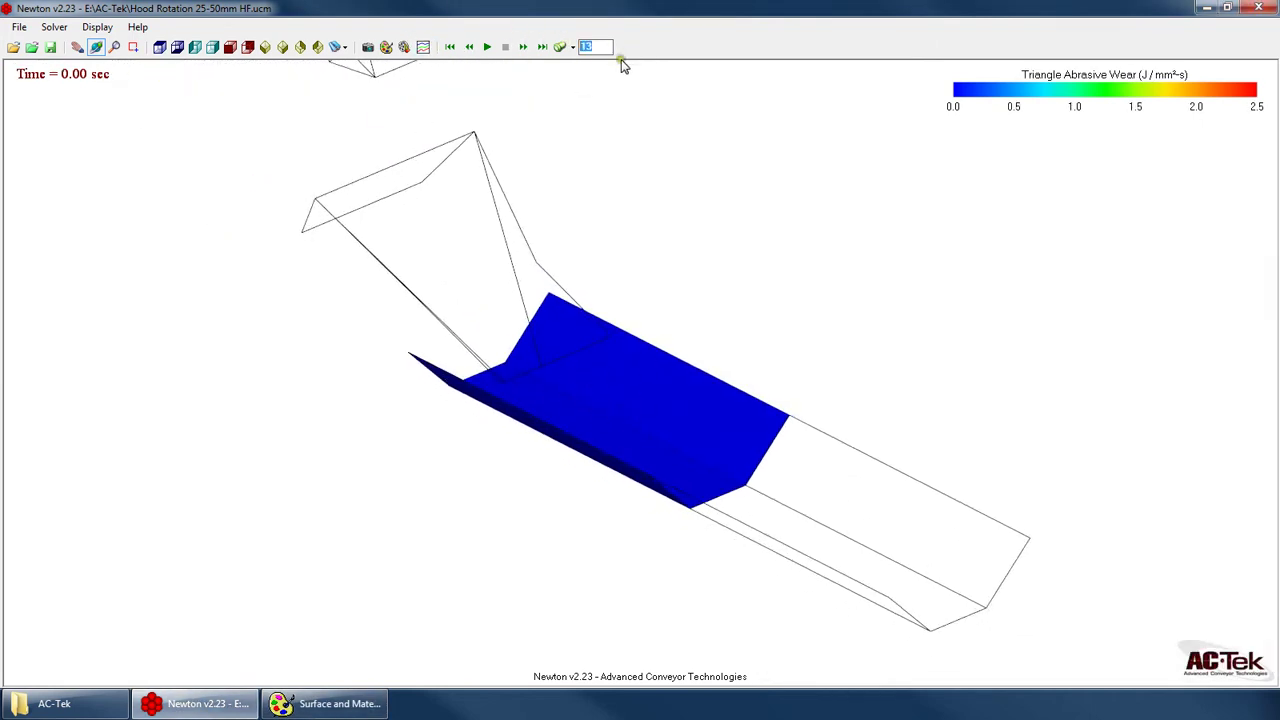
Jump the playback to 5 s and inspect the material landing on Receive Belt 1
click(530, 300)
scroll(552, 372, down, 10)
drag(543, 357, 576, 365)
scroll(587, 369, up, 2)
key(Return)
drag(637, 437, 578, 422)
scroll(564, 451, up, 2)
scroll(613, 427, up, 2)
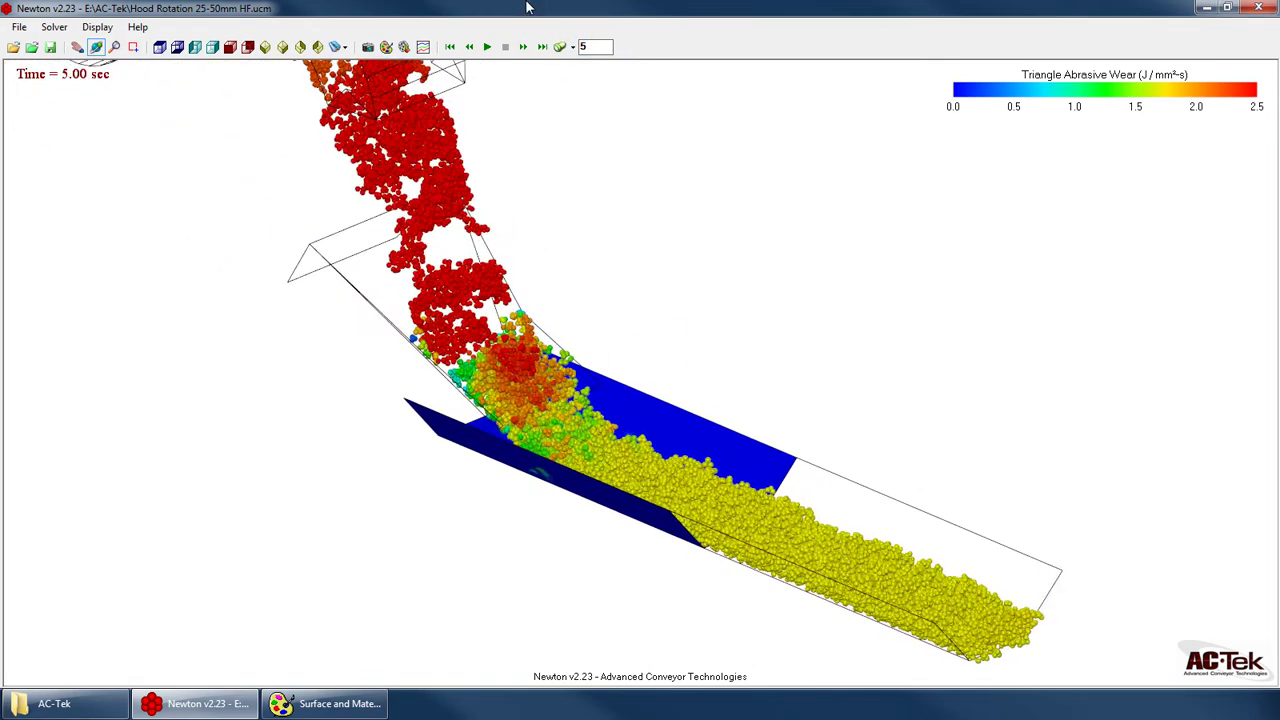
Set the particle style to Hidden
click(385, 47)
click(795, 441)
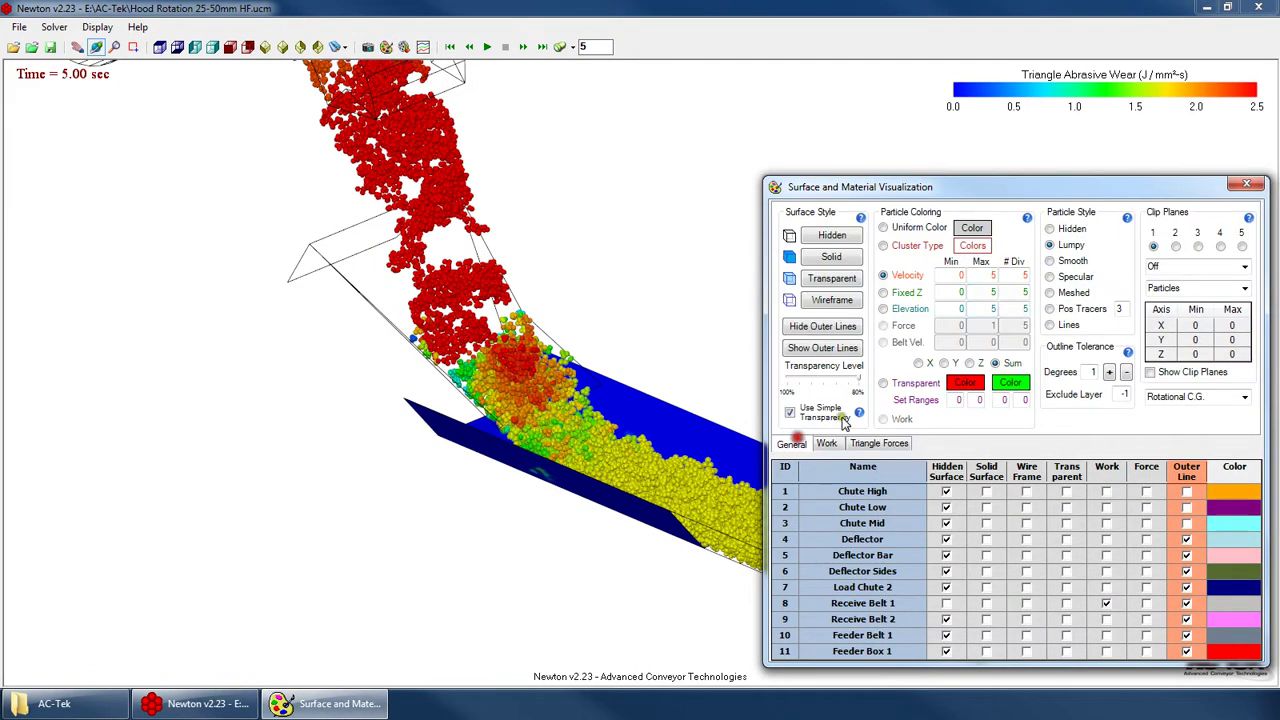
click(1050, 229)
Generate a work summary from 5 to 7 s and view Receive Belt 1 from above
click(828, 445)
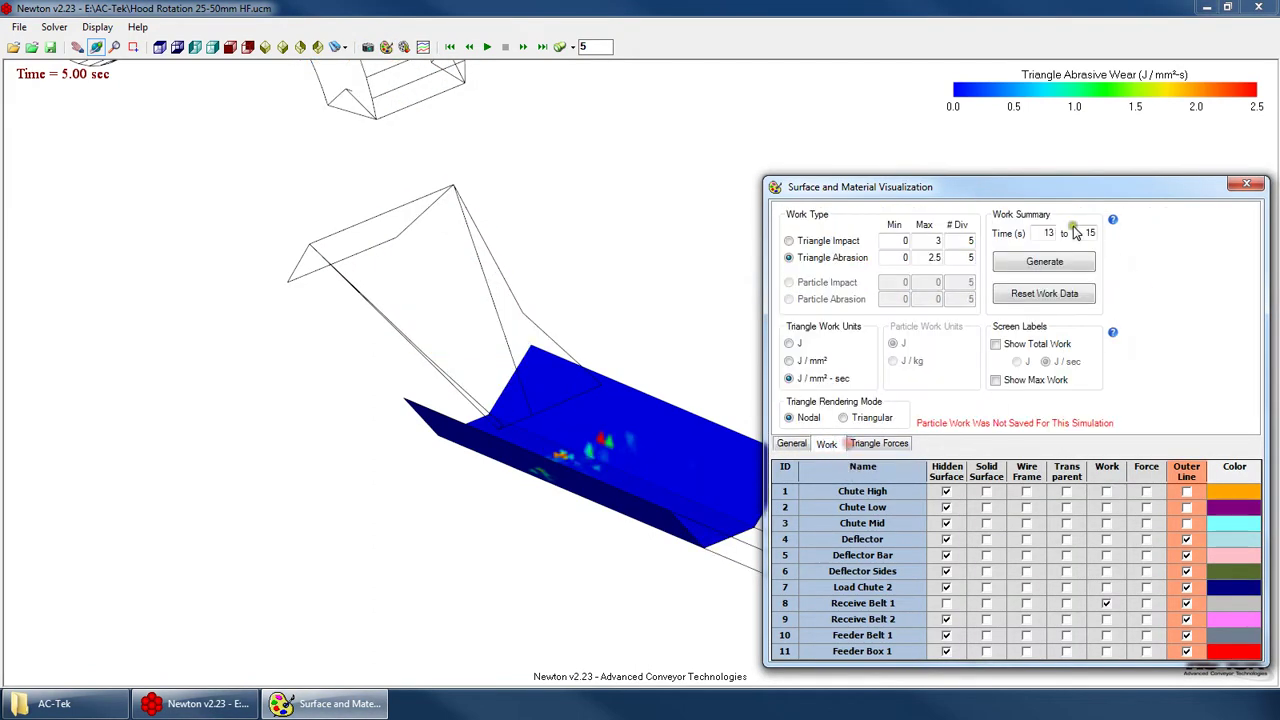
click(1046, 262)
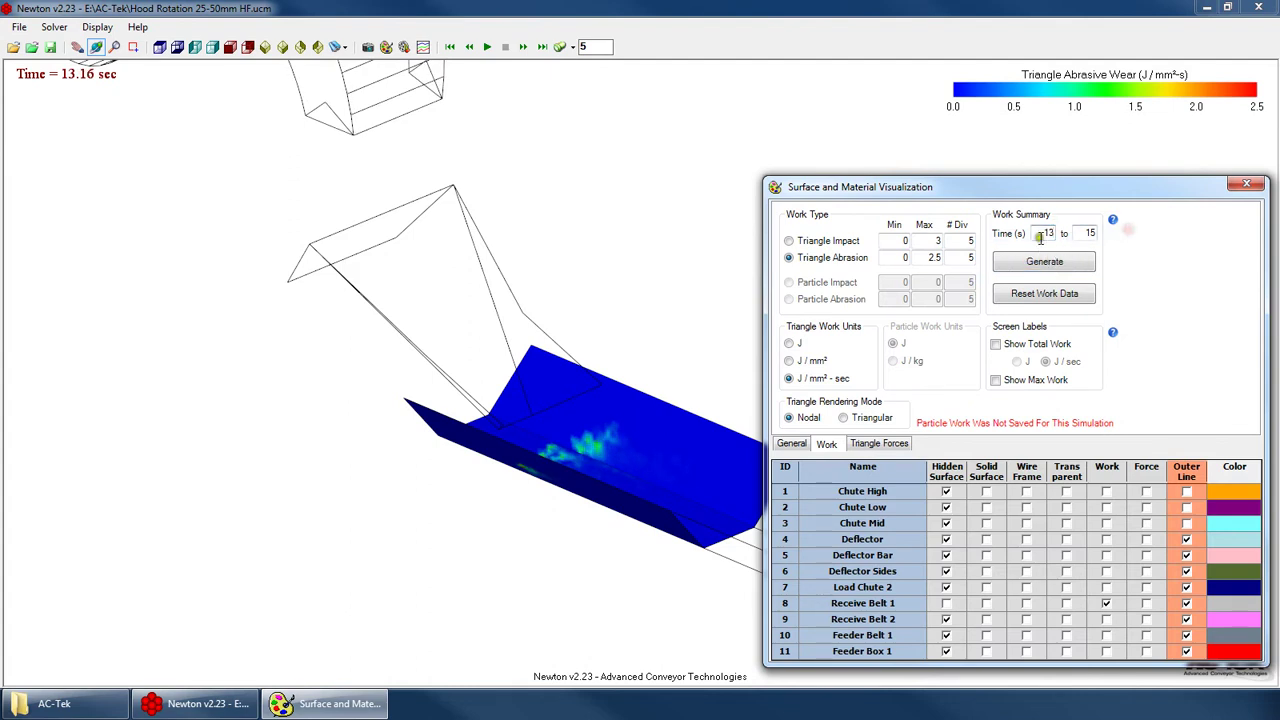
drag(591, 283, 519, 416)
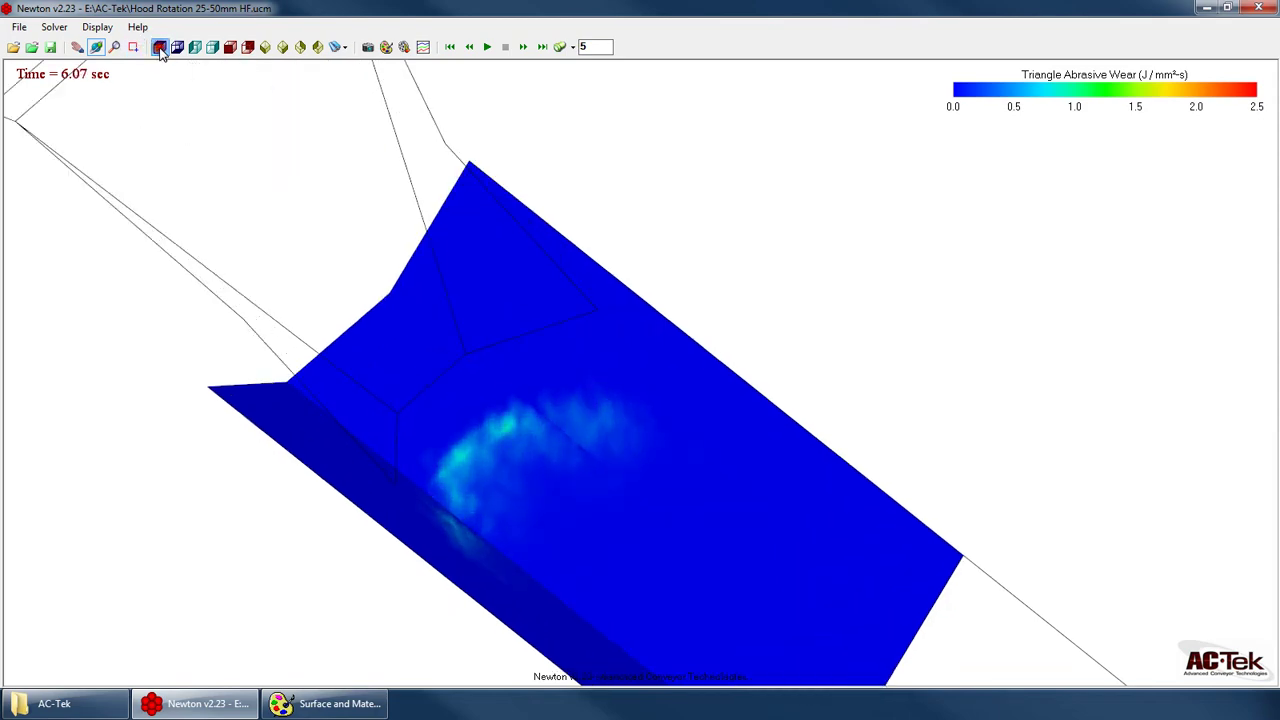
click(160, 47)
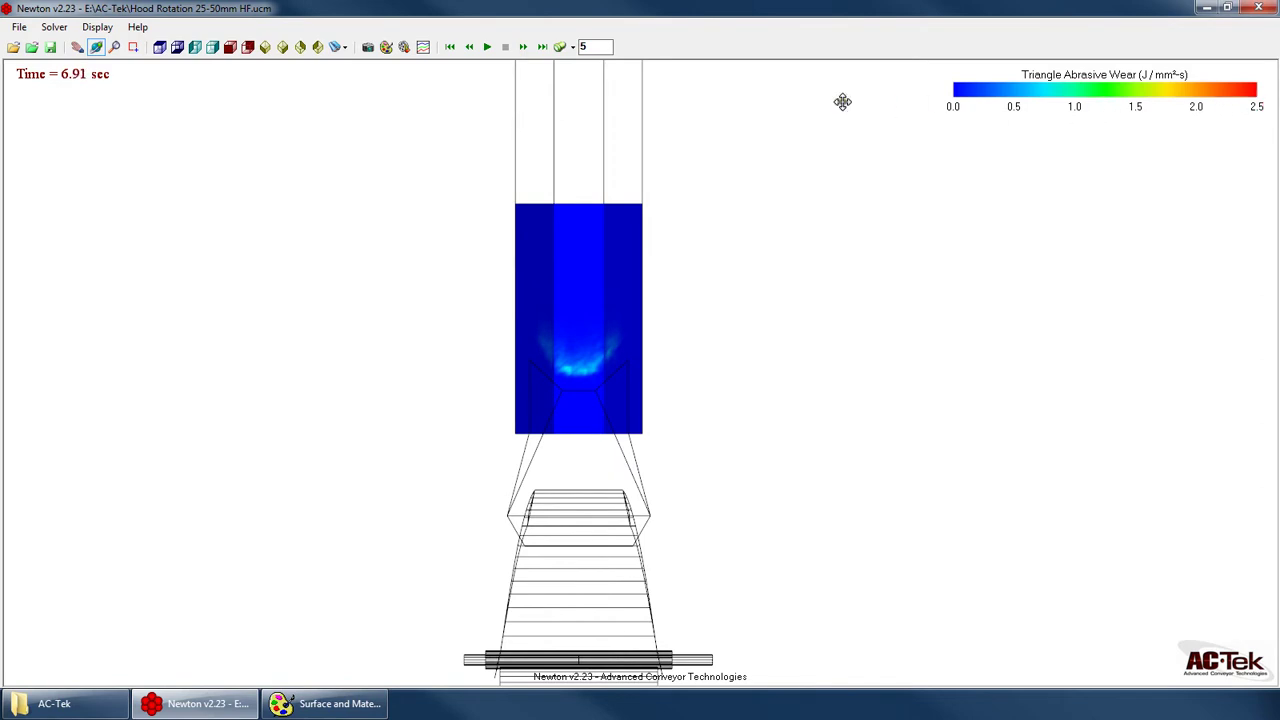
Set the maximum scale value for Triangle Abrasion to 0.5
click(385, 47)
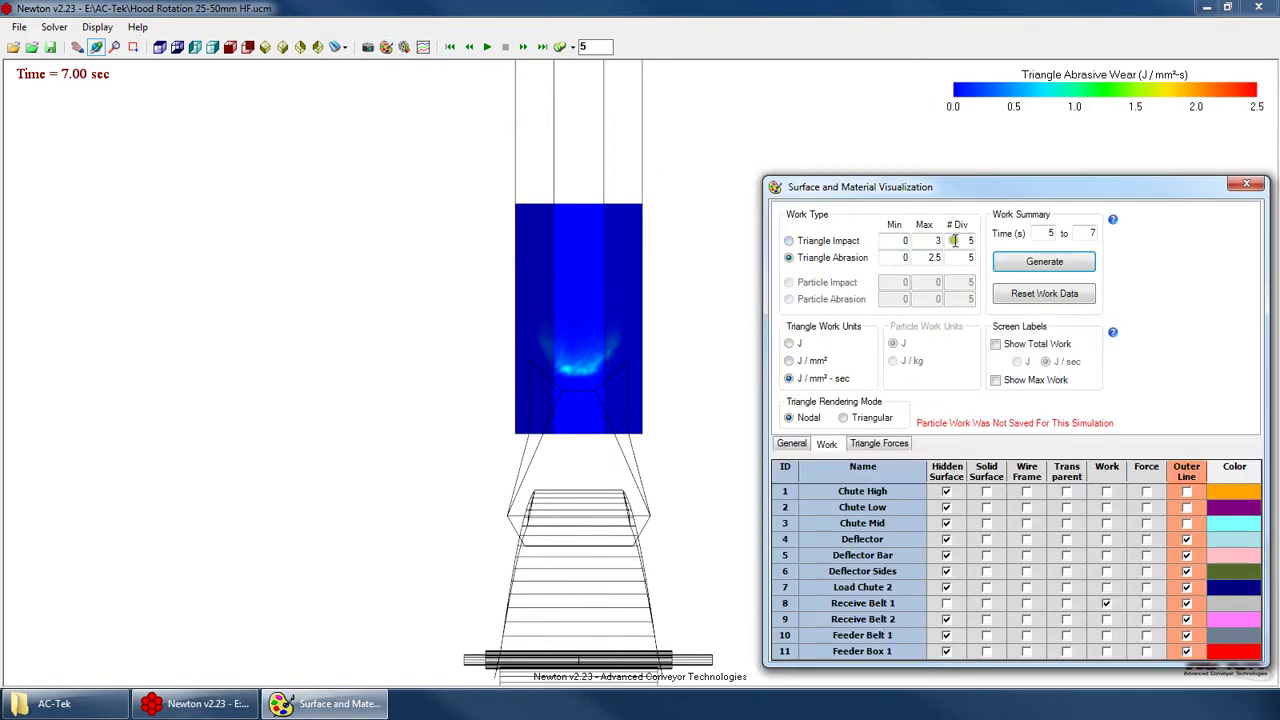
text(0.6)
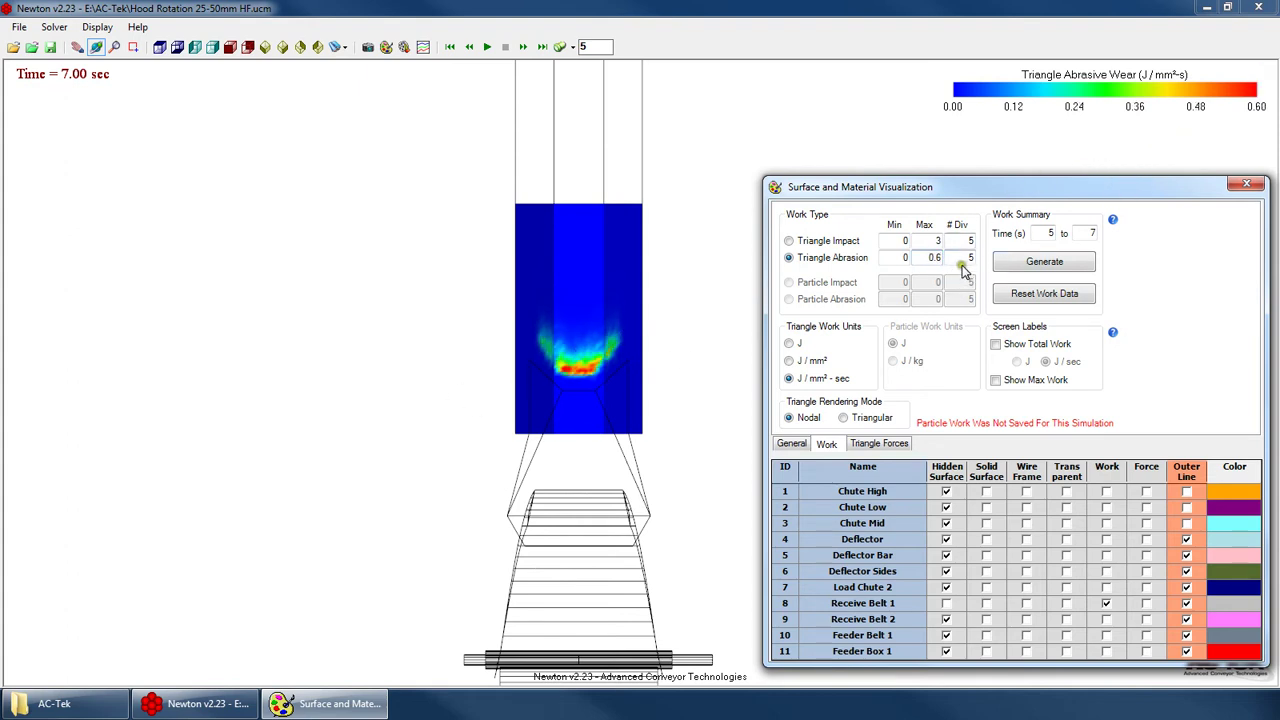
click(497, 380)
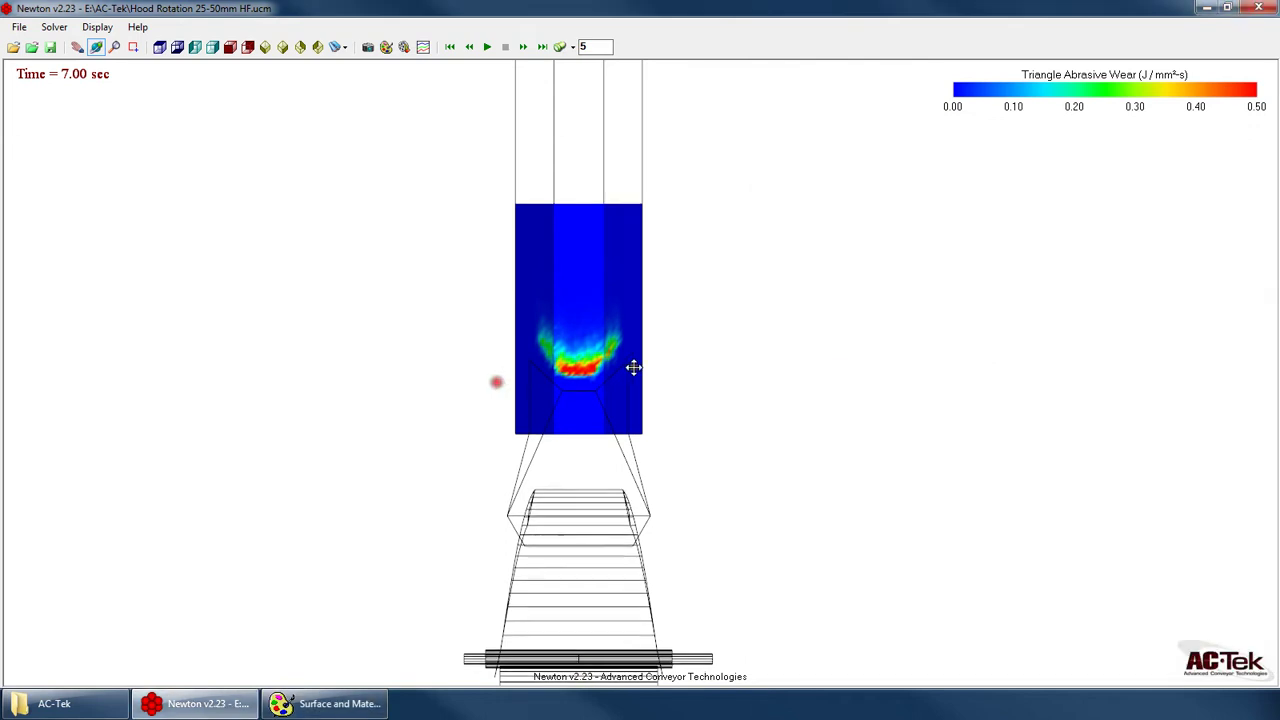
Play the simulation onward from 7 s, examine the abrasive wear on Receive Belt 1 from several angles, and stop the playback
scroll(512, 411, up, 5)
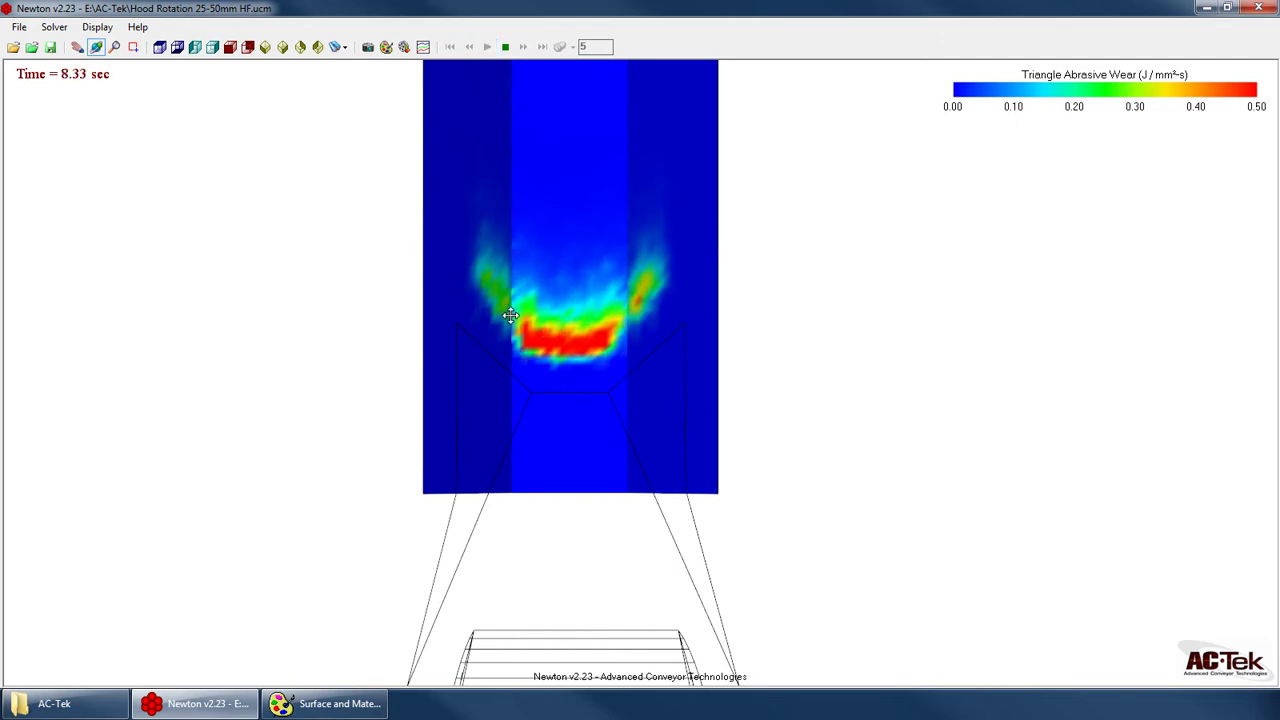
drag(618, 527, 529, 500)
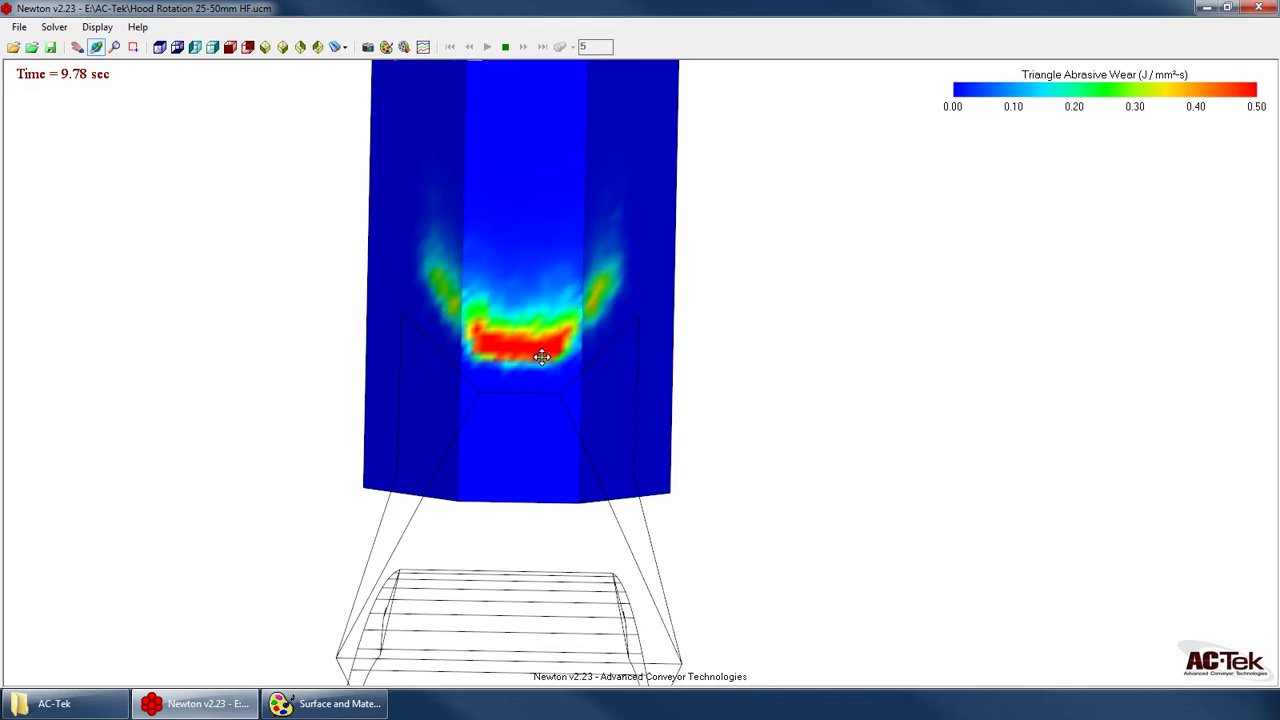
drag(573, 418, 695, 385)
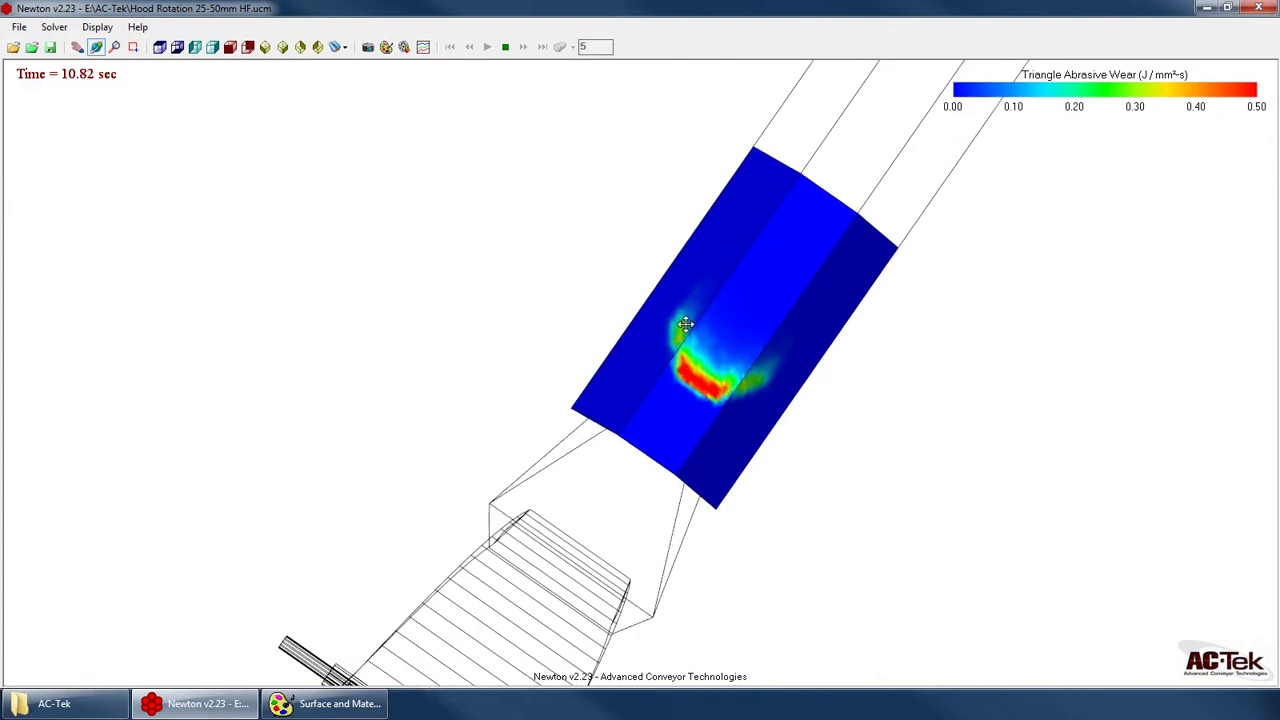
drag(717, 316, 598, 510)
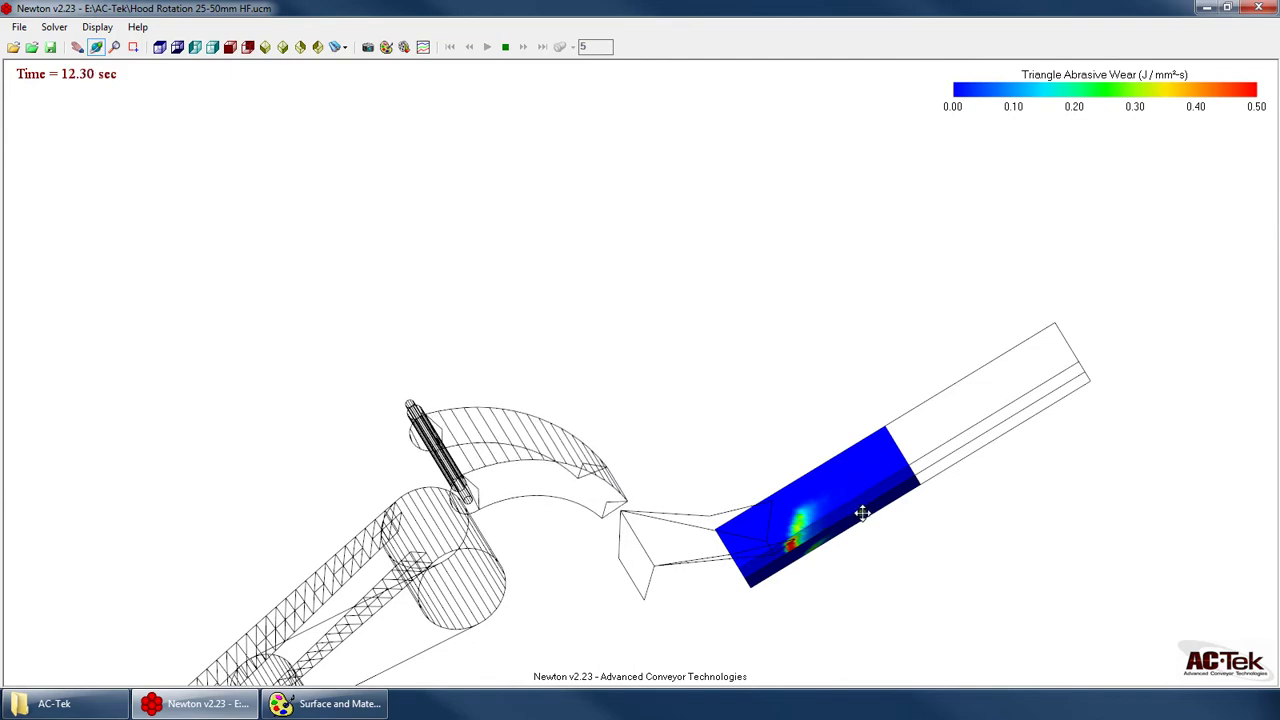
drag(862, 513, 652, 451)
drag(701, 548, 828, 510)
scroll(828, 510, up, 5)
drag(720, 477, 766, 434)
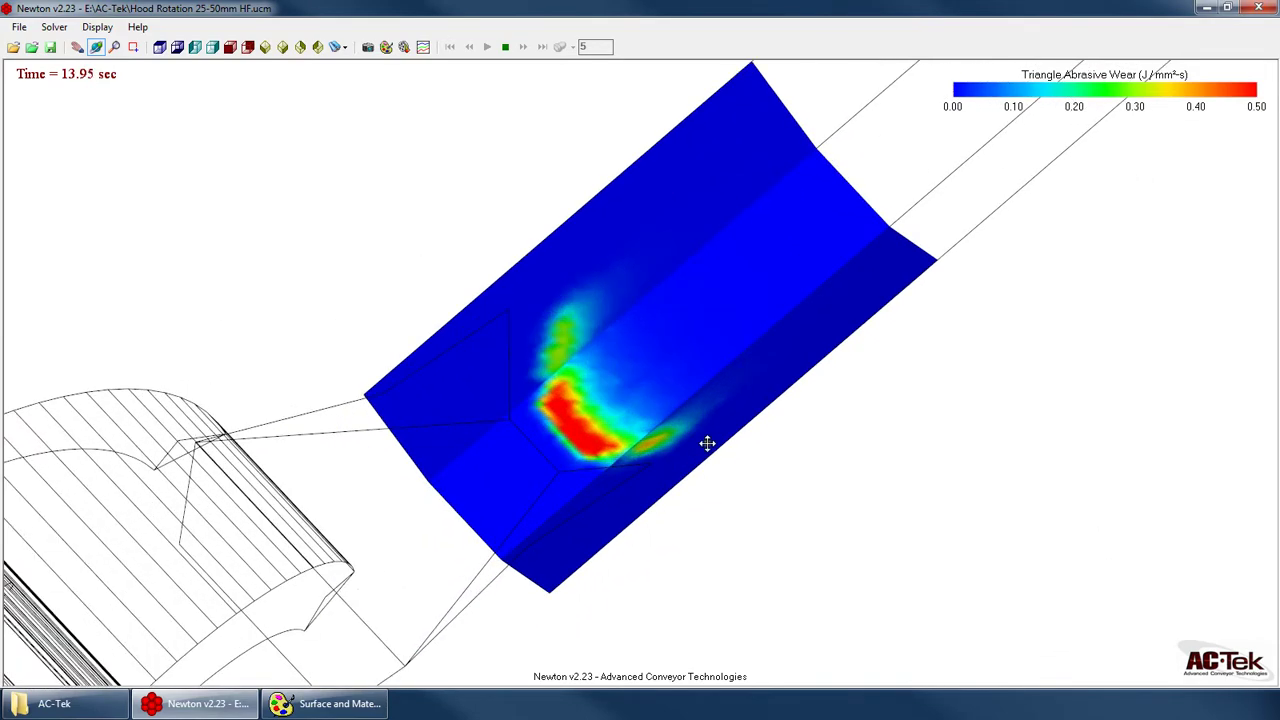
drag(594, 466, 533, 476)
click(505, 47)
drag(530, 175, 545, 402)
Display the Parallel force on Receive Belt 1 and generate a force summary from 10 to 12 s
click(385, 48)
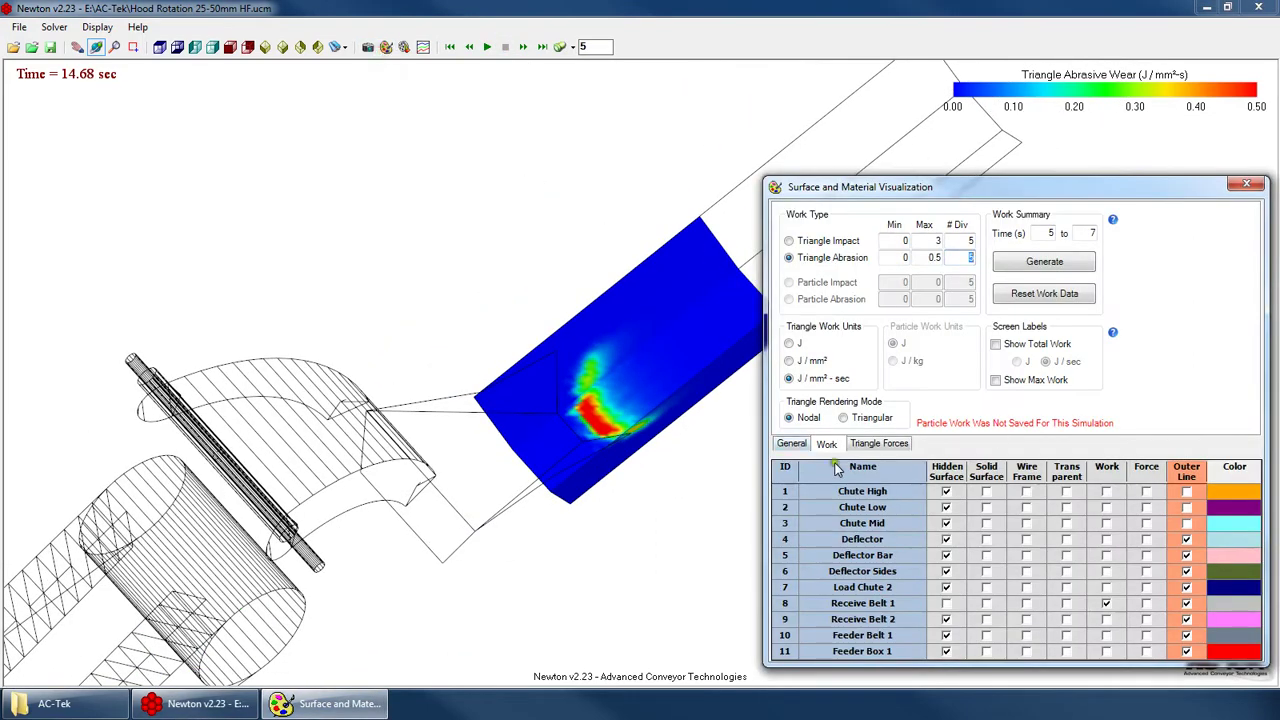
click(1146, 604)
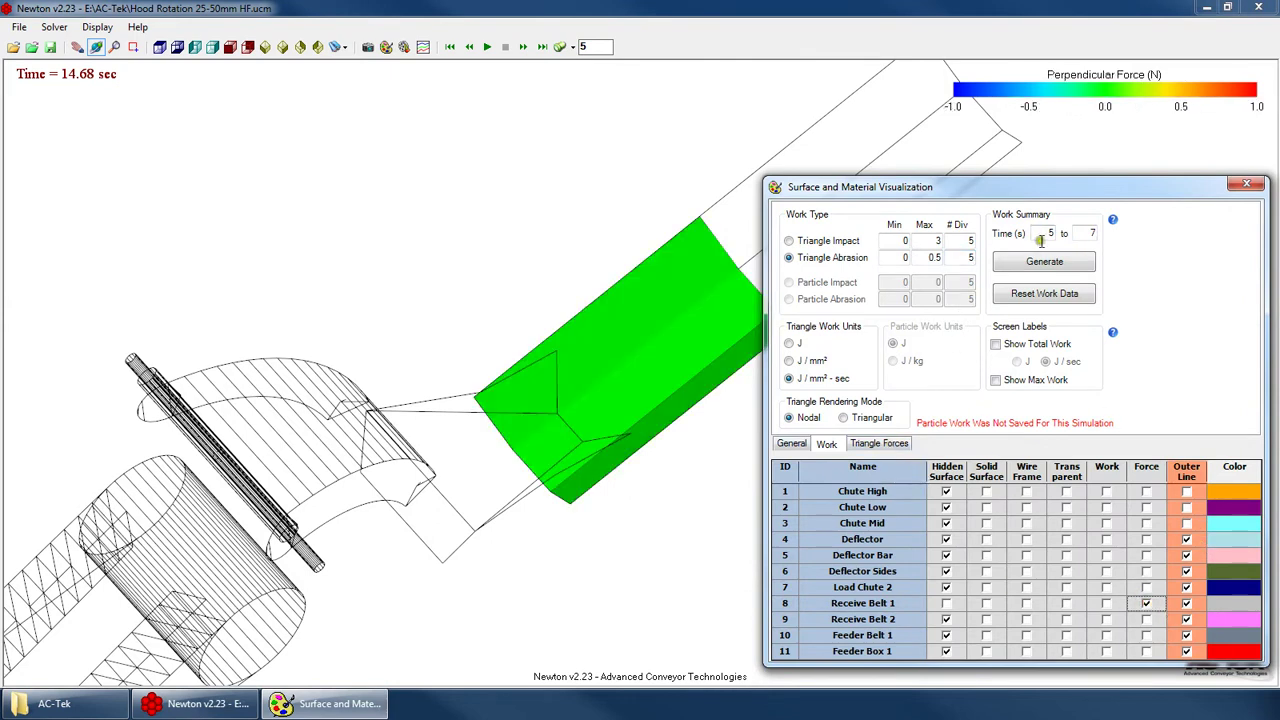
click(878, 445)
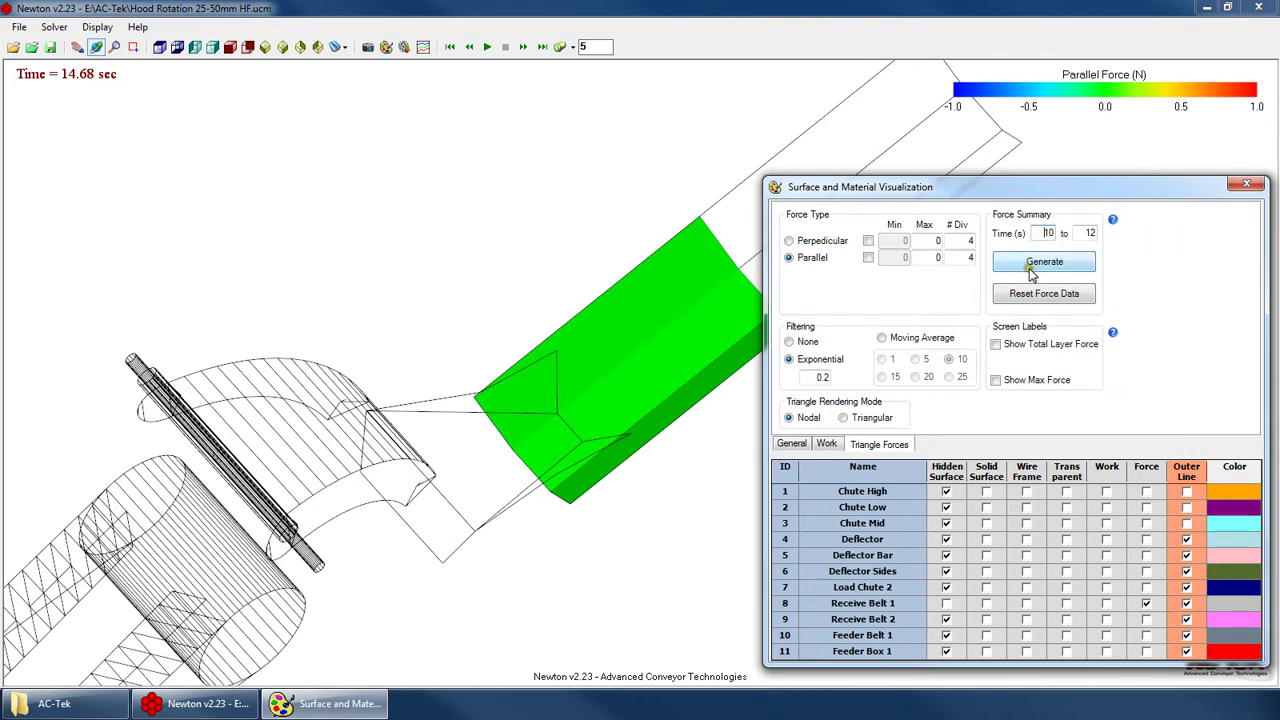
click(1042, 262)
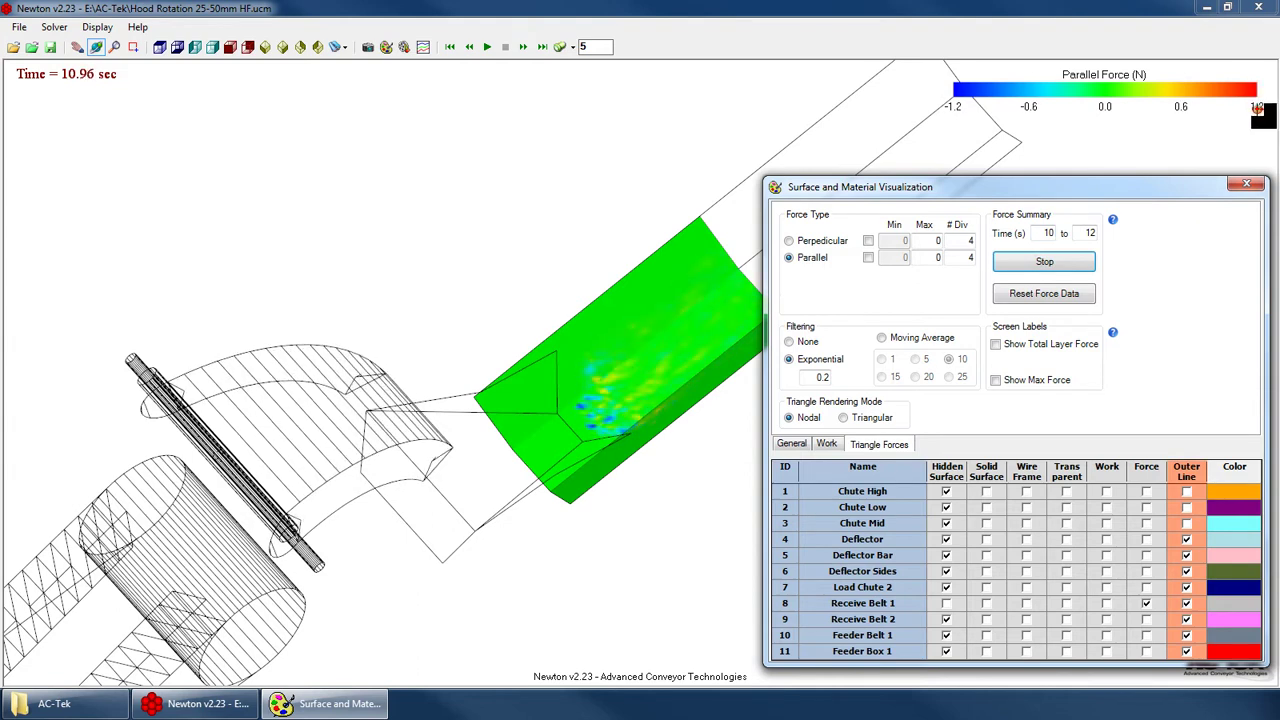
Regenerate the 10 to 12 s force summary with an exponential filter of 0.1, lowering the Parallel force maximum to 0.2
double_click(938, 257)
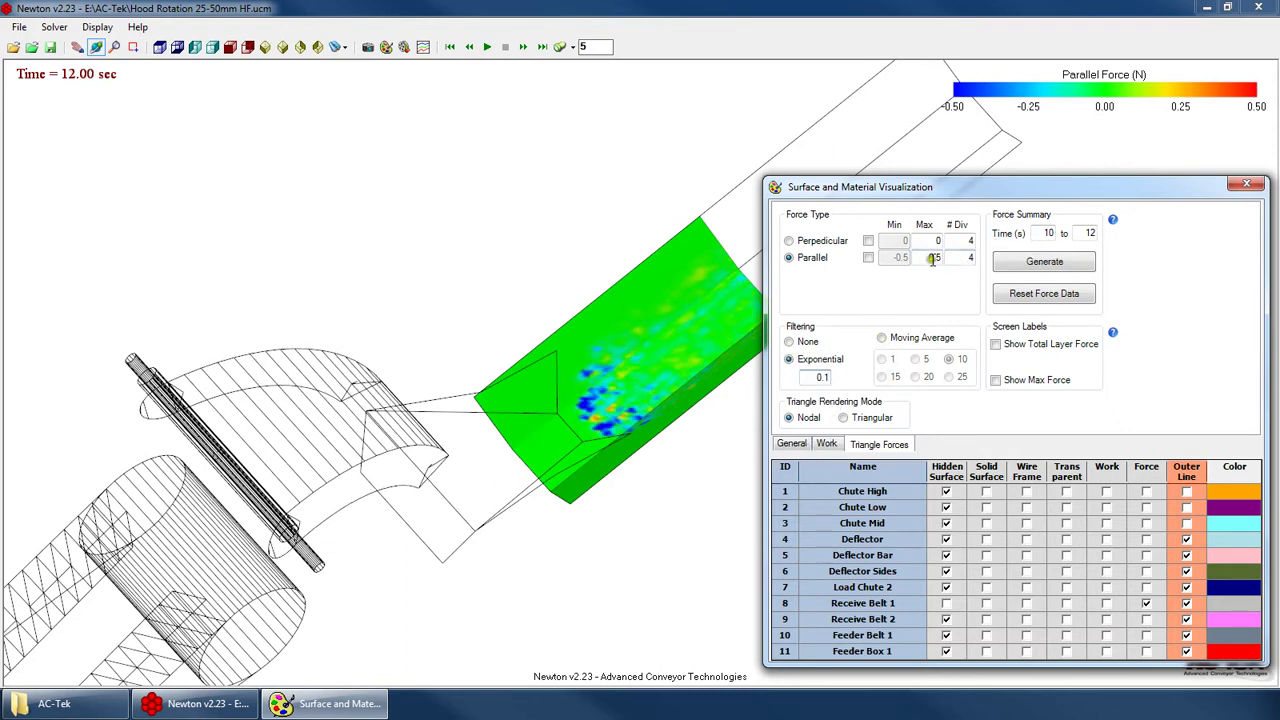
click(1019, 264)
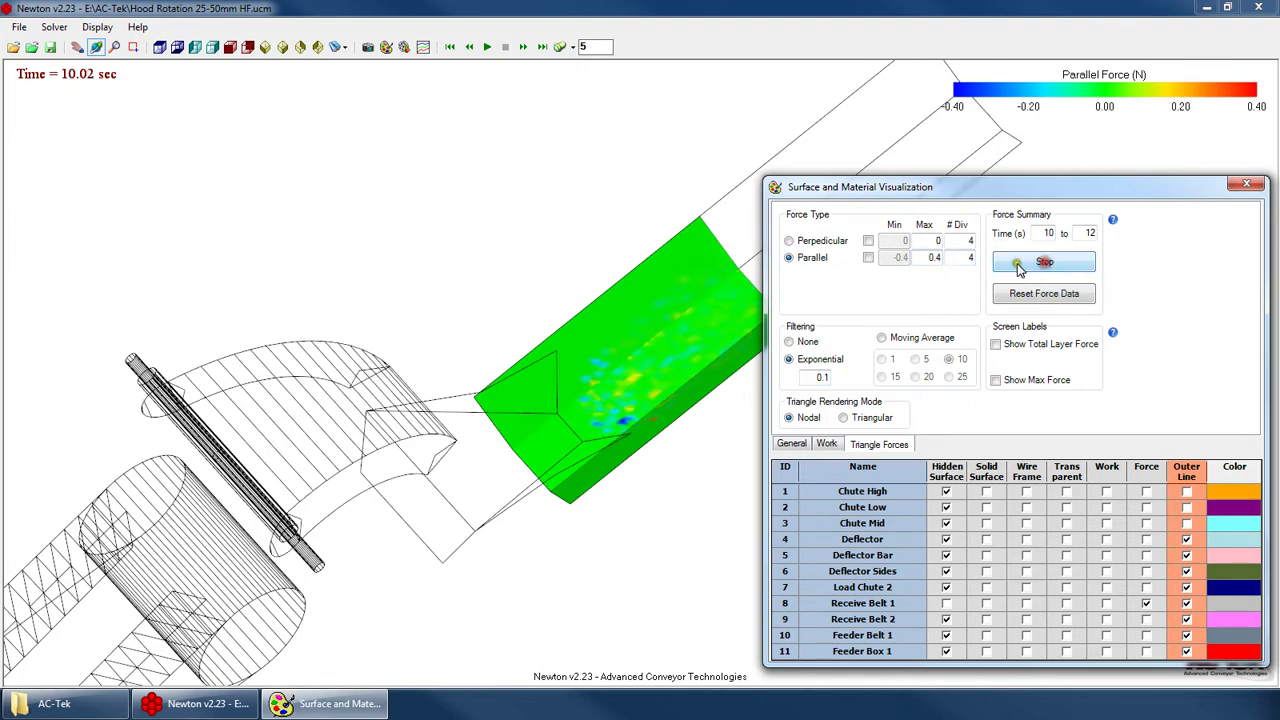
mouse_move(926, 259)
mouse_down()
mouse_move(997, 260)
mouse_move(943, 260)
mouse_up()
text(0.30.2)
Examine the parallel force distribution on Receive Belt 1 from above
drag(534, 346, 200, 334)
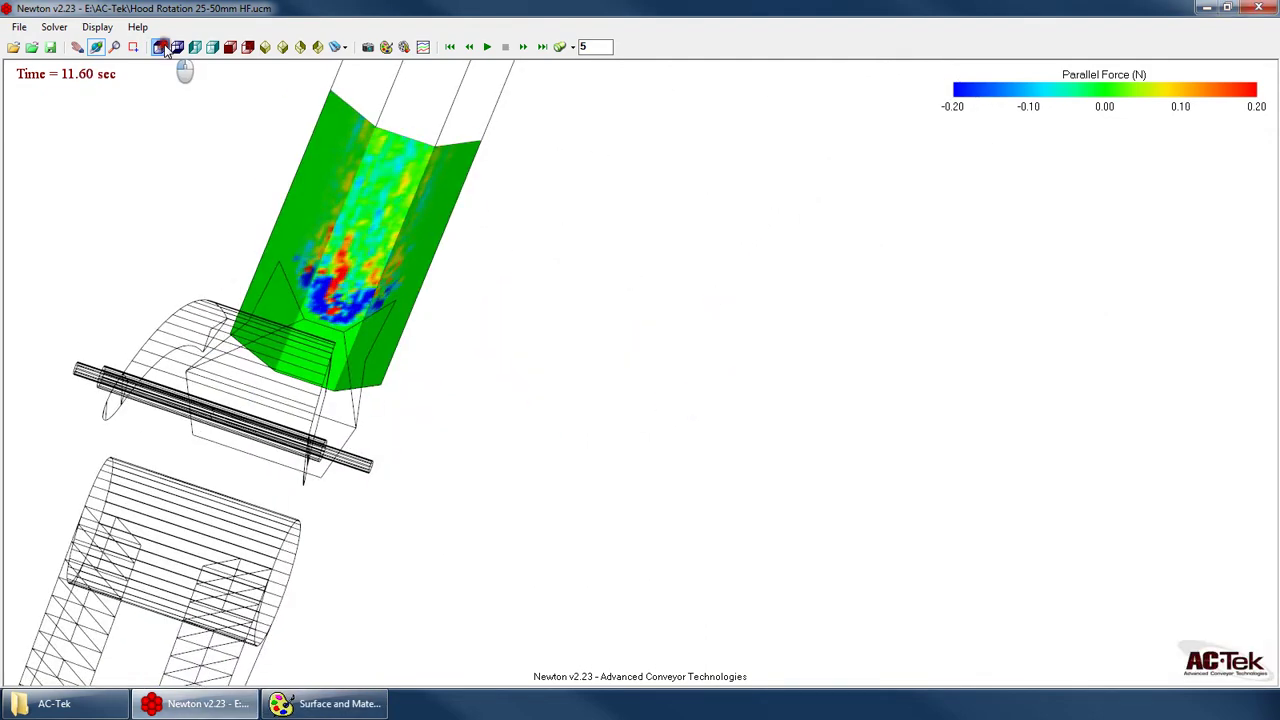
click(163, 48)
scroll(671, 236, up, 8)
scroll(621, 143, down, 2)
middle_drag(571, 353, 551, 420)
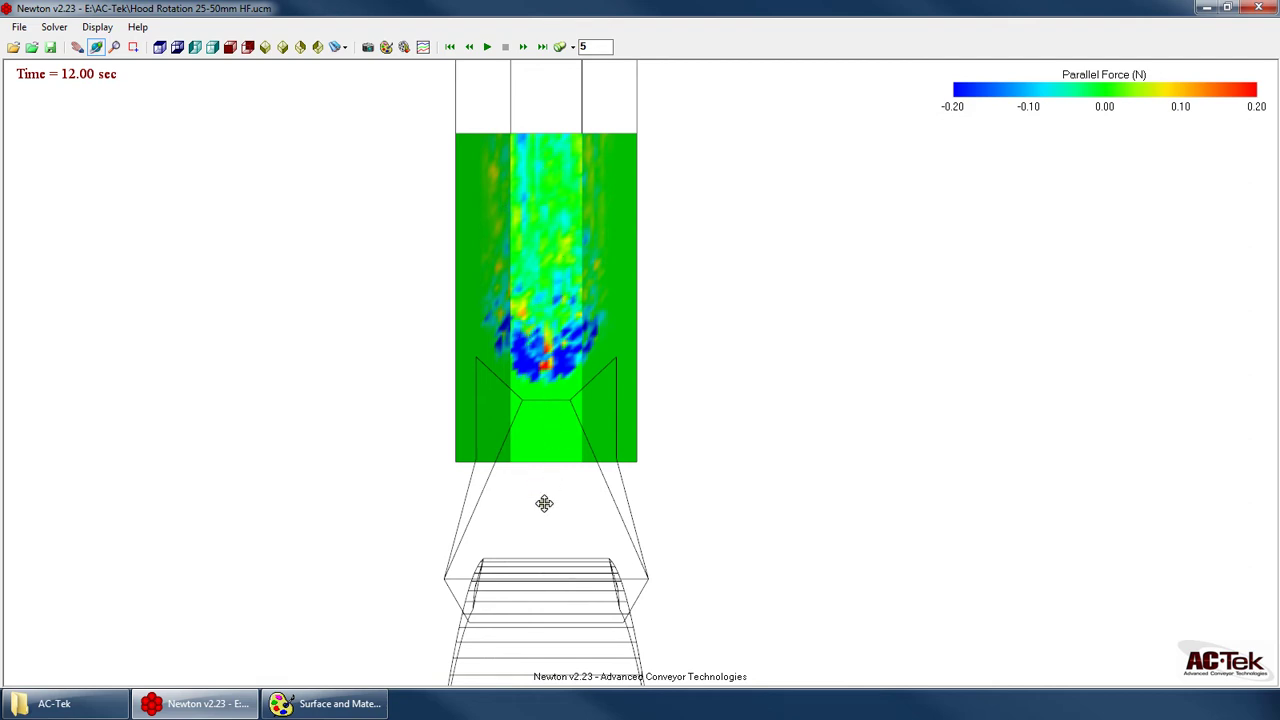
Play the simulation onward from 12 s and examine the parallel force distribution on Receive Belt 1 during playback
scroll(530, 370, up, 5)
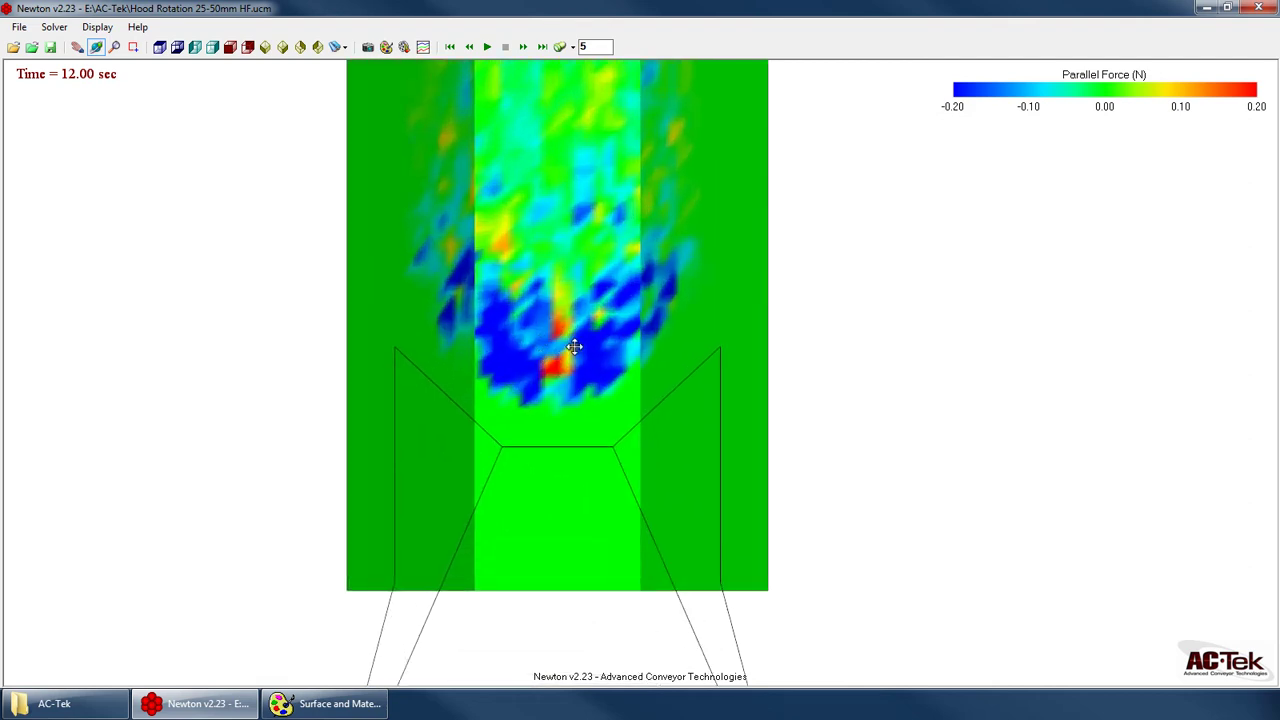
click(486, 47)
right_drag(535, 232, 568, 479)
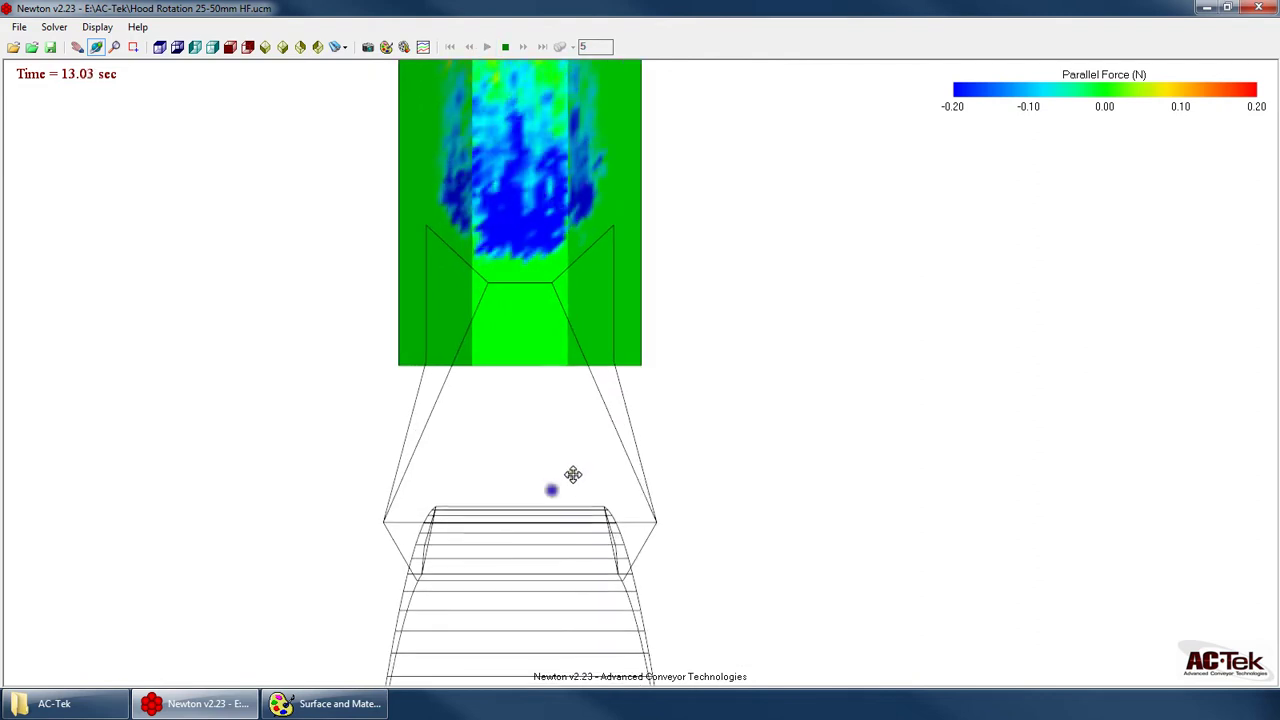
right_click(568, 242)
click(604, 253)
drag(511, 220, 519, 297)
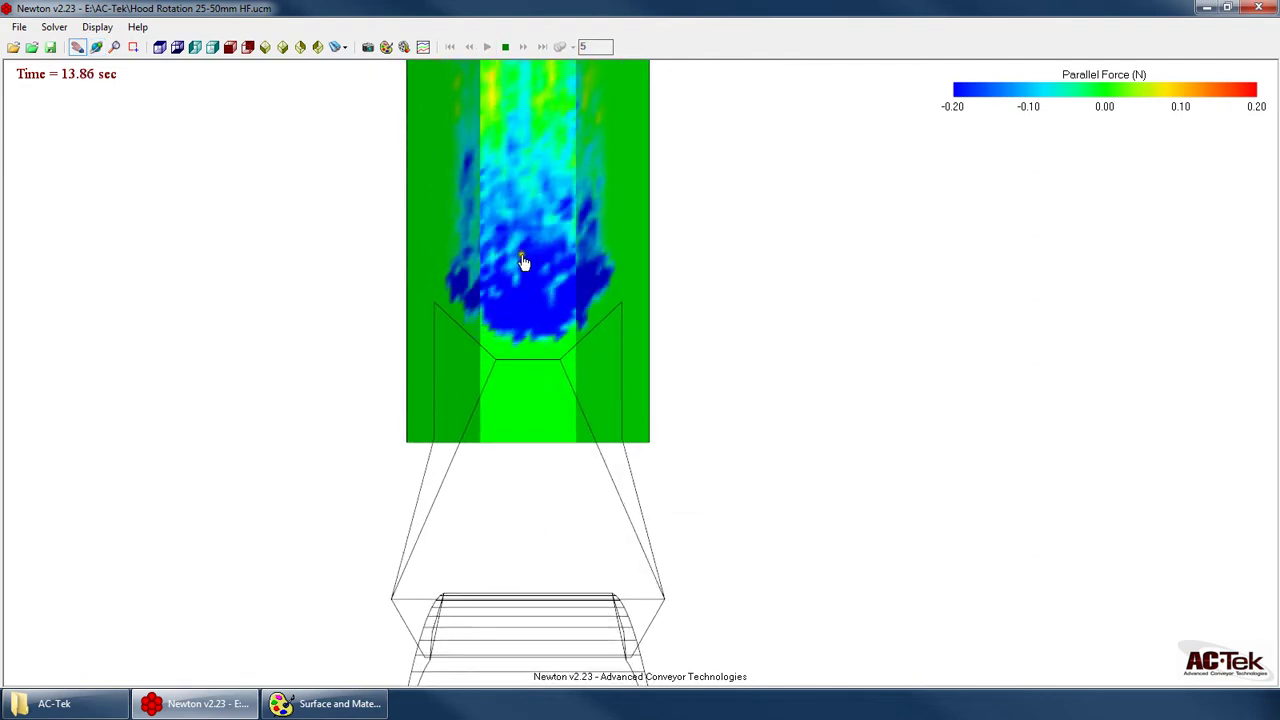
scroll(466, 183, down, 4)
right_click(451, 413)
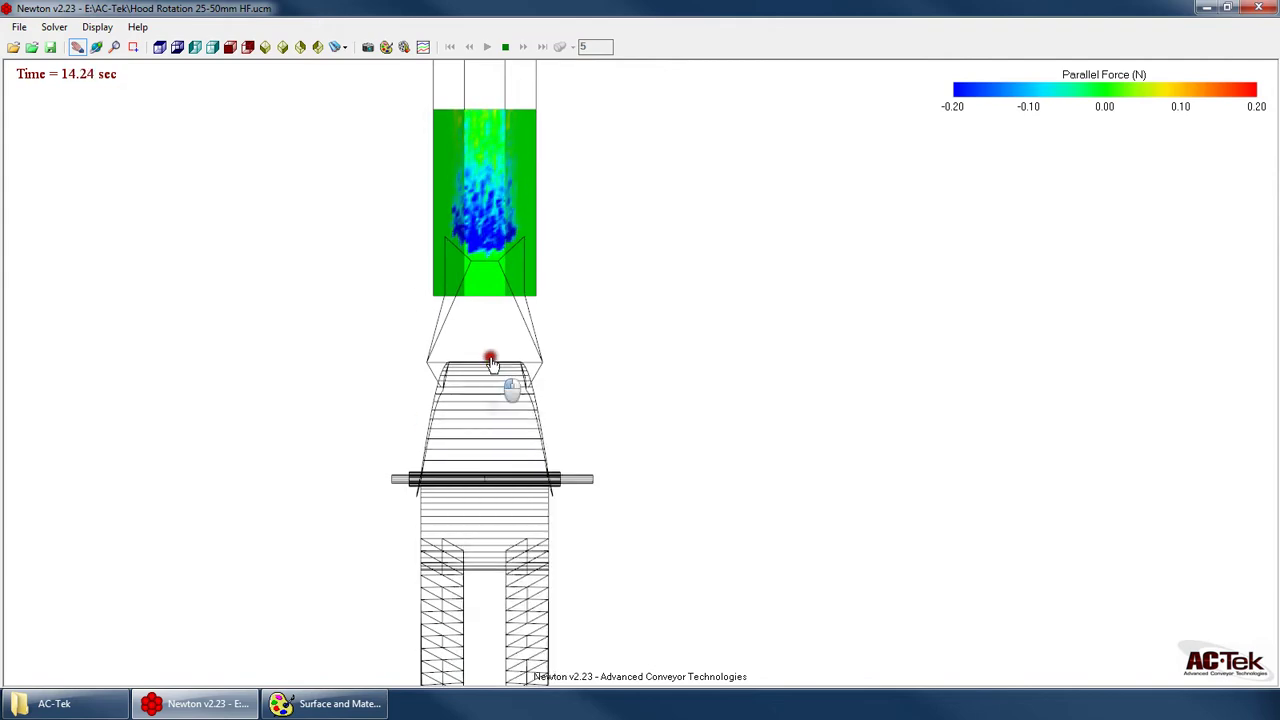
click(492, 370)
Stop the playback and display the material particles throughout the chute model
right_click(490, 358)
click(528, 386)
drag(526, 411, 158, 346)
drag(487, 375, 685, 455)
click(502, 47)
right_click(594, 182)
click(673, 394)
click(797, 398)
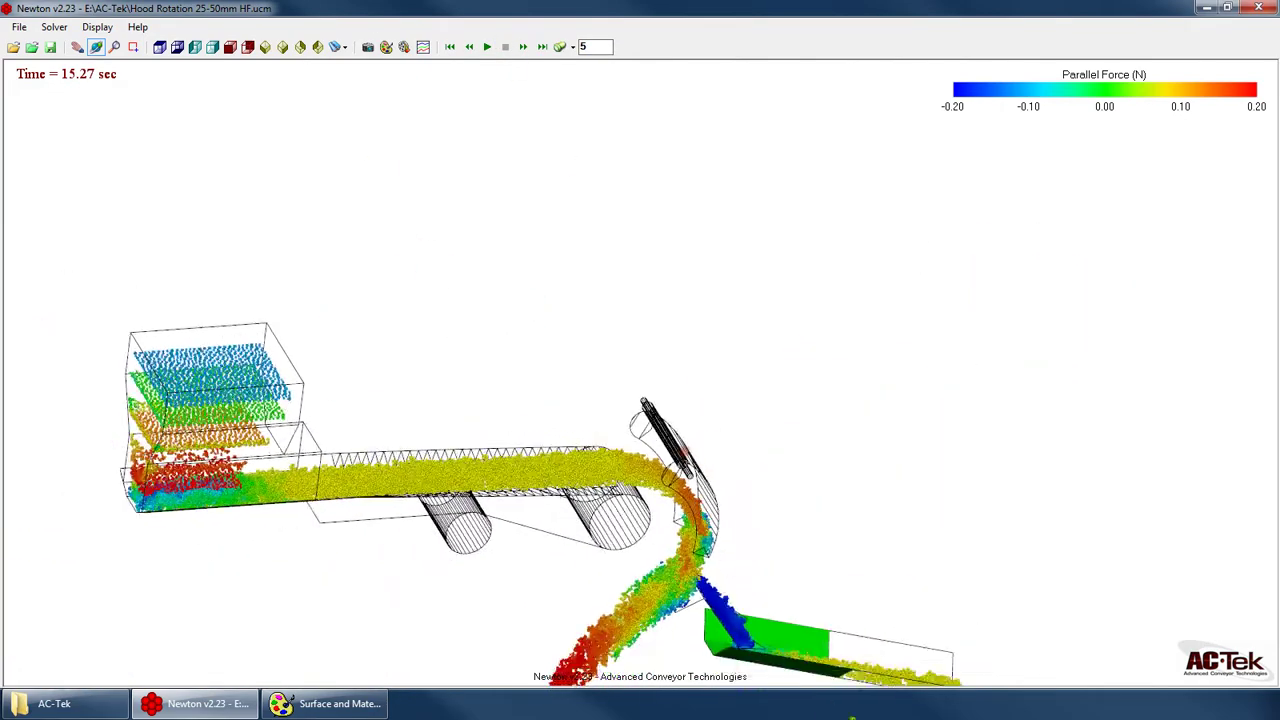
Jump the simulation to 8 s and examine the material flow from the hood onto the receiving belt
scroll(790, 630, up, 5)
drag(663, 294, 540, 310)
scroll(600, 330, up, 2)
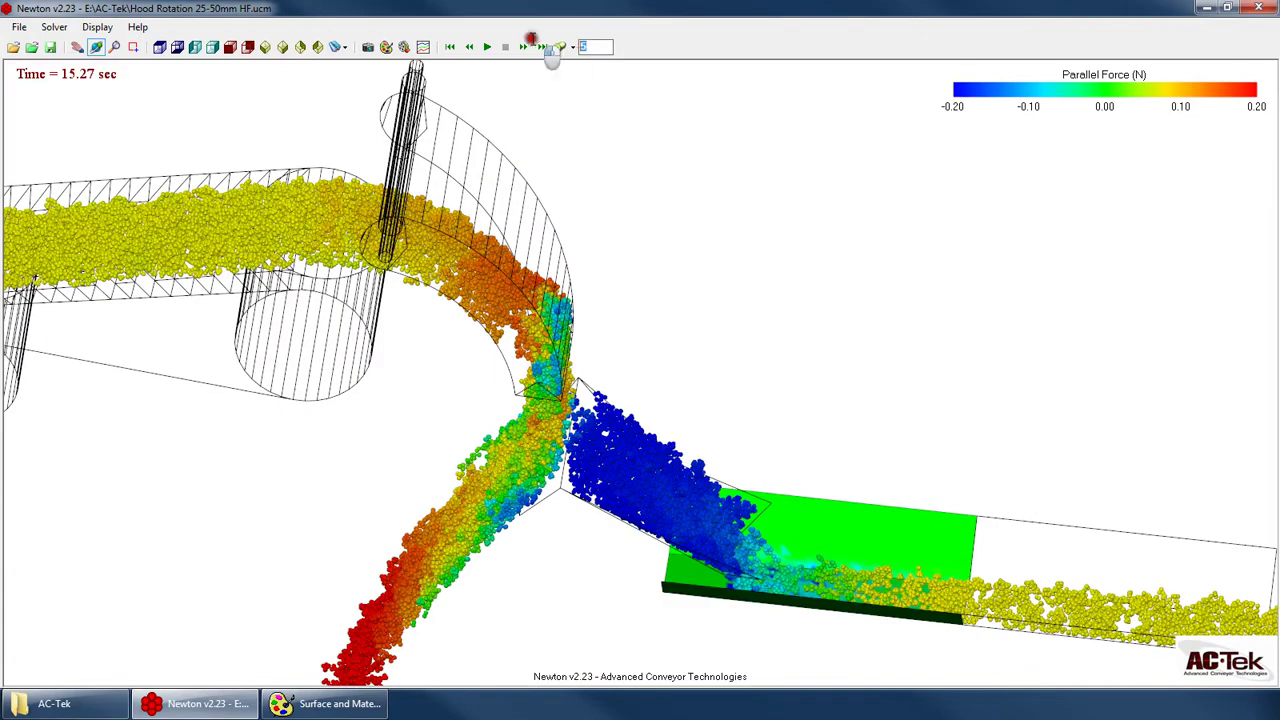
key(Return)
drag(700, 300, 678, 240)
scroll(768, 356, down, 2)
drag(770, 355, 539, 284)
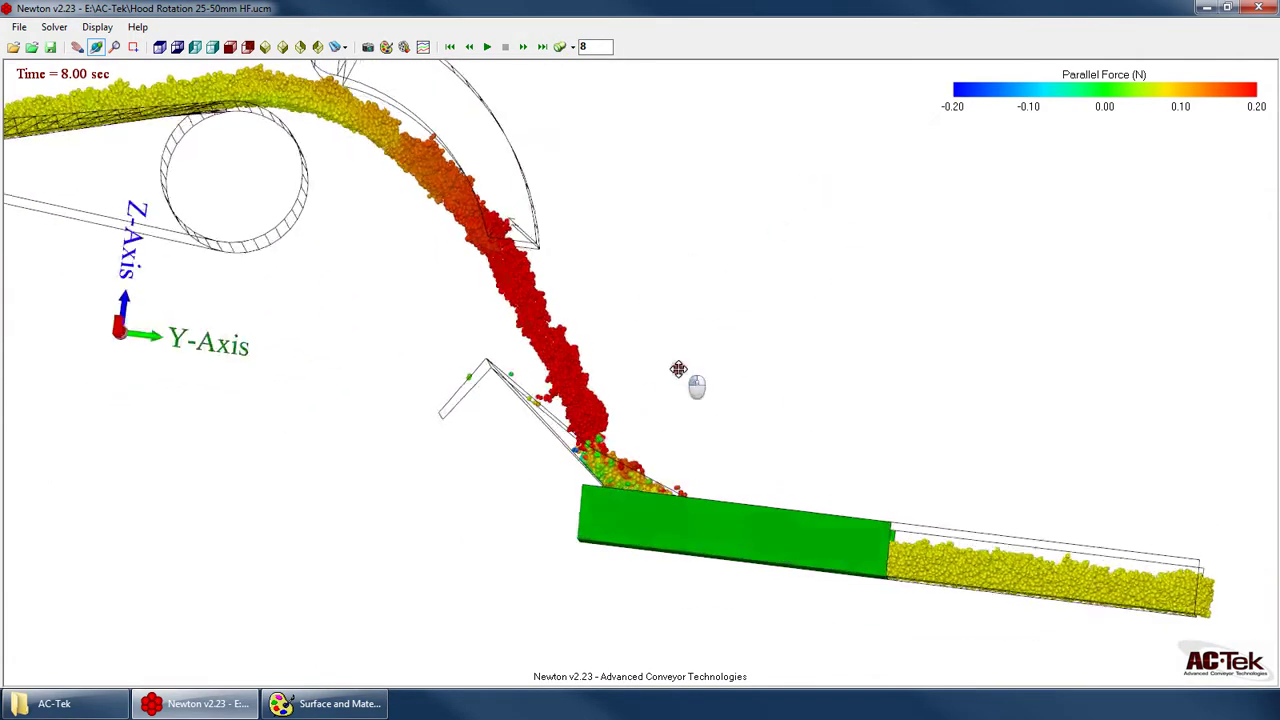
drag(576, 347, 466, 211)
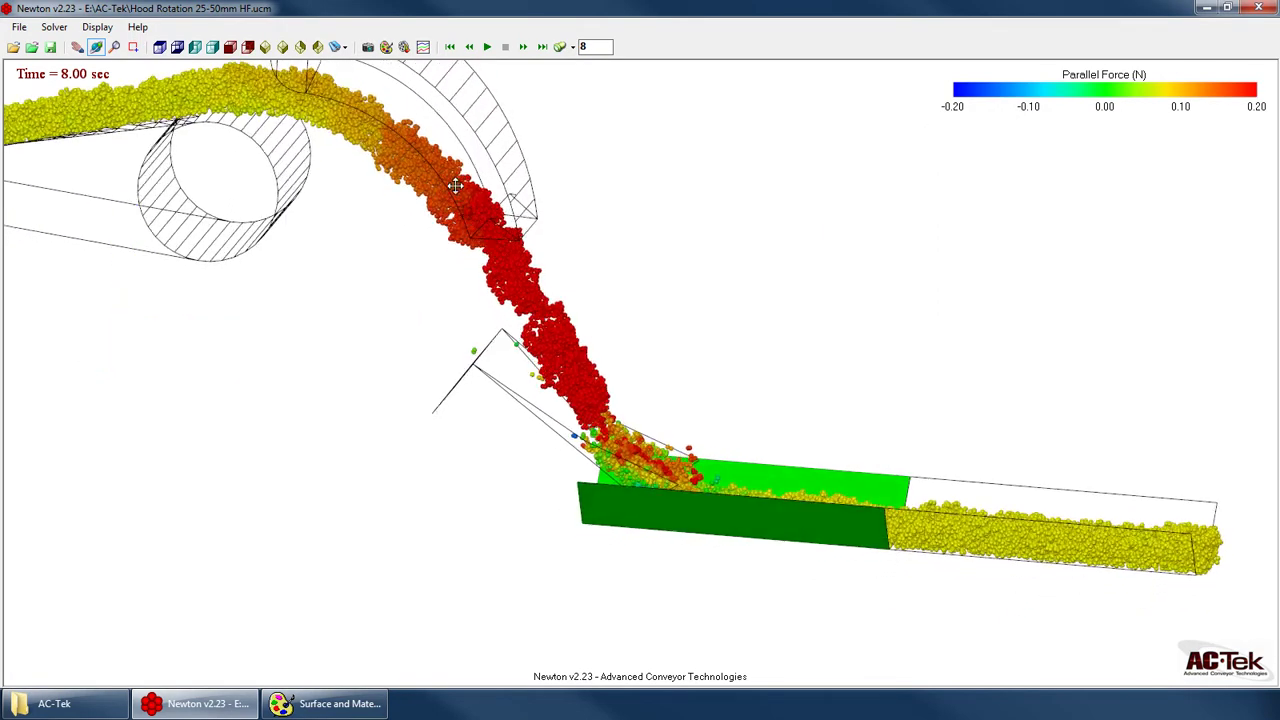
Play the simulation onward from 8 s with the playback speed set to FrameSkip 5x
click(487, 46)
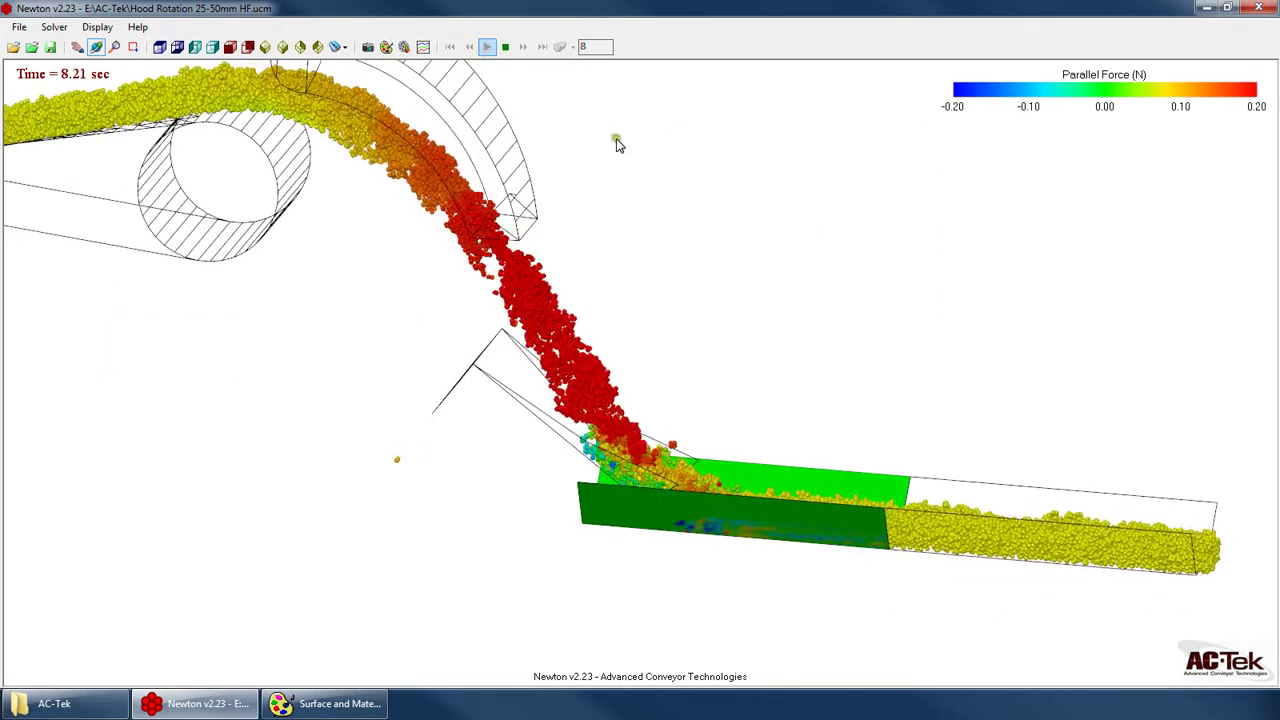
click(97, 27)
mouse_move(137, 113)
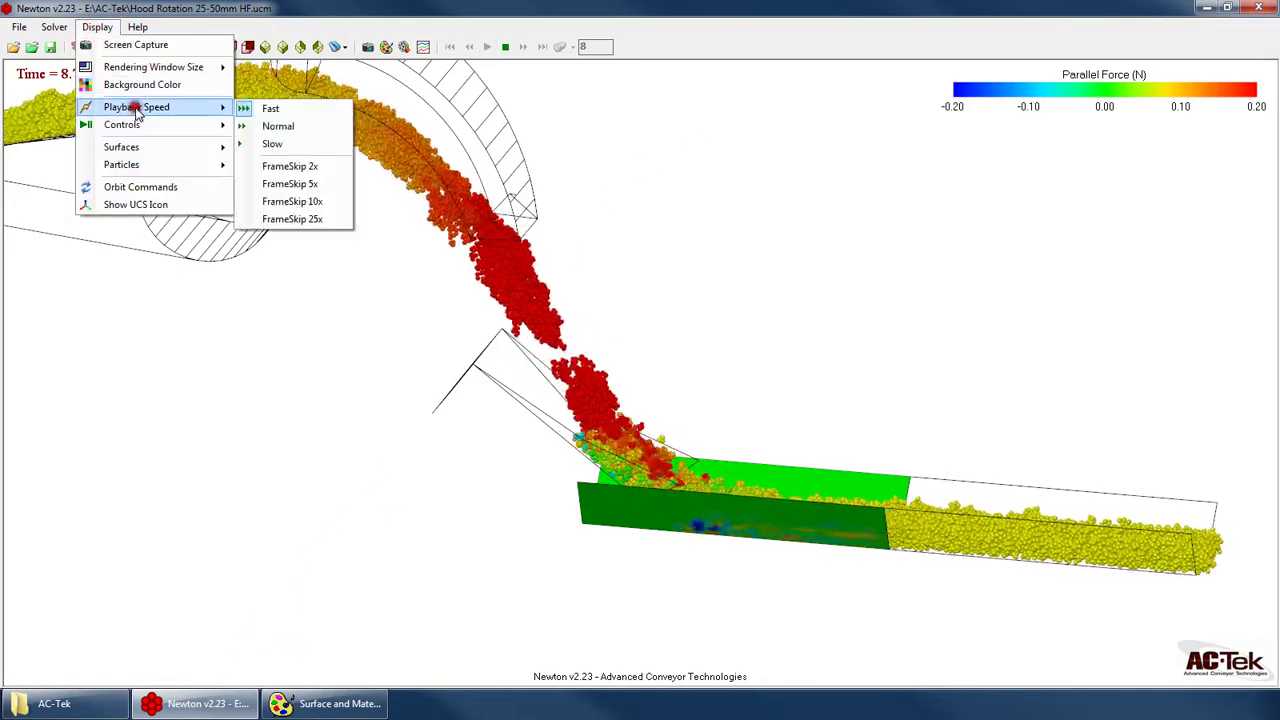
click(290, 184)
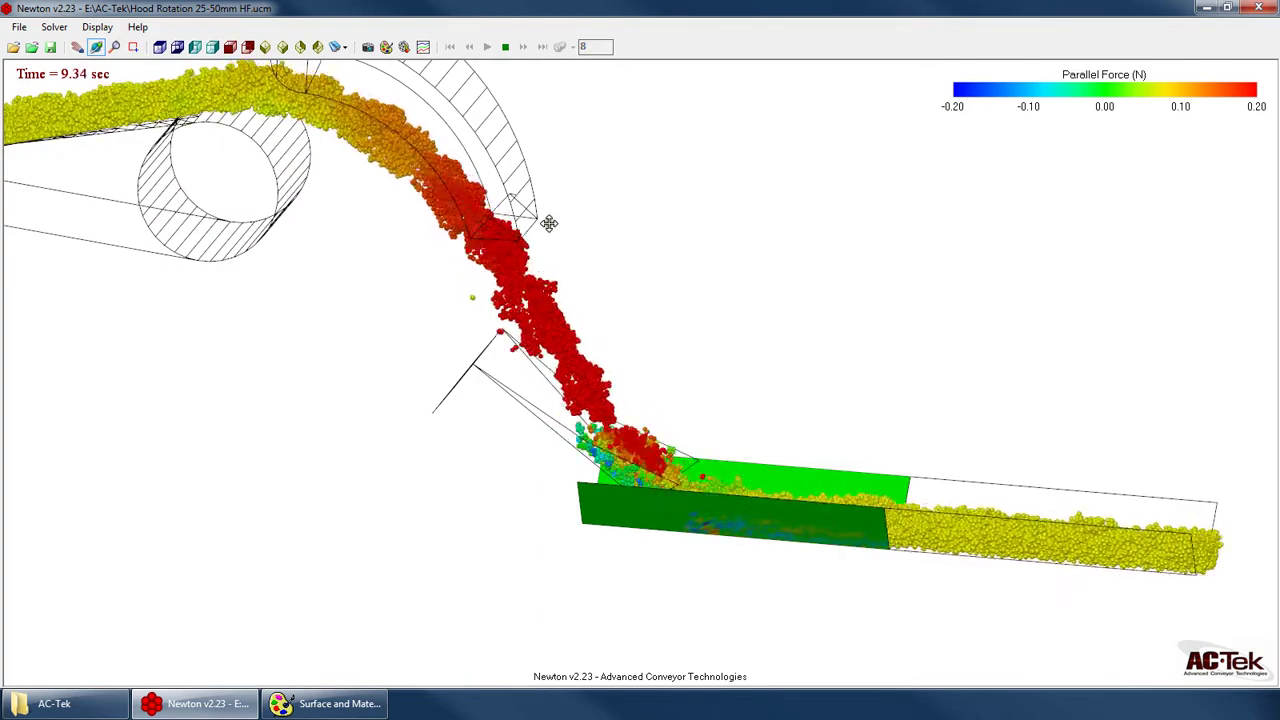
Examine the material stream striking the deflector and receiving belt from several angles, stopping the playback at about 13.8 s
drag(542, 236, 607, 317)
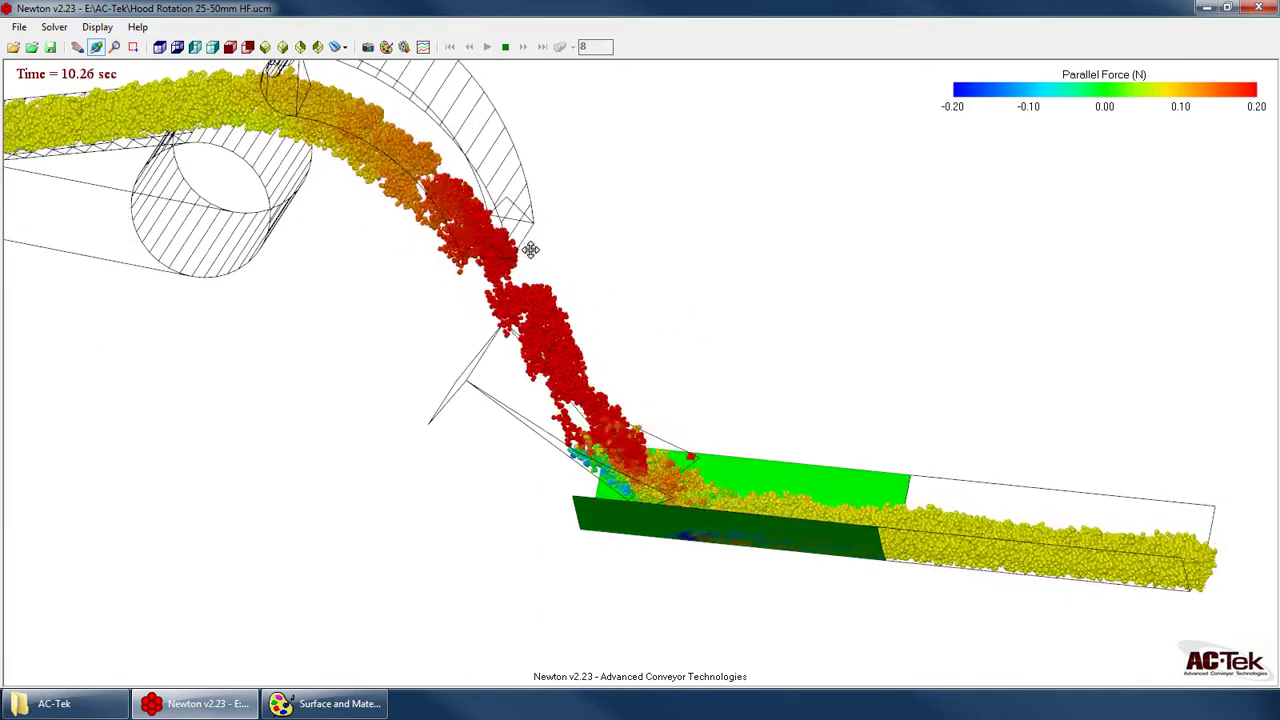
drag(521, 284, 584, 290)
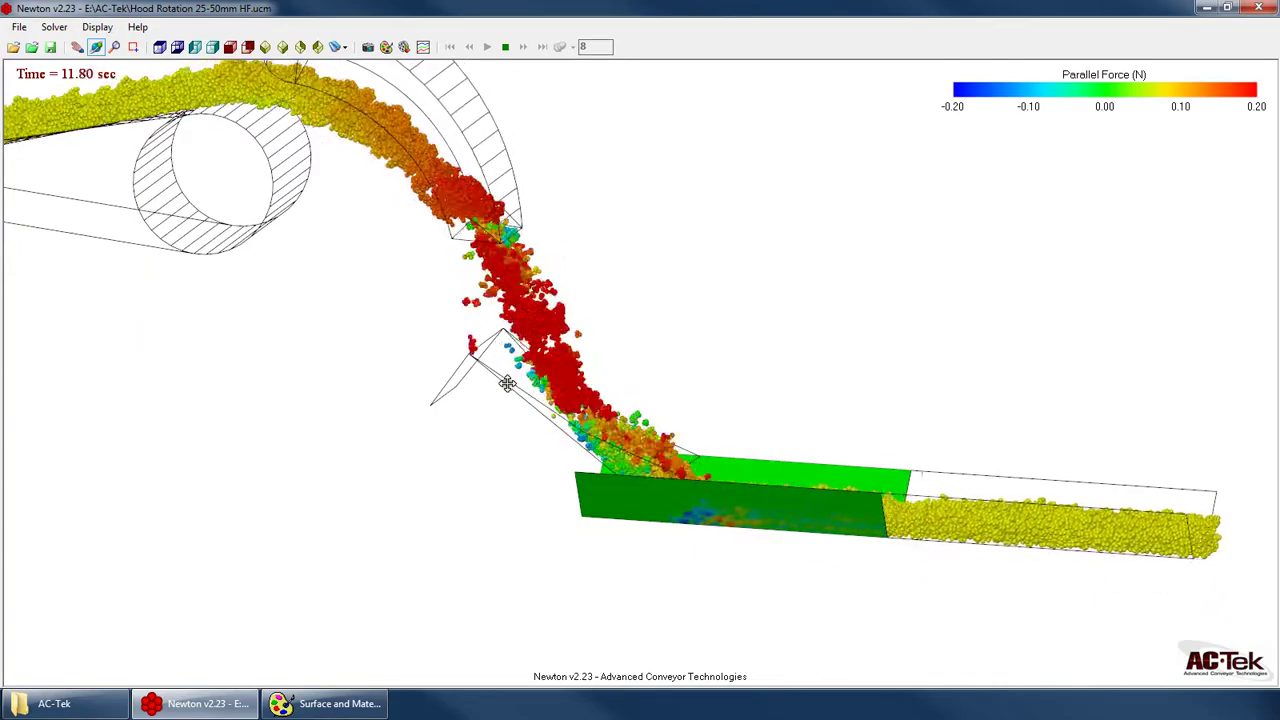
drag(500, 298, 565, 362)
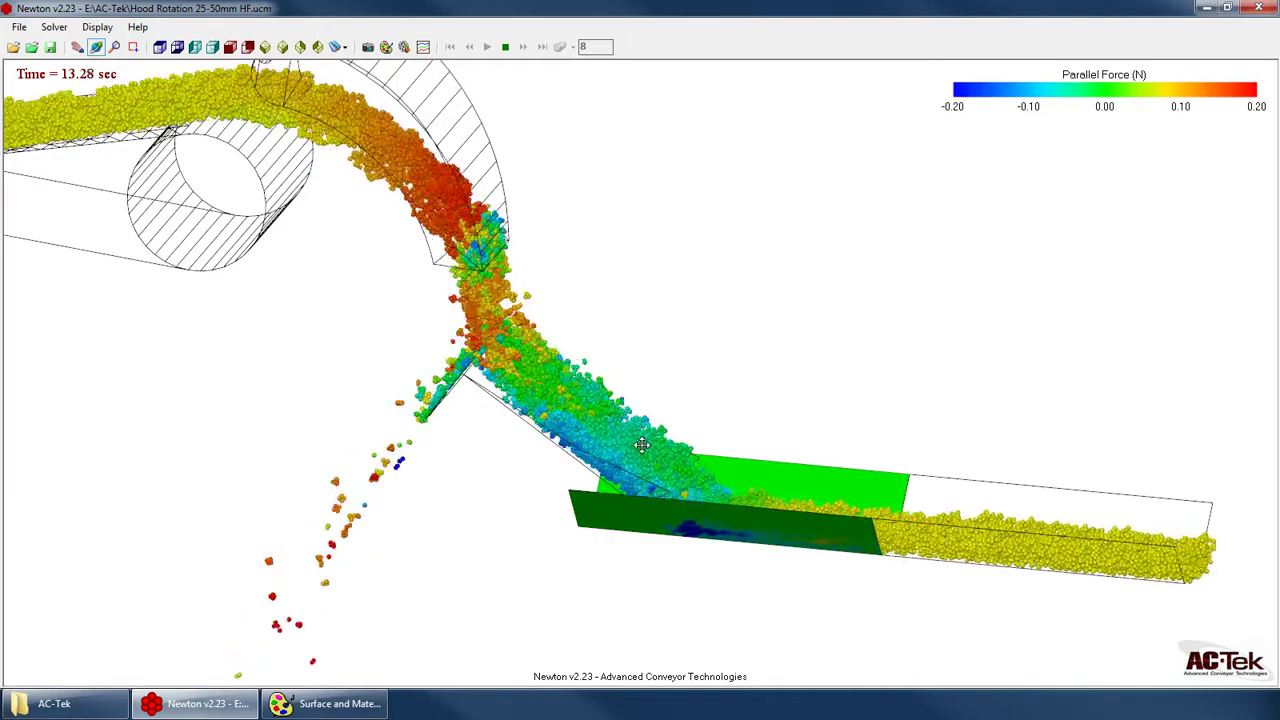
click(505, 47)
drag(700, 543, 629, 457)
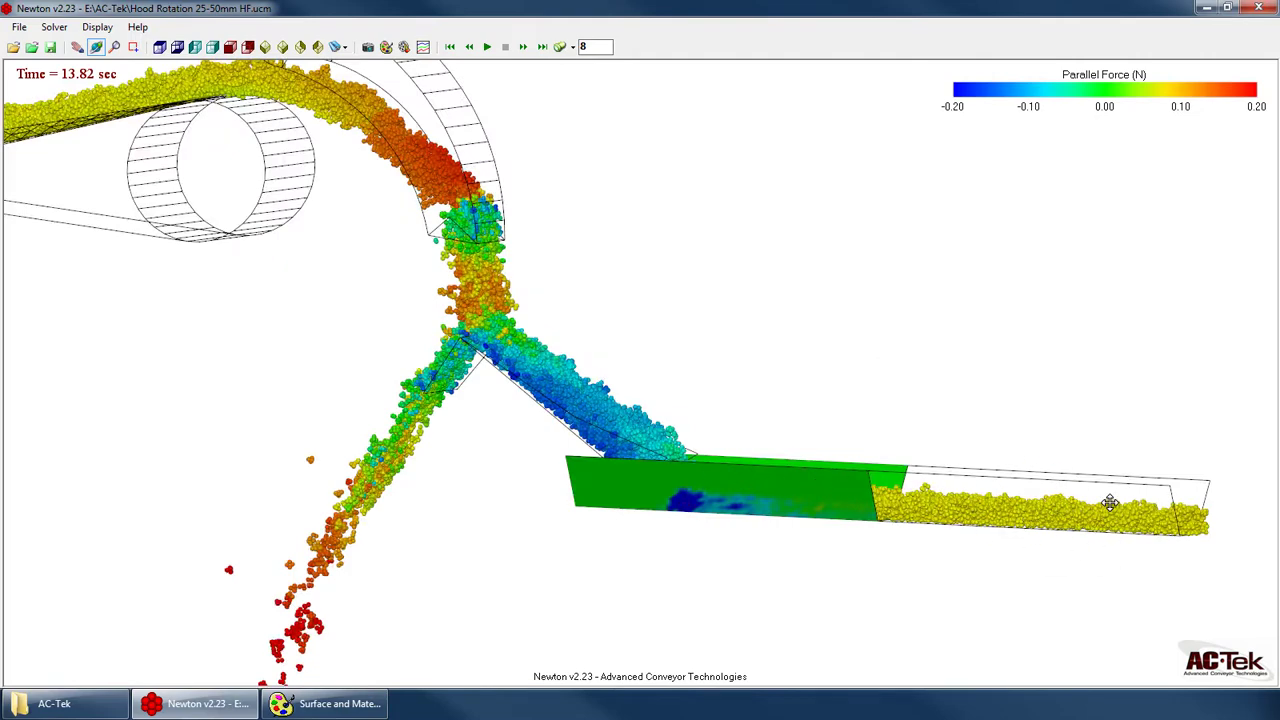
drag(723, 494, 673, 563)
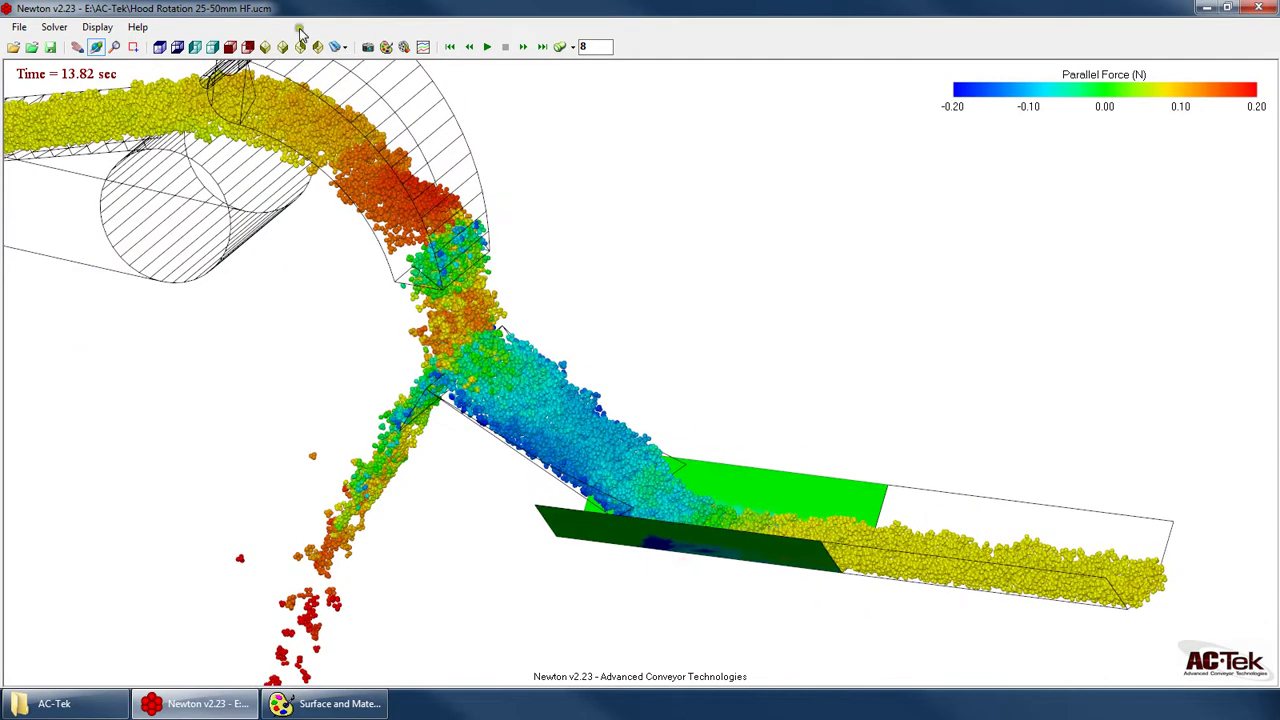
Jump the simulation to 10 s and play it with the underside of Receive Belt 1 in view
click(487, 47)
click(505, 47)
drag(600, 345, 594, 328)
click(557, 44)
drag(574, 117, 473, 68)
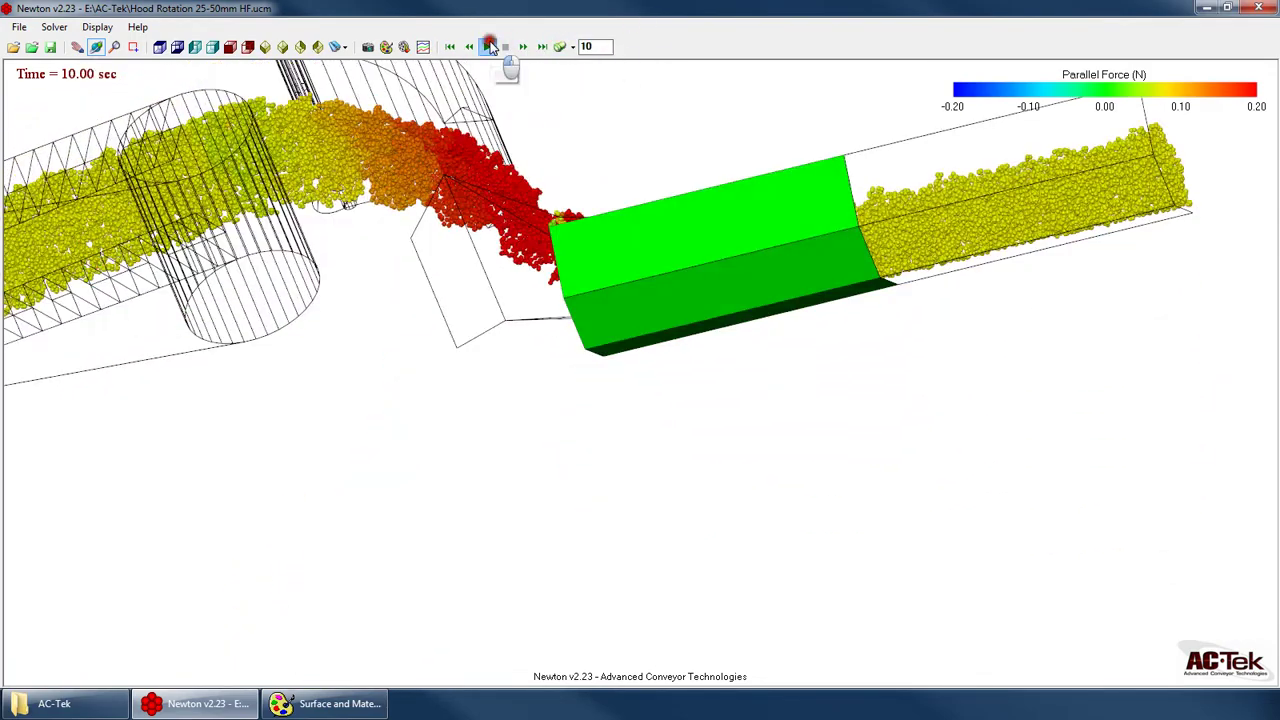
click(488, 47)
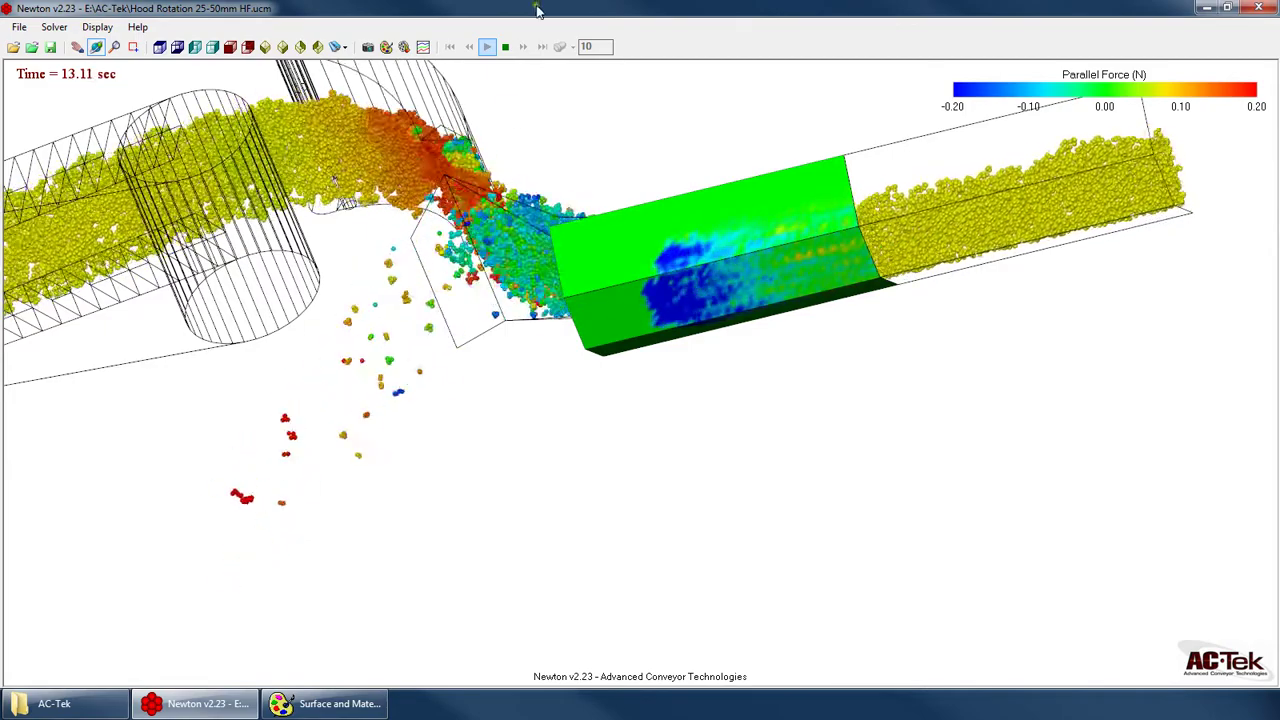
Stop the playback and turn on the total layer force screen label for the triangle forces
click(505, 46)
click(387, 47)
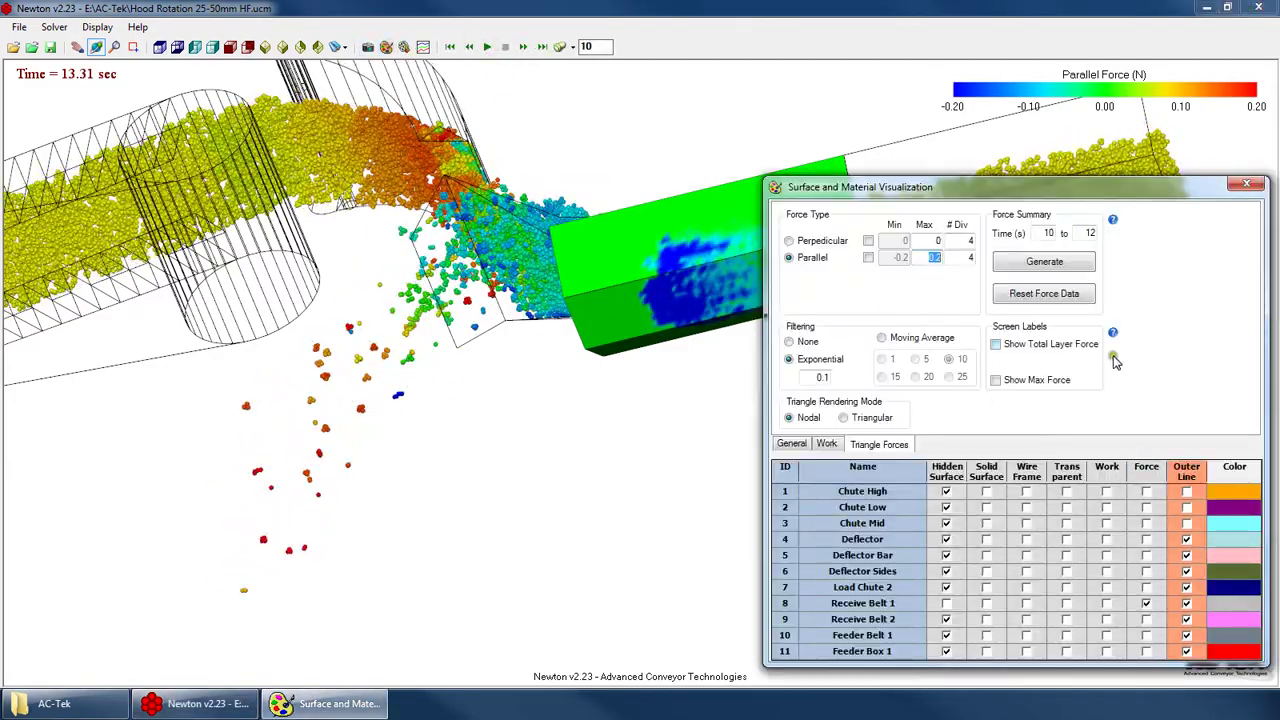
click(1248, 185)
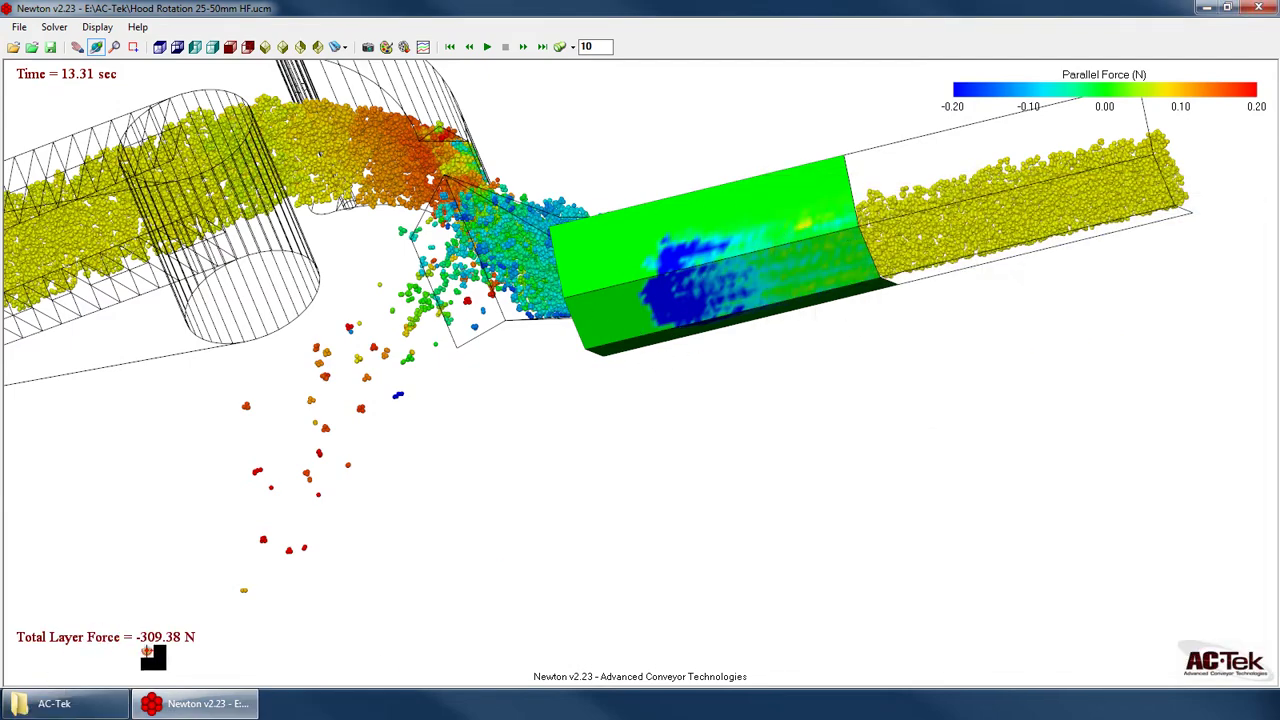
Play the simulation onward with the total layer force shown, then replay it from 11 s while examining Receive Belt 1 from several angles
click(487, 47)
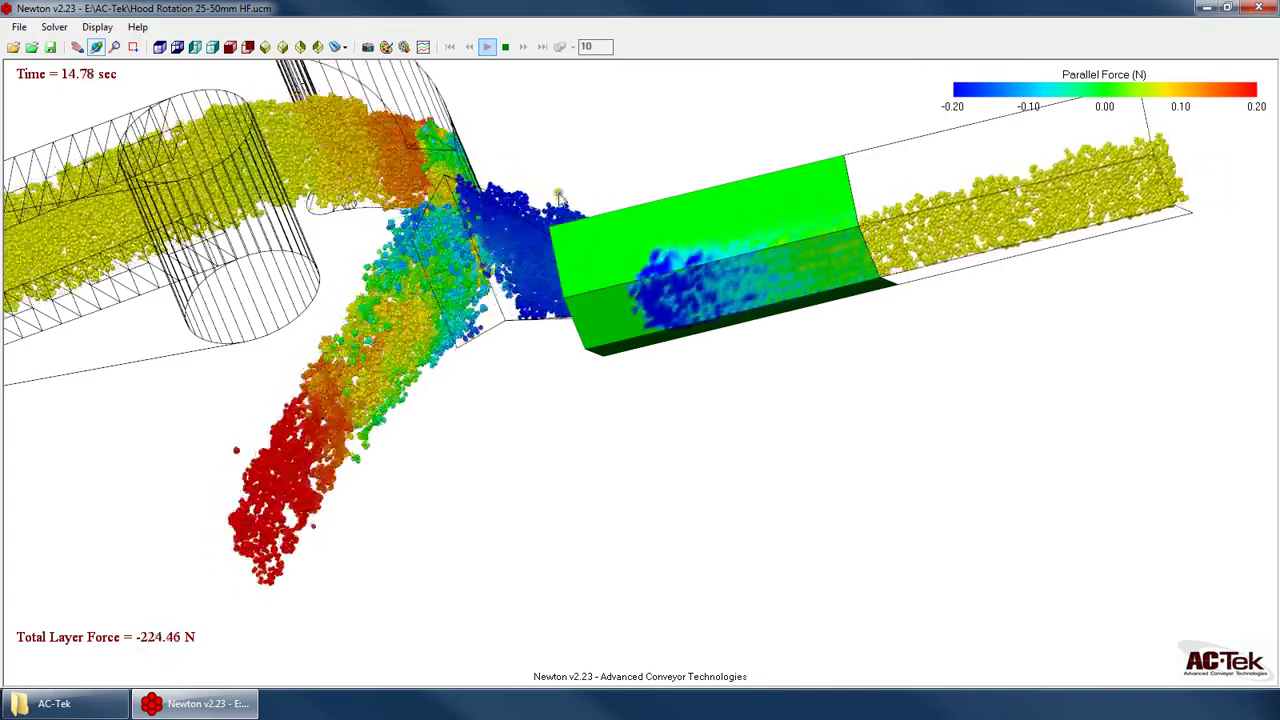
click(508, 48)
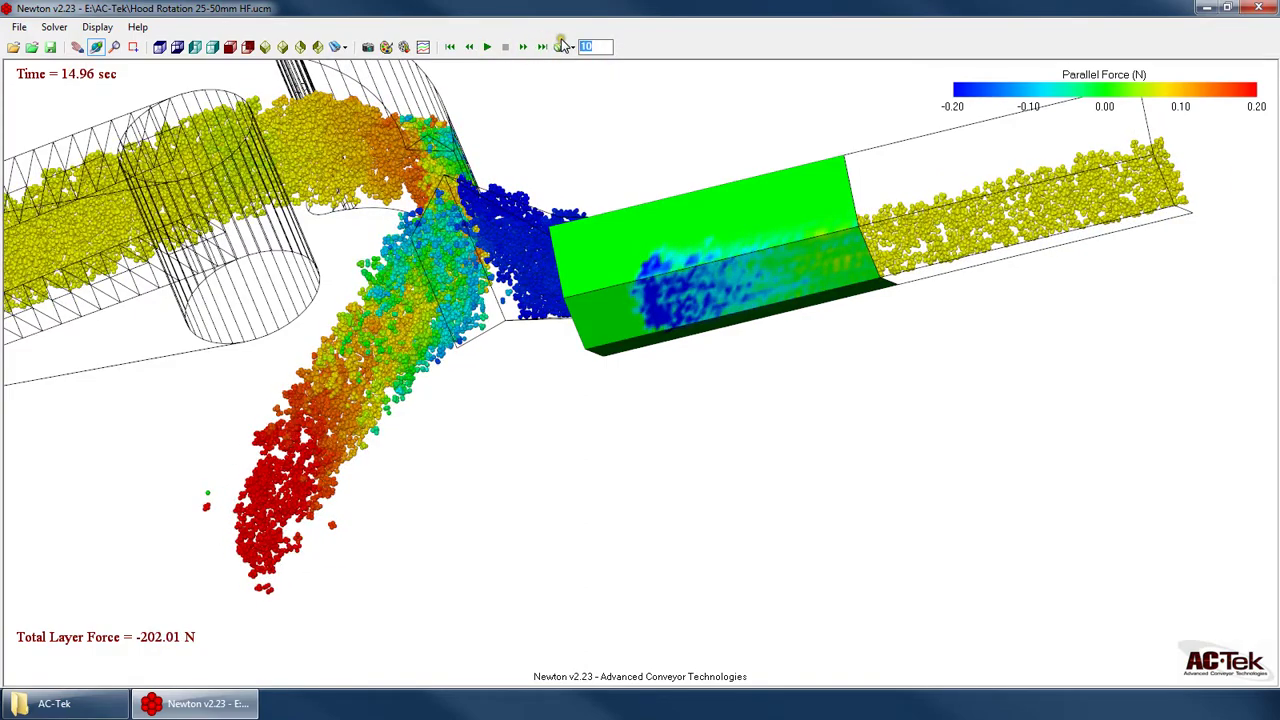
click(563, 47)
click(488, 47)
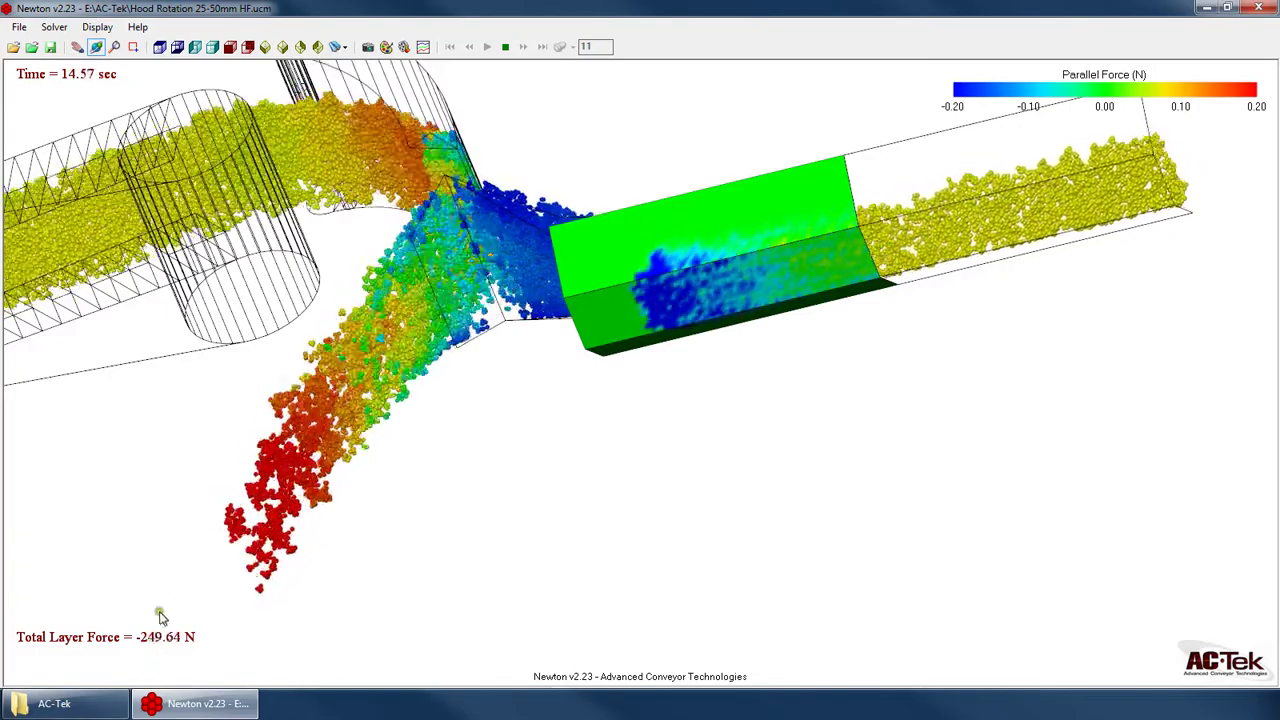
drag(666, 146, 571, 101)
middle_drag(572, 102, 562, 34)
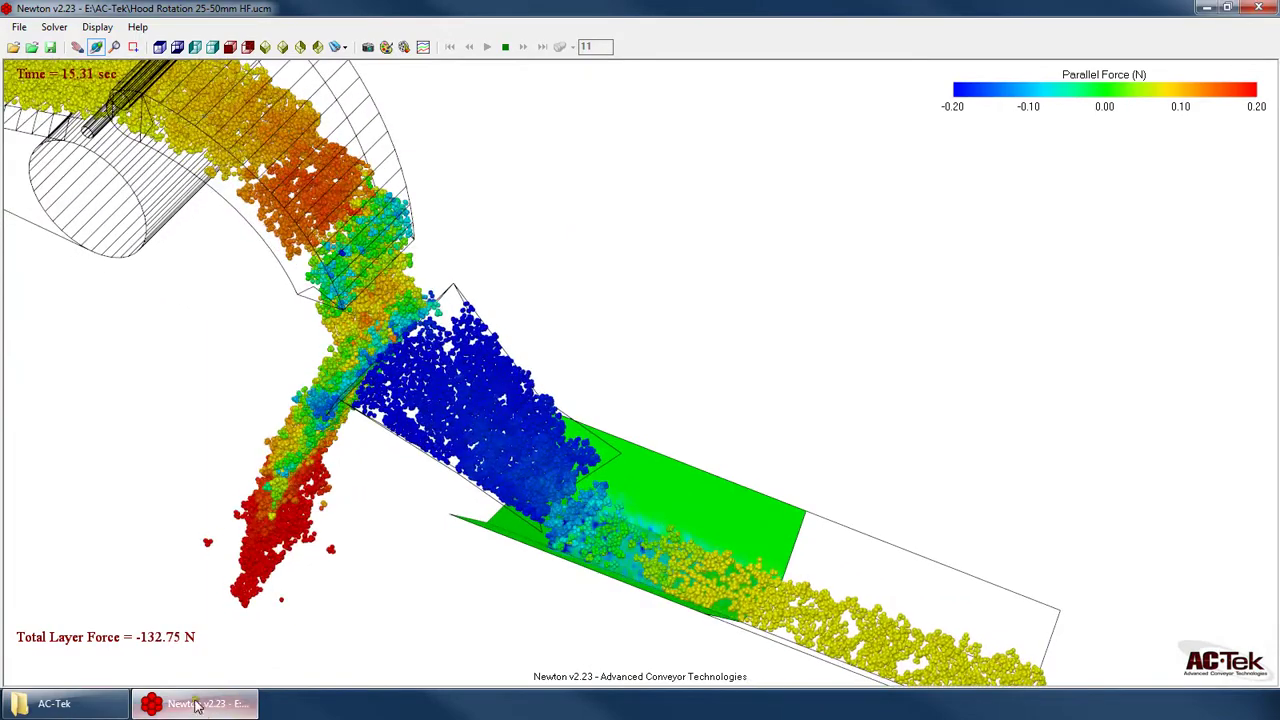
drag(700, 349, 536, 328)
click(507, 50)
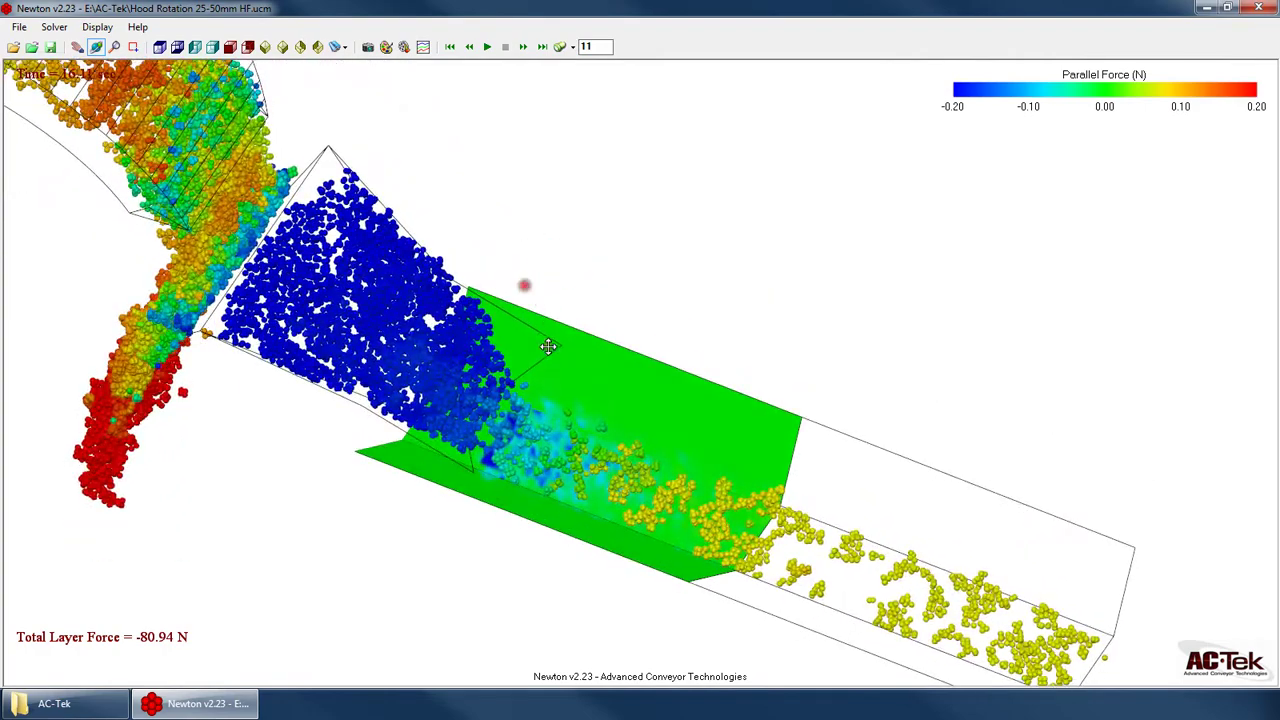
Return the simulation to 11 s and examine the material stream landing on the receiving belt from above
click(385, 50)
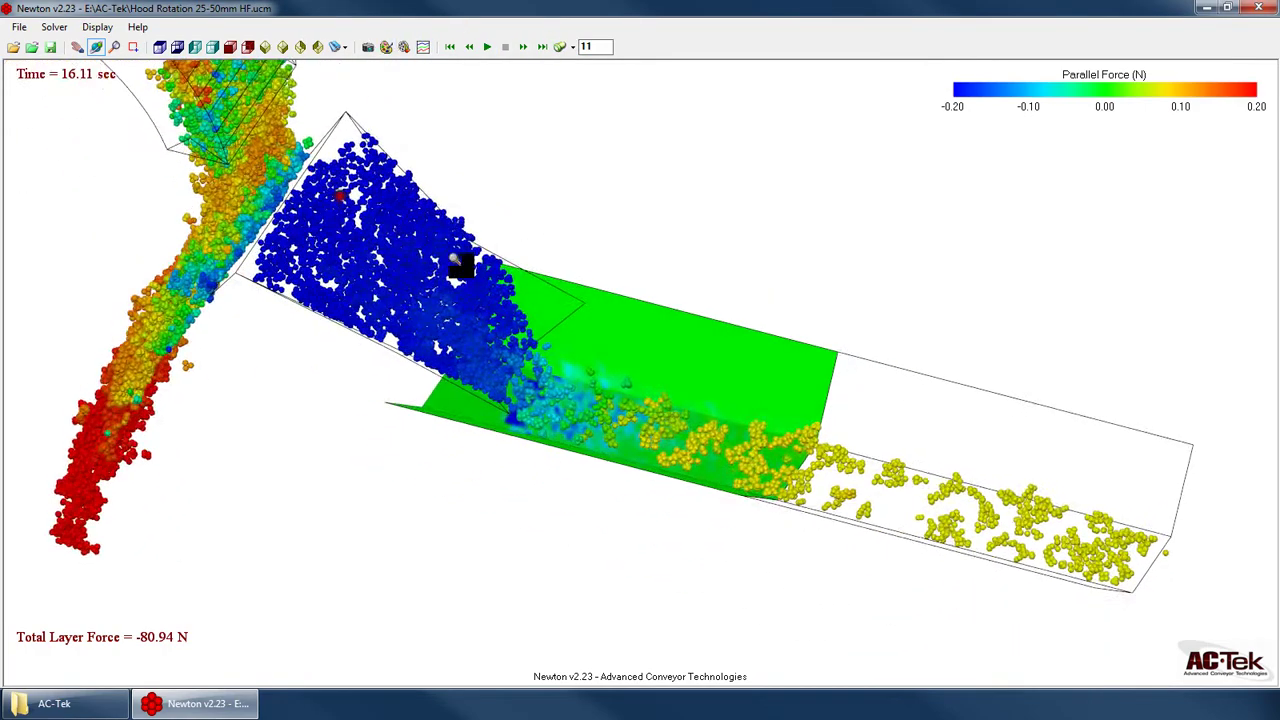
click(561, 49)
drag(497, 191, 88, 108)
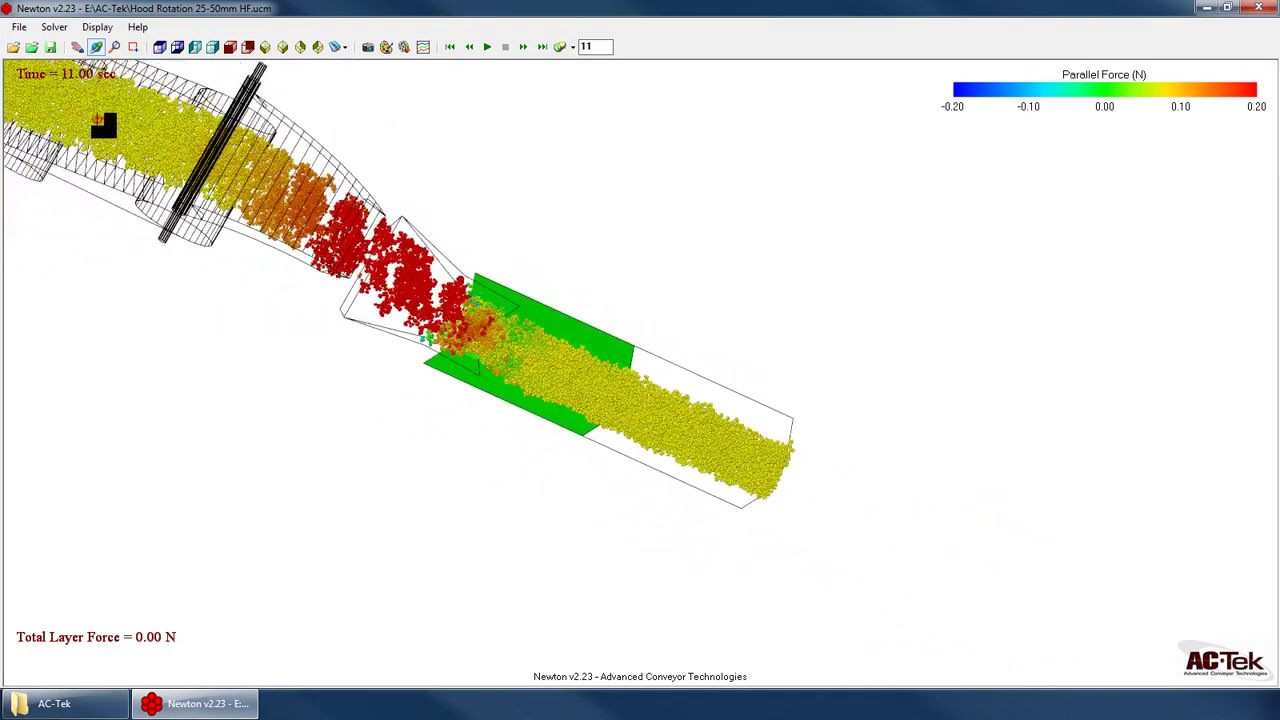
drag(549, 369, 456, 279)
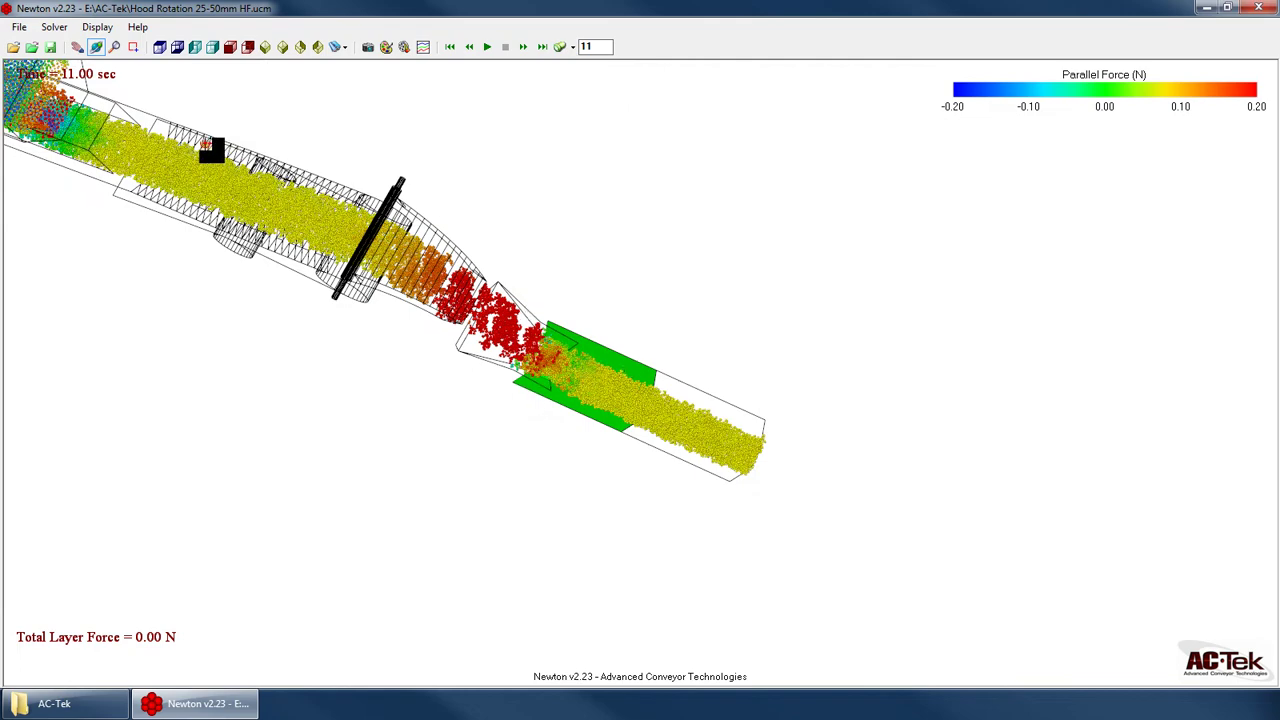
scroll(571, 377, up, 3)
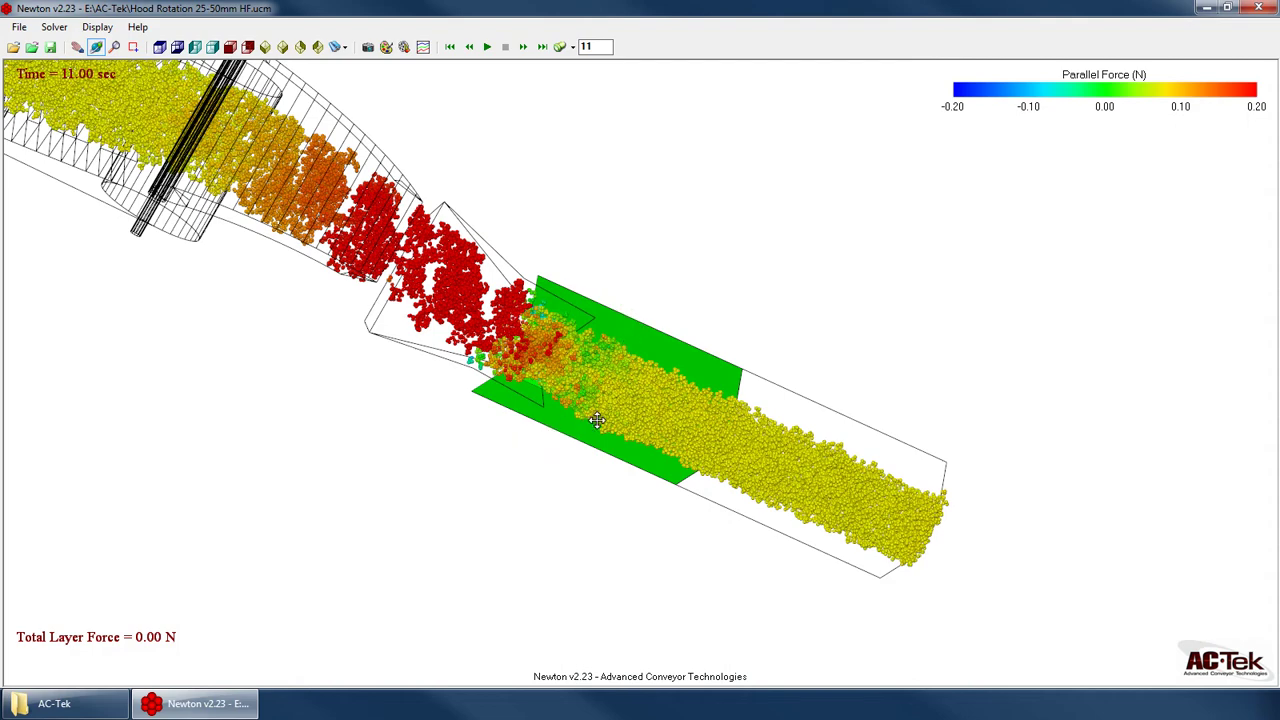
drag(280, 315, 512, 382)
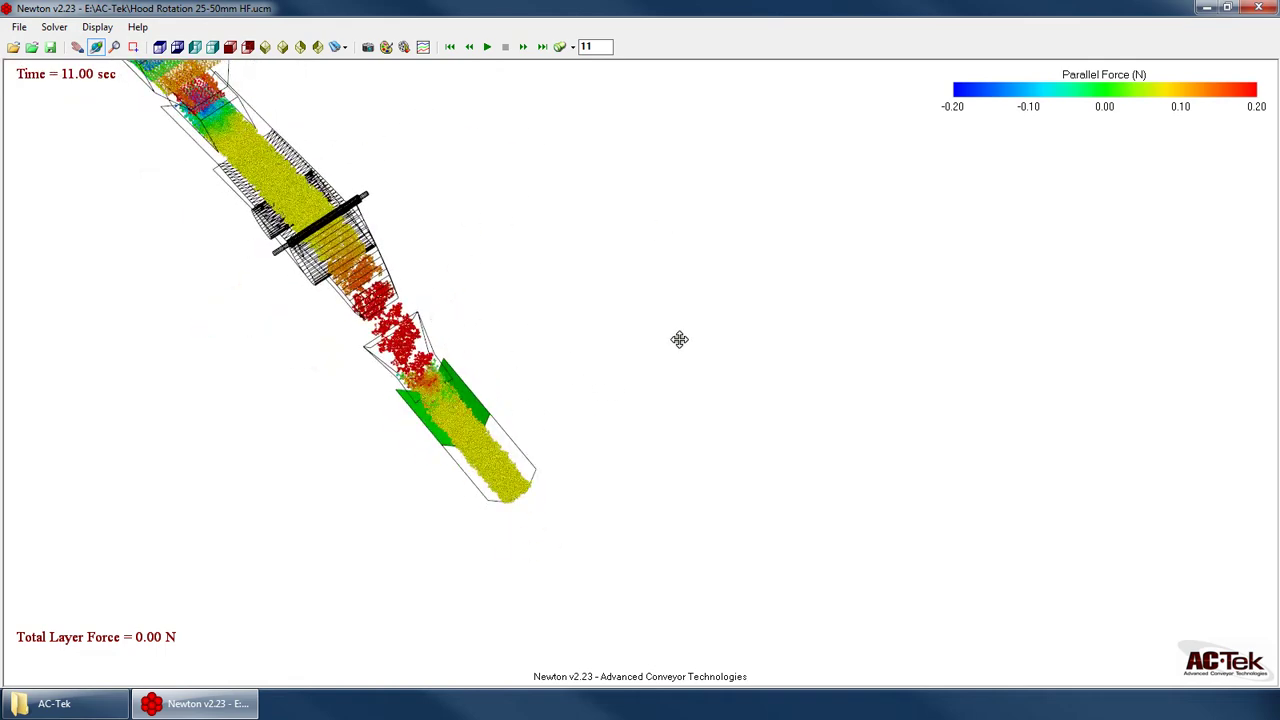
drag(586, 433, 557, 469)
scroll(480, 438, up, 5)
drag(454, 434, 402, 310)
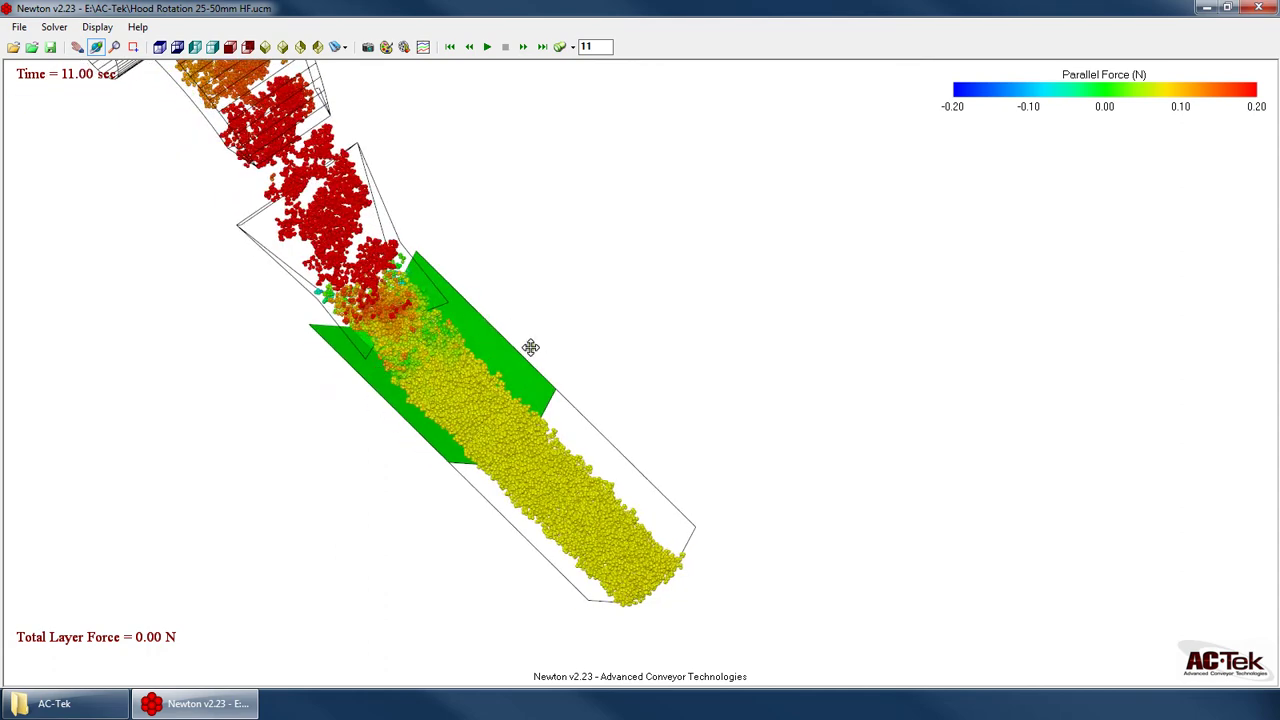
drag(520, 374, 412, 302)
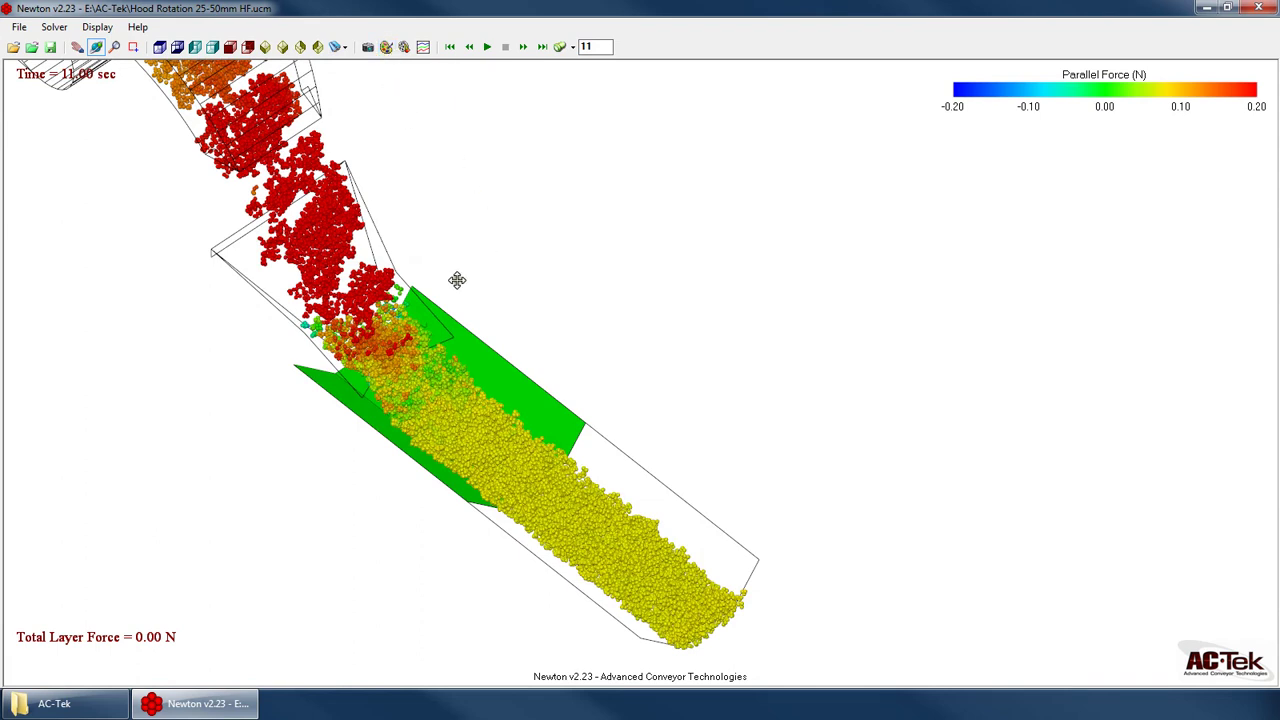
Switch the displayed triangle force type to Perpendicular and set its maximum to 0.2
click(403, 47)
click(445, 164)
drag(536, 110, 731, 124)
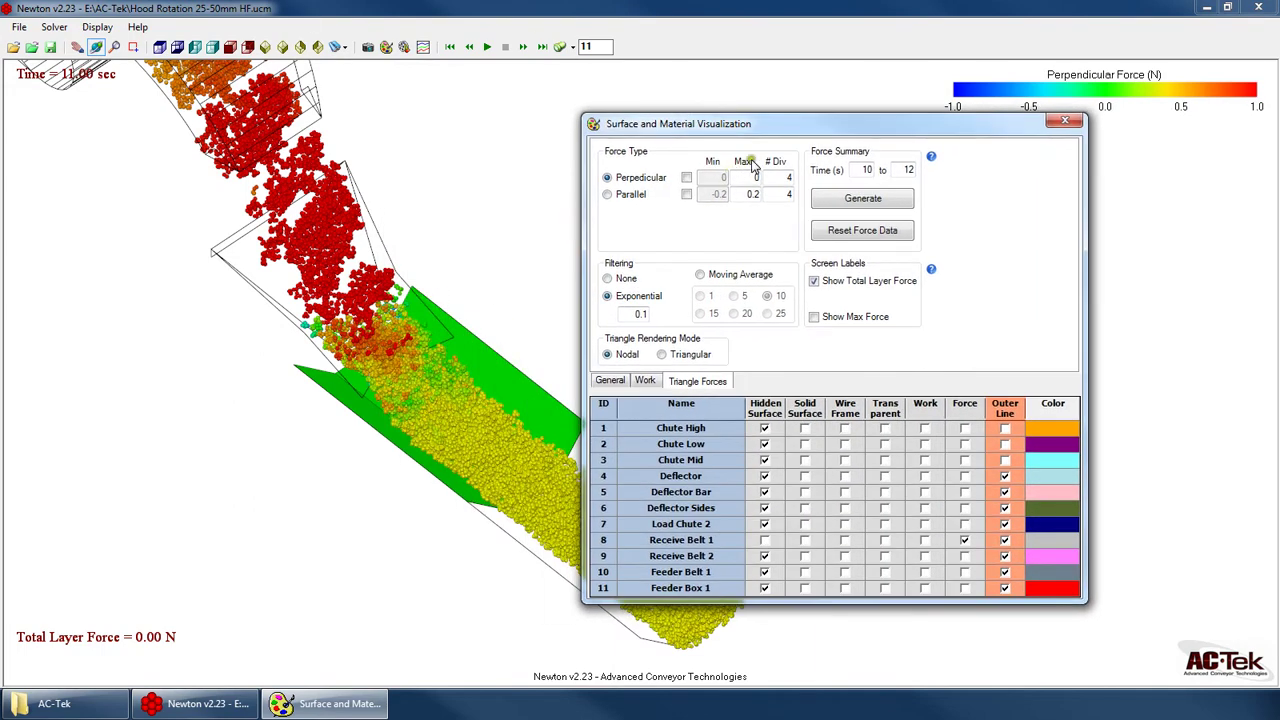
drag(745, 177, 788, 178)
text(0.2)
click(745, 194)
Jump the simulation to 5 s and play it with the perpendicular force displayed on Receive Belt 1
drag(400, 235, 456, 190)
drag(340, 145, 393, 181)
double_click(595, 46)
text(5)
key(Return)
drag(500, 342, 437, 99)
click(487, 46)
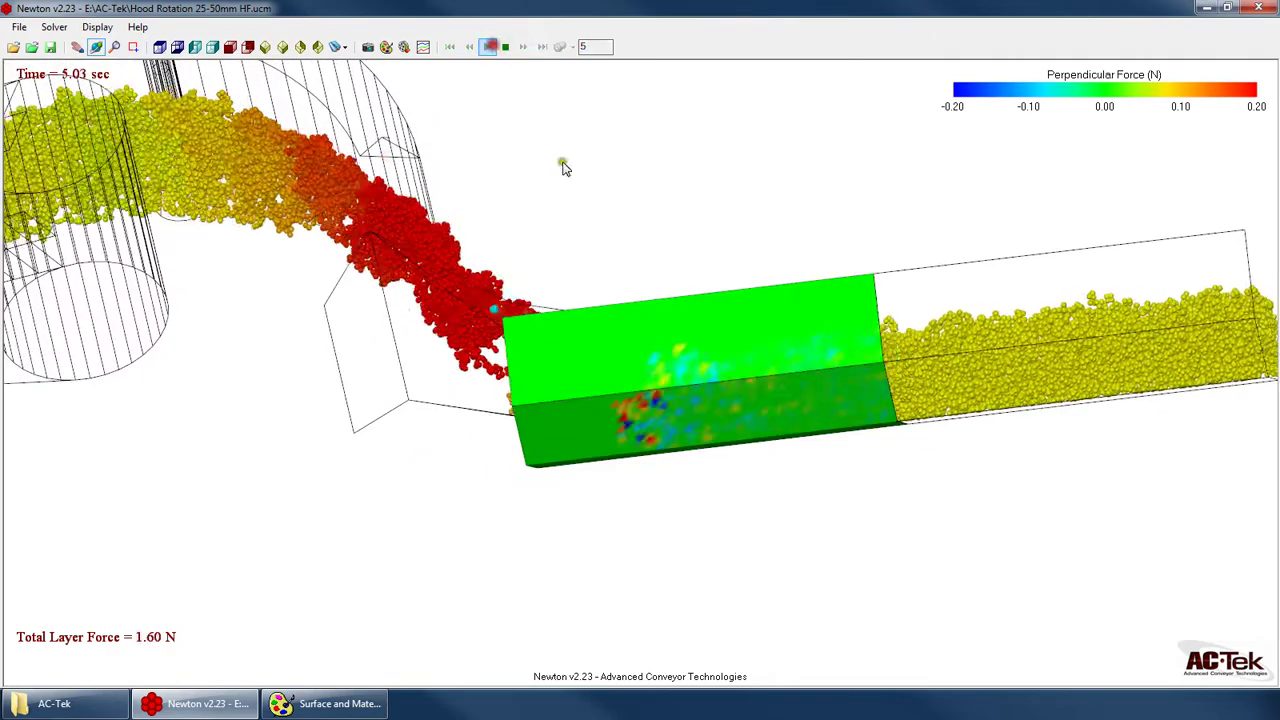
Examine the perpendicular force distribution on Receive Belt 1 from below and in plan view during playback
right_click(626, 329)
click(669, 359)
drag(568, 290, 556, 364)
drag(631, 378, 654, 363)
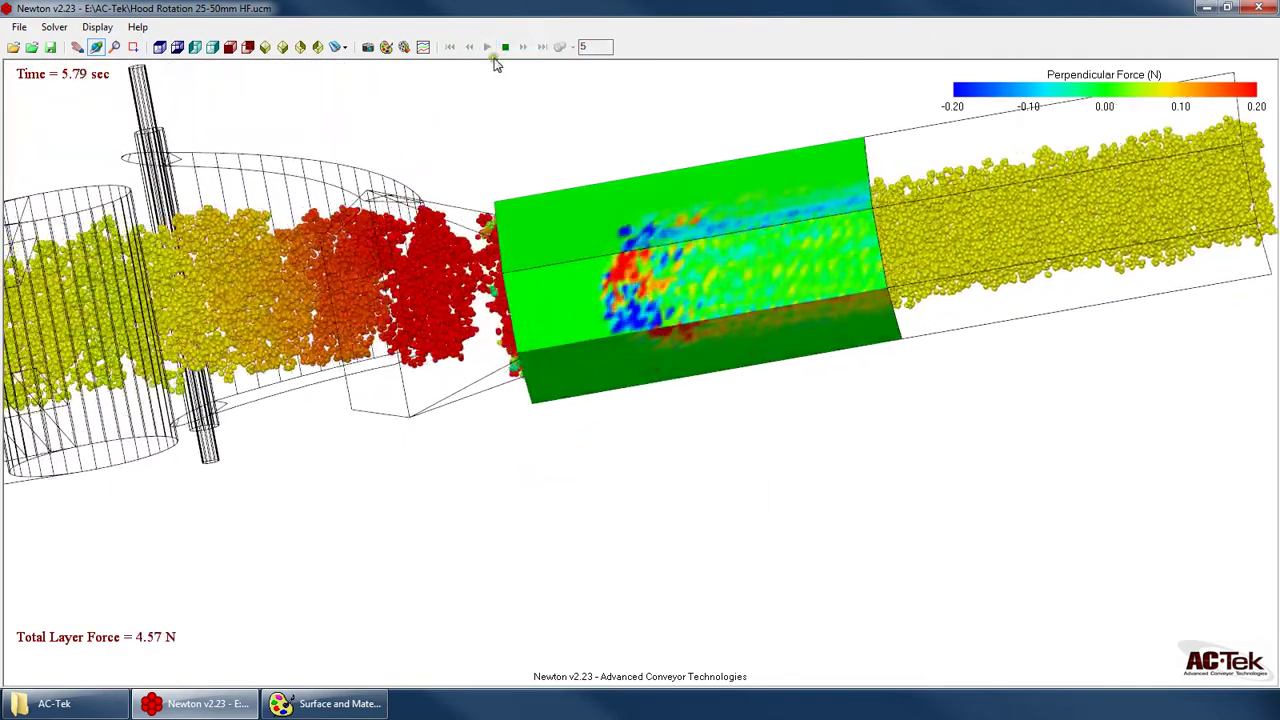
click(177, 47)
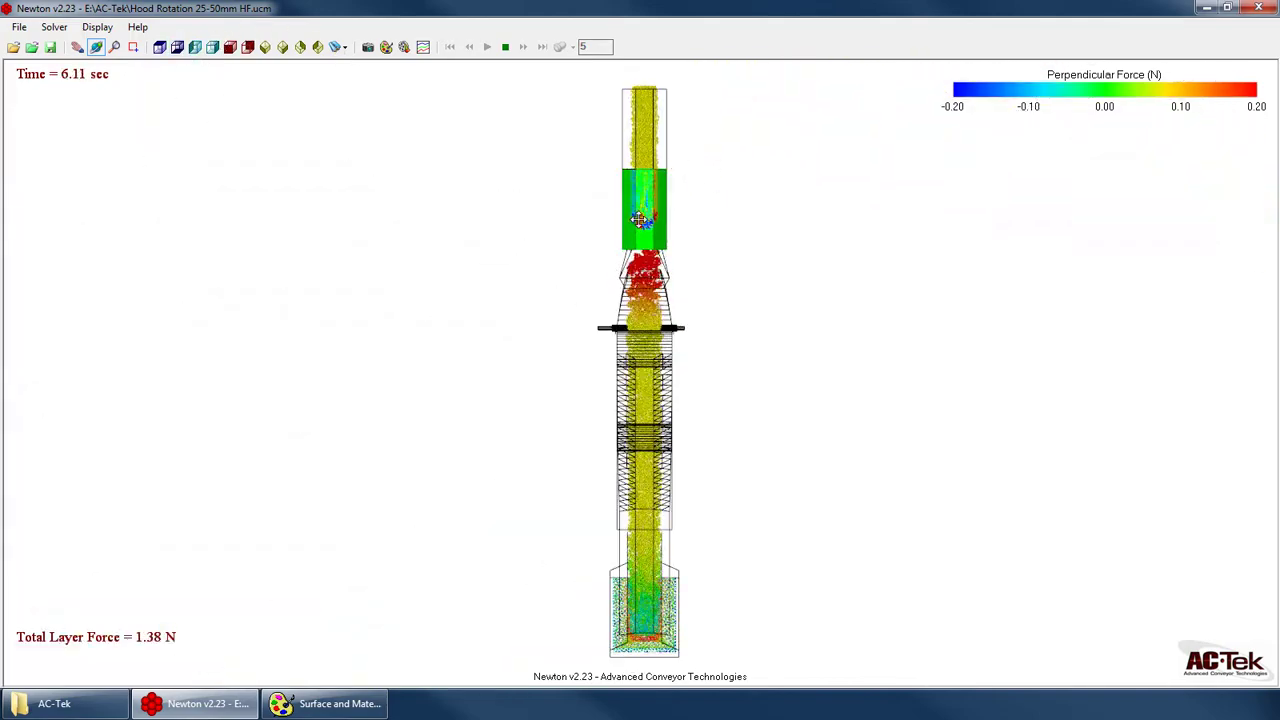
scroll(602, 185, up, 6)
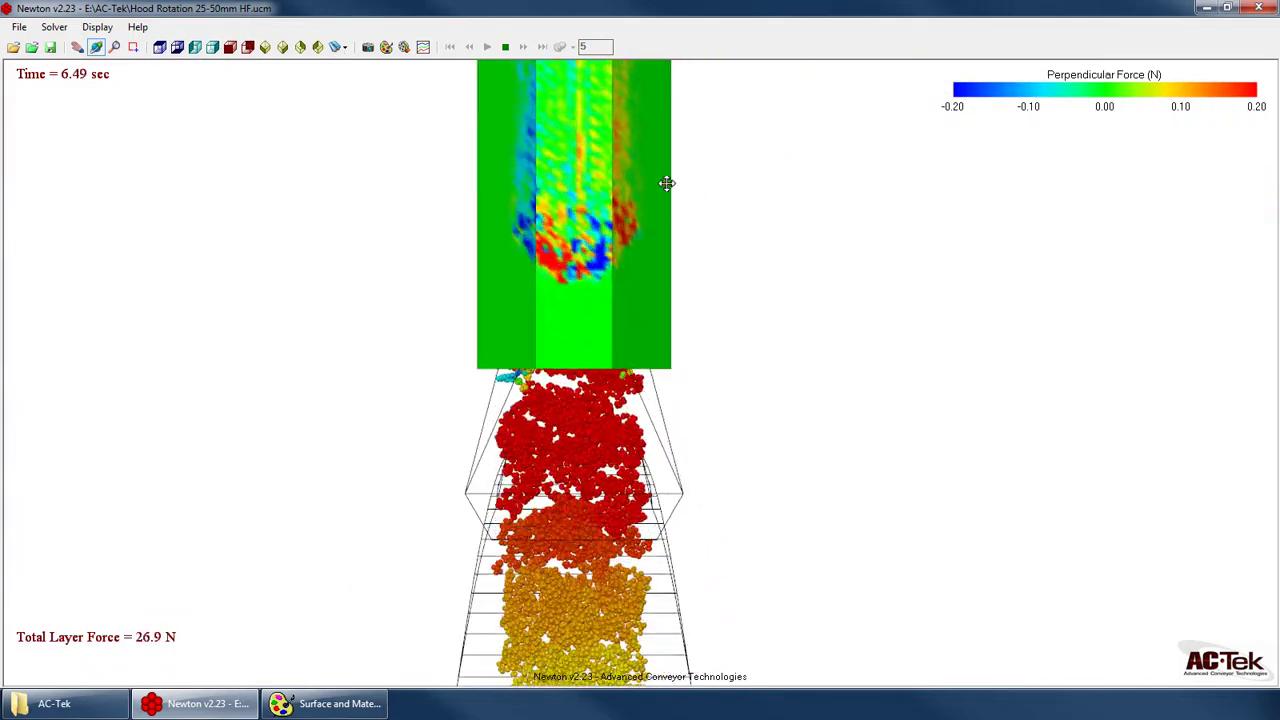
Frame the underside of the receiving belt and pause the playback at about 7.2 s
scroll(540, 375, down, 1)
scroll(629, 143, up, 3)
scroll(551, 371, down, 3)
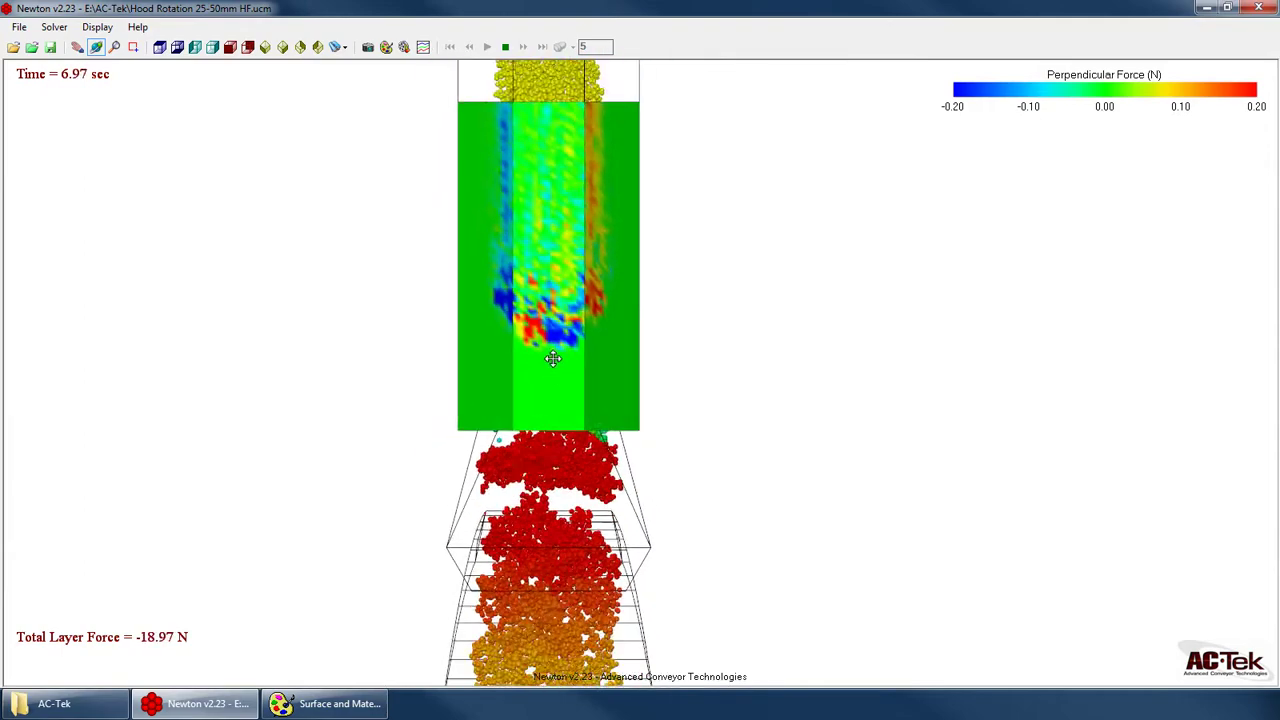
click(506, 47)
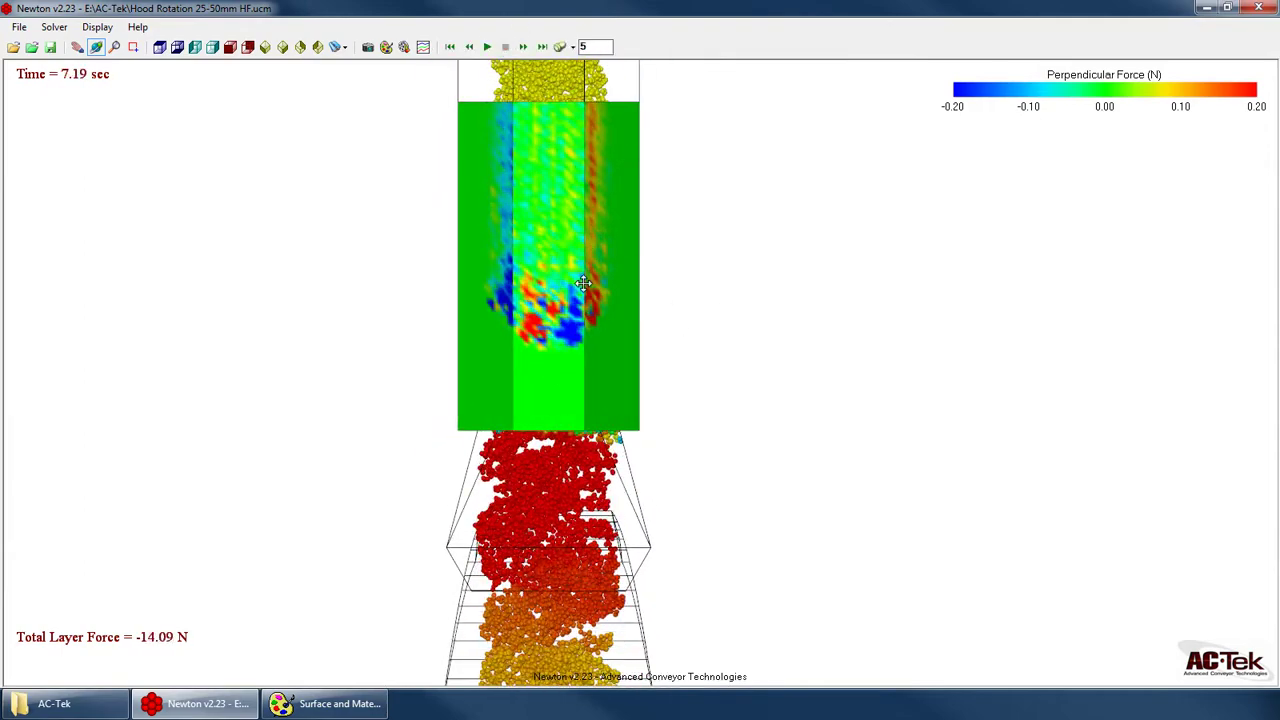
Examine the paused material stream and perpendicular force on the receiving belt from several angles, ending with the bottom view
drag(544, 156, 770, 317)
drag(819, 256, 791, 406)
scroll(803, 273, up, 5)
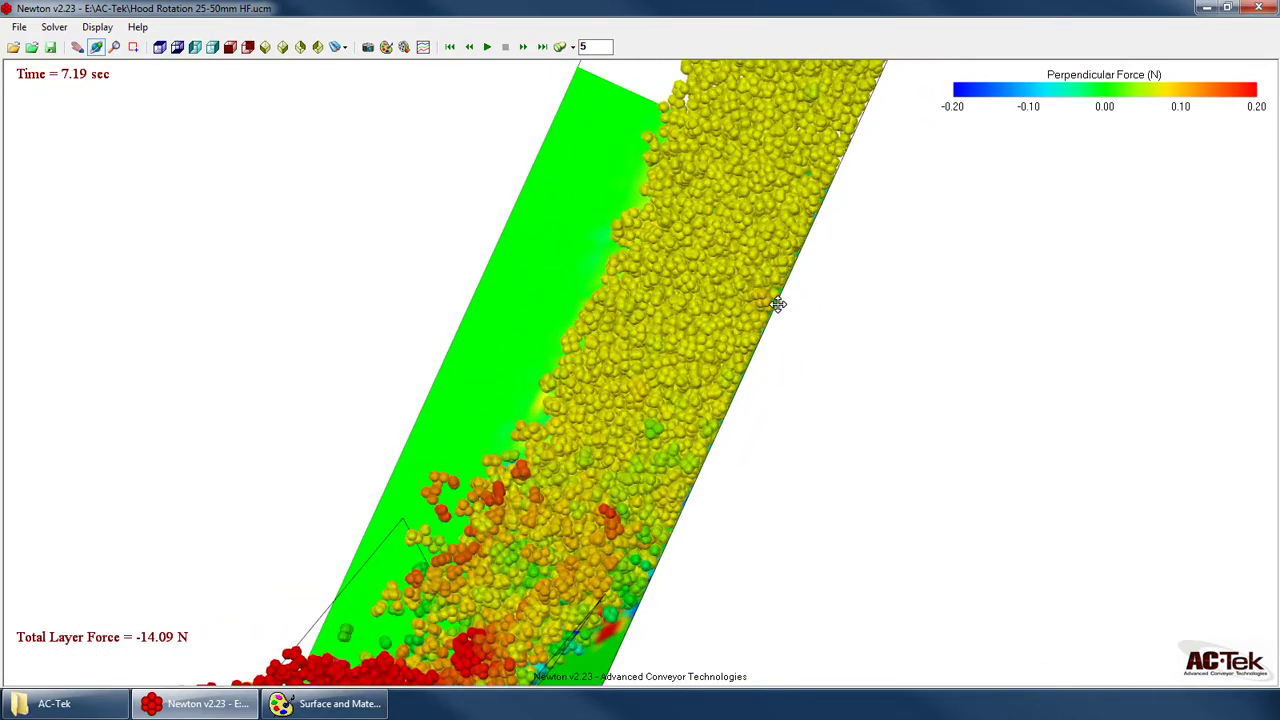
drag(852, 339, 625, 265)
click(175, 52)
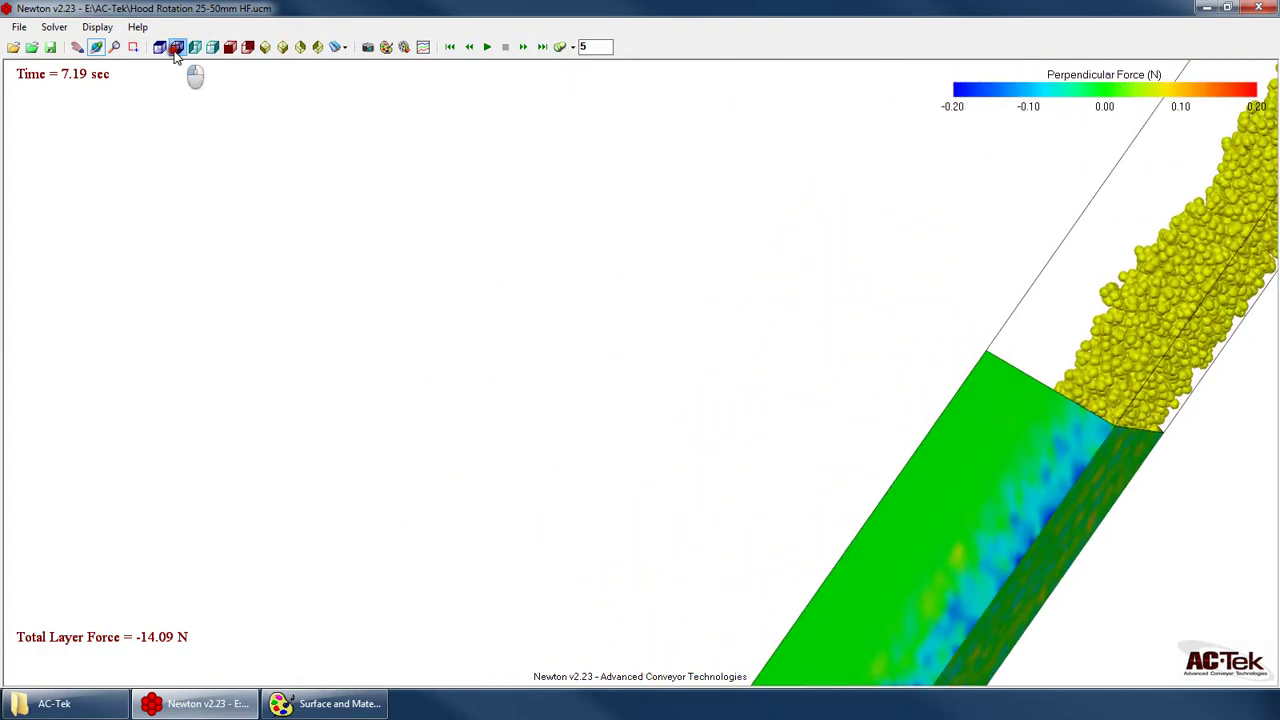
scroll(636, 178, up, 3)
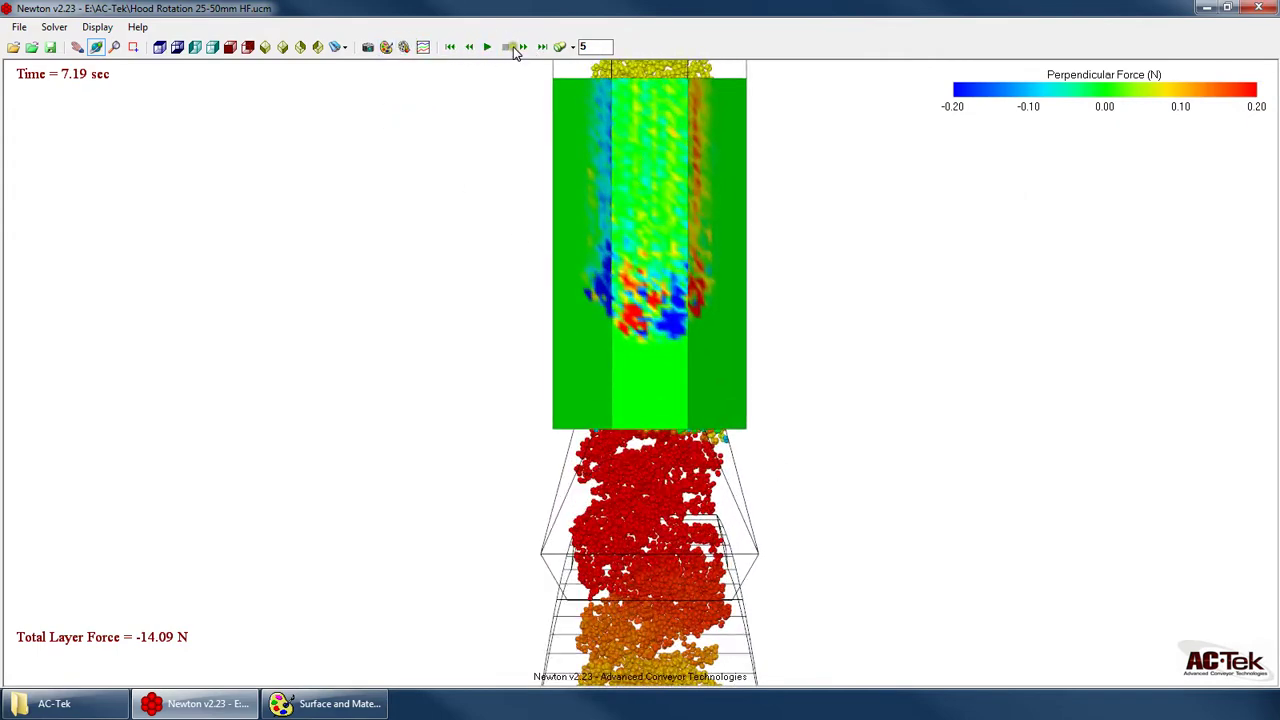
Play the simulation to 12 s and switch to the top view of the receiving belt
click(487, 47)
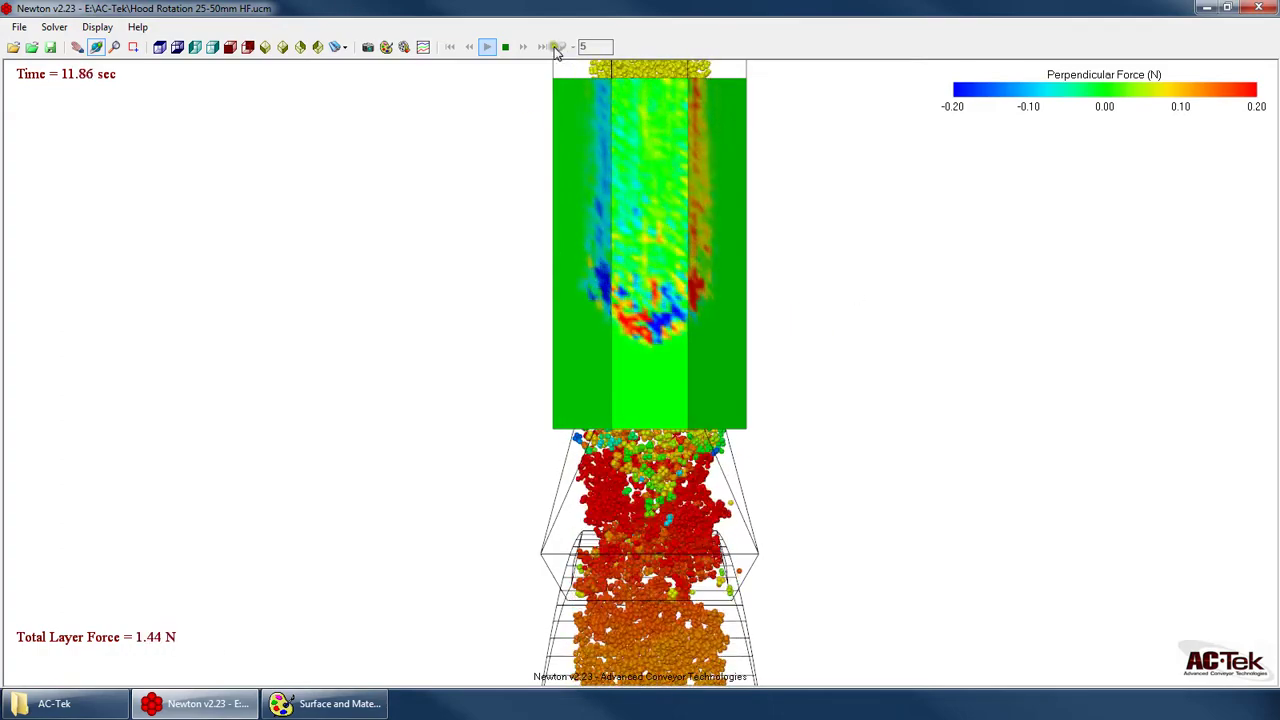
click(161, 49)
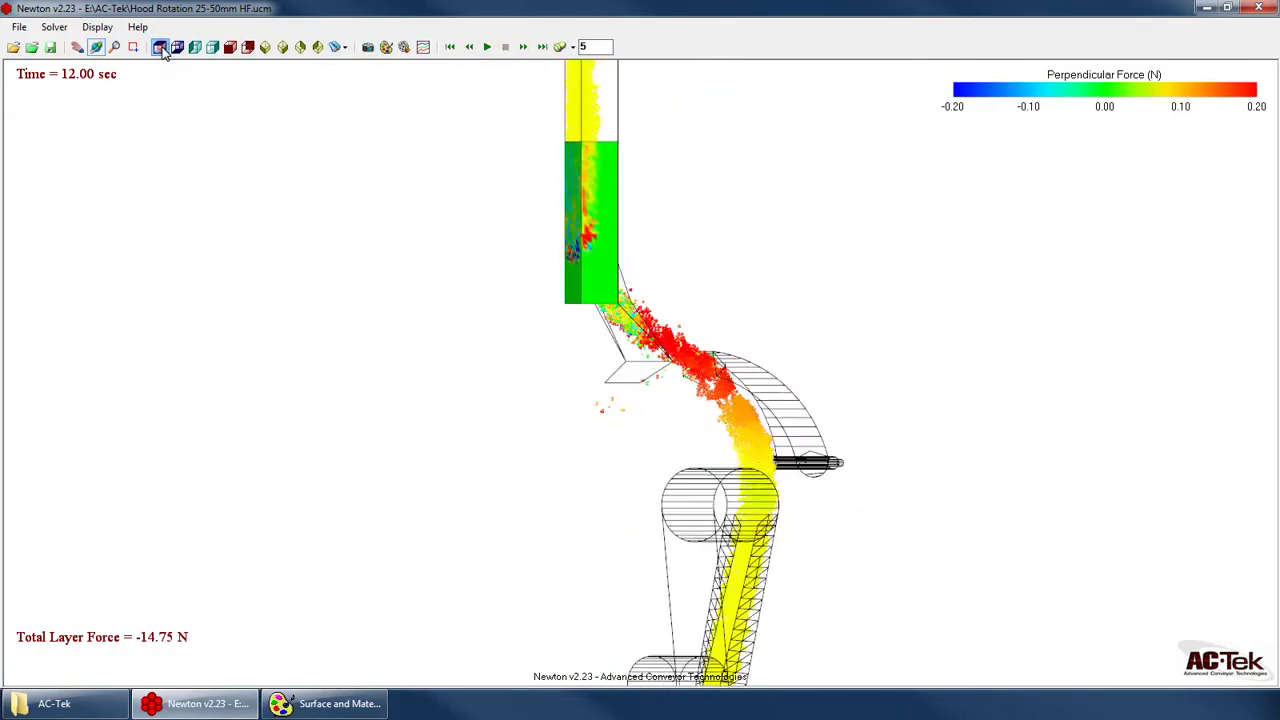
scroll(660, 258, up, 3)
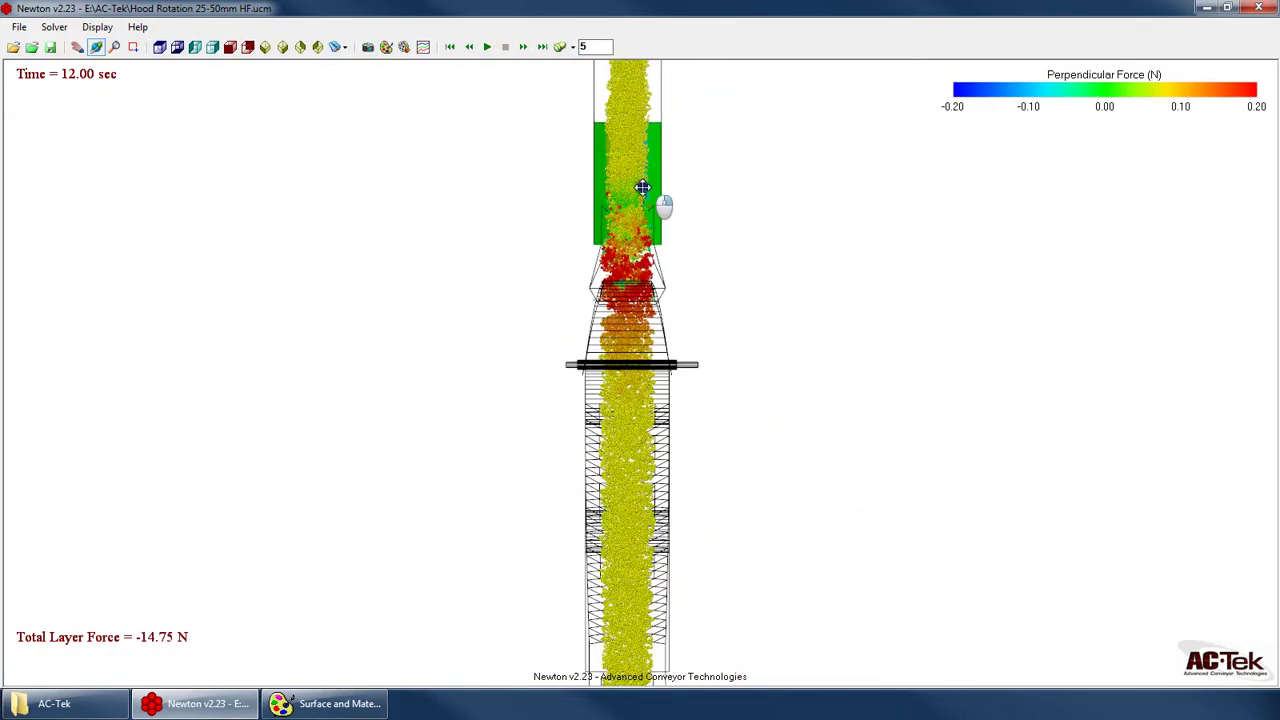
Hide the particles and inspect the perpendicular force on the receiving belt from above
right_click(642, 186)
mouse_move(712, 399)
click(820, 417)
drag(666, 401, 636, 389)
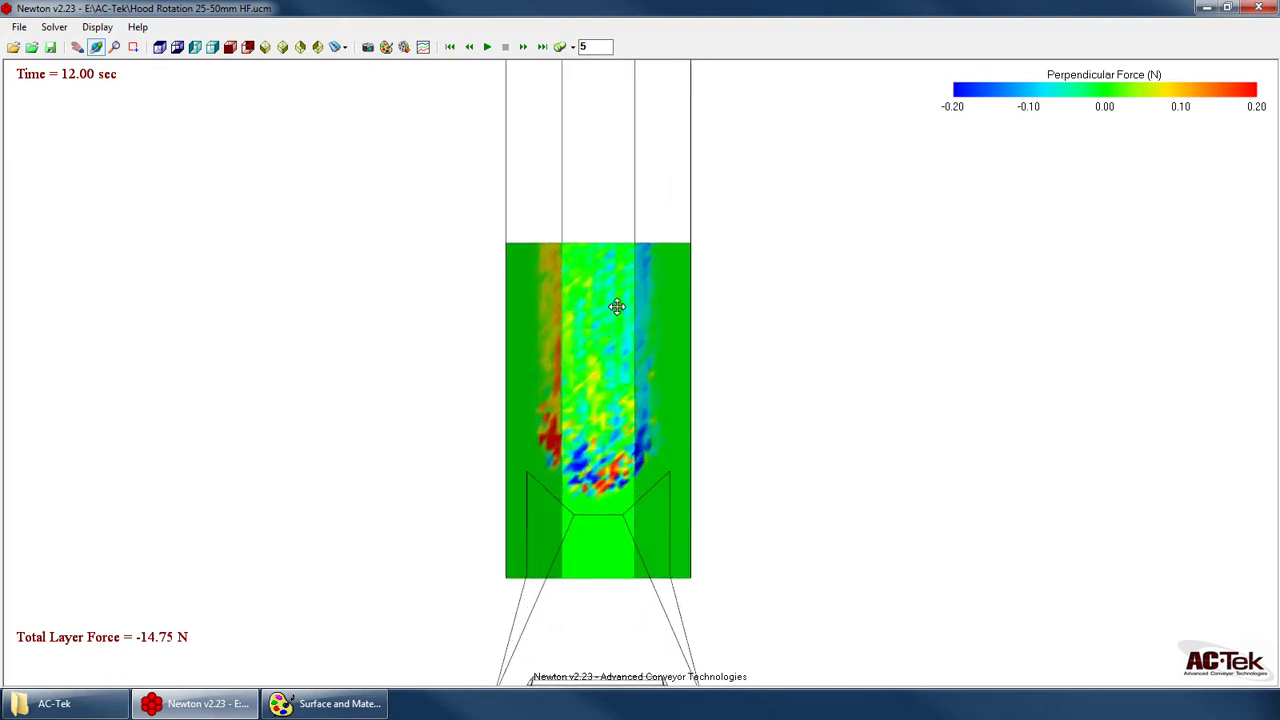
scroll(597, 380, down, 4)
scroll(607, 508, down, 3)
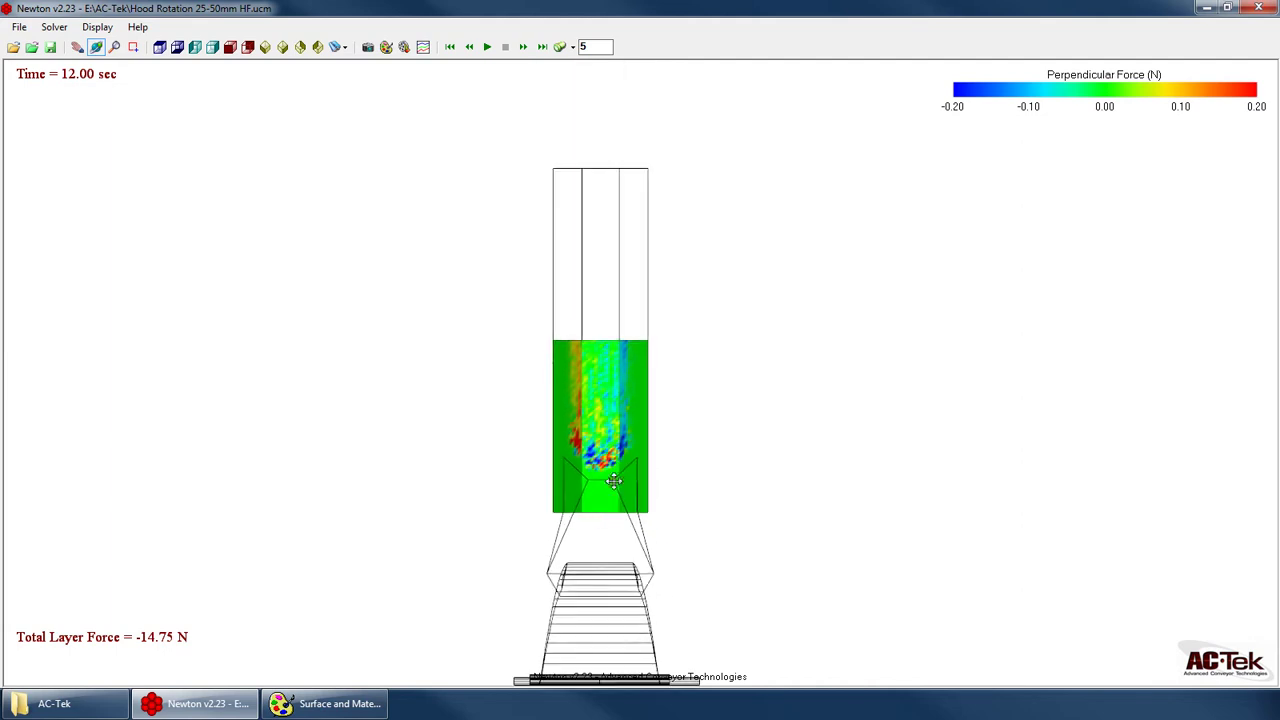
scroll(626, 392, up, 3)
drag(607, 479, 557, 187)
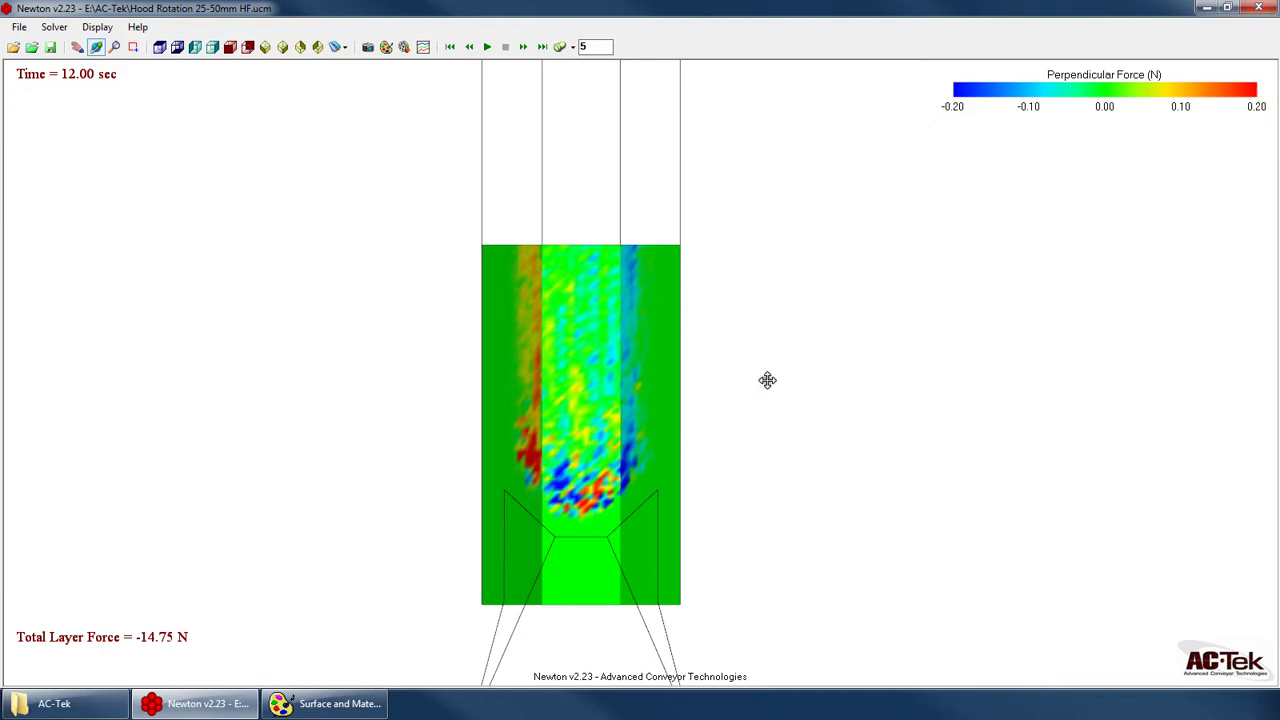
Display the triangle normal vectors on the surfaces and examine their direction on the receiving belt
right_click(566, 286)
mouse_move(650, 480)
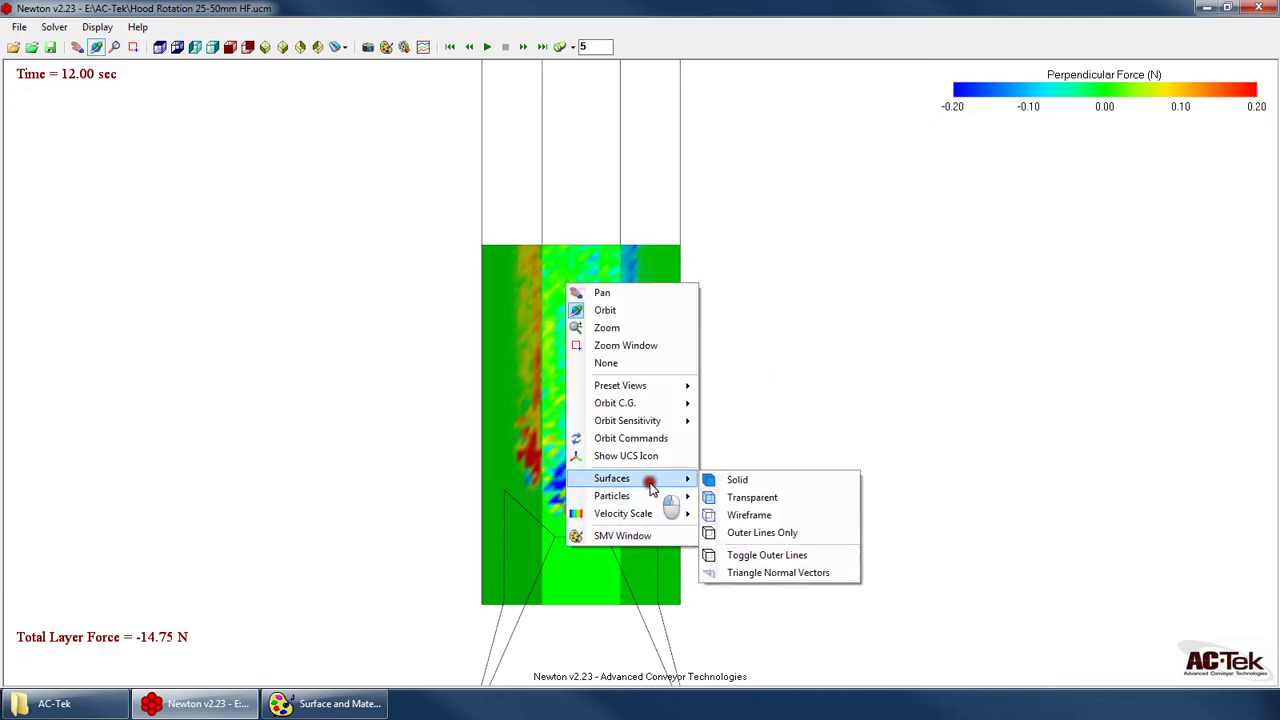
click(770, 572)
drag(537, 511, 490, 533)
drag(511, 580, 572, 479)
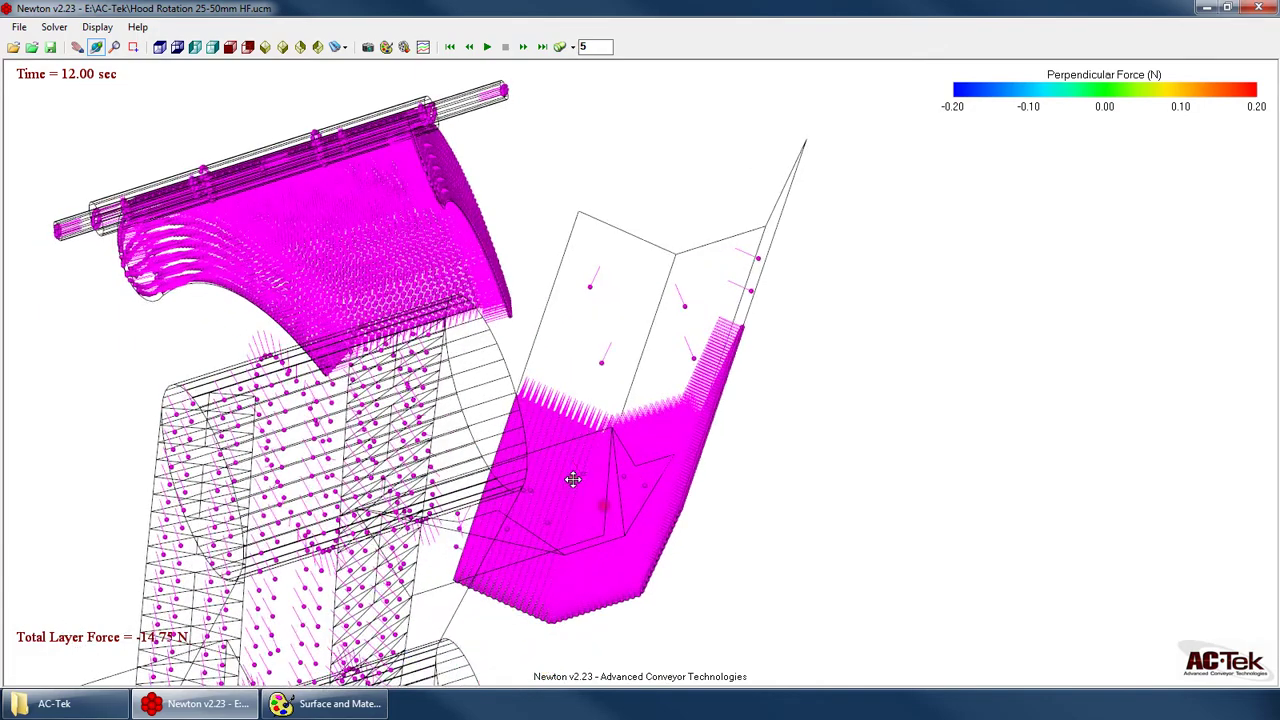
Turn off the triangle normal vectors and return to the top view of the receiving belt
right_click(641, 184)
click(742, 379)
click(826, 473)
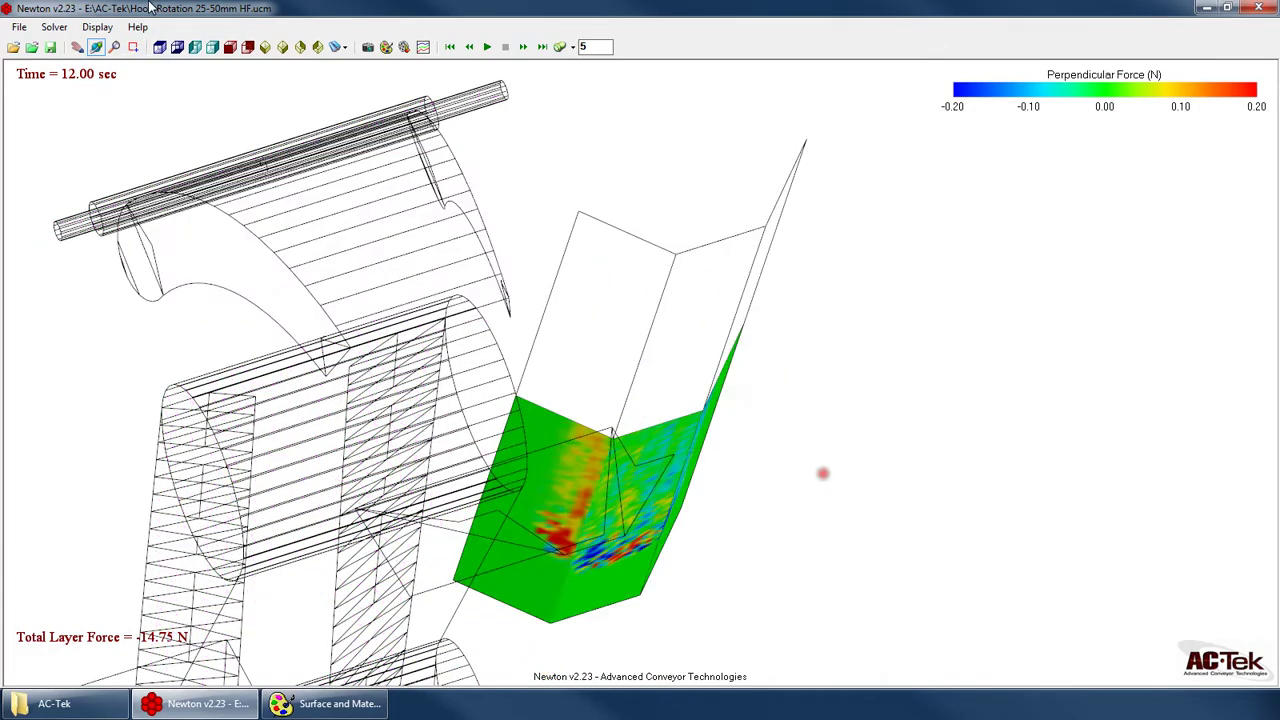
click(159, 47)
scroll(688, 160, up, 9)
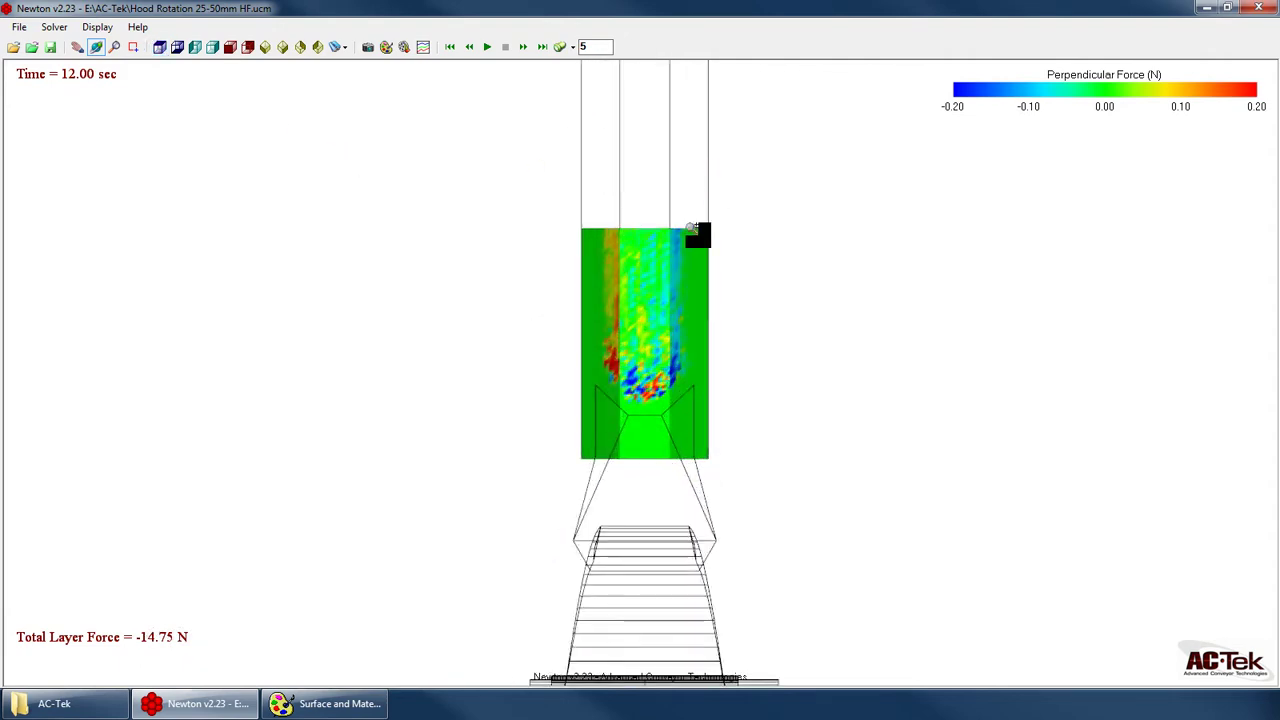
Examine the perpendicular force distribution across the centre and side panels of the receiving belt from above
scroll(626, 506, down, 5)
scroll(652, 350, up, 3)
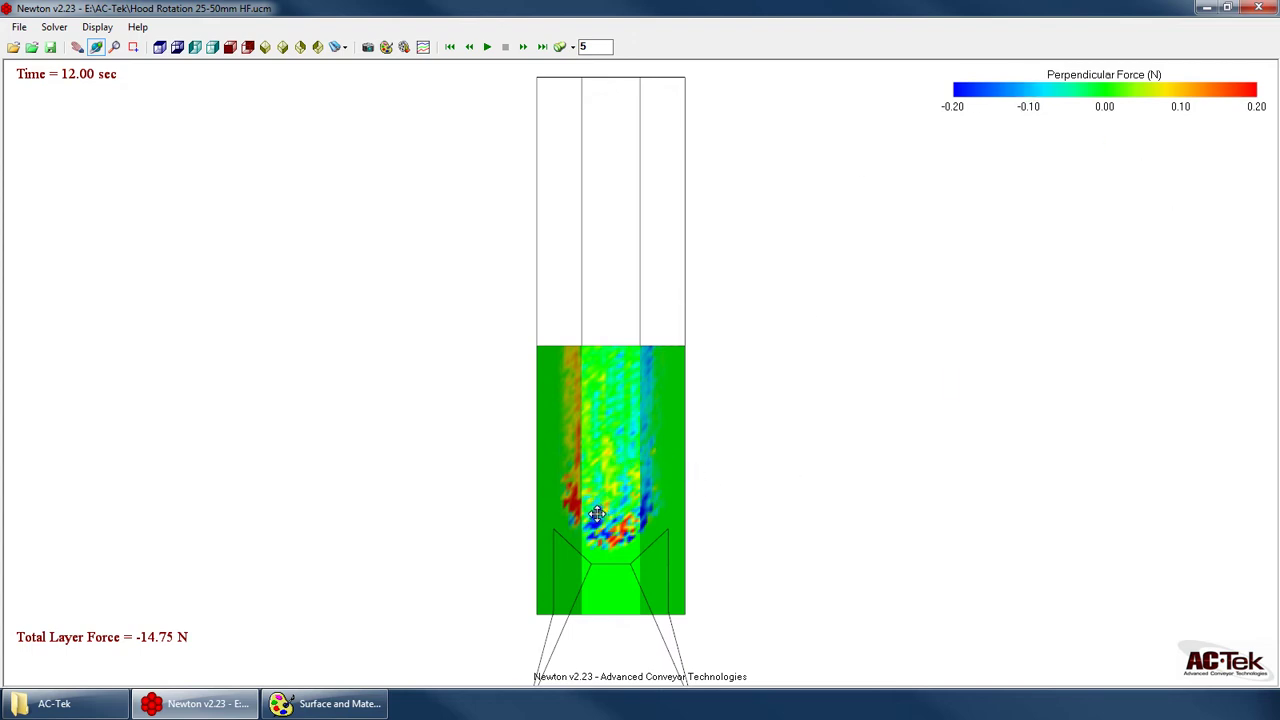
drag(603, 430, 586, 328)
click(162, 49)
scroll(668, 183, up, 6)
middle_drag(688, 146, 655, 263)
scroll(542, 440, up, 4)
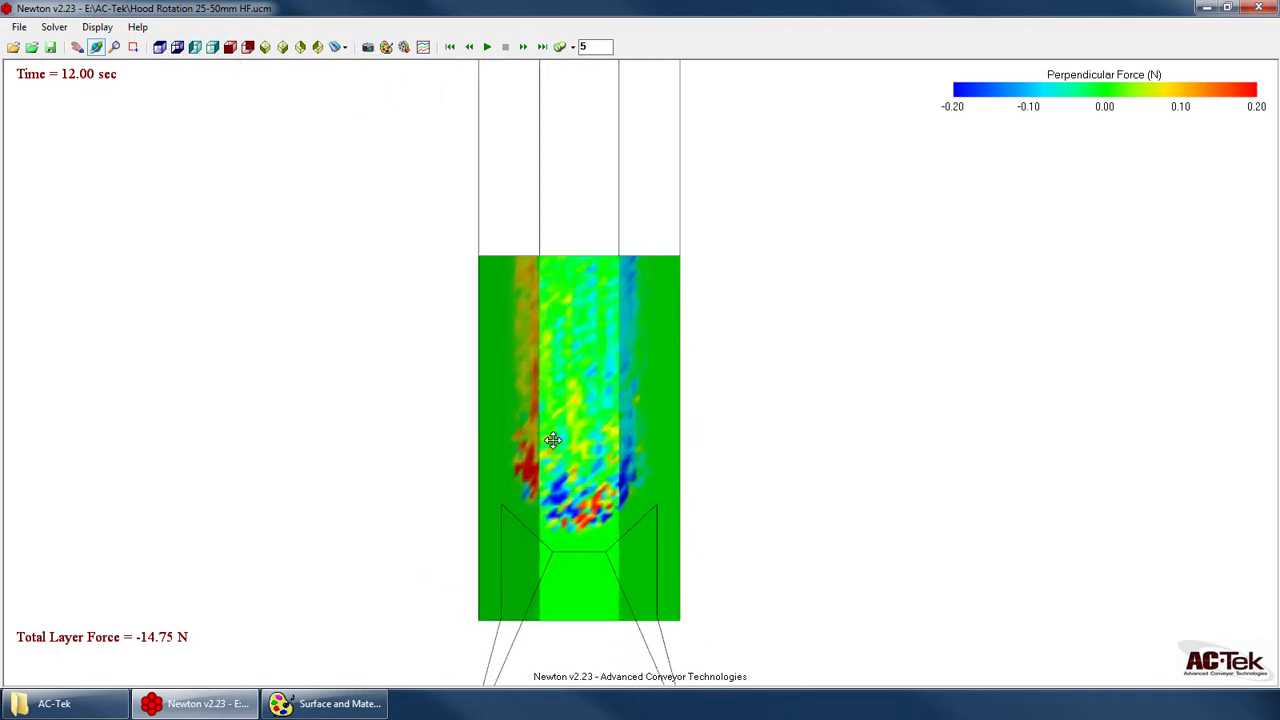
scroll(617, 588, down, 3)
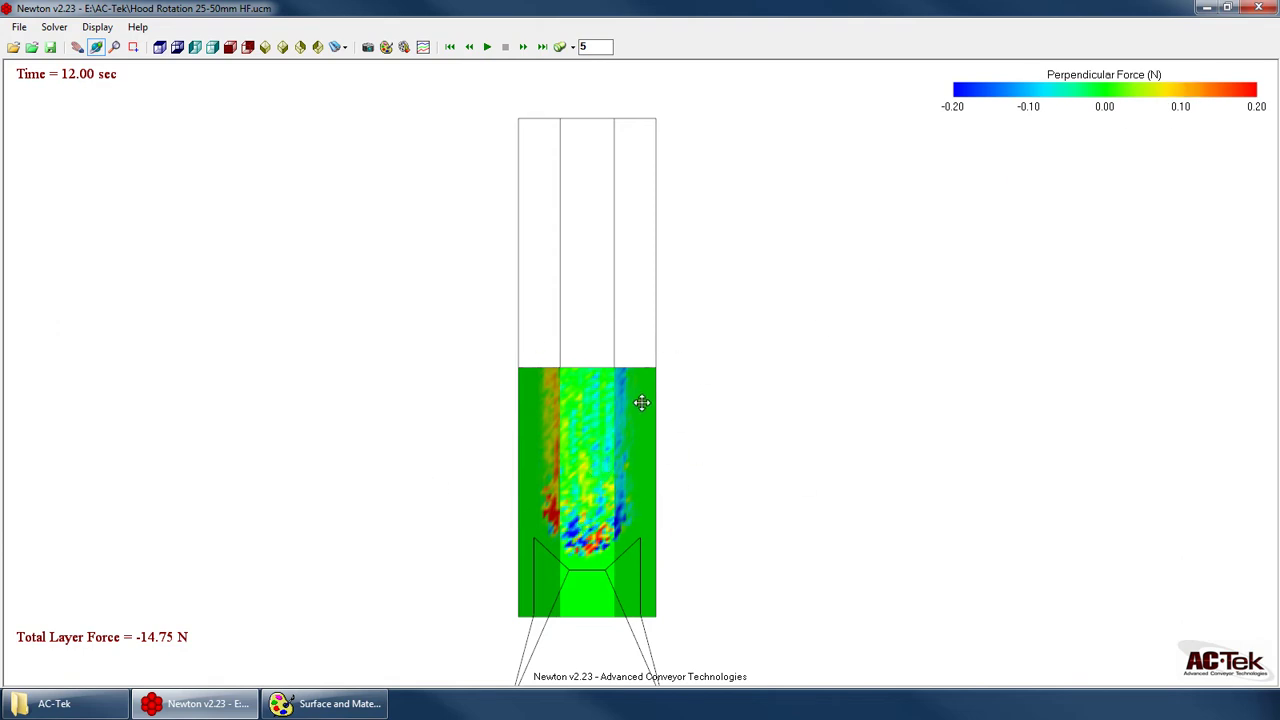
scroll(618, 330, down, 3)
scroll(587, 410, up, 6)
drag(695, 432, 463, 289)
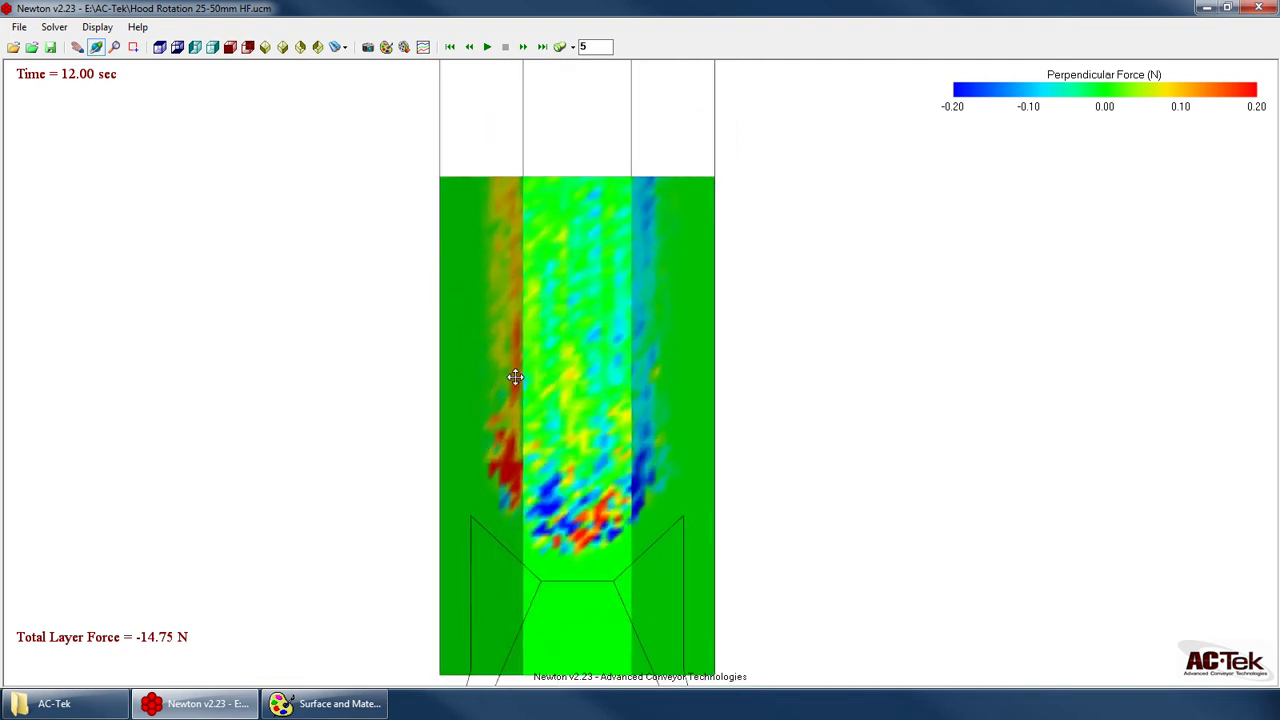
Show the particles to compare the material stream with the perpendicular force on the receiving belt
right_click(536, 302)
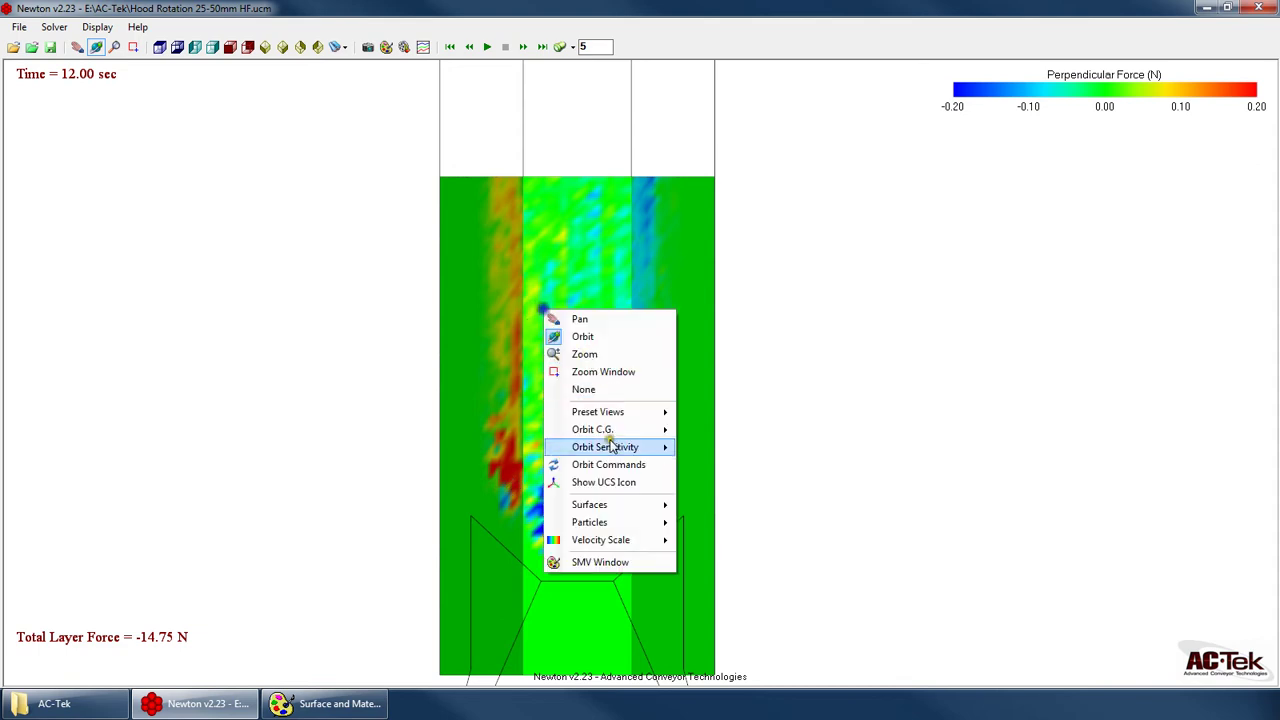
mouse_move(609, 521)
click(731, 520)
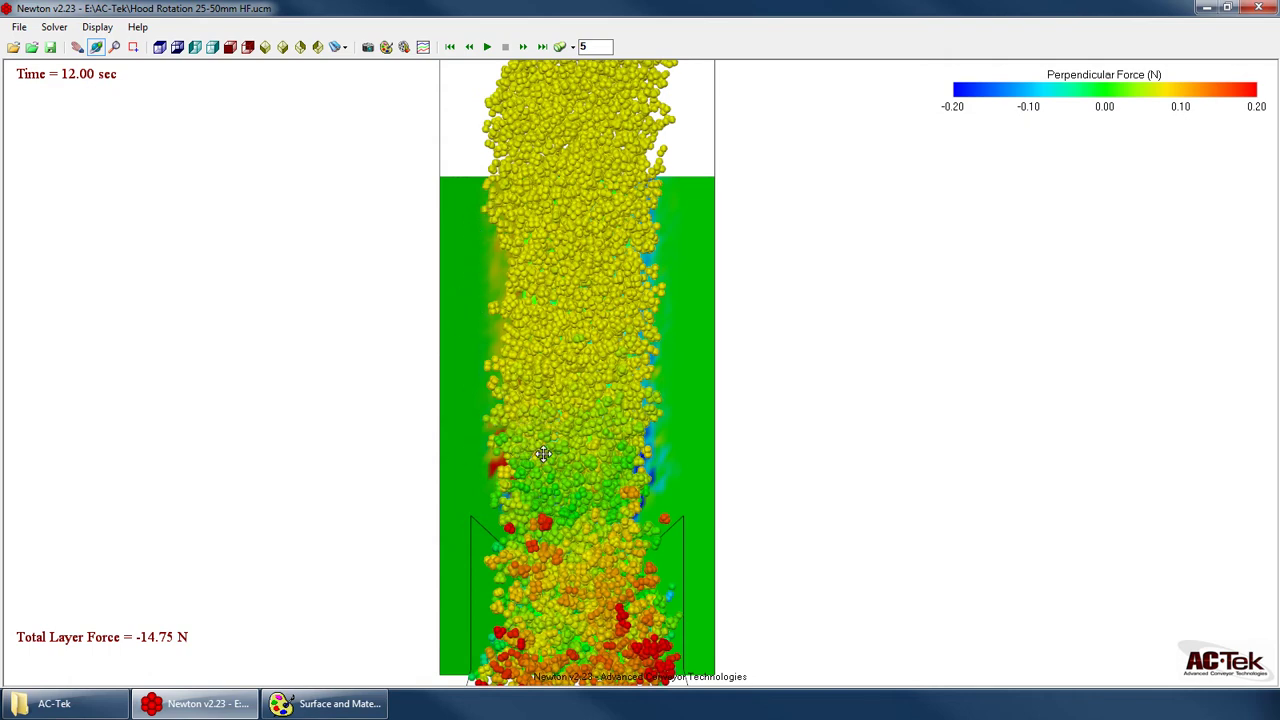
right_click(600, 338)
drag(551, 422, 547, 425)
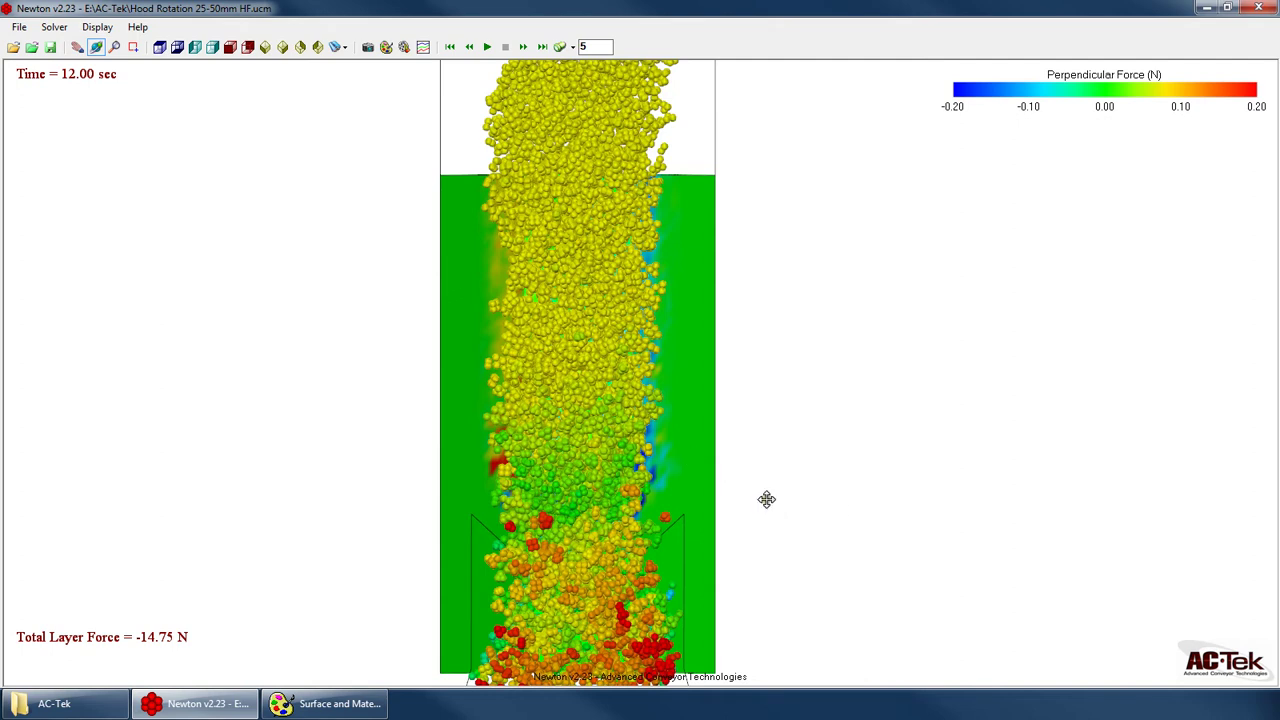
Hide the particles again to expose the receiving belt's perpendicular force plot
right_click(622, 358)
click(1139, 141)
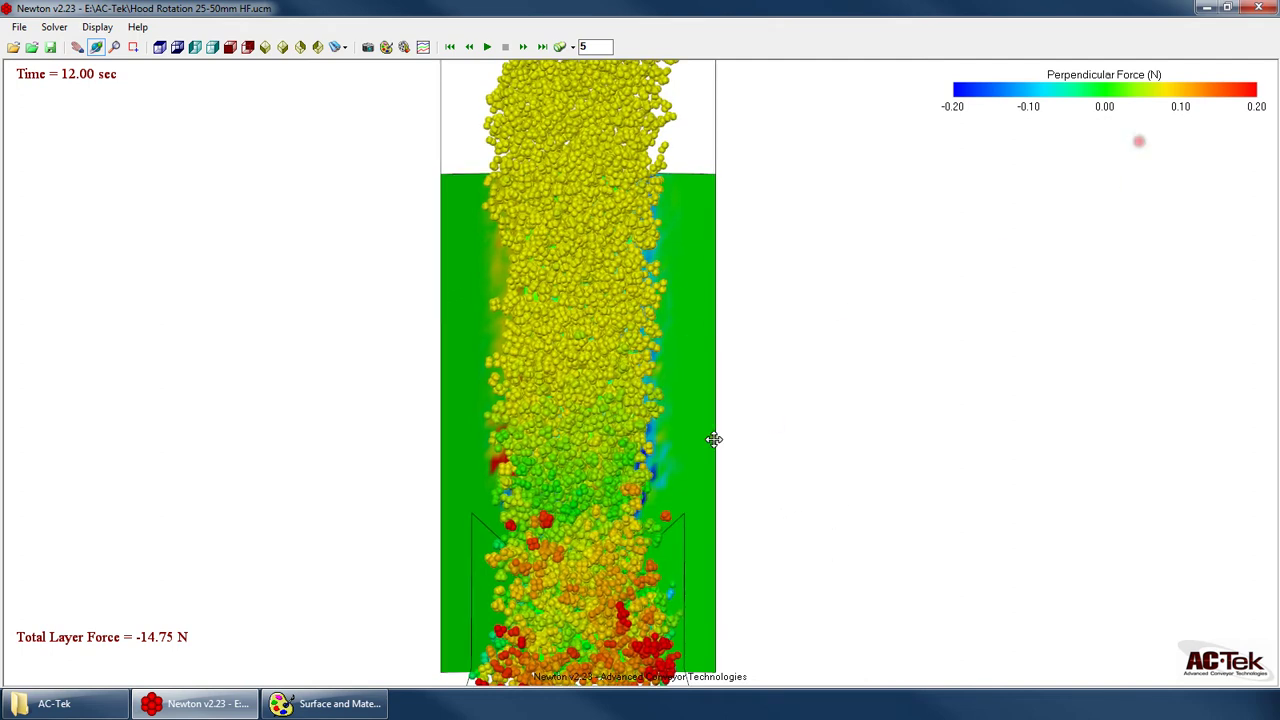
right_click(651, 392)
mouse_move(723, 609)
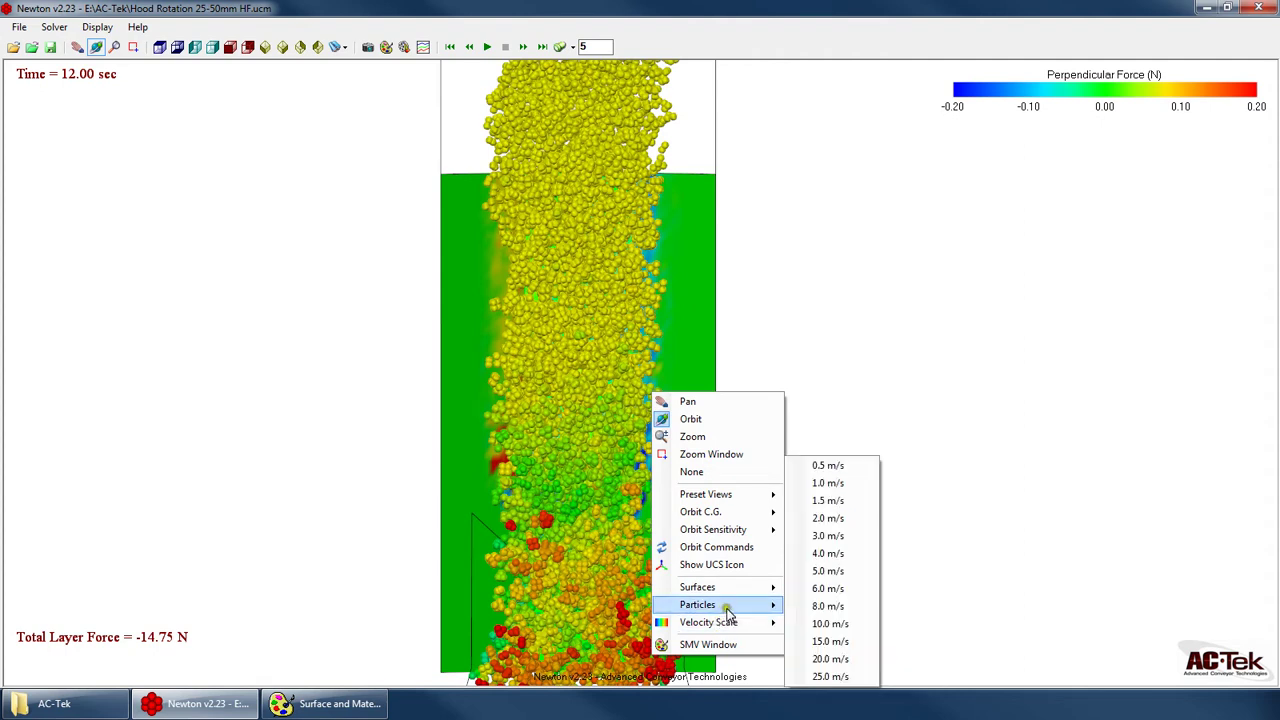
click(830, 596)
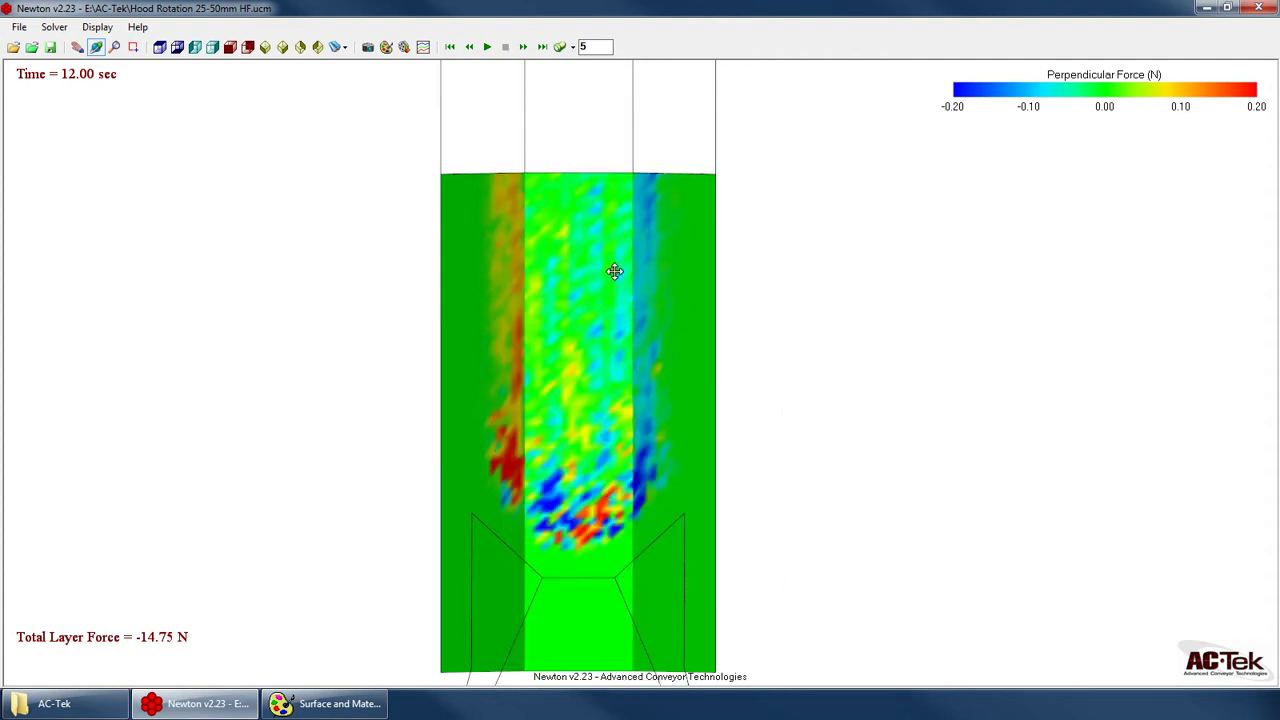
Play the simulation from 12 s focused on the belt's impact zone, stopping at about 13.9 s
scroll(585, 542, up, 2)
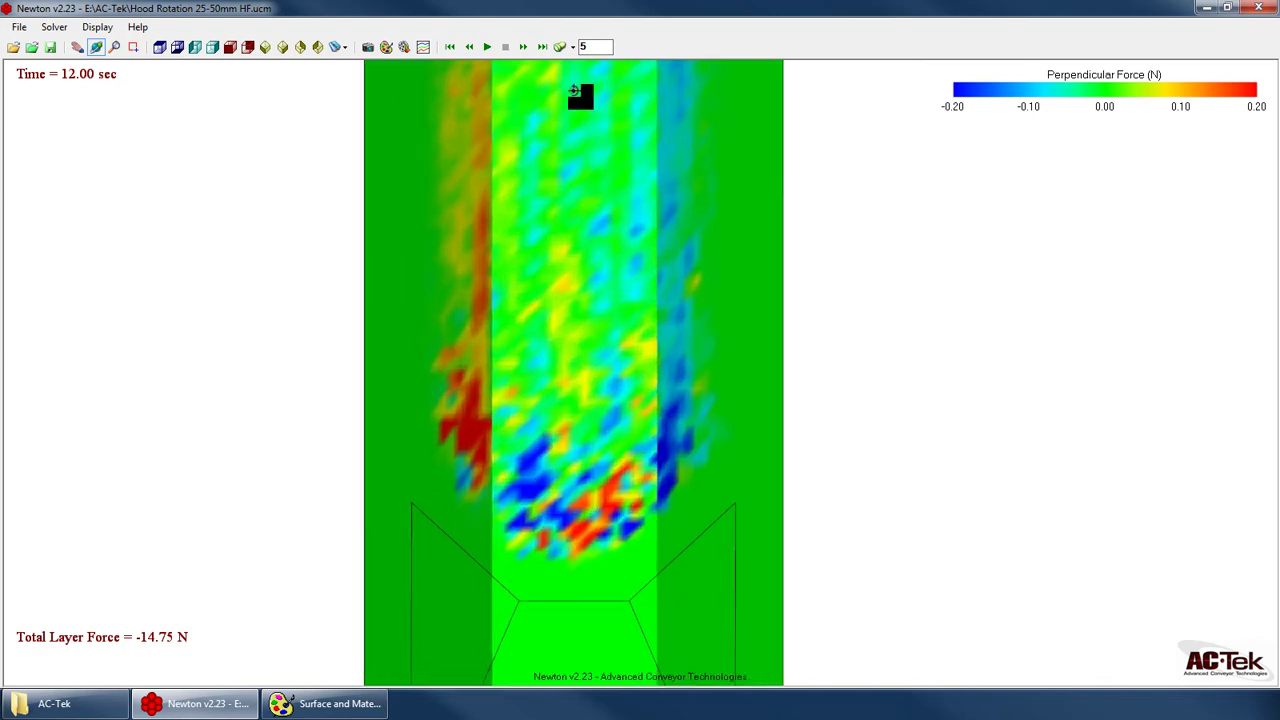
click(487, 47)
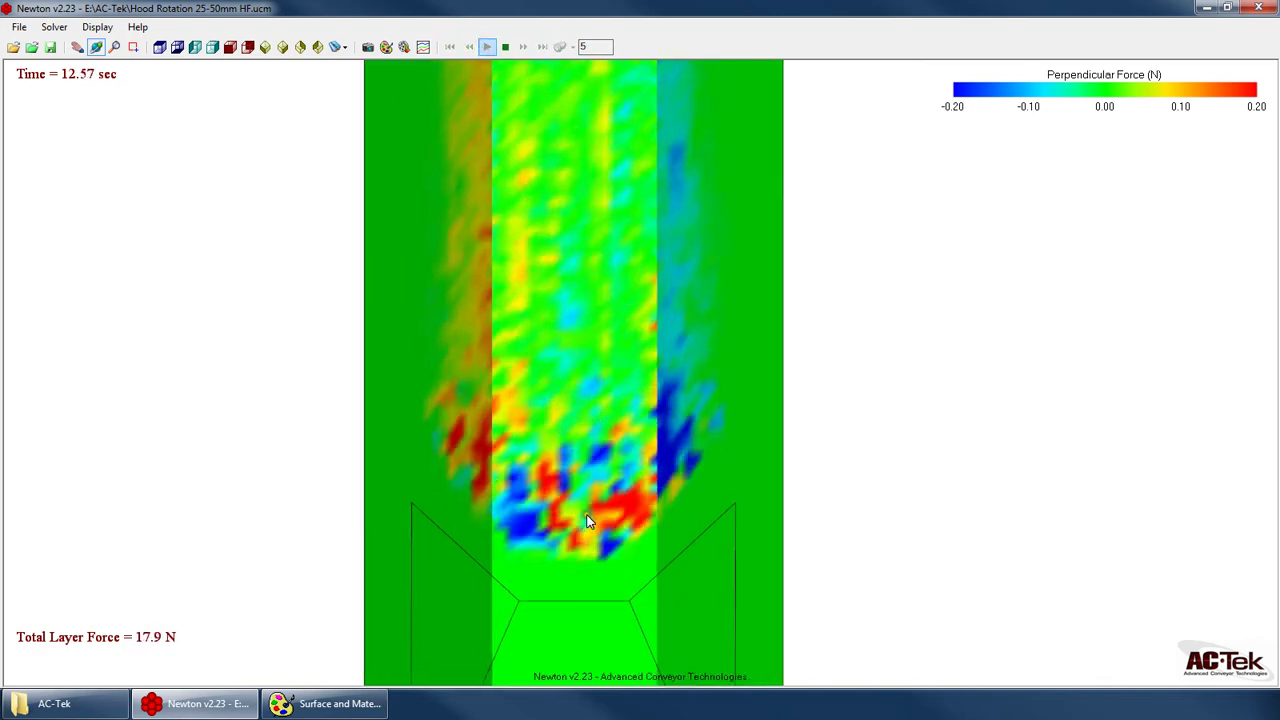
scroll(577, 513, down, 1)
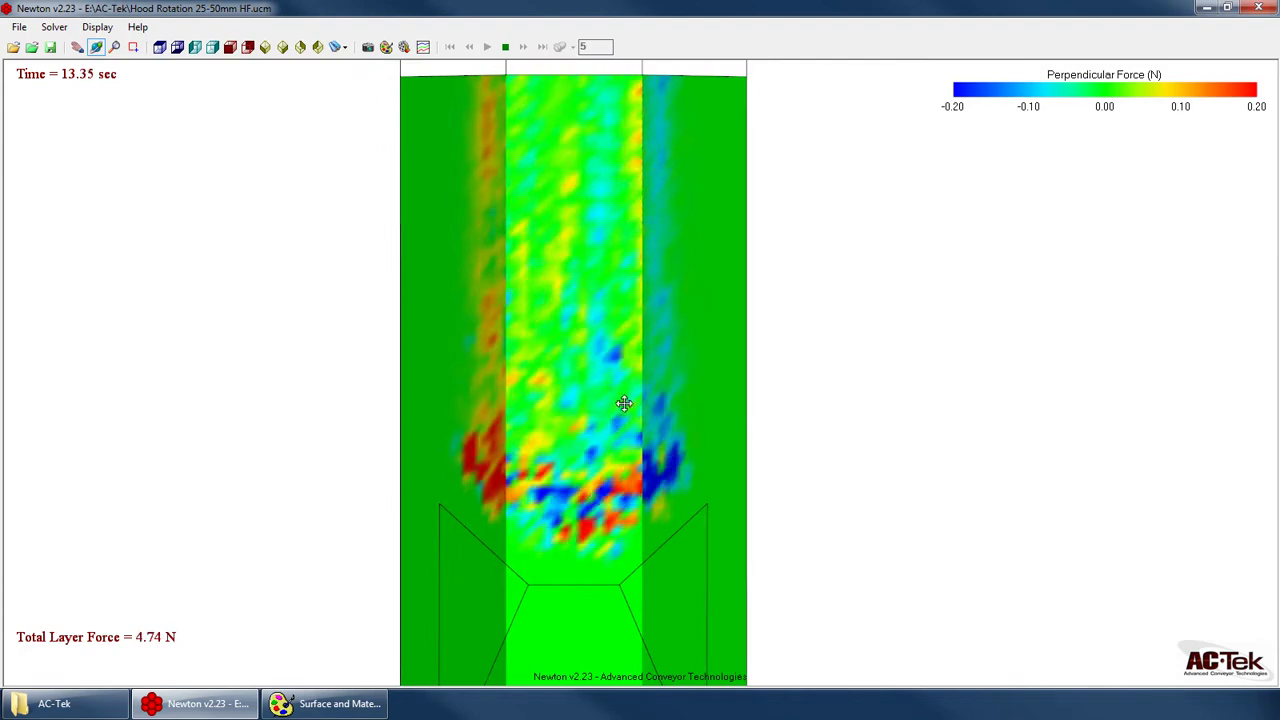
click(508, 48)
Show the particles and play the simulation while orbiting beneath the receiving belt, stopping at about 14.9 s
right_click(598, 400)
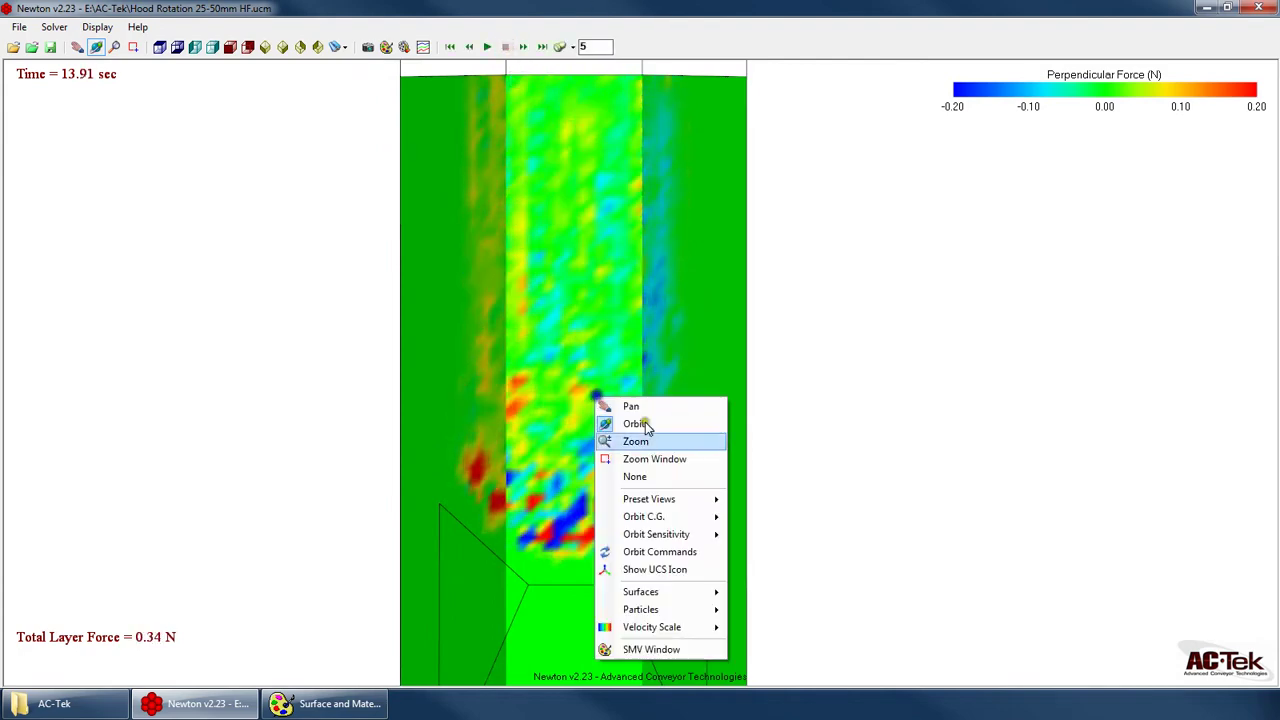
mouse_move(680, 609)
click(779, 580)
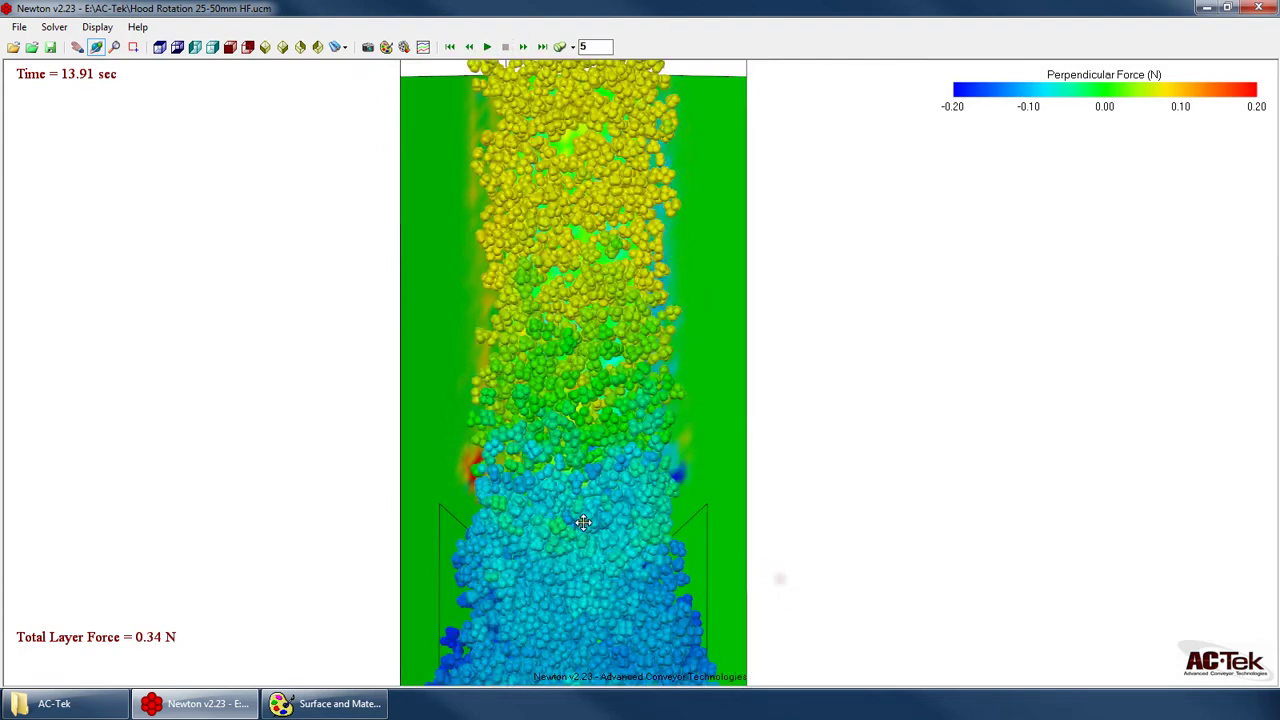
click(487, 47)
click(758, 382)
drag(758, 386, 580, 351)
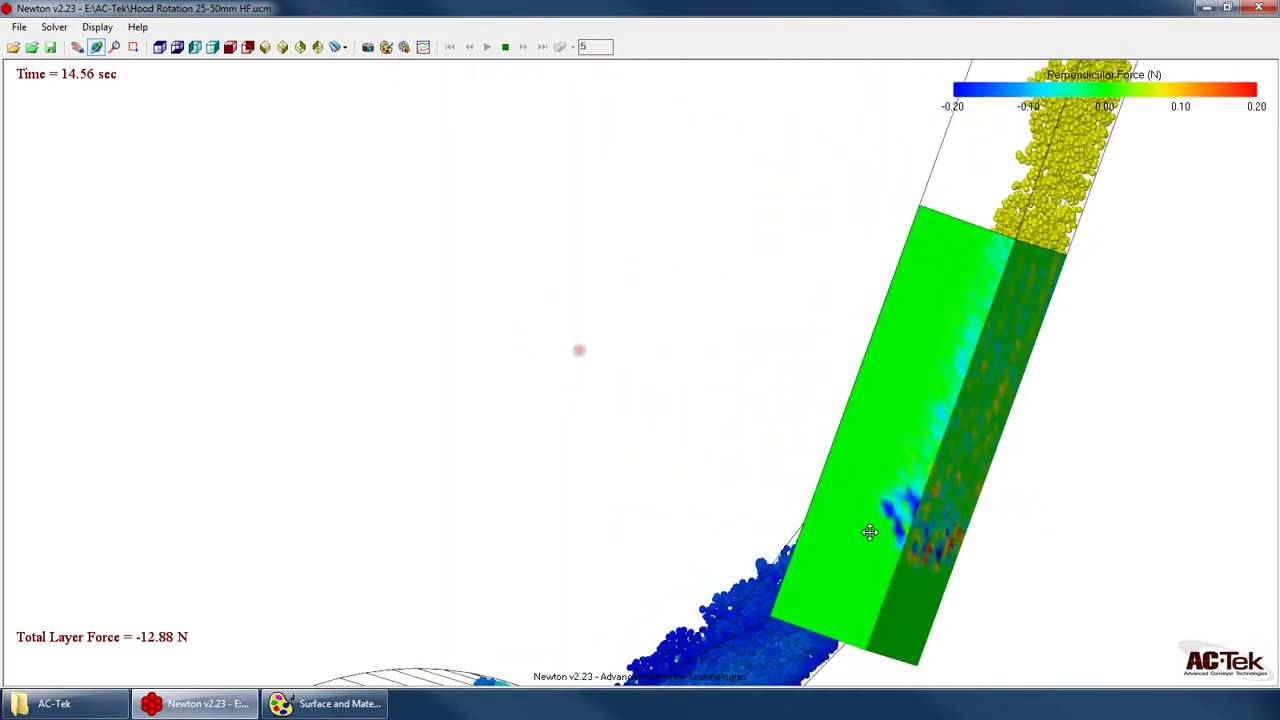
click(503, 47)
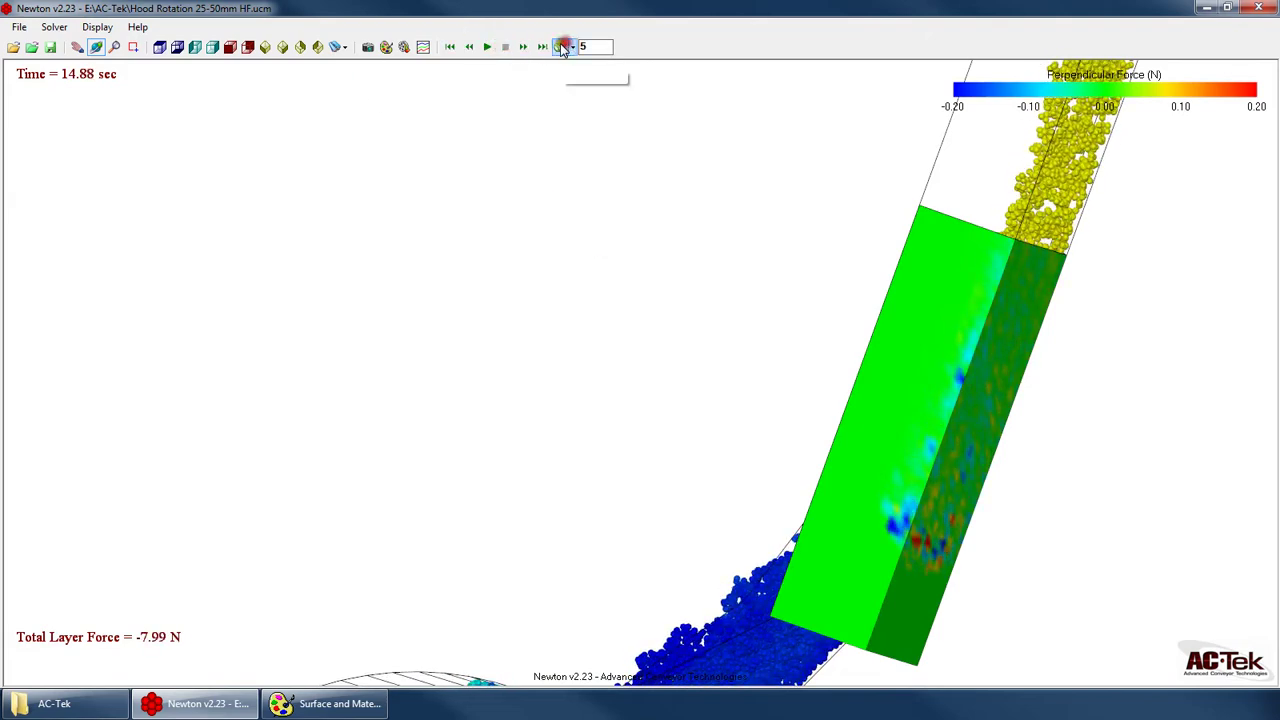
Jump the simulation to 5 s and play it viewing the belt from below, stopping at about 6.1 s
click(560, 47)
click(487, 47)
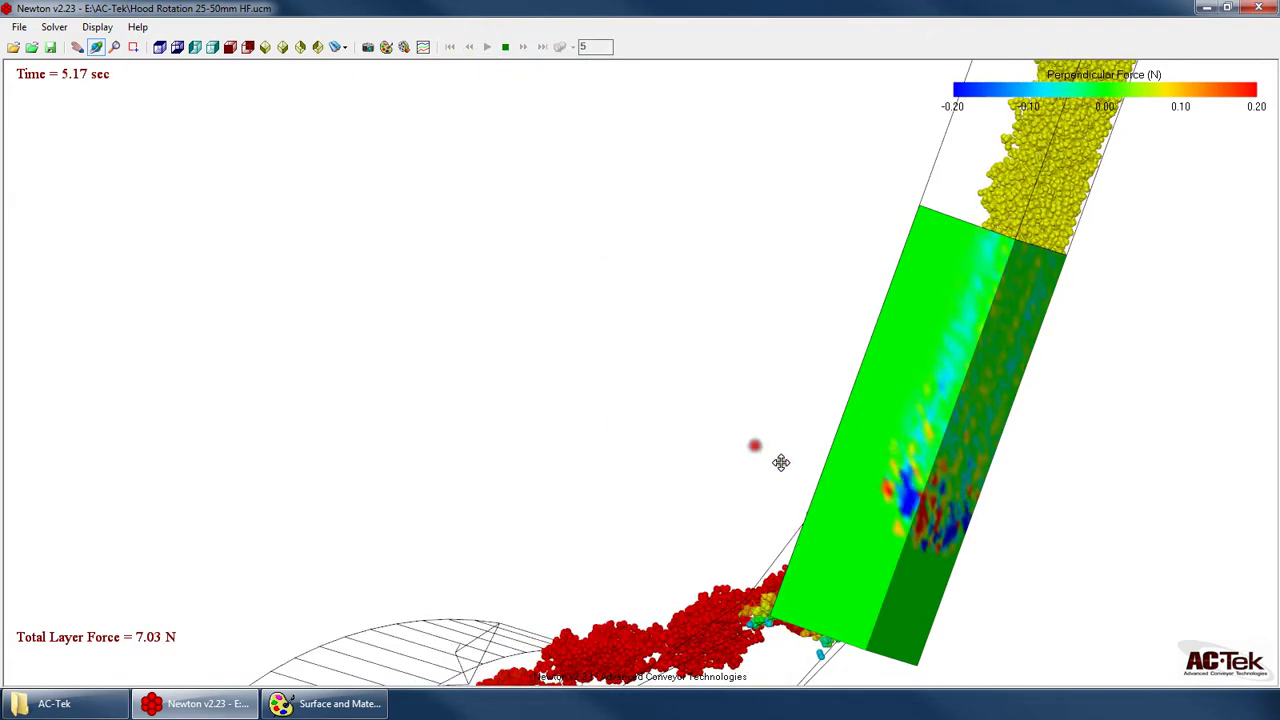
right_click(946, 423)
click(997, 455)
drag(997, 455, 935, 368)
click(507, 47)
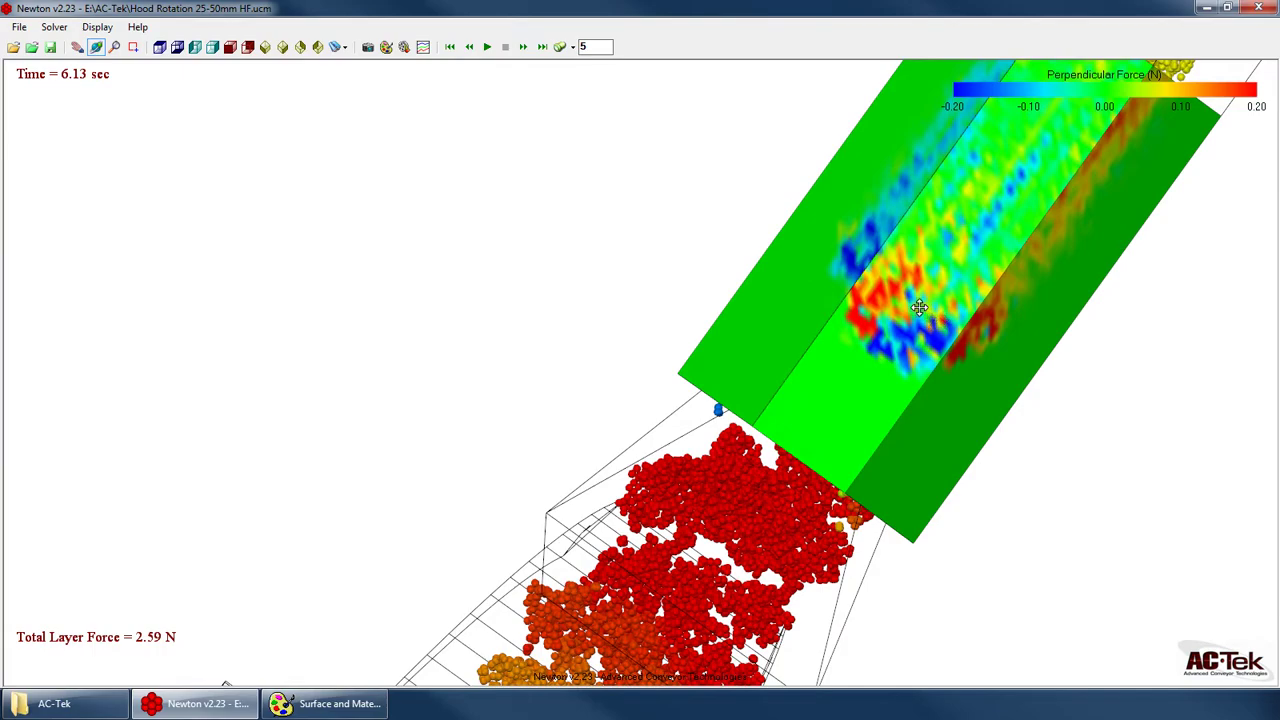
Orbit to view the receiving belt from above and hide the particles
drag(866, 379, 581, 374)
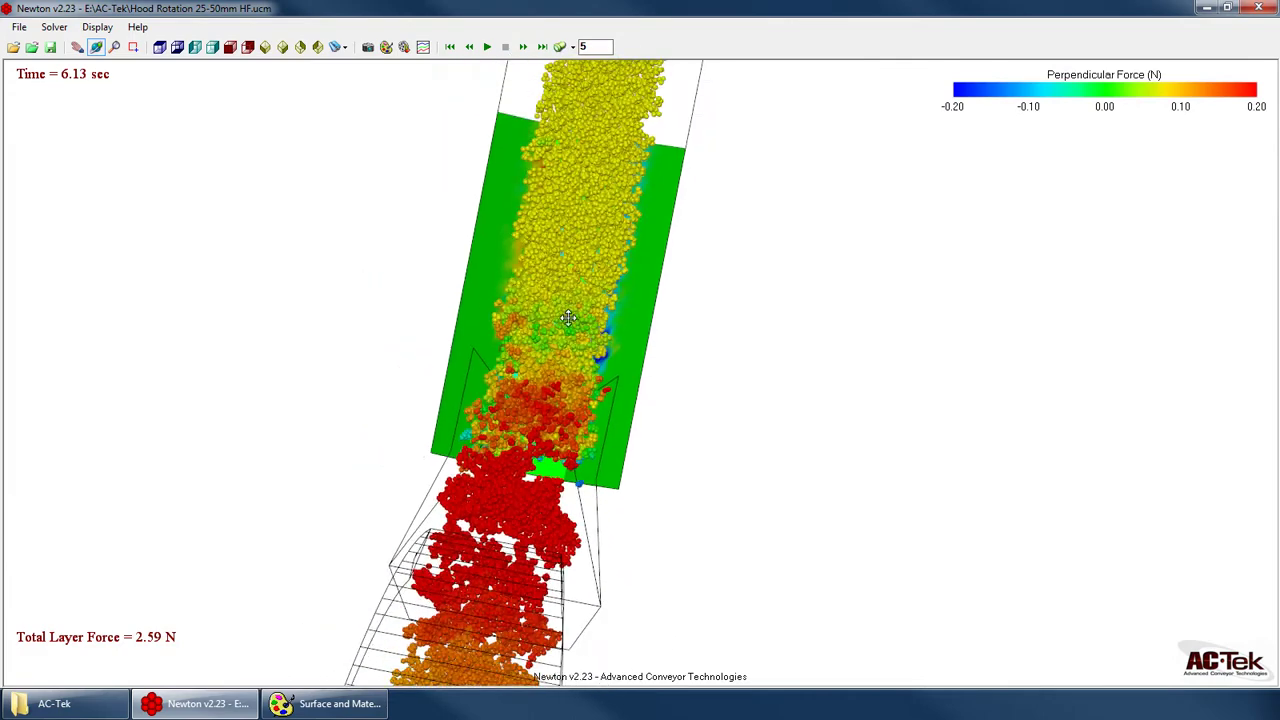
right_click(677, 161)
mouse_move(777, 380)
click(841, 390)
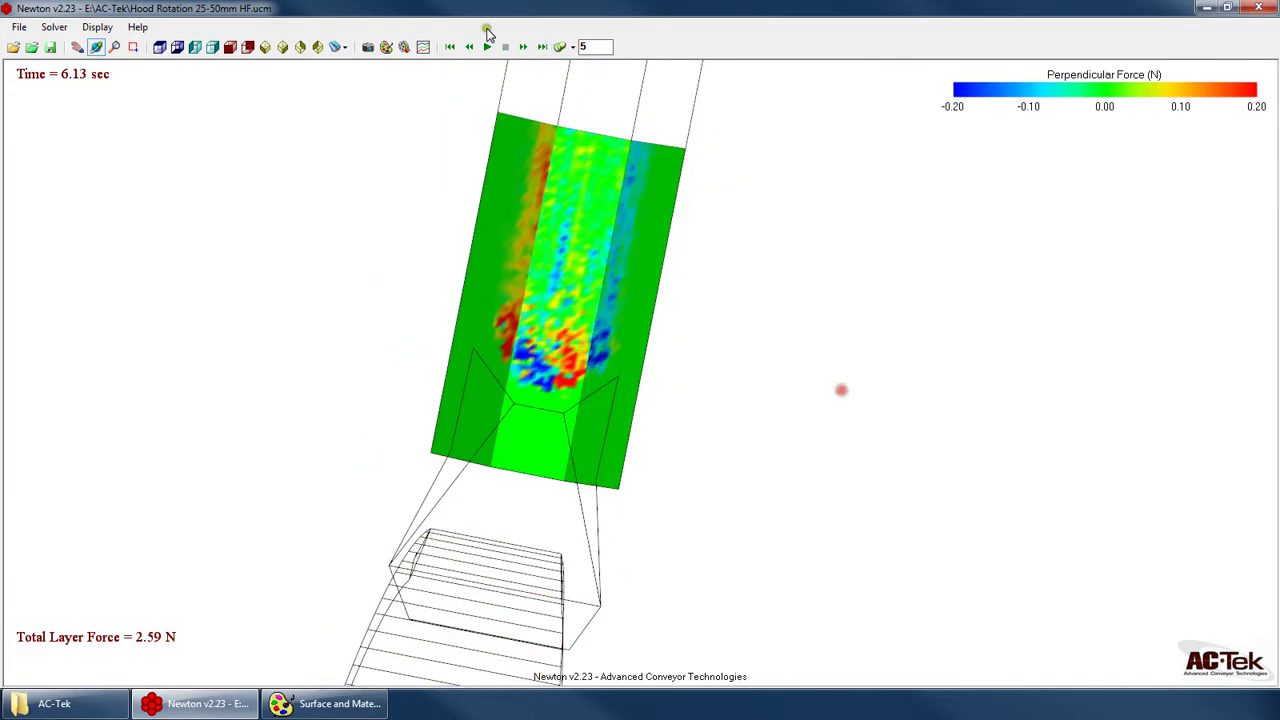
Resume playback with the particles hidden and frame the perpendicular force in the receiving belt's loading zone
click(488, 47)
right_click(429, 214)
click(540, 217)
drag(548, 225, 516, 261)
scroll(546, 318, up, 4)
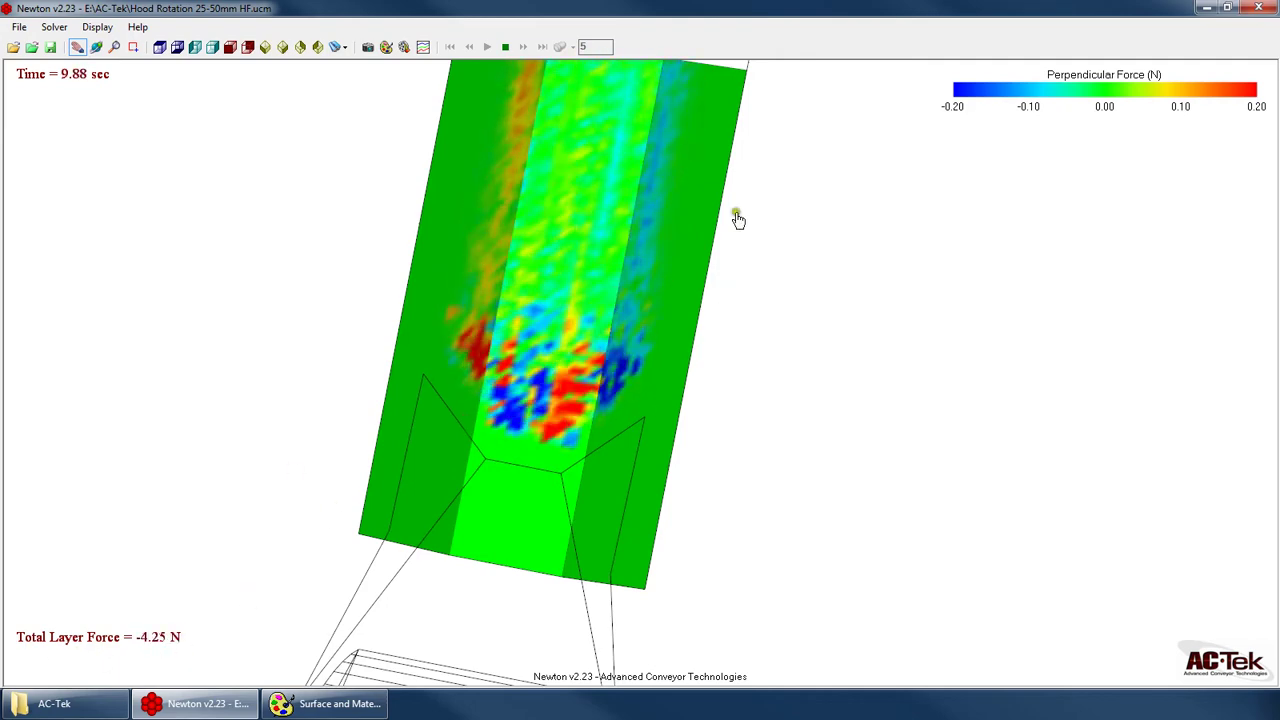
scroll(612, 420, down, 4)
Examine the changing perpendicular force on the receiving belt through the rest of the playback, orbiting around the whole transfer
right_click(562, 329)
click(592, 358)
drag(588, 366, 399, 240)
scroll(399, 240, down, 3)
drag(374, 406, 410, 450)
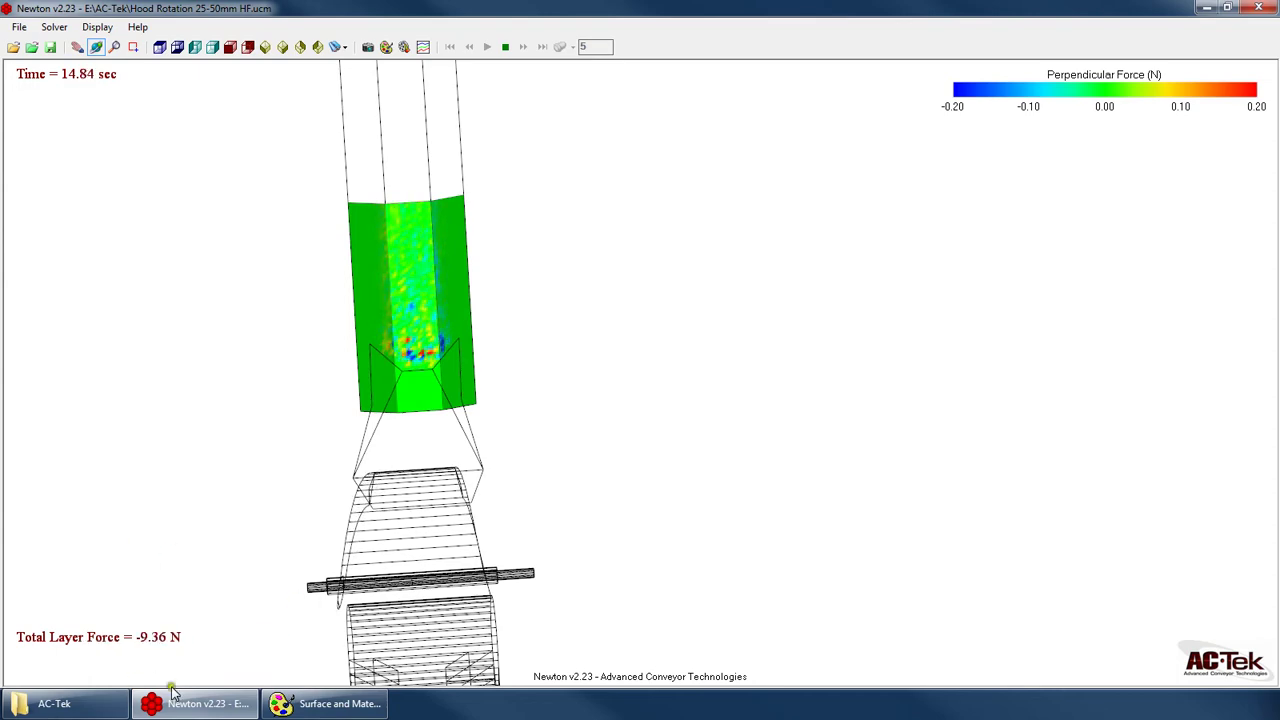
drag(412, 490, 440, 275)
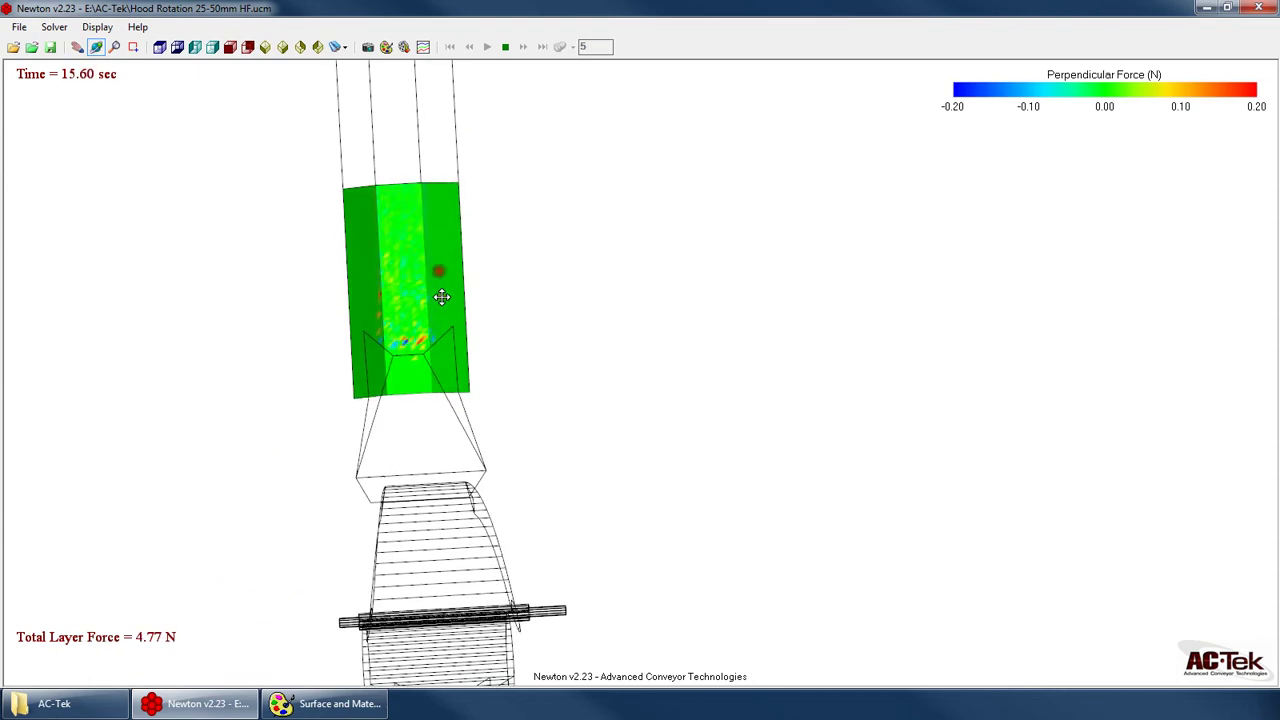
scroll(467, 397, up, 3)
drag(467, 396, 376, 383)
scroll(502, 453, up, 2)
middle_drag(600, 411, 723, 380)
scroll(720, 382, up, 3)
drag(700, 386, 517, 328)
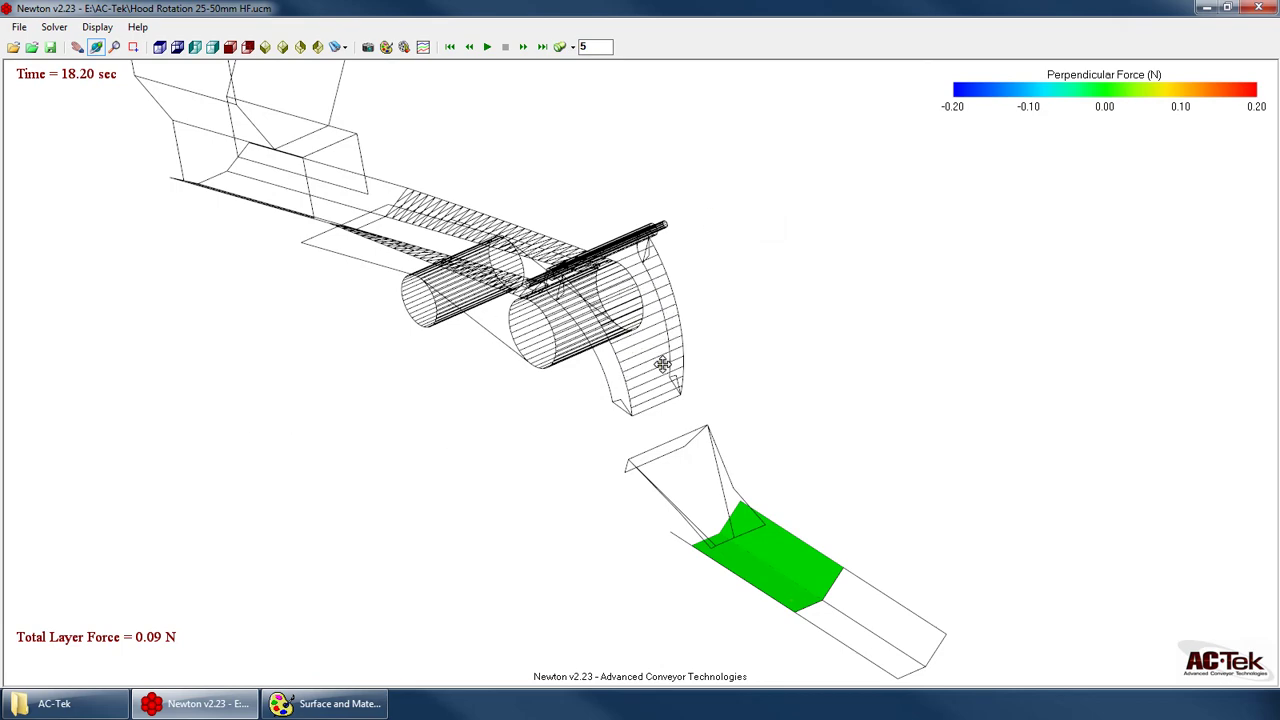
Zoom in on the receiving belt and display the triangle normal vectors on the surfaces
drag(665, 342, 612, 311)
scroll(822, 543, up, 3)
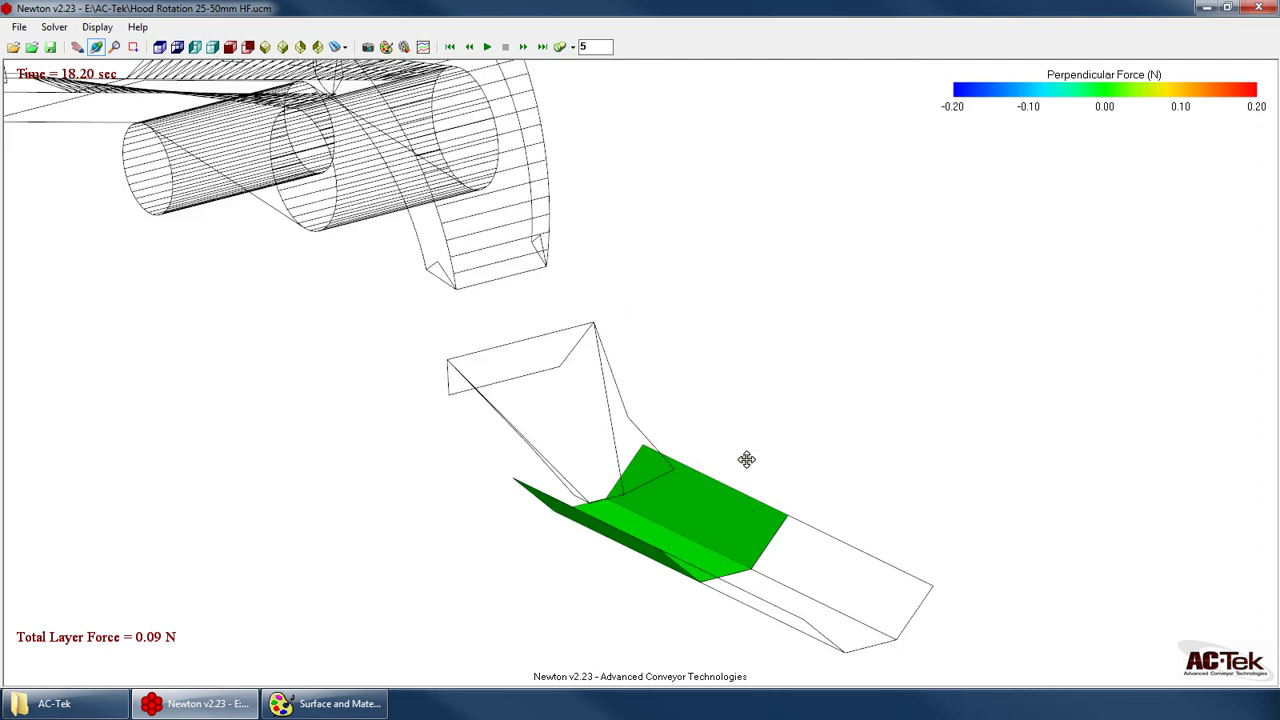
right_click(630, 307)
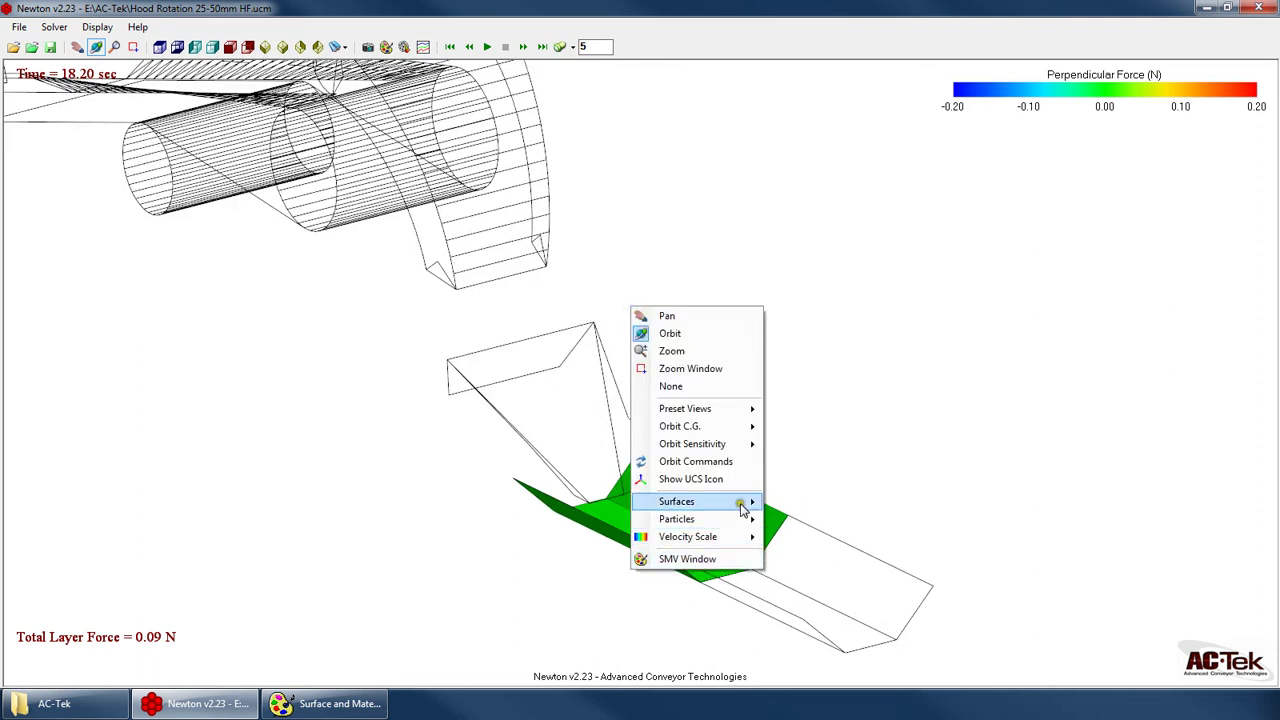
mouse_move(740, 502)
click(826, 596)
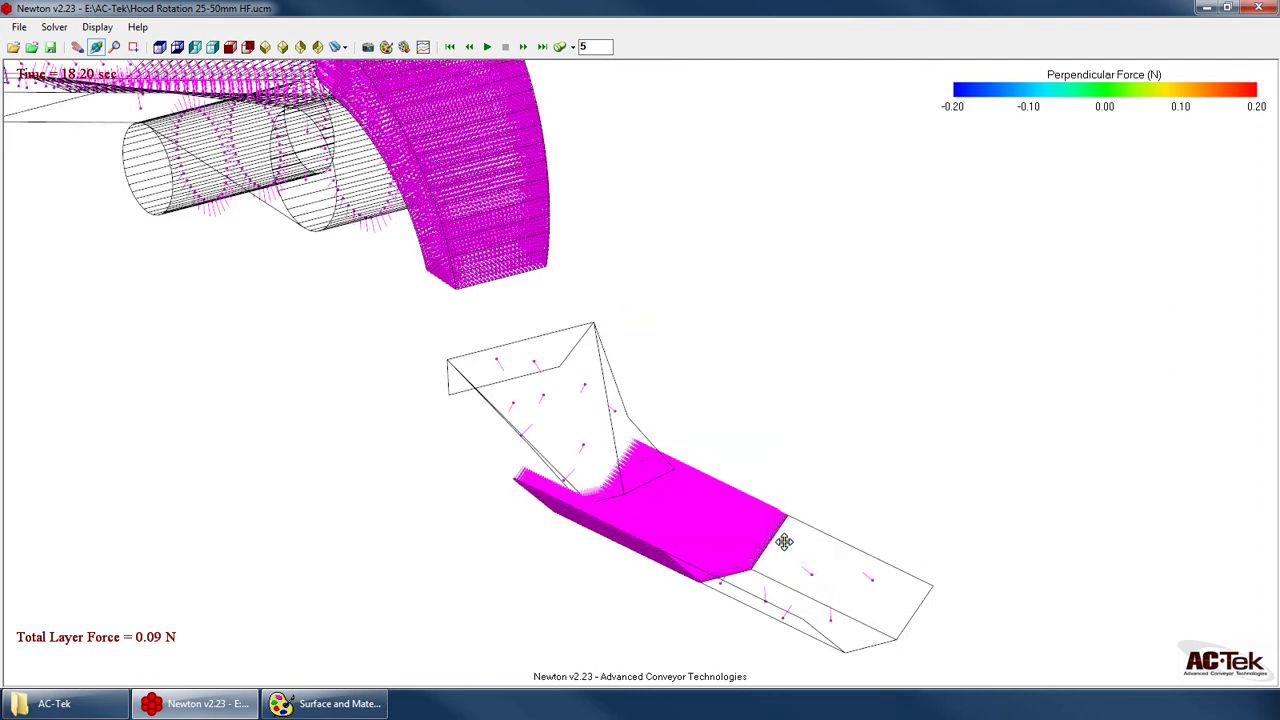
Turn off the display of the triangle normal vectors
right_click(703, 318)
mouse_move(790, 514)
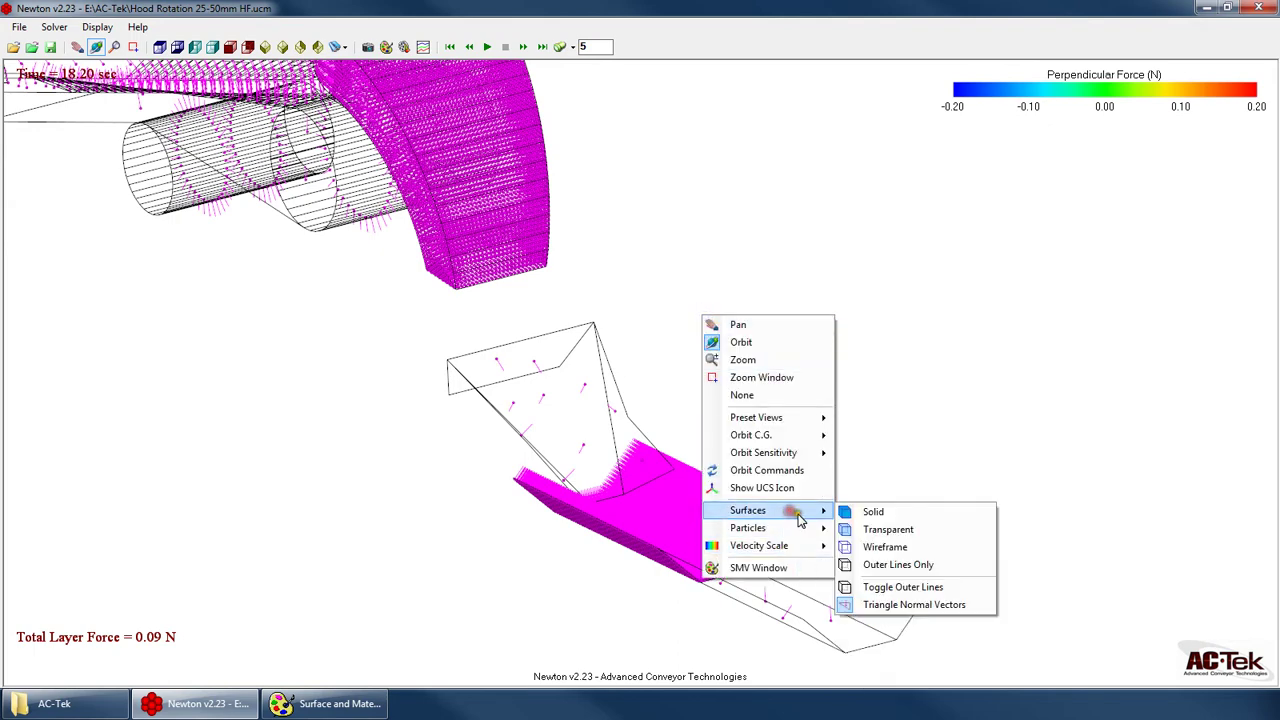
click(903, 604)
Display the surfaces as wireframe and frame the triangle mesh of the curved hood deflector
drag(640, 474, 602, 460)
scroll(652, 458, down, 5)
right_click(664, 307)
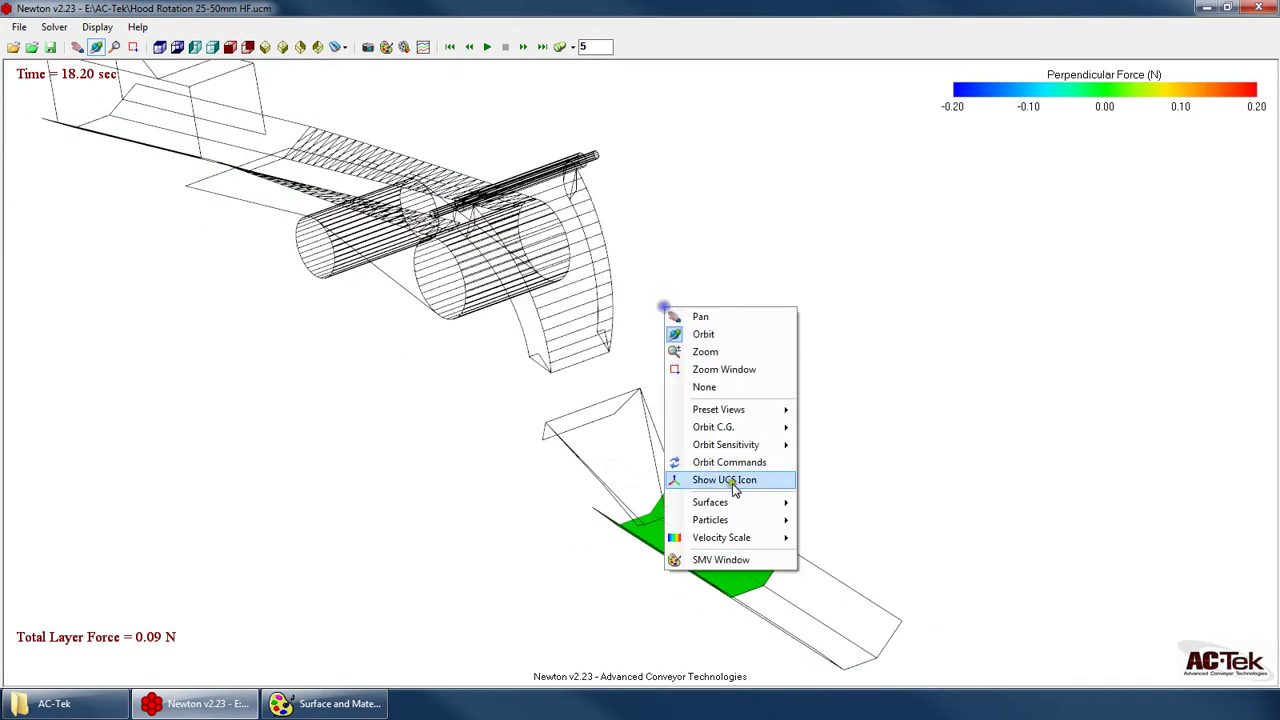
click(735, 480)
right_click(764, 367)
click(865, 562)
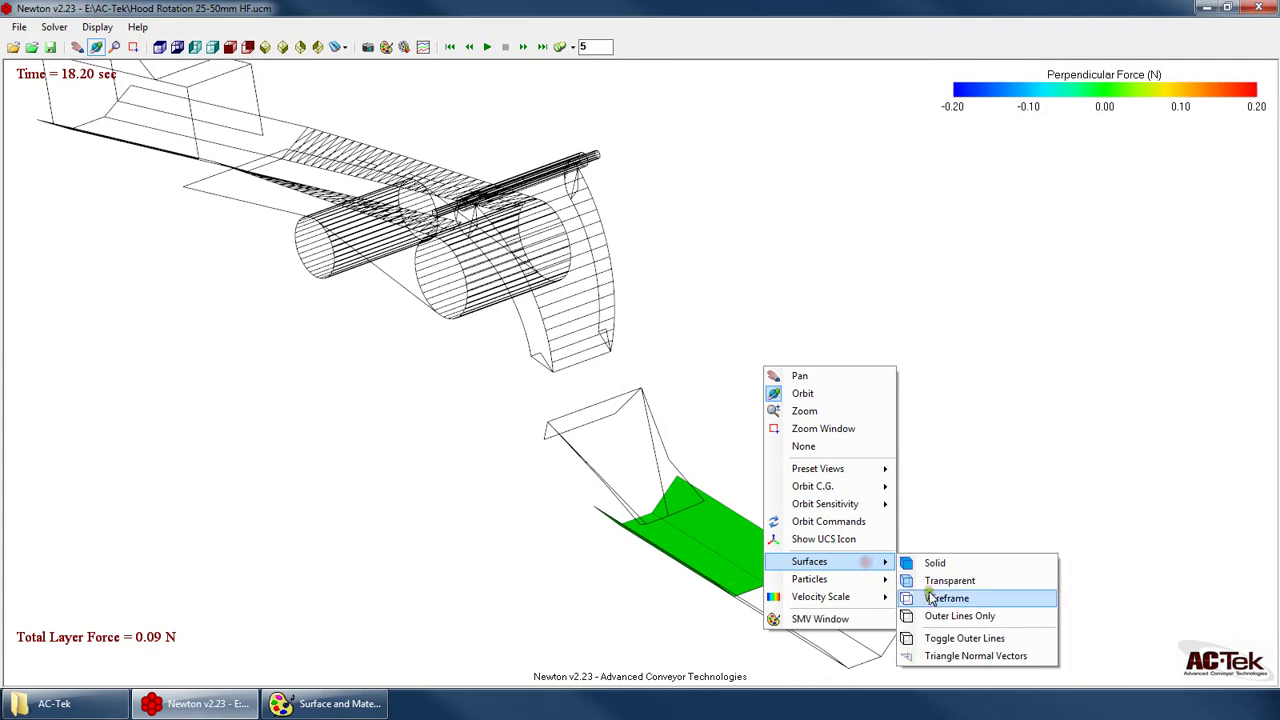
click(930, 598)
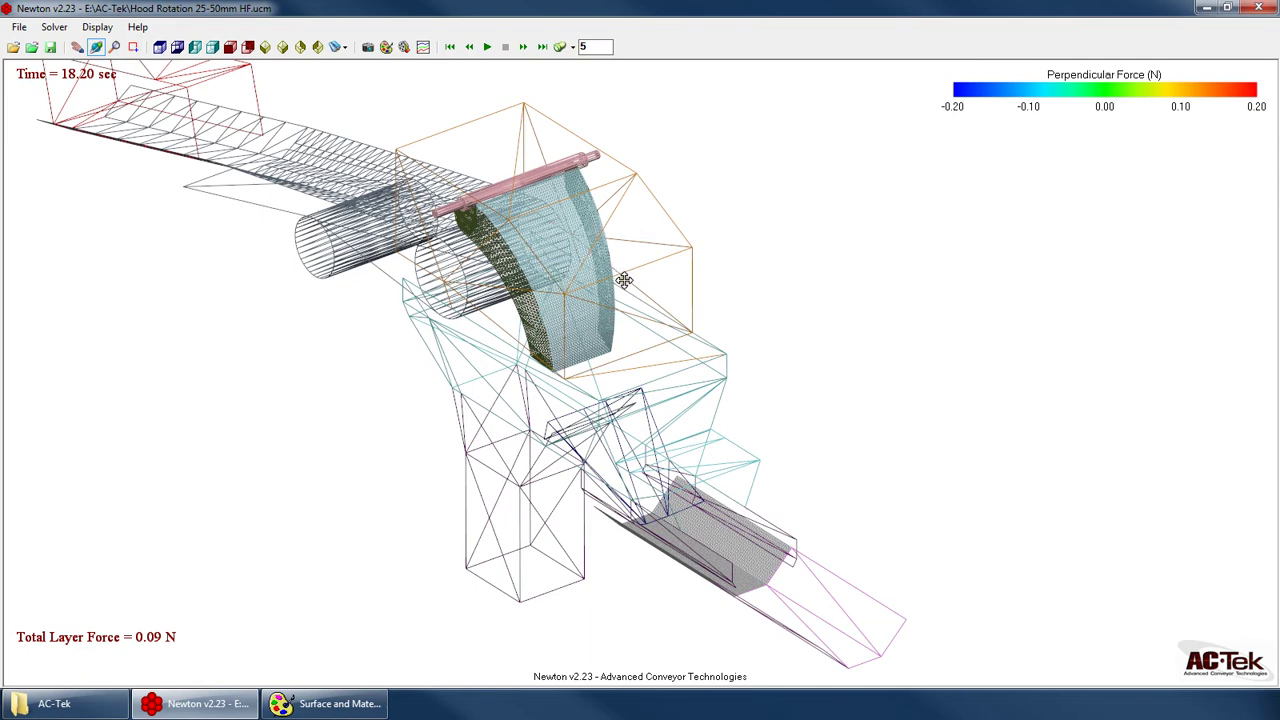
scroll(557, 223, up, 5)
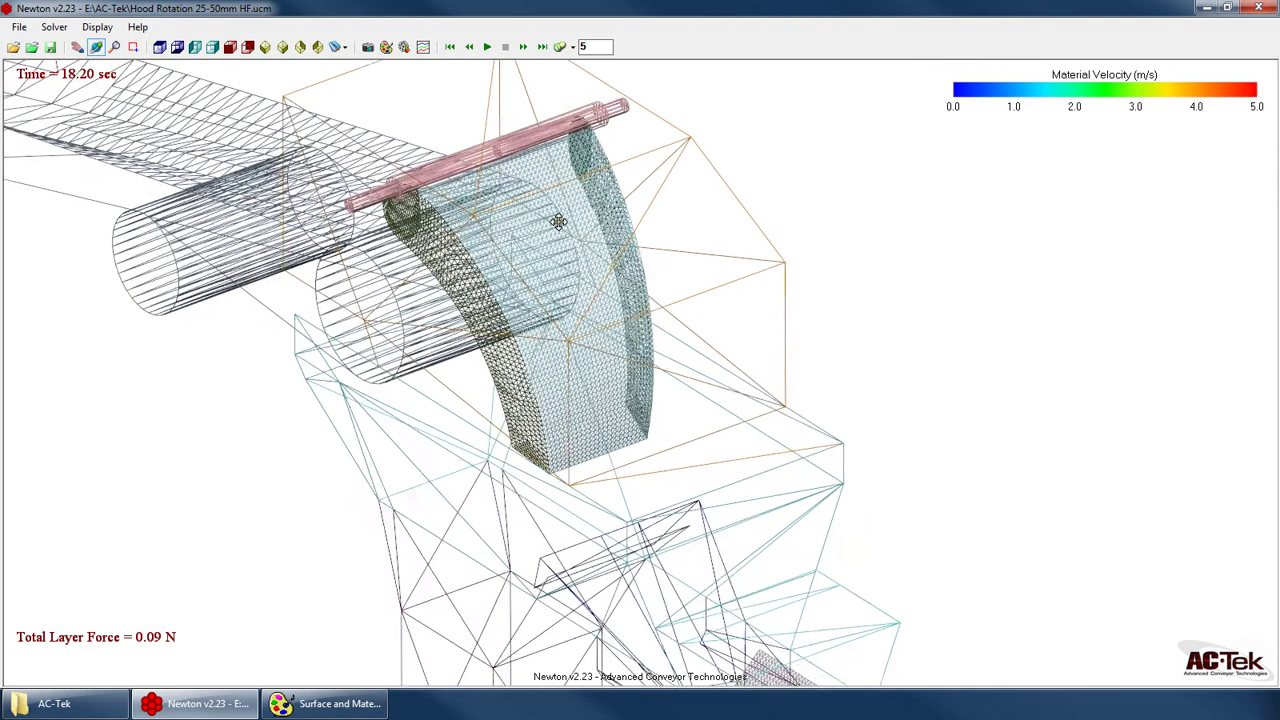
Start a new input file and show the geometry settings, placing the cursor in the triangle division length value
click(18, 28)
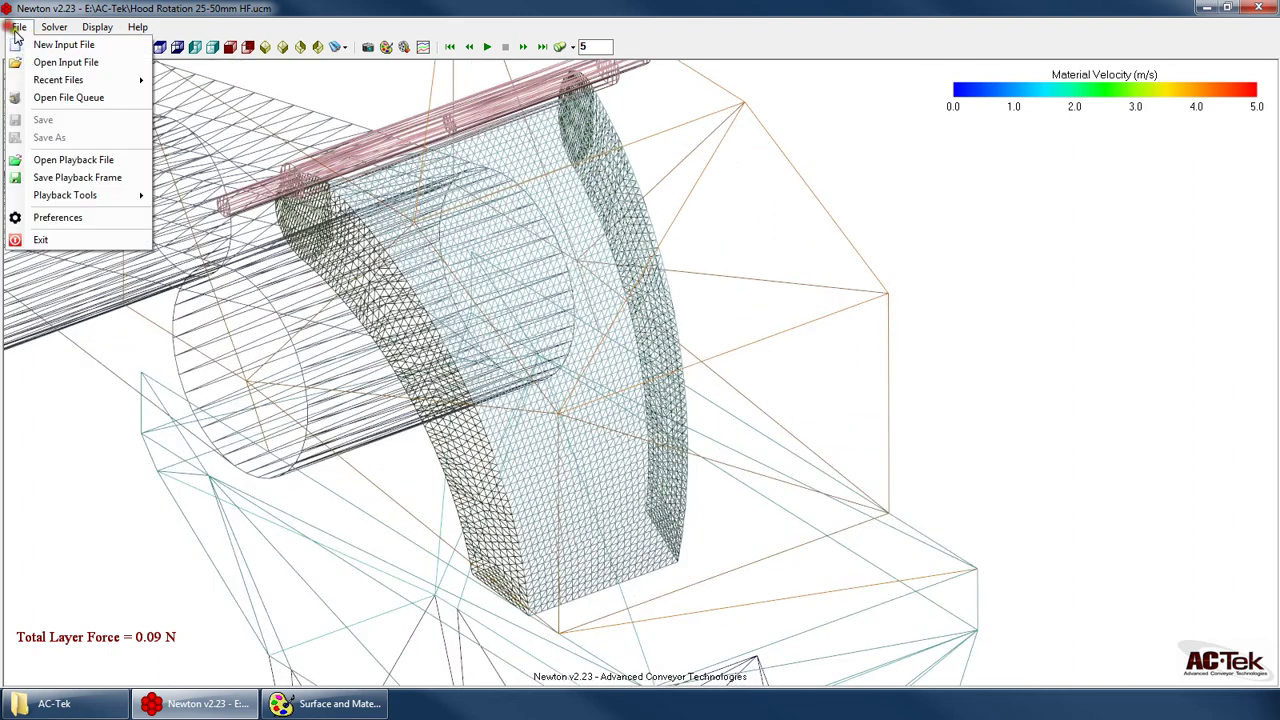
click(30, 43)
click(115, 47)
double_click(120, 542)
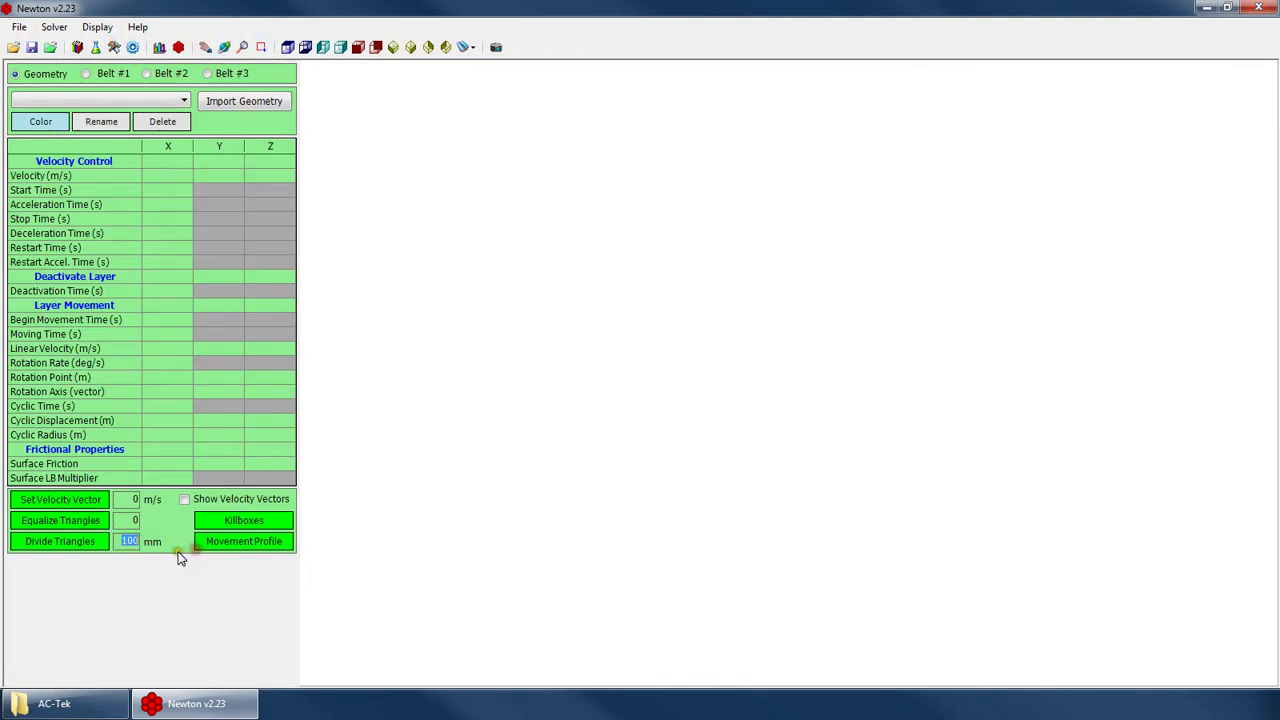
click(118, 541)
Open the Newton user manual and browse its table of contents to the Post Processing chapter
click(138, 27)
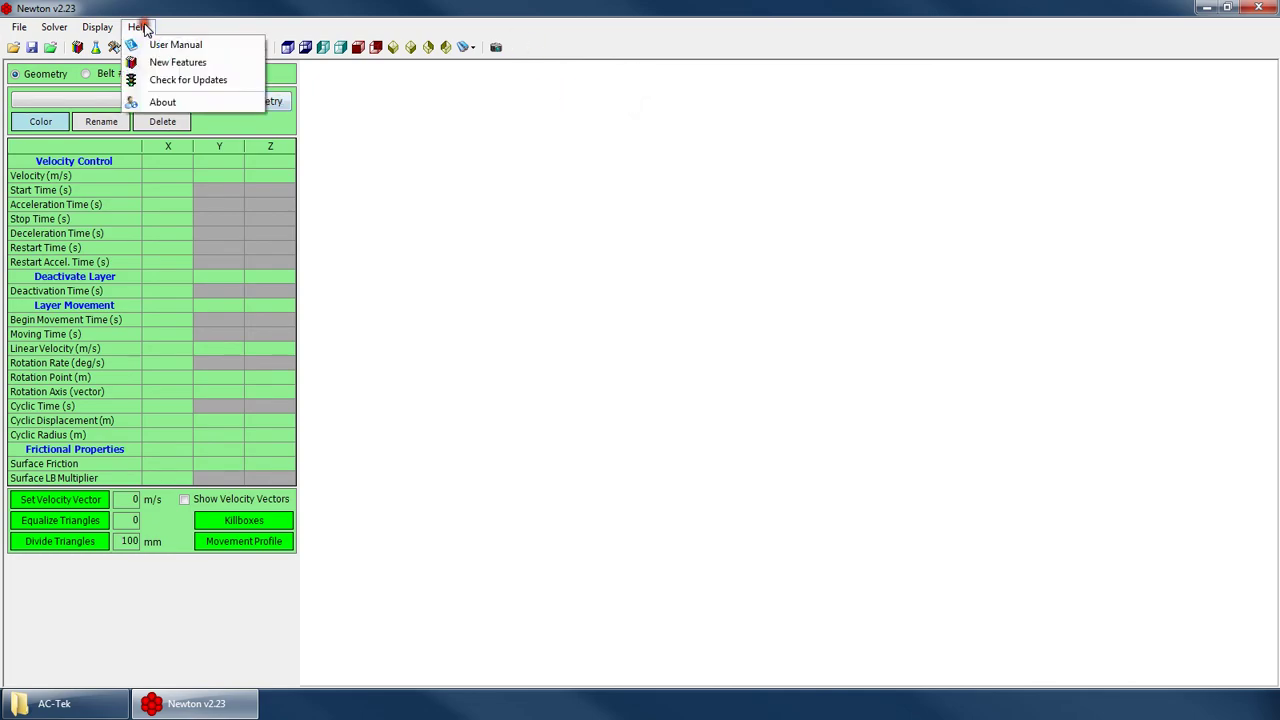
click(158, 43)
scroll(620, 334, down, 15)
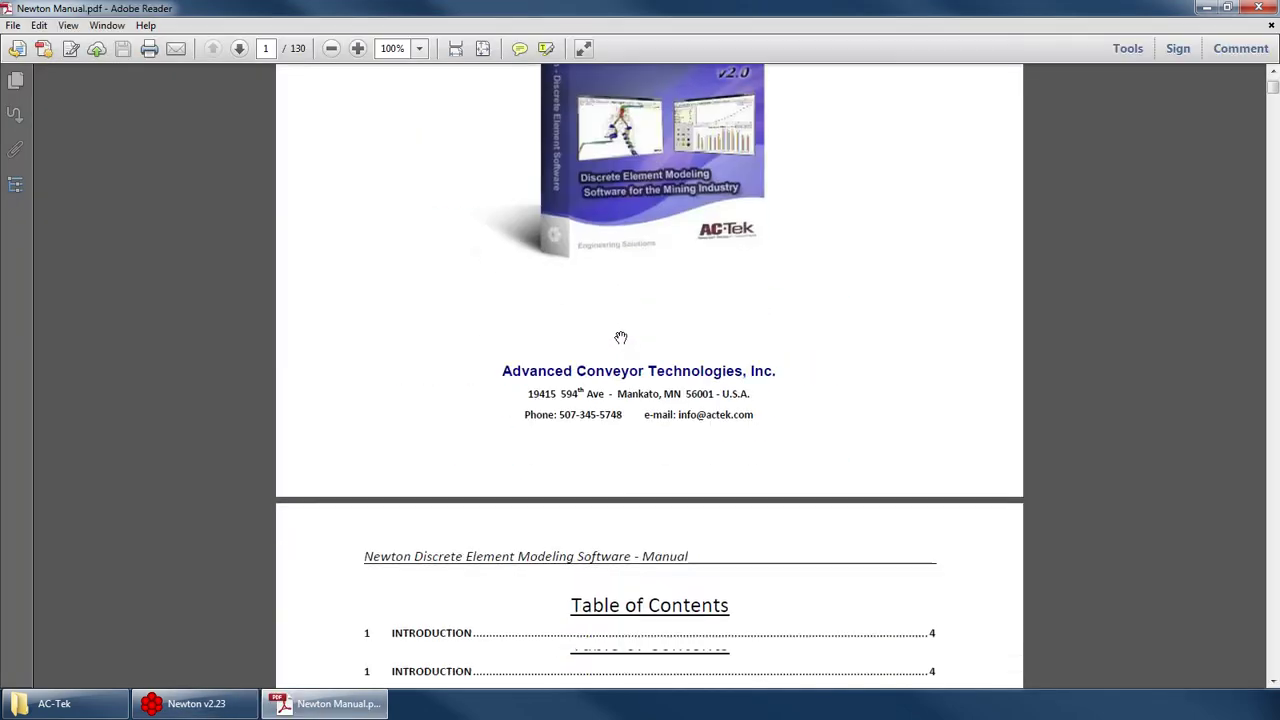
scroll(586, 326, up, 5)
scroll(523, 390, down, 6)
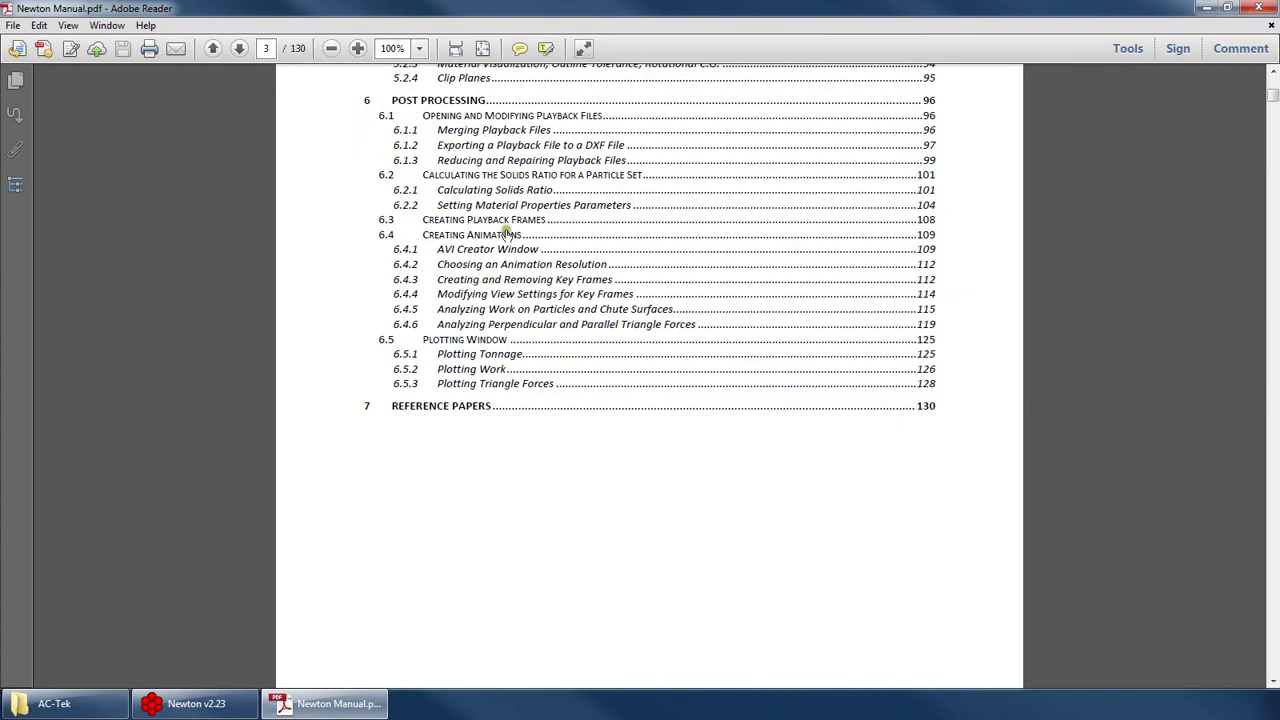
Go to section 6.4.6 on perpendicular and parallel triangle forces and read about the direction of parallel forces
click(535, 310)
scroll(575, 286, down, 20)
scroll(575, 286, down, 20)
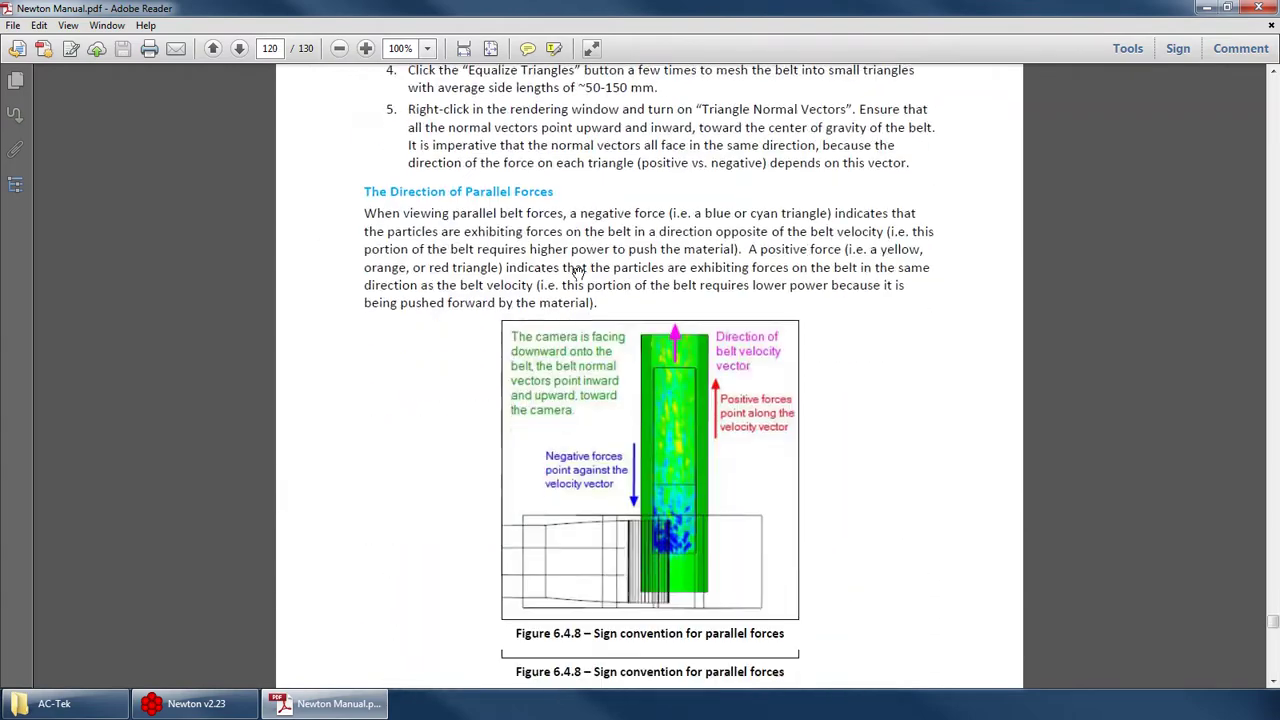